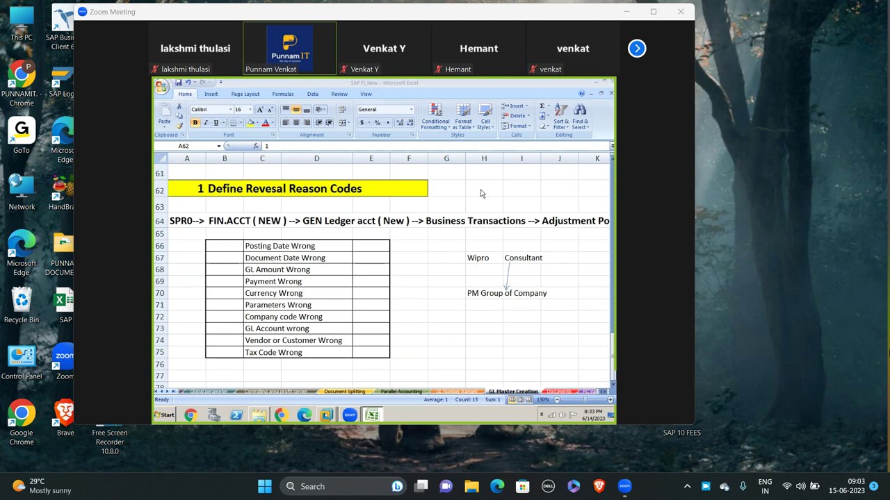
- Review the reversal reason codes table, from Document Date Wrong down to row 65
click(351, 255)
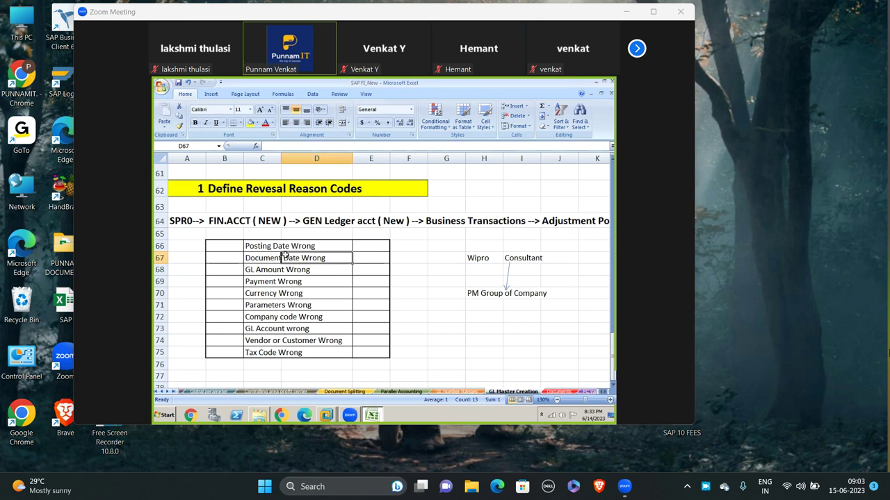
click(237, 194)
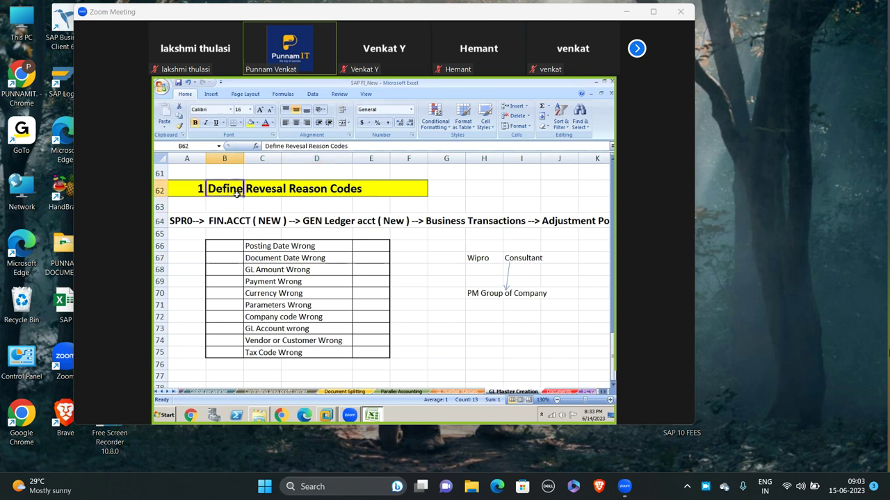
click(209, 248)
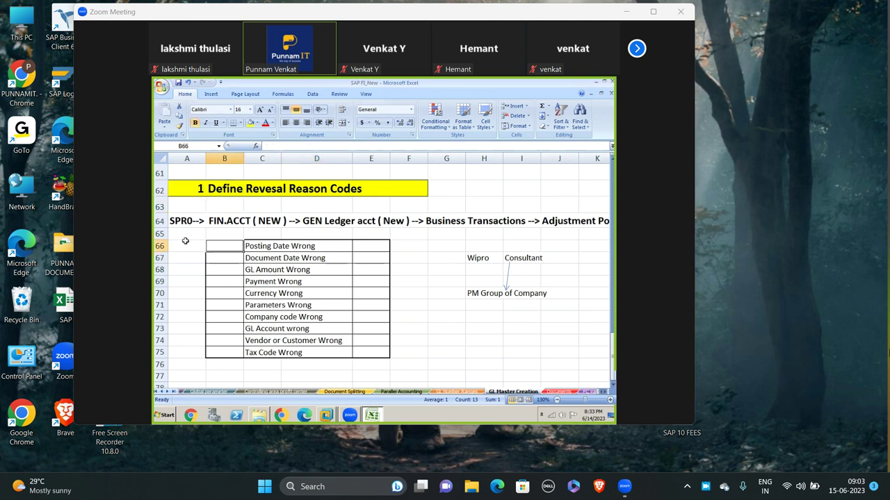
click(184, 244)
click(181, 233)
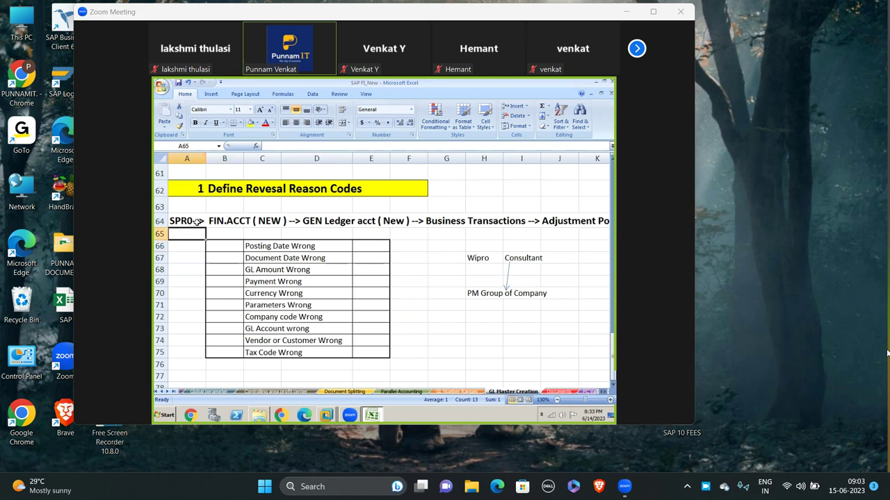
click(239, 235)
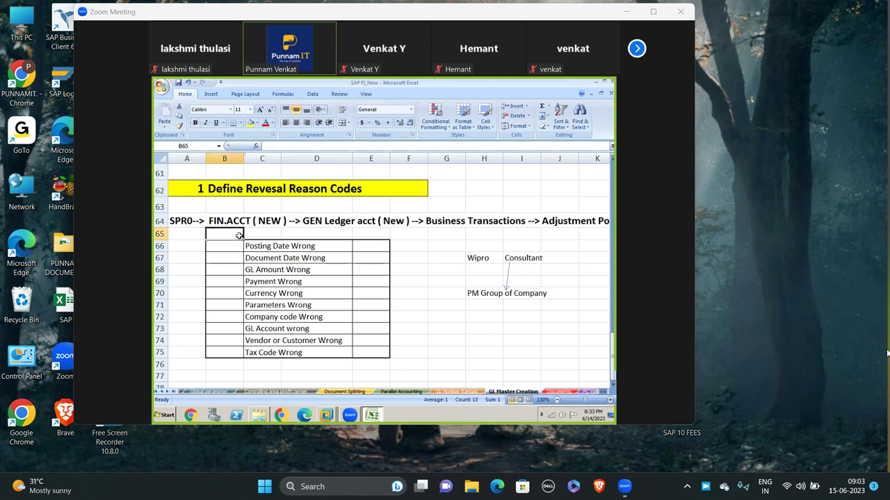
click(343, 233)
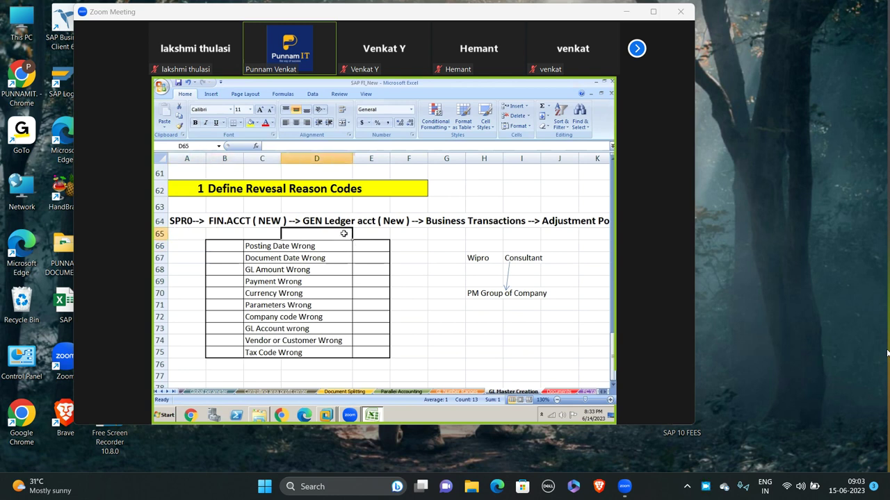
- Read the full SPRO configuration path along row 65, then switch to SAP
key(Right)
key(Right)
key(Right)
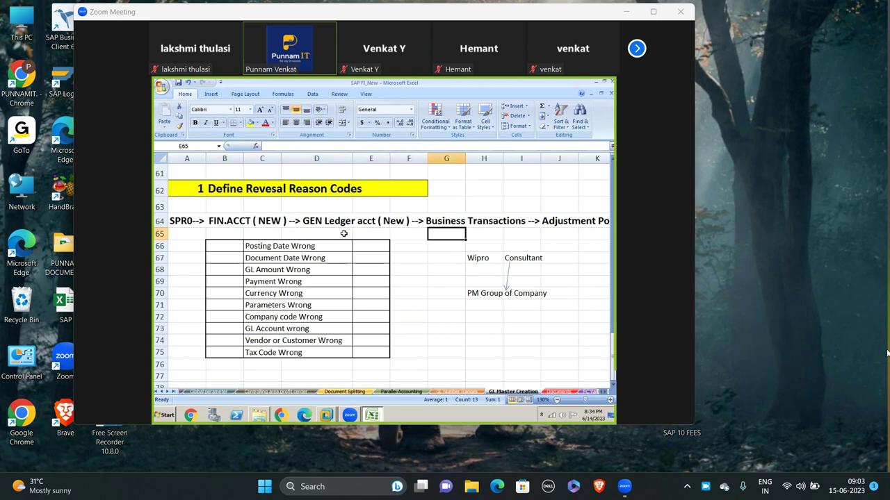
key(Right)
key(Right)
key(Right)
key(Right)
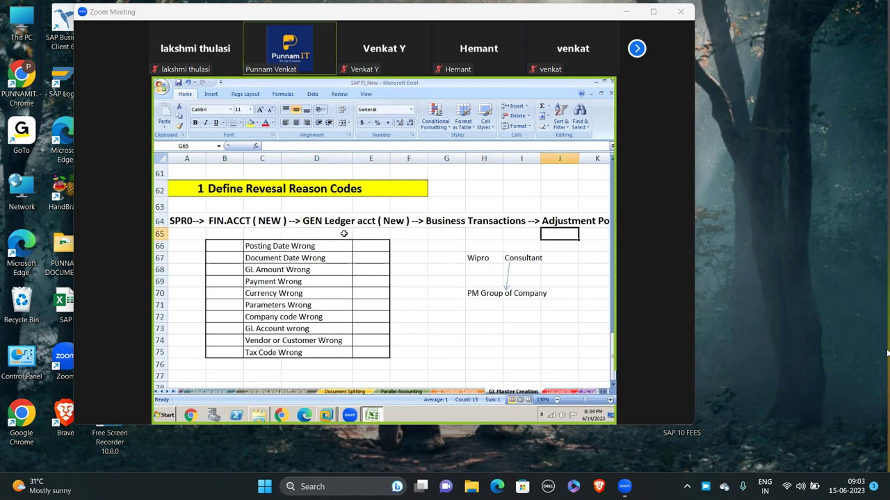
key(Right)
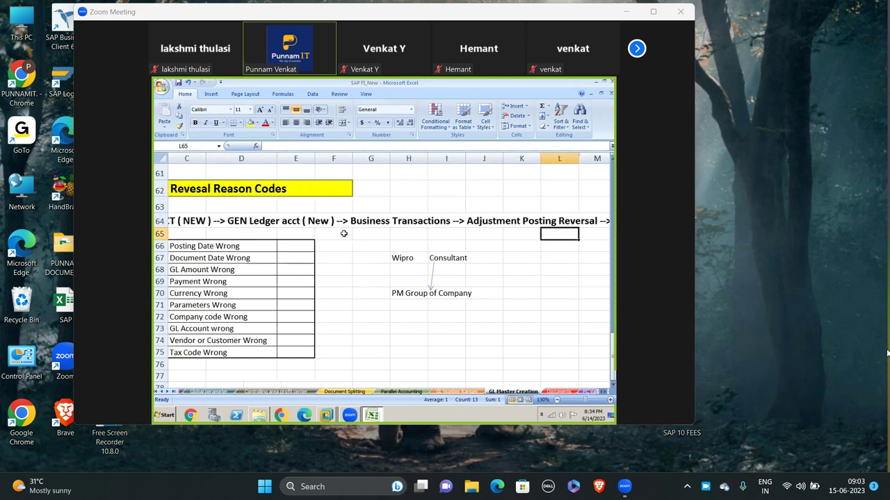
key(Right)
key(Right)
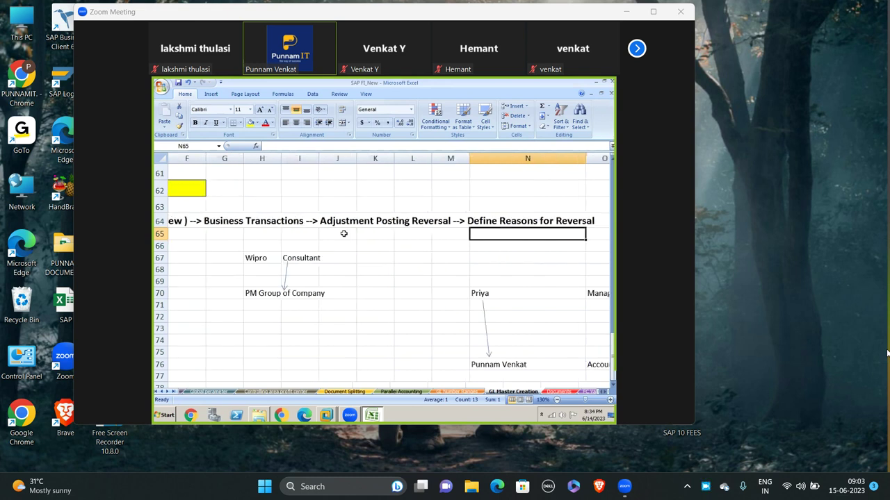
key(Right)
key(Left)
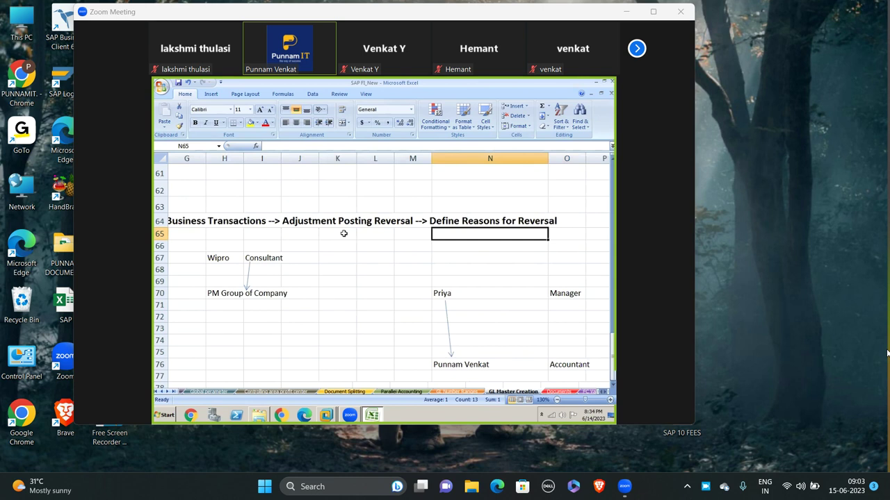
key(Left)
key(Left)
key(Left)
key(Left)
key(Left)
key(Left)
key(Left)
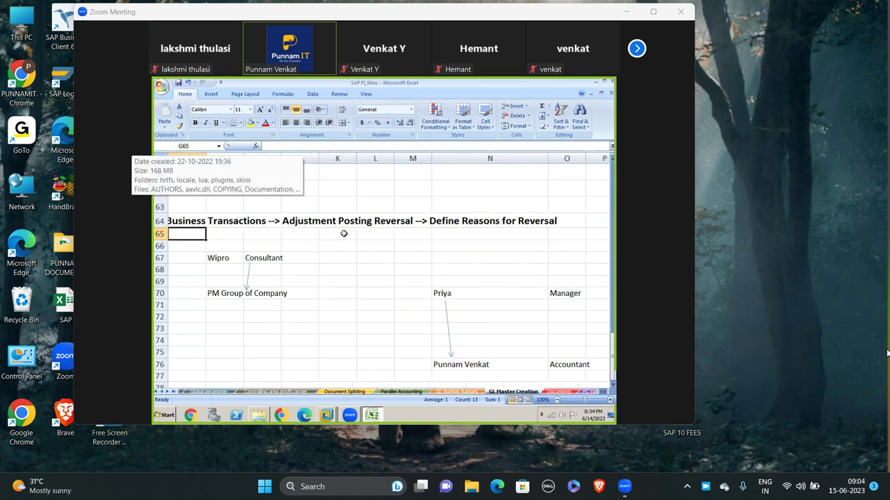
key(Left)
key(Left)
key(Left)
key(Left)
key(Left)
key(Left)
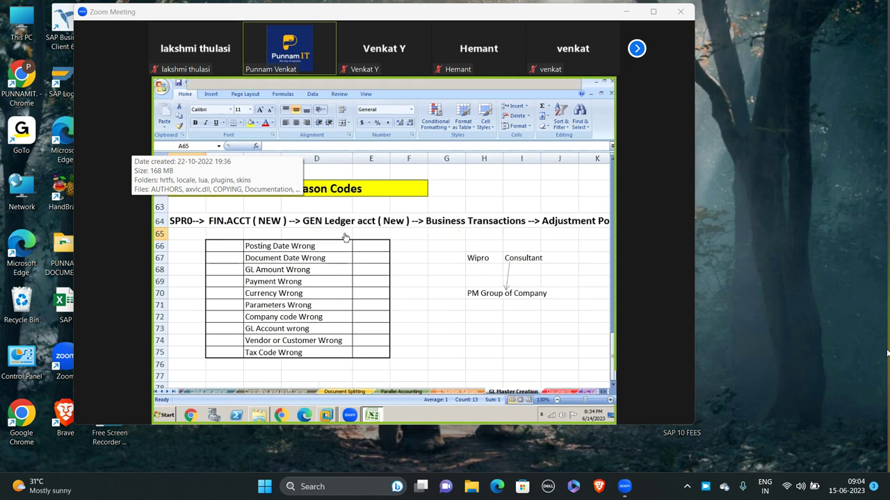
key(alt+Tab)
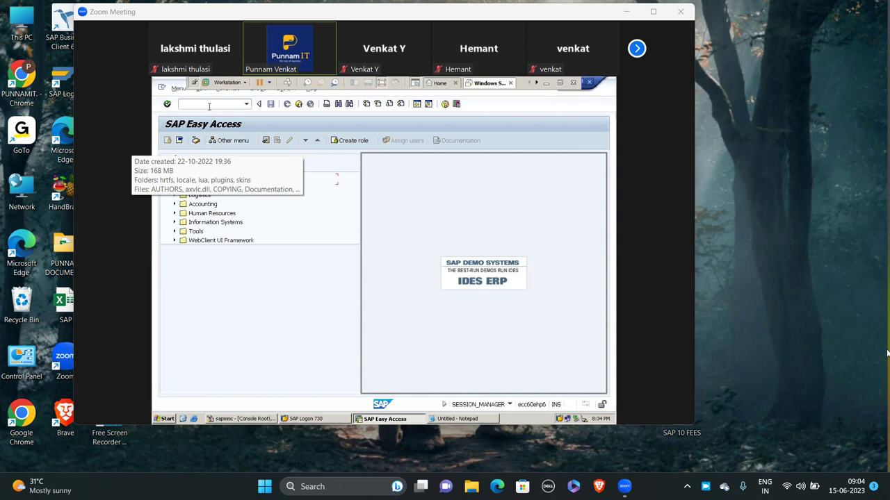
- Enter a transaction code in the command field to reach the Display IMG customizing tree
click(209, 104)
text(se11)
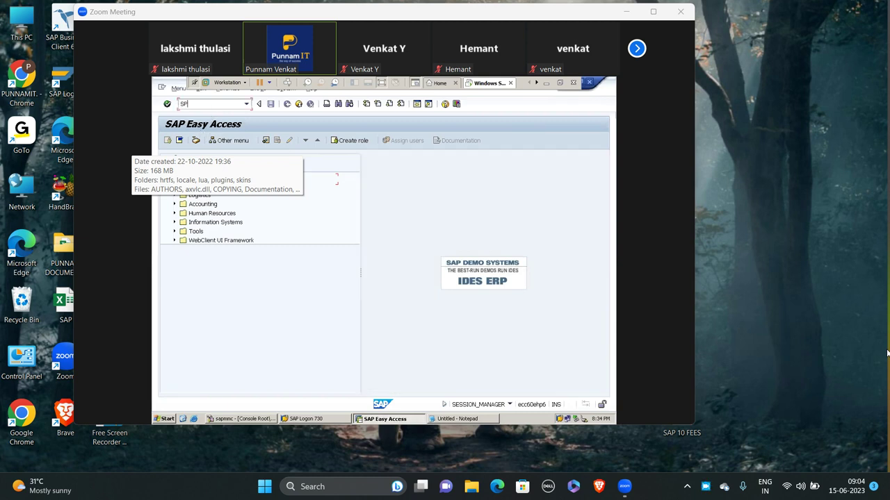
key(Return)
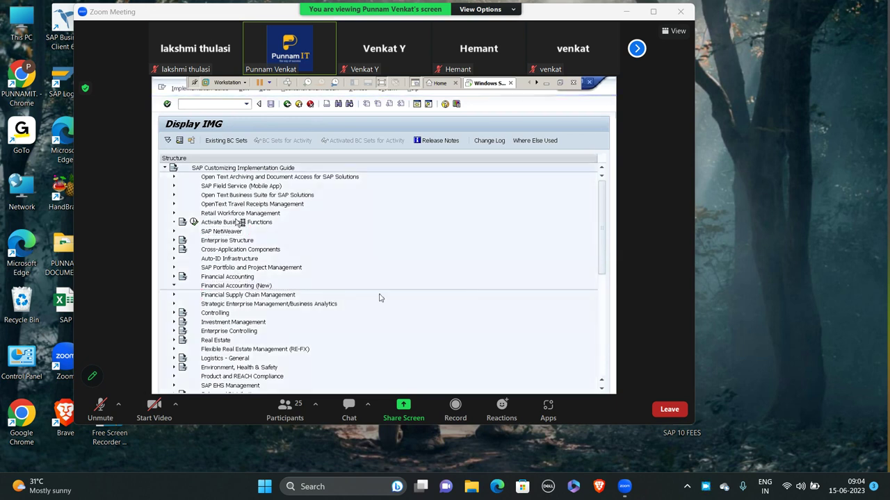
- Expand Business Transactions and Adjustment Posting/Reversal, then select Define Reasons for Reversal
double_click(515, 214)
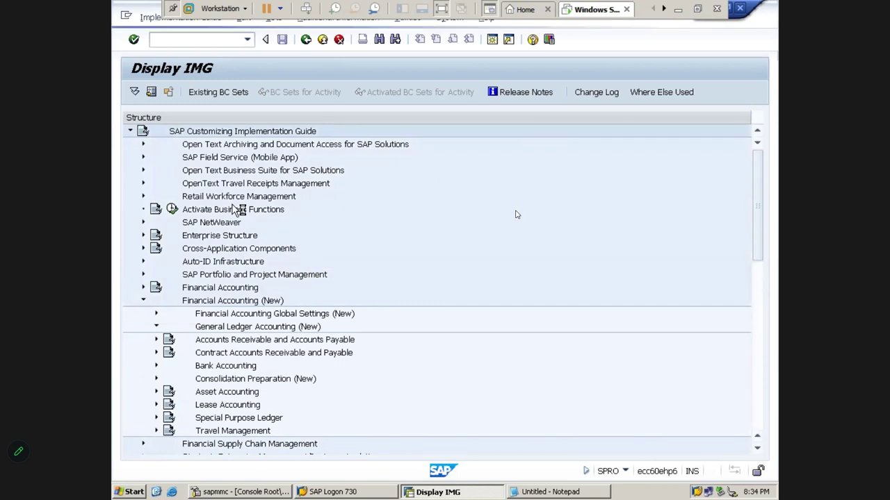
key(Down)
key(Down)
key(Right)
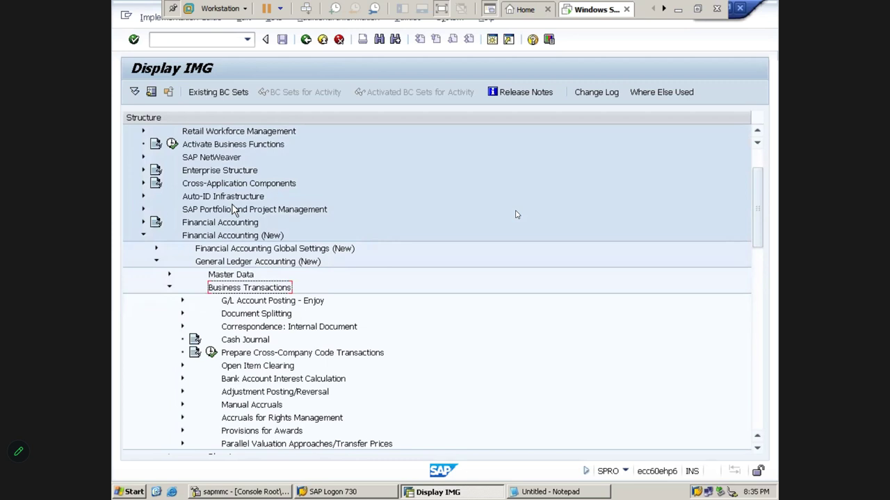
key(Down)
key(Down)
key(Down)
key(Down)
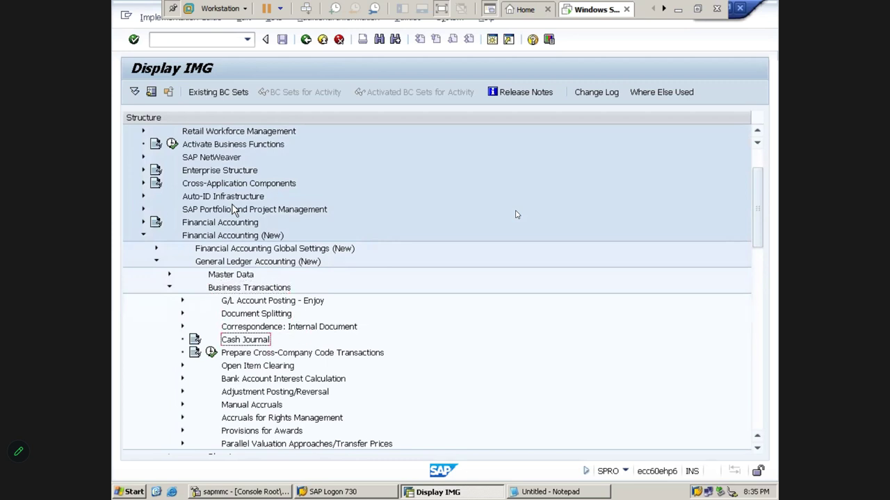
key(Down)
key(Down)
key(Down)
key(Up)
key(Down)
key(Down)
key(Right)
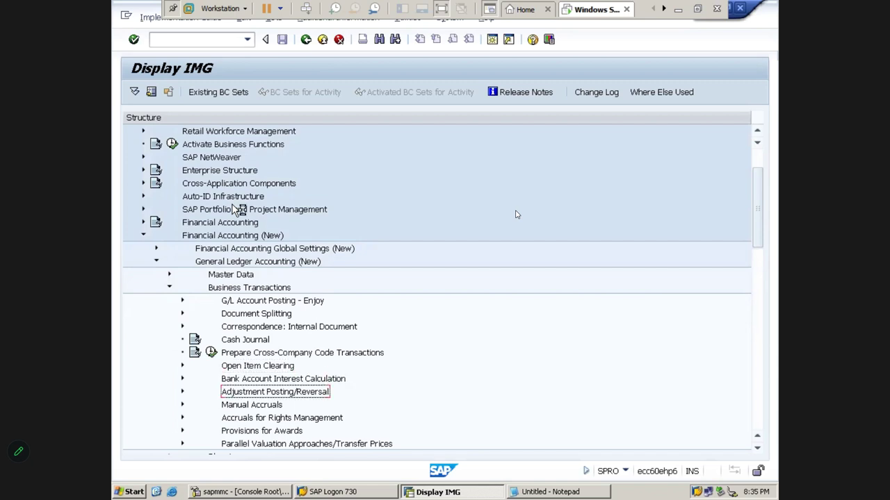
key(Down)
key(Down)
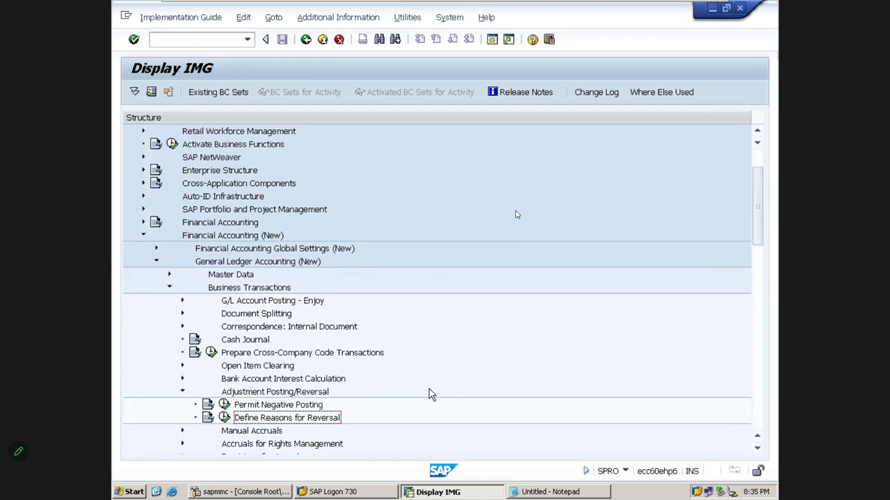
- Display IMG activity keys in the tree, then execute Define Reasons for Reversal
click(344, 19)
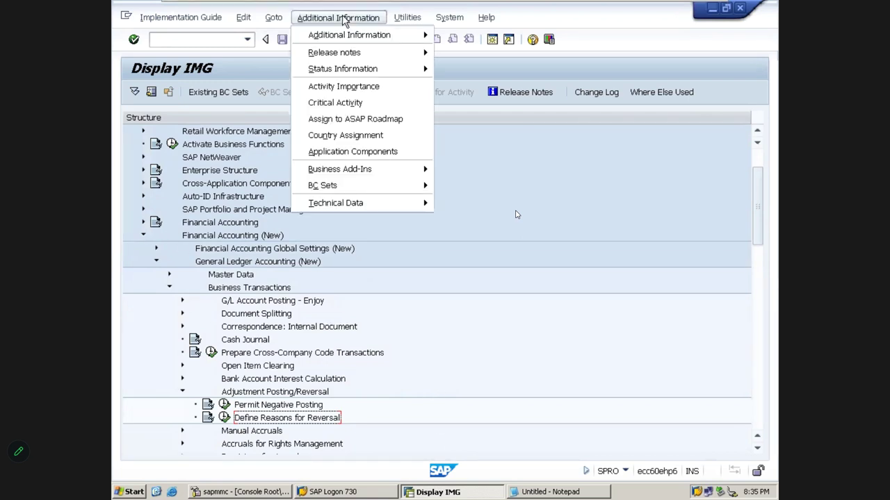
mouse_move(334, 34)
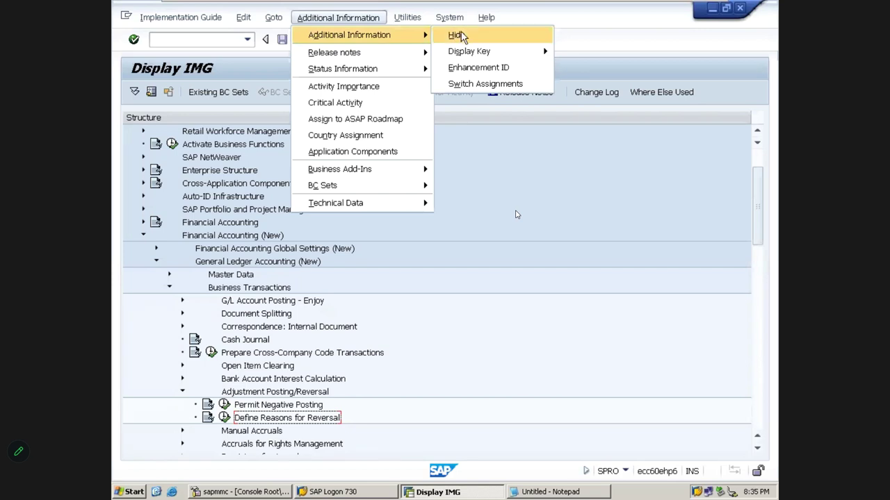
mouse_move(464, 48)
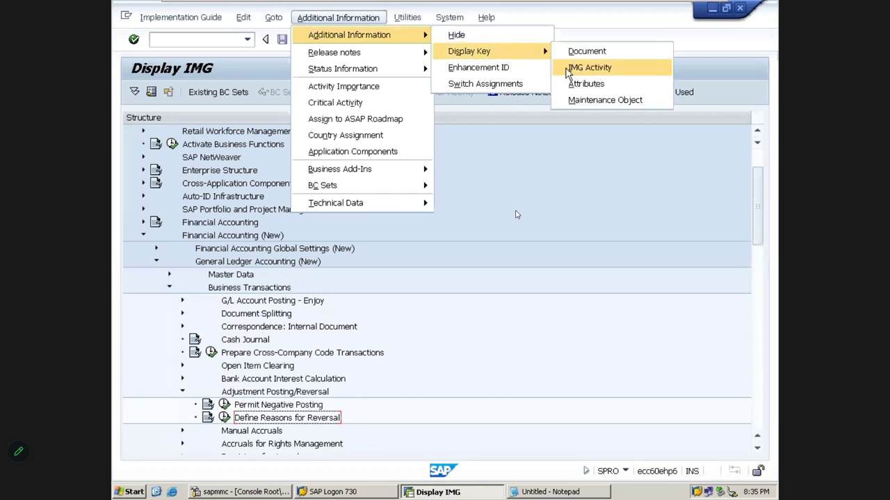
click(570, 70)
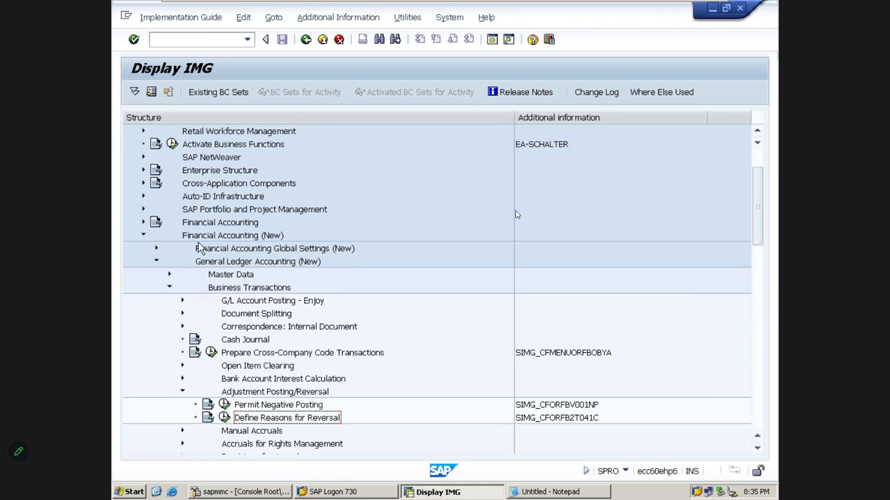
click(226, 416)
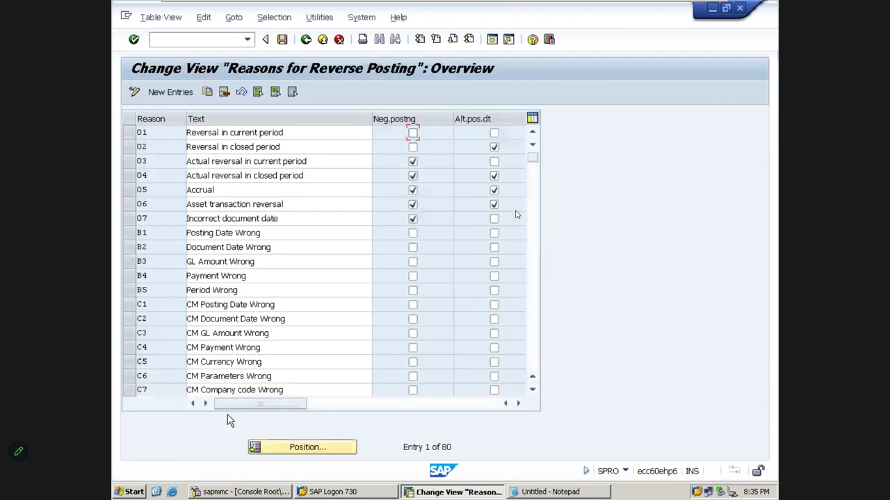
- Start a new reversal reason entry, cancel it, and return to the IMG tree
click(178, 93)
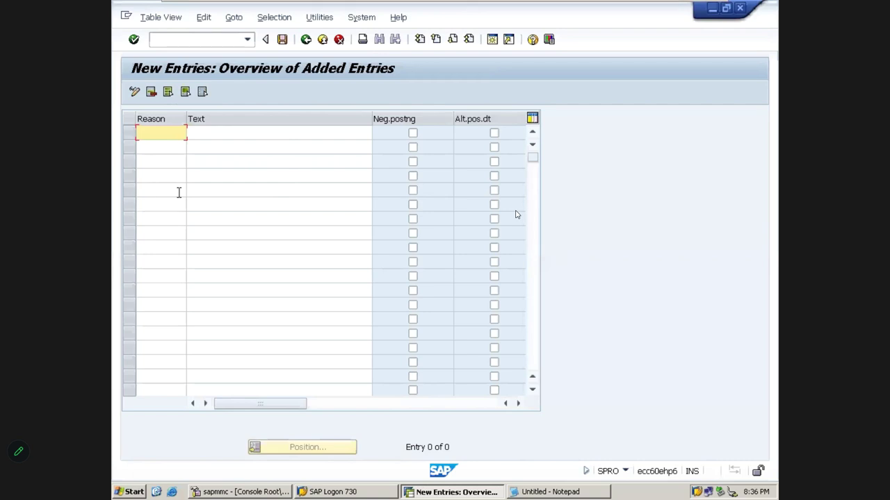
click(339, 40)
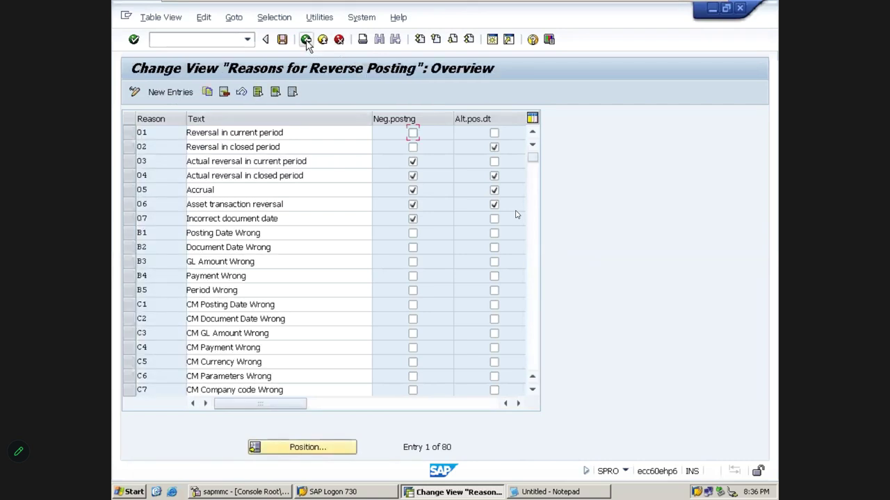
key(F3)
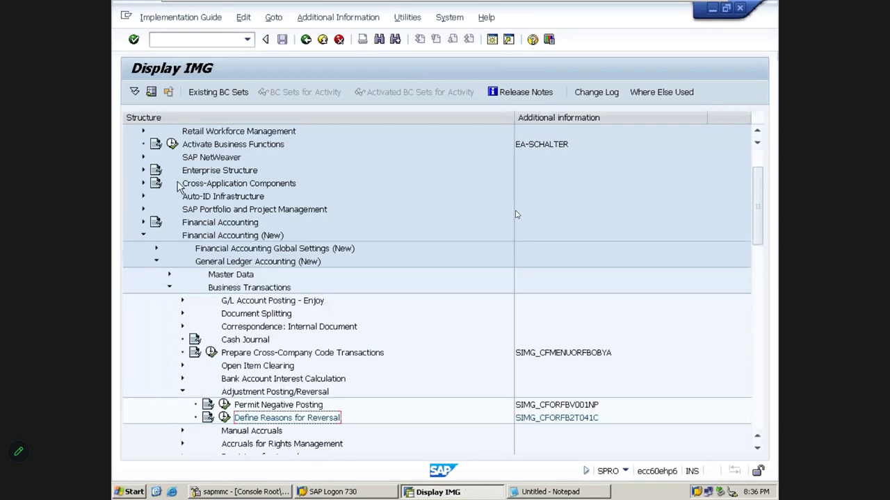
- Re-navigate to Define Reasons for Reversal, execute it, and open New Entries
click(255, 237)
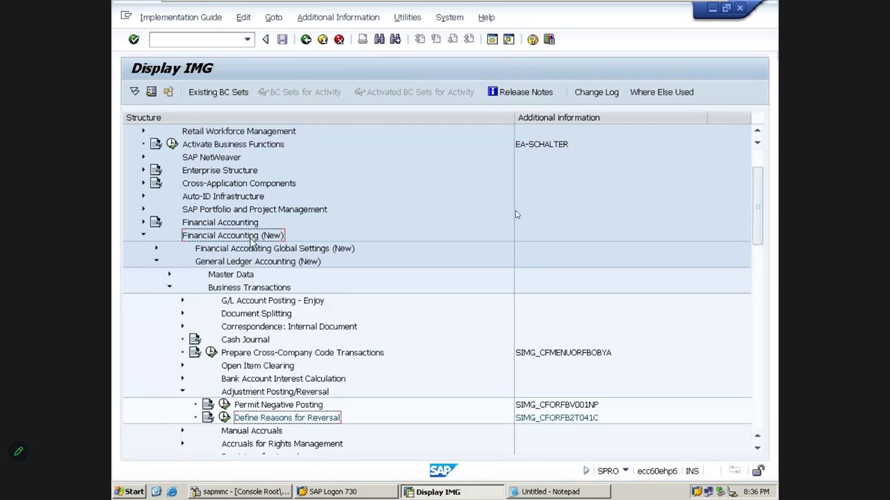
click(236, 263)
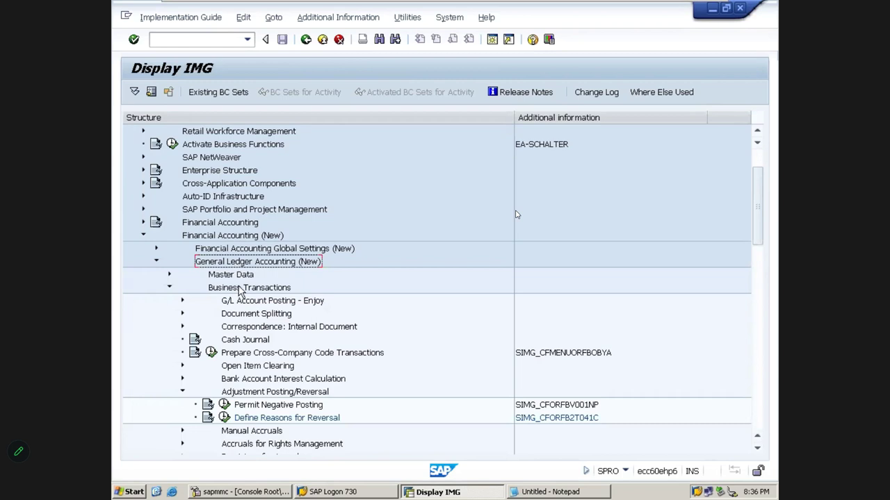
click(240, 287)
click(247, 393)
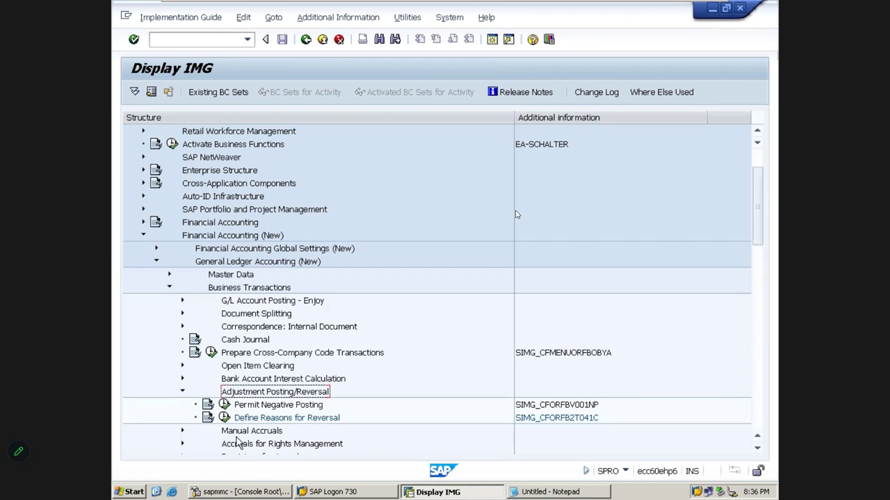
click(254, 421)
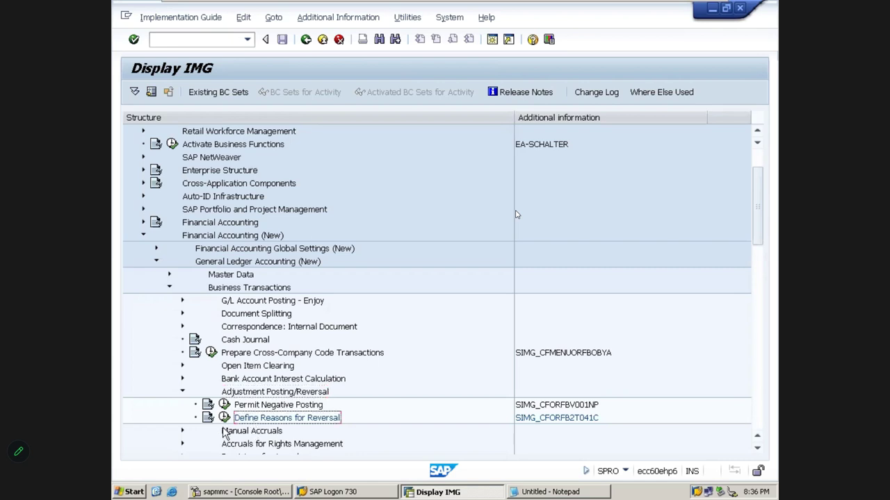
click(224, 419)
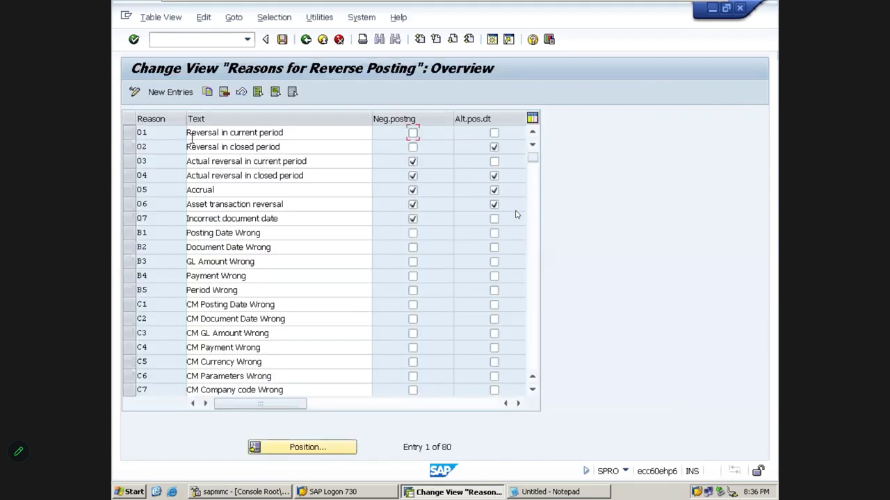
click(177, 99)
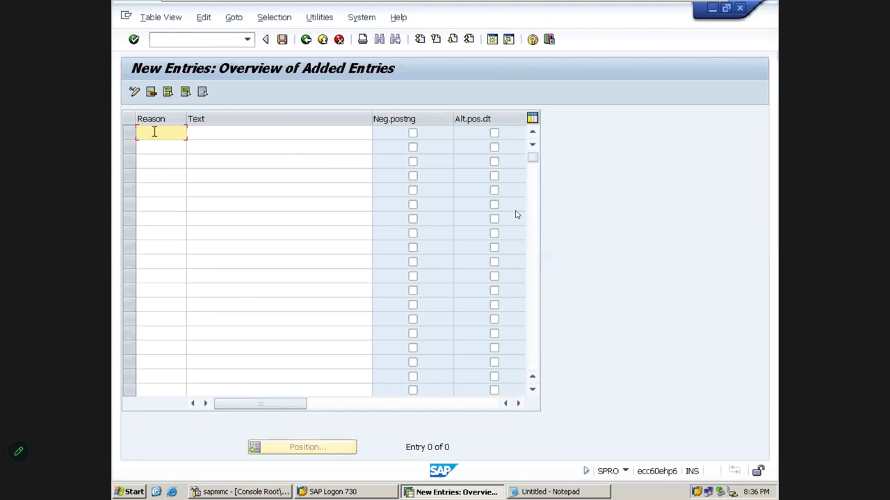
- Add reason P1 with the text Posting Date Wrong copied from Excel
click(202, 135)
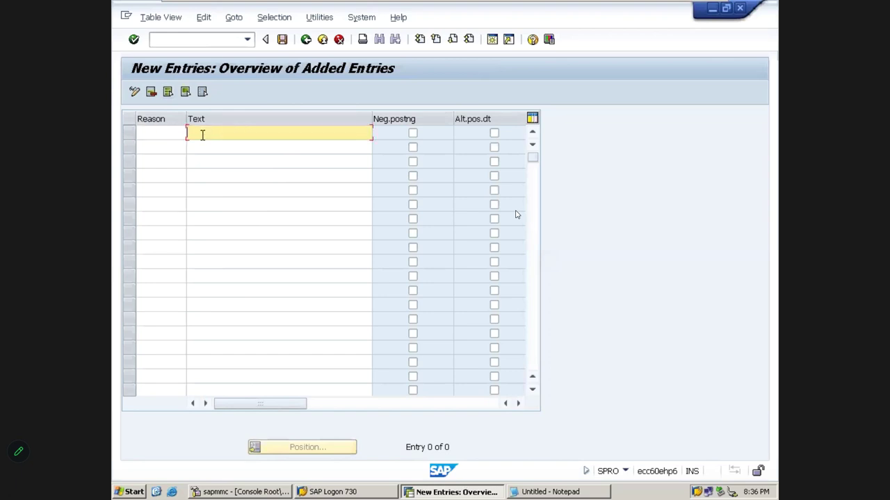
click(160, 132)
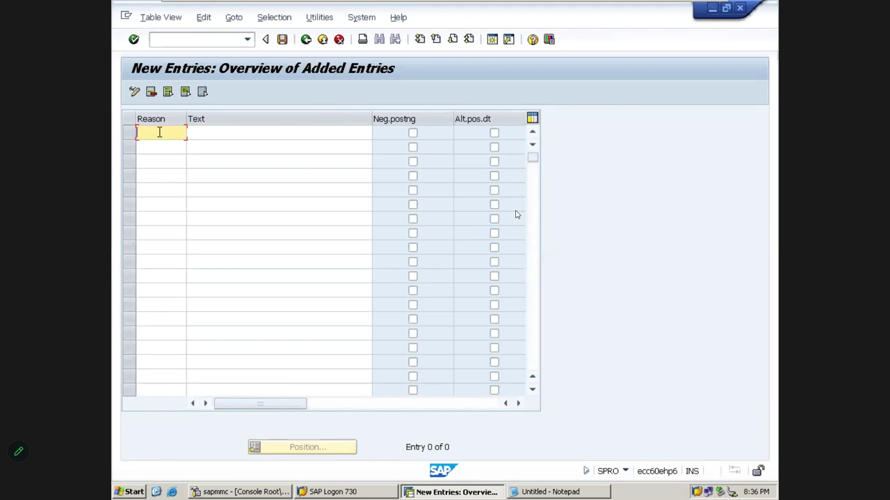
text(P1)
mouse_move(189, 6)
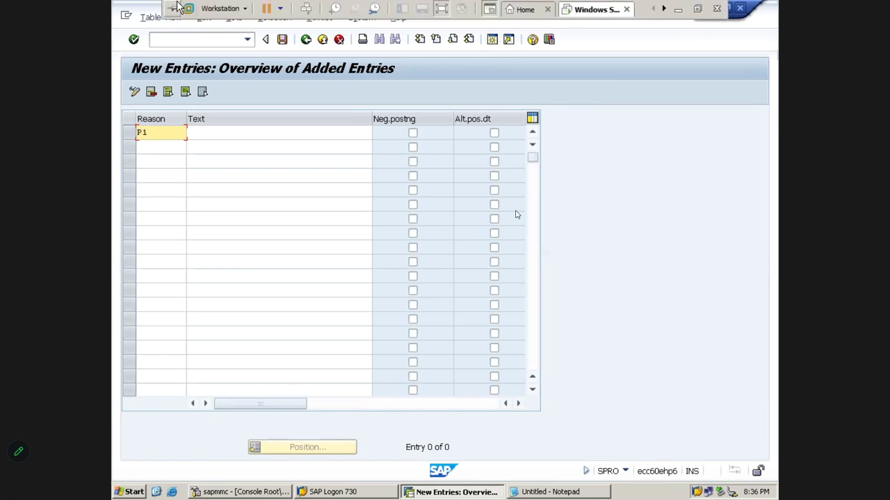
click(677, 9)
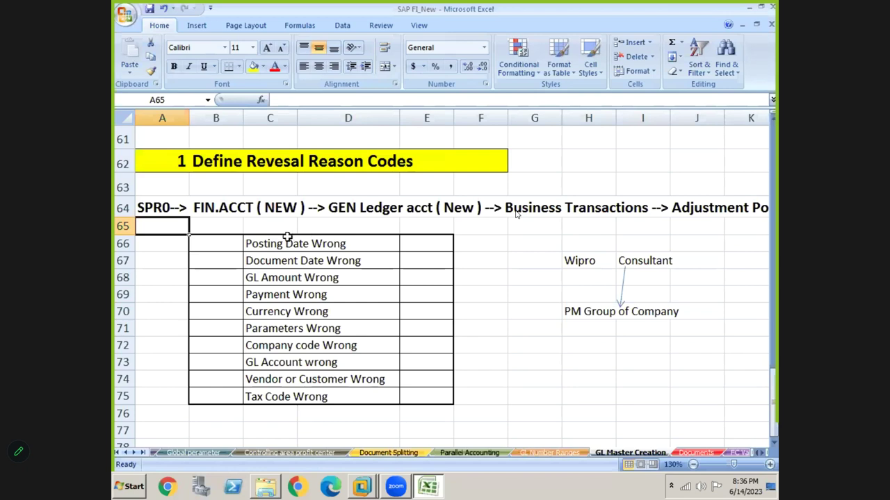
click(279, 238)
key(ctrl+c)
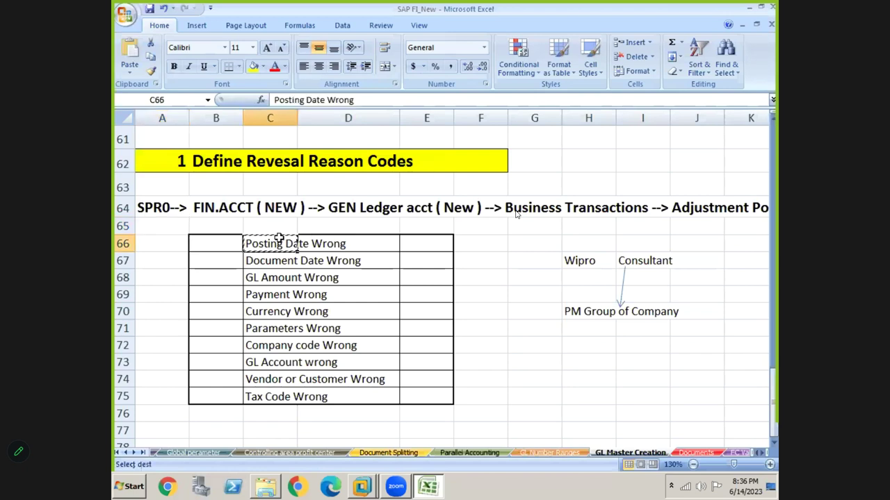
key(alt+Tab)
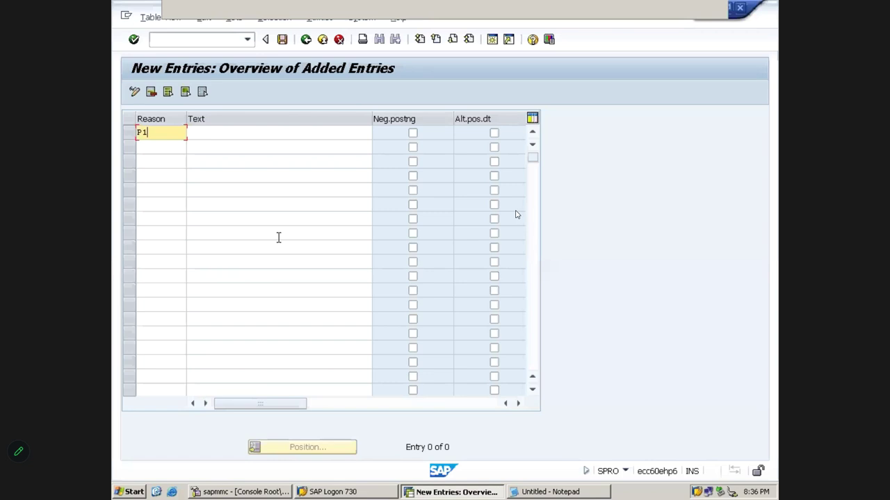
key(Tab)
text(V.OON)
key(BackSpace)
key(BackSpace)
key(BackSpace)
key(BackSpace)
key(BackSpace)
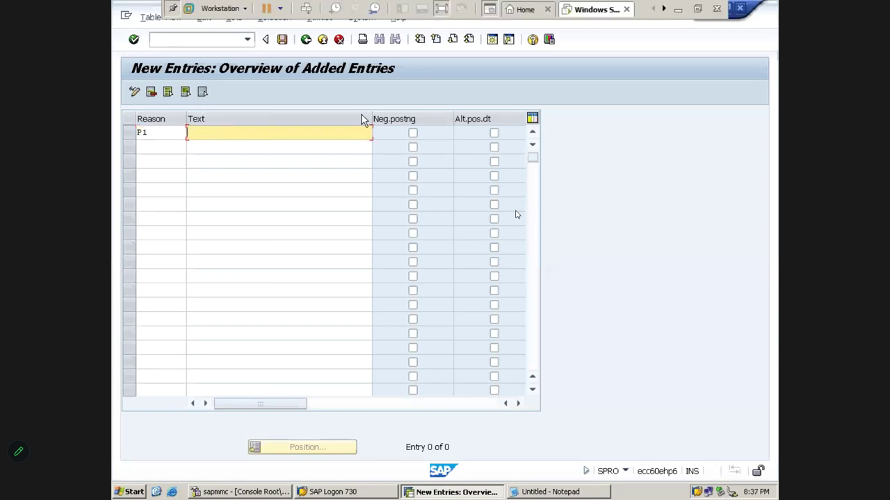
click(682, 11)
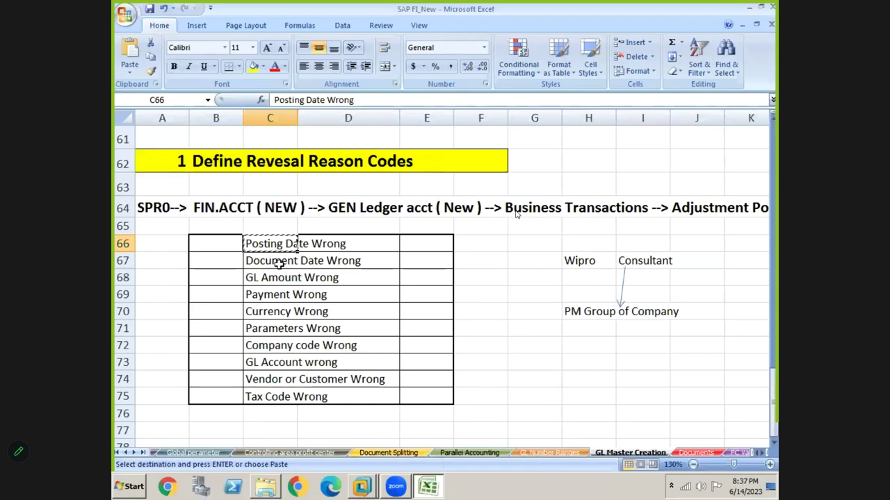
click(271, 261)
key(Up)
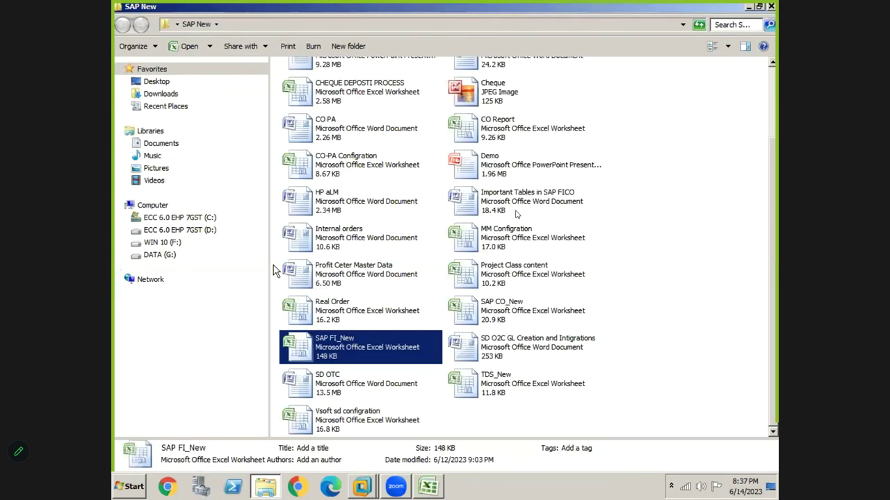
key(ctrl+v)
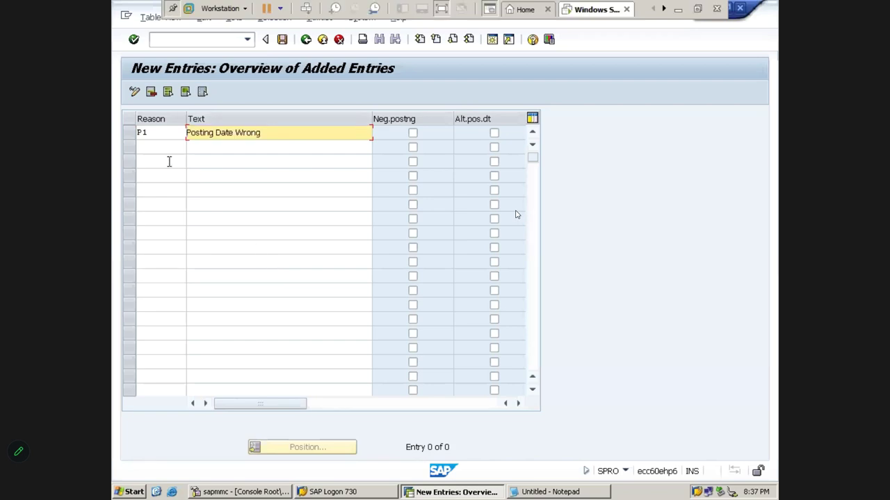
- Add reason P2 with the text Document Date Wrong copied from Excel
click(166, 148)
text(P2)
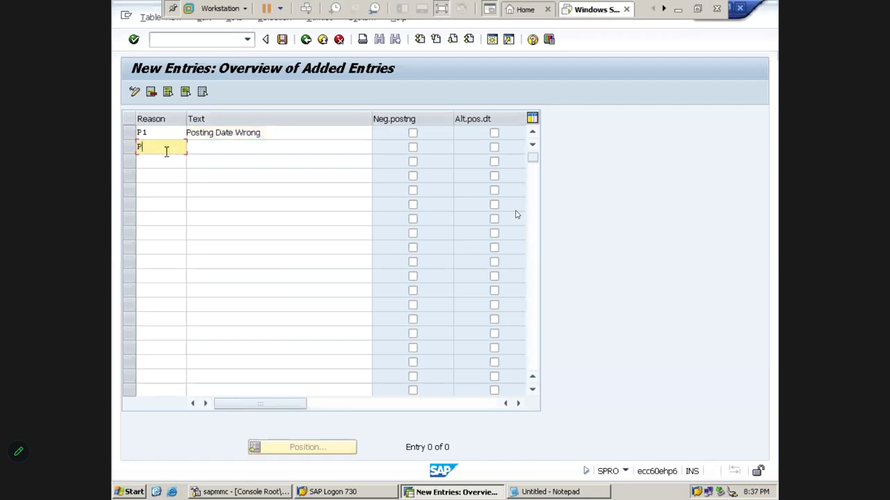
key(Tab)
click(678, 14)
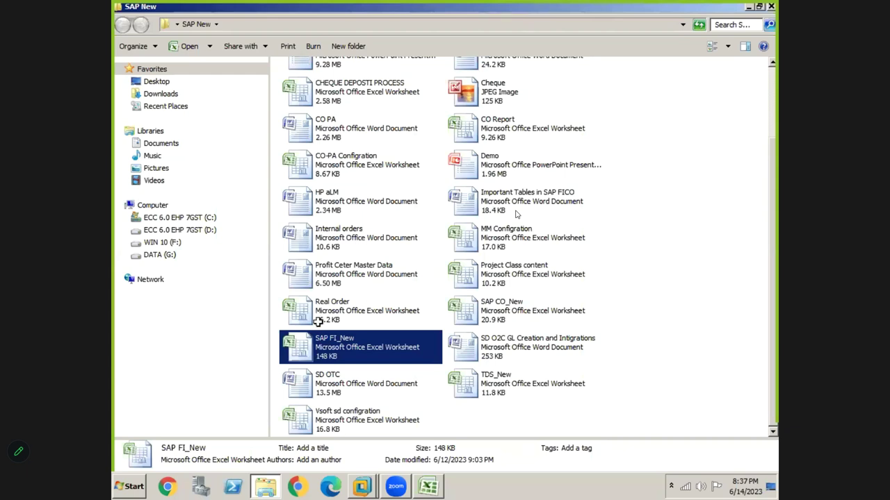
key(alt+Tab)
click(270, 261)
key(ctrl+c)
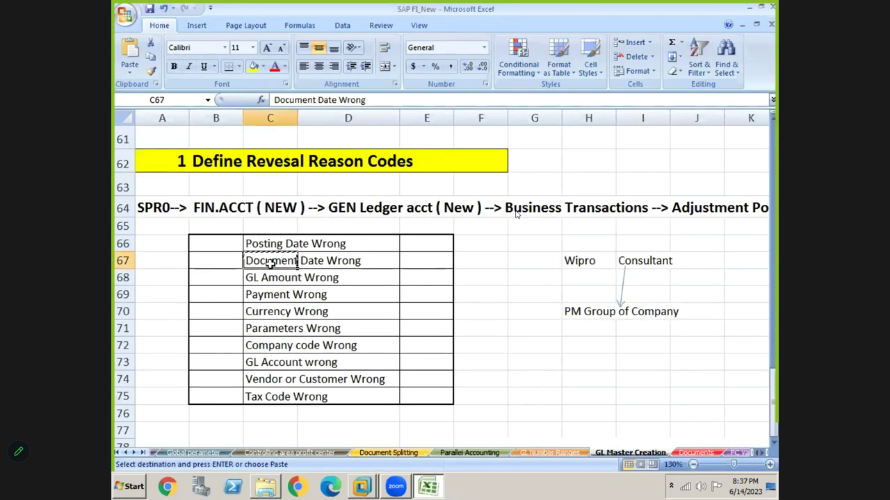
key(alt+Tab)
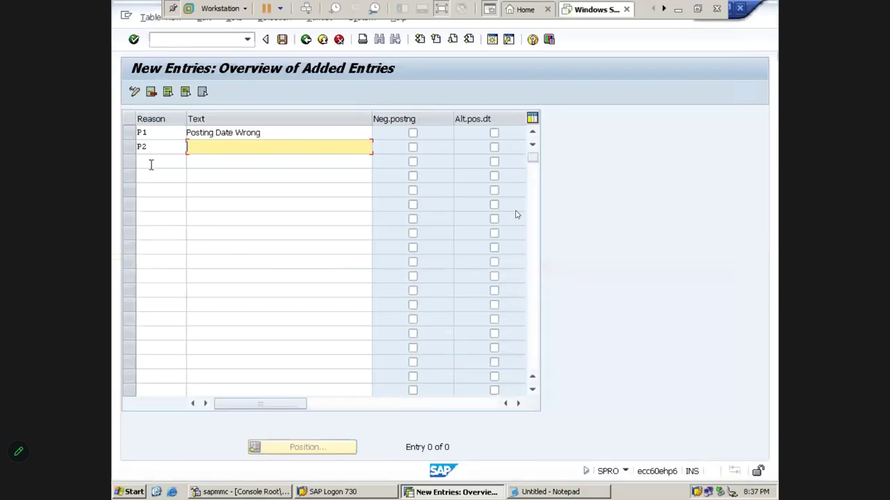
key(ctrl+v)
- Add reason P3 with the text GL Amount Wrong copied from Excel
click(150, 164)
text(P3)
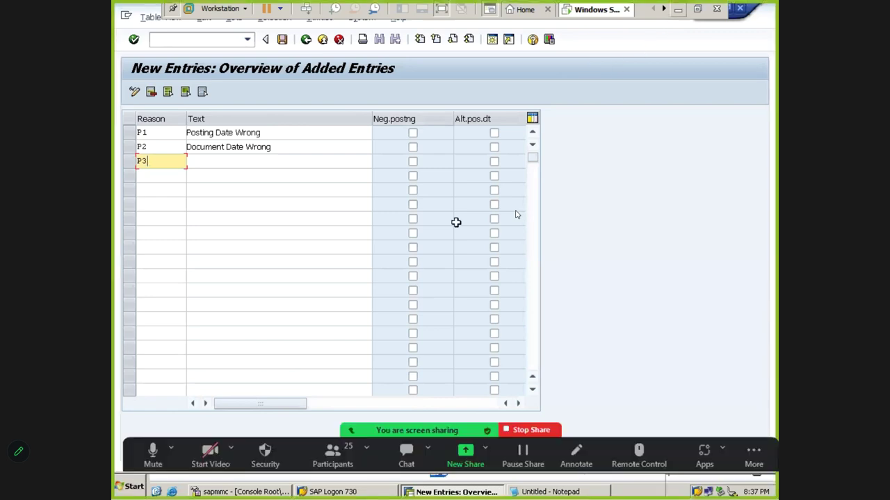
key(alt+Tab)
key(Down)
key(ctrl+c)
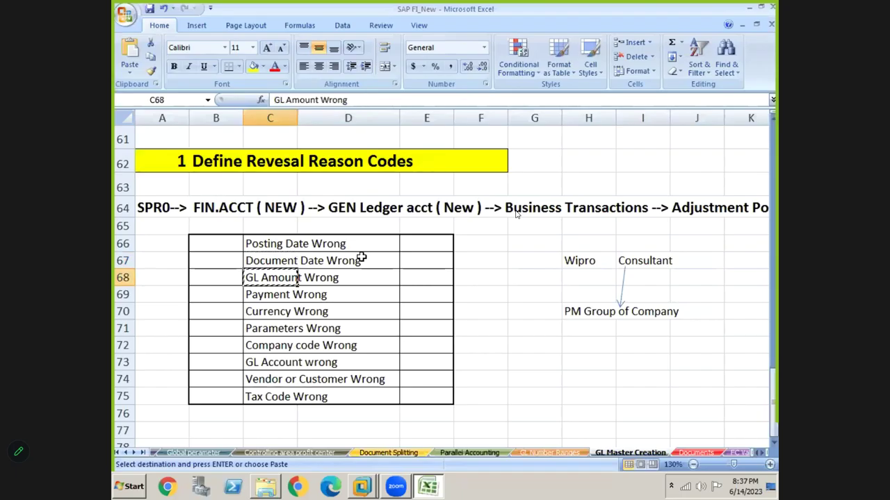
key(alt+Tab)
key(alt+Tab)
key(alt+Tab)
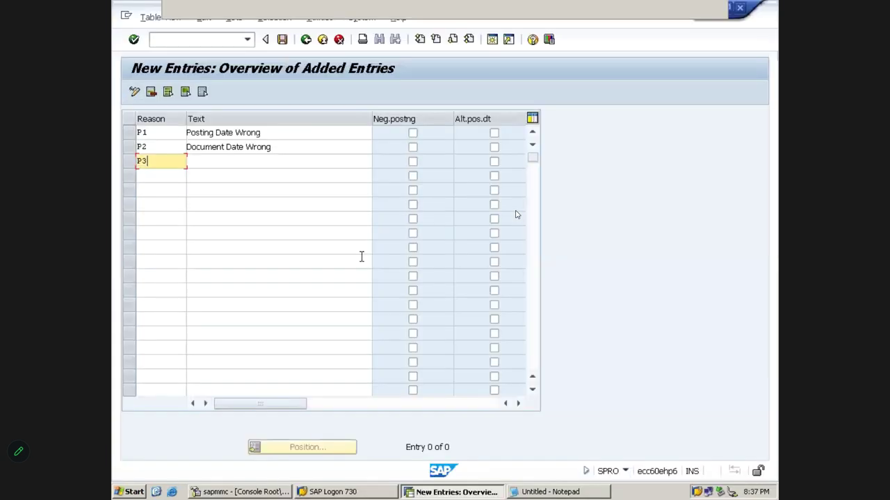
key(Tab)
key(ctrl+v)
- Add reason P4 with the text Payment Wrong copied from Excel
click(157, 179)
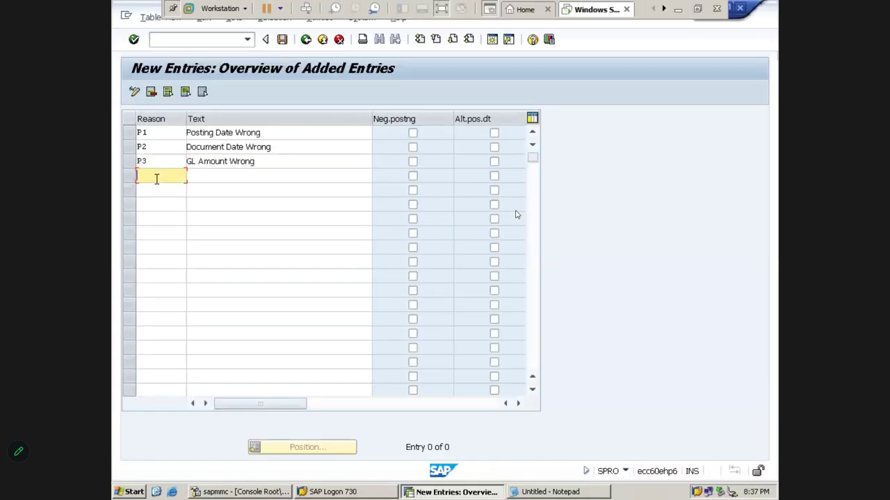
text(P4)
key(Tab)
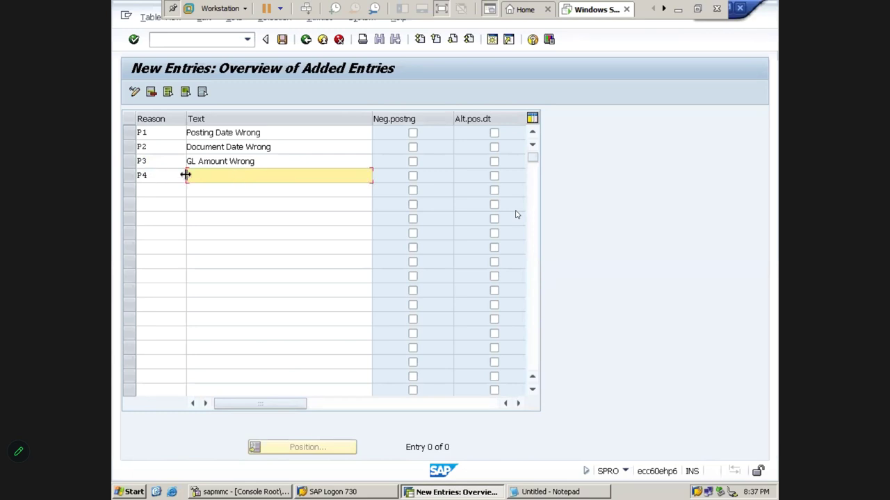
click(678, 10)
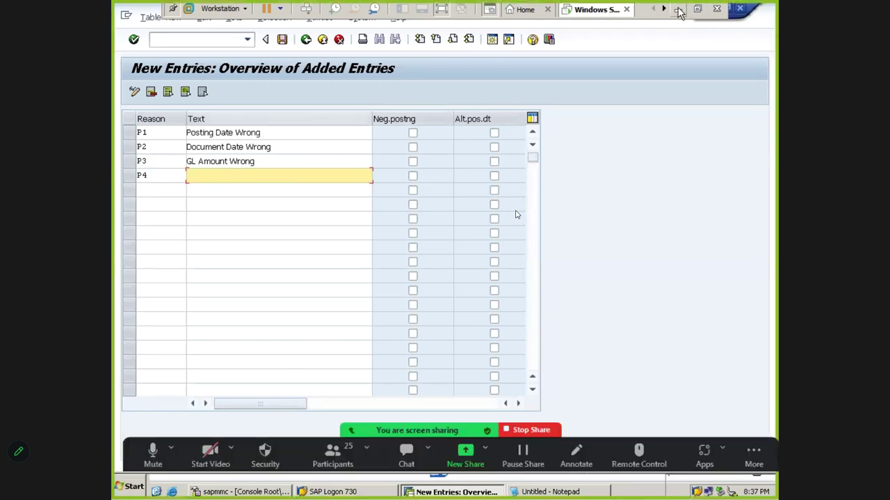
key(Down)
key(ctrl+c)
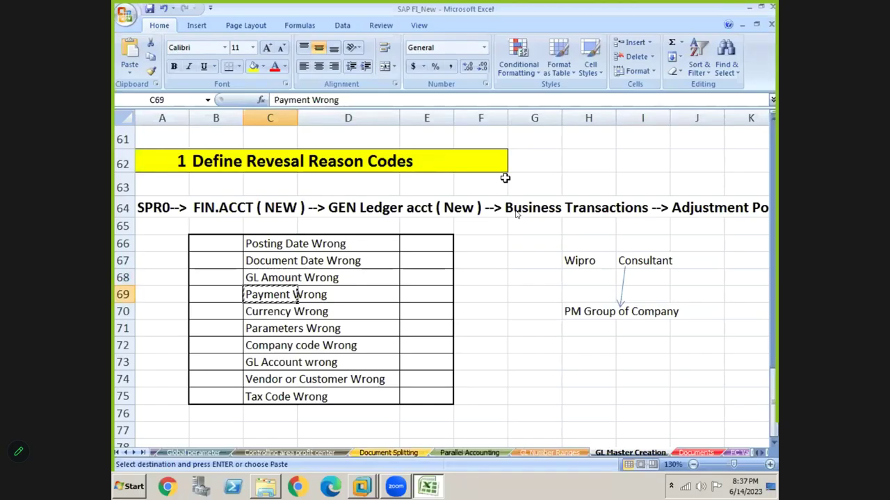
key(alt+Tab)
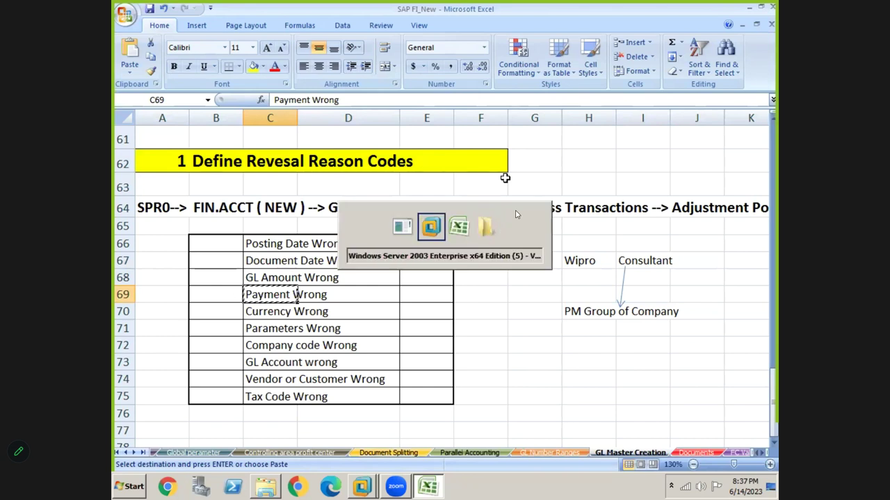
key(ctrl+v)
key(Down)
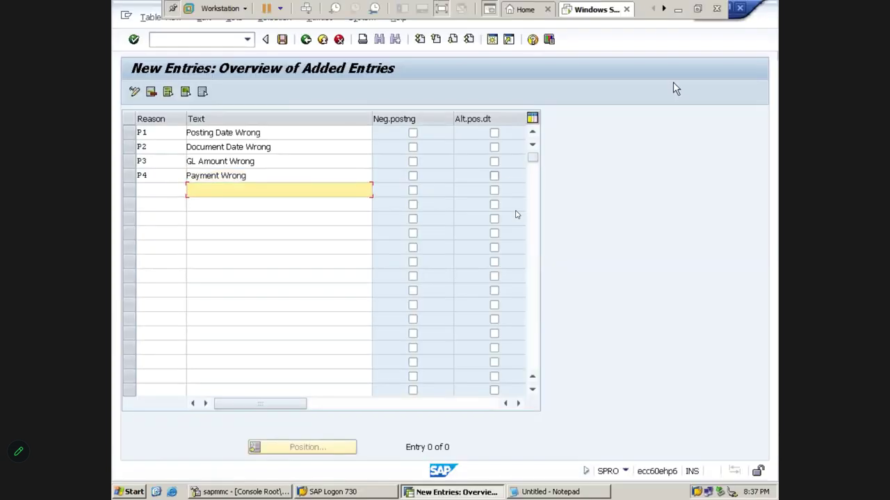
- Copy the six remaining reason texts, C70 to C75, in Excel
click(679, 9)
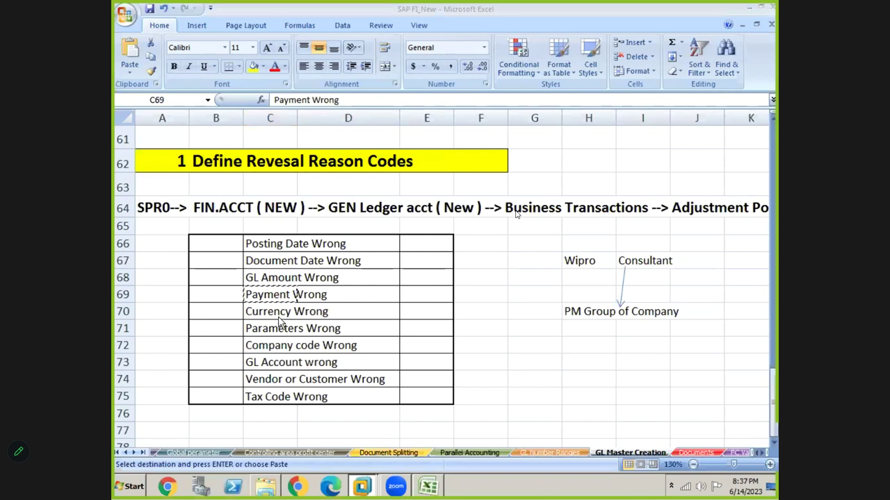
drag(274, 313, 273, 379)
key(shift+Down)
key(ctrl+c)
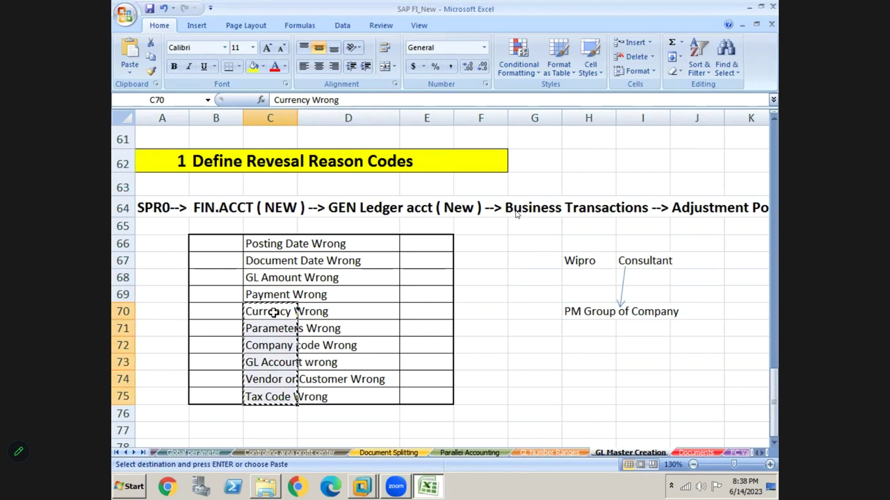
- Paste the six remaining reason texts into SAP and give the fifth row code P5
key(alt+Tab)
key(ctrl+v)
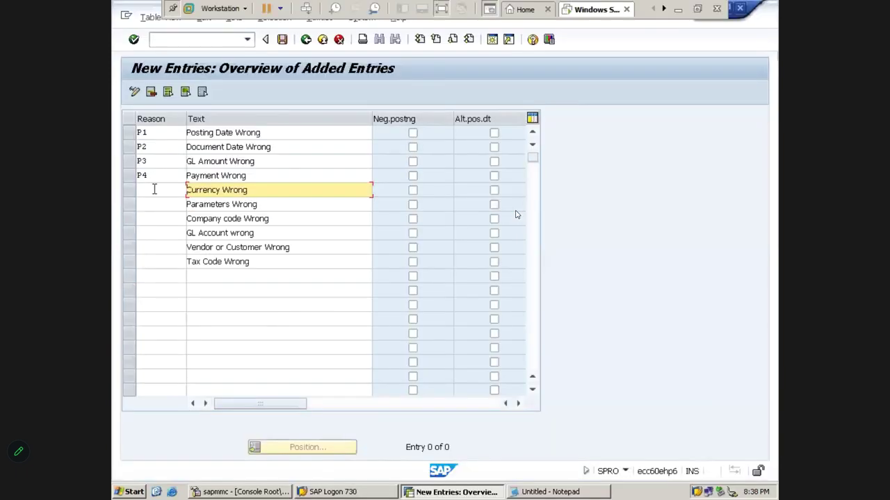
click(154, 189)
text(P)
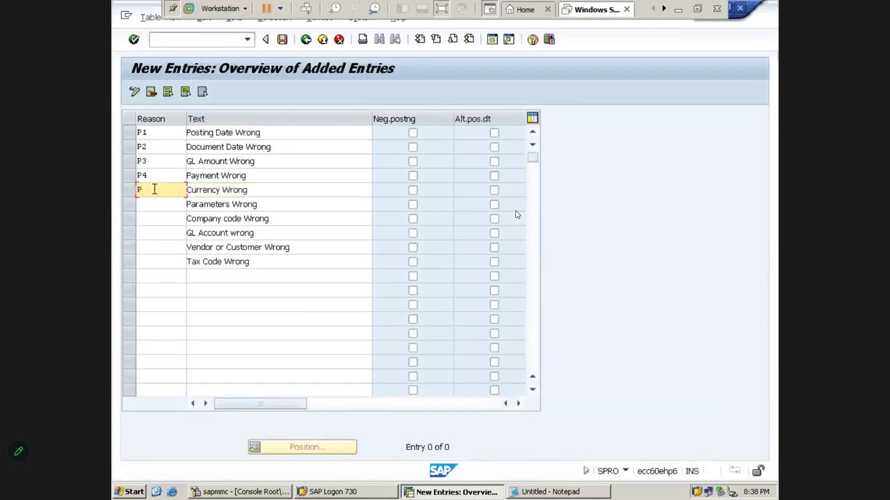
text(5)
key(Up)
key(Down)
key(Down)
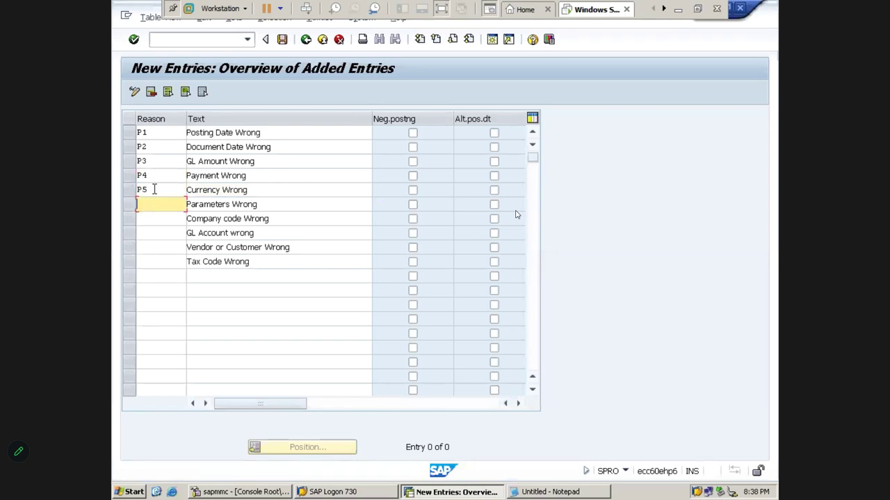
- Fill codes P6, P7, P8, P9 and PA down the remaining rows and accept all ten
text(P6)
key(Down)
text(P7)
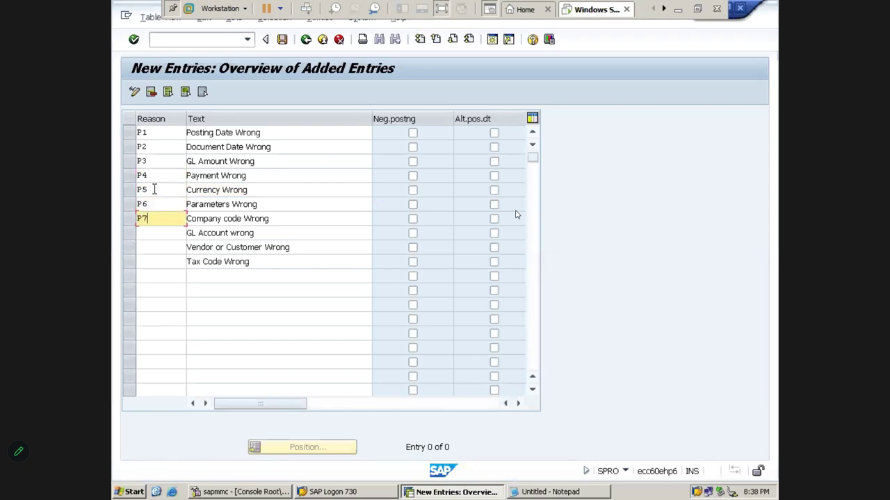
key(Down)
text(P)
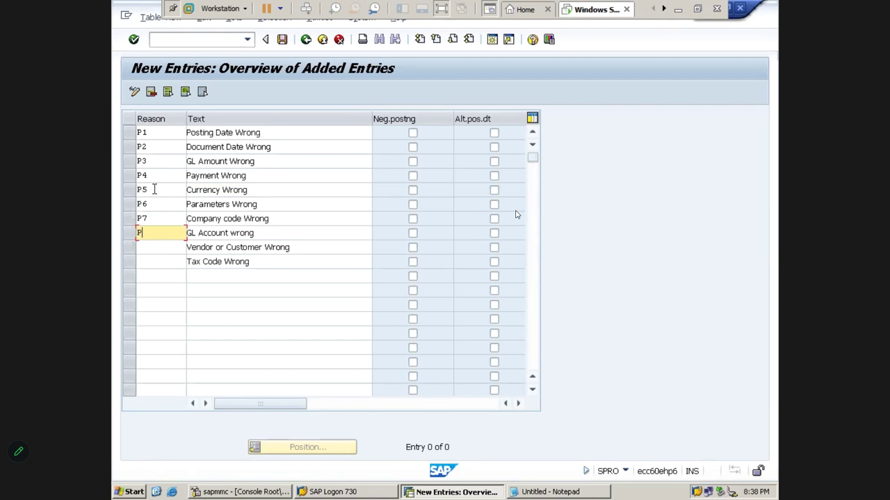
text(8)
key(Down)
text(P9)
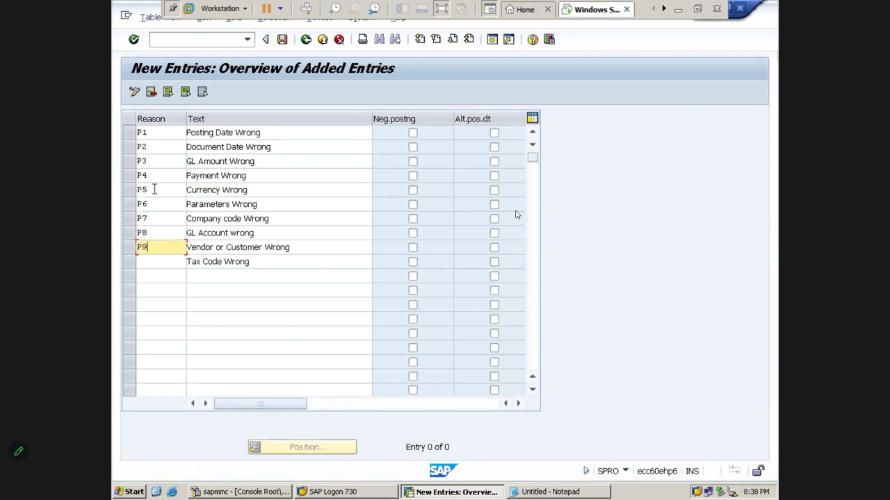
key(Down)
text(PA)
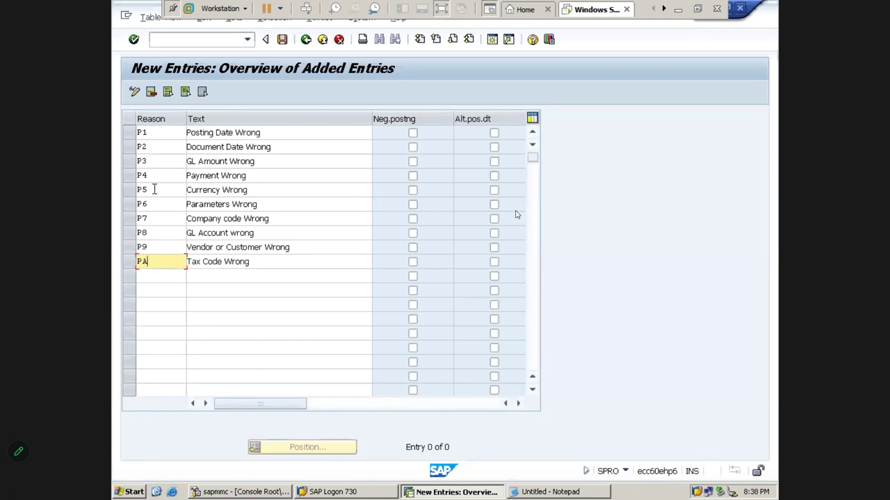
key(Return)
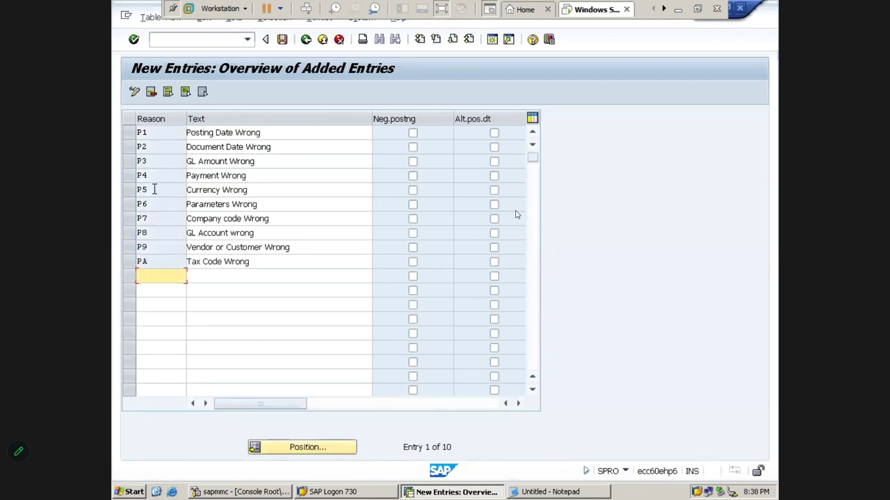
- Save the new reversal reasons under the PM Goups IMP Project customizing request
click(287, 40)
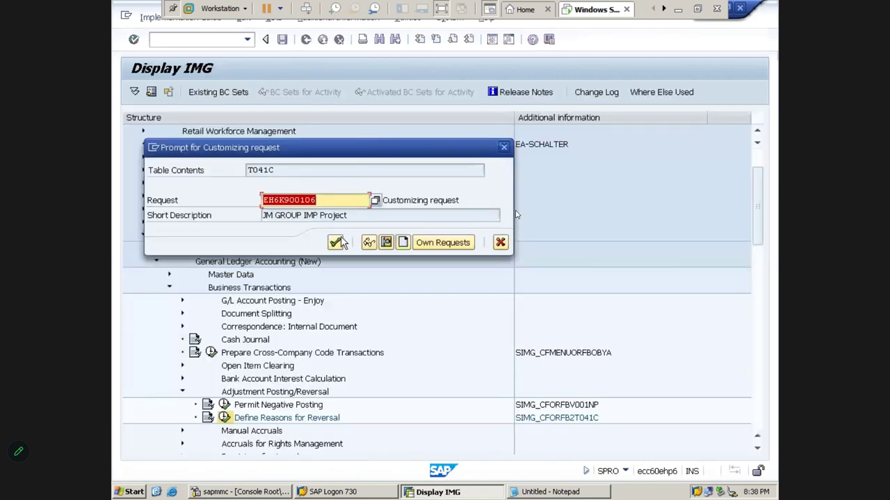
click(444, 247)
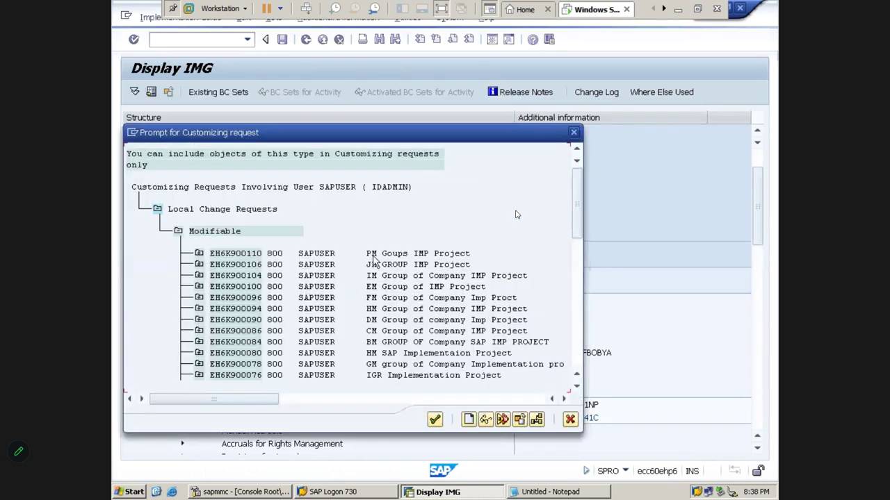
double_click(376, 254)
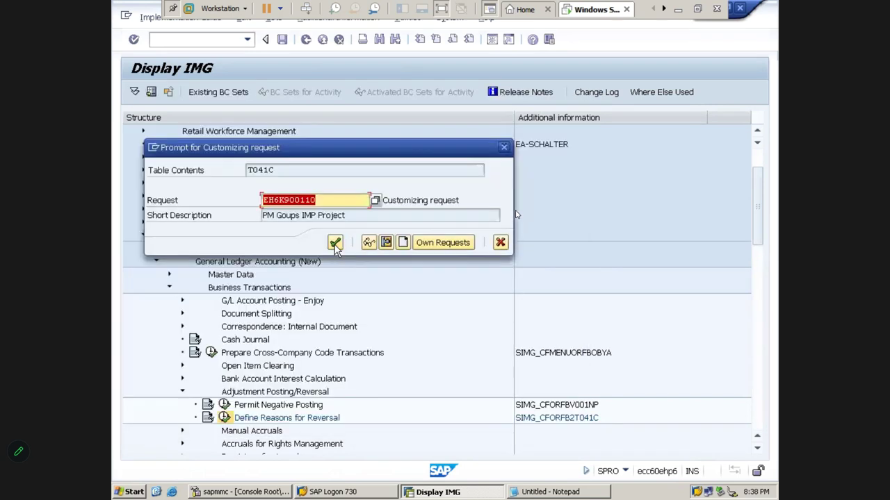
click(335, 242)
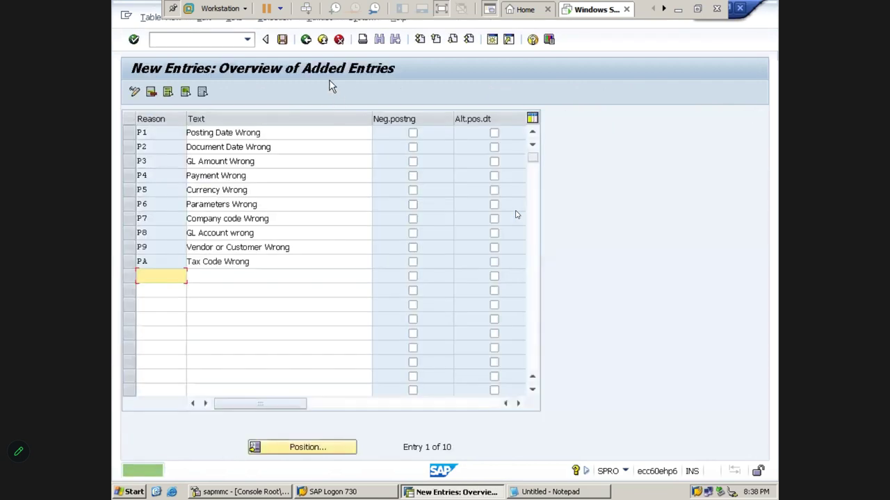
- Go back to SAP Easy Access, then select cell F66 in Excel
click(306, 40)
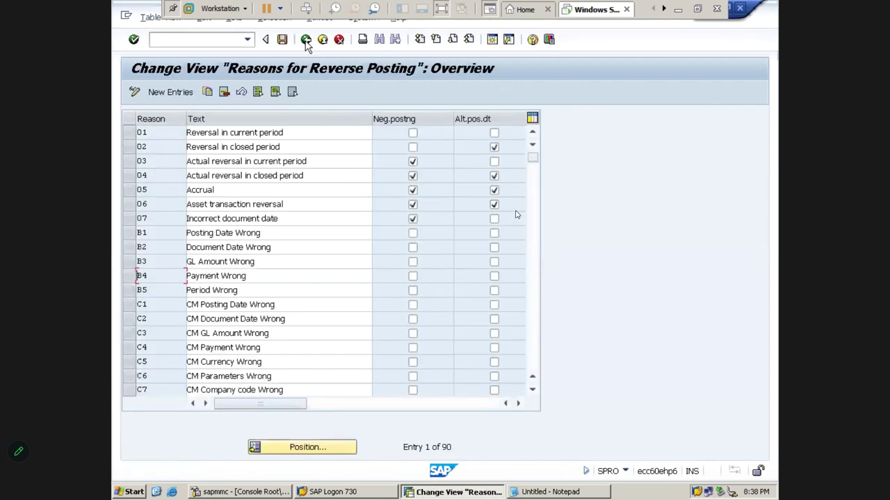
click(306, 40)
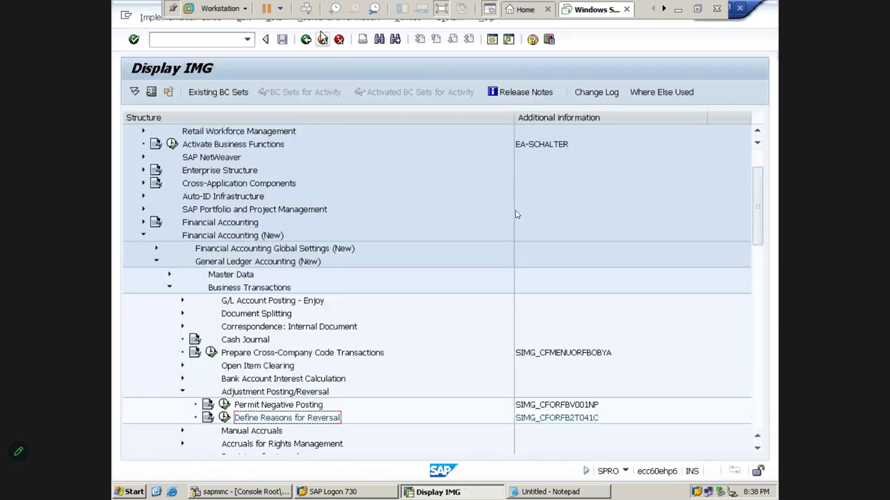
click(306, 40)
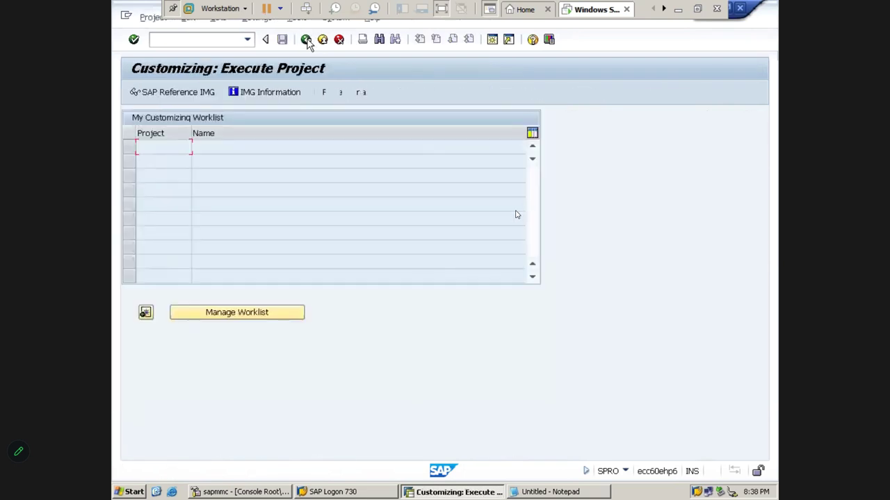
click(306, 40)
click(677, 11)
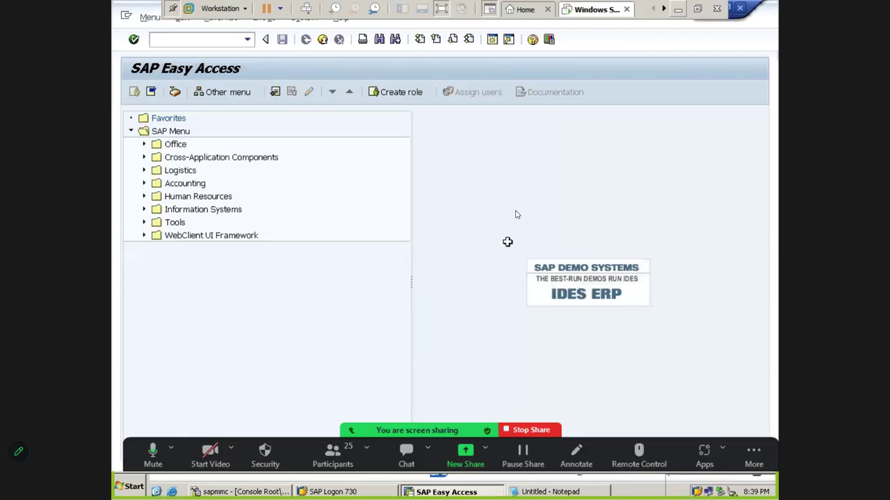
click(499, 241)
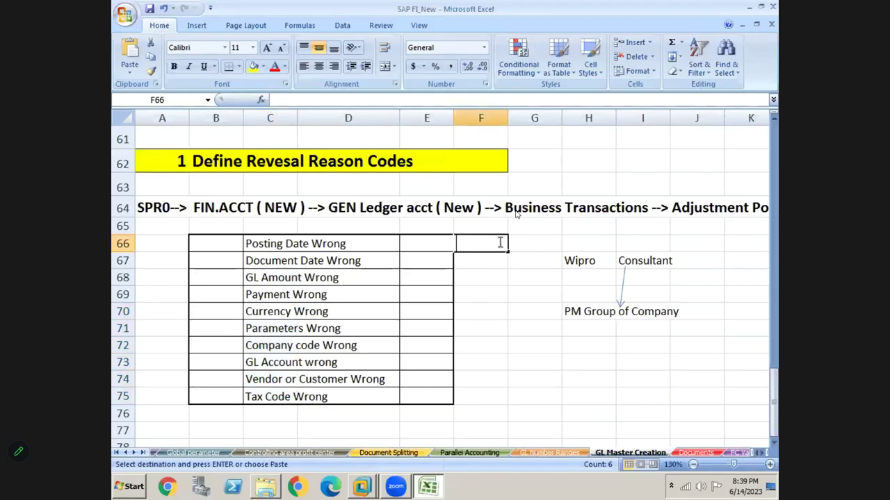
- Move up the sheet to the SAP Reversal Posting notes around row 44
key(Escape)
click(512, 300)
key(Up)
key(Up)
key(Up)
key(Up)
key(Up)
key(Up)
key(Up)
key(Up)
key(Up)
key(Up)
key(Up)
key(Up)
key(Up)
key(Up)
key(Up)
key(Up)
key(Up)
key(Up)
key(Up)
key(Up)
key(Up)
key(Up)
key(Up)
key(Up)
key(Up)
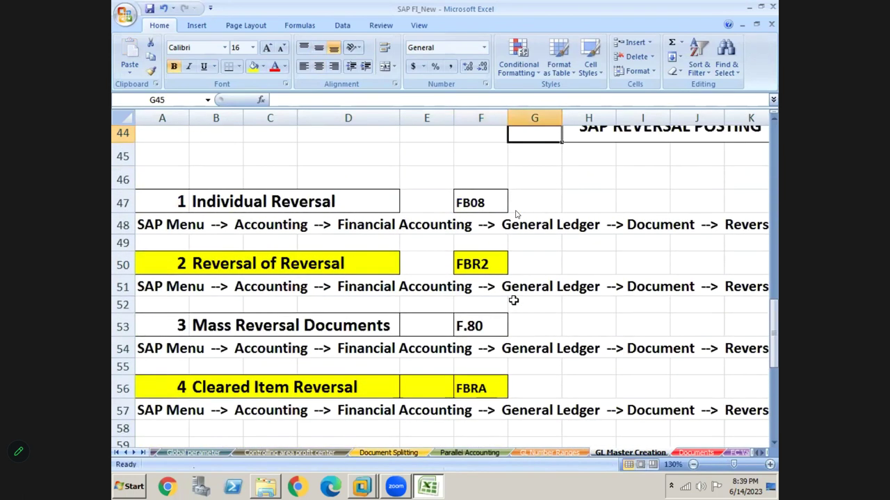
key(Right)
key(Right)
key(Right)
key(Right)
key(Right)
key(Right)
key(Right)
key(Right)
key(Right)
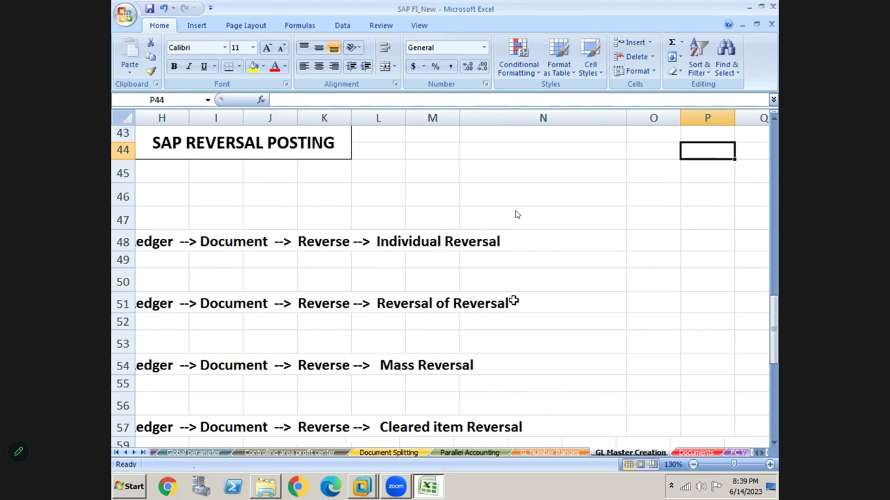
key(Left)
- Enter FB02 in cell O46, delete it again, and return to SAP
click(689, 220)
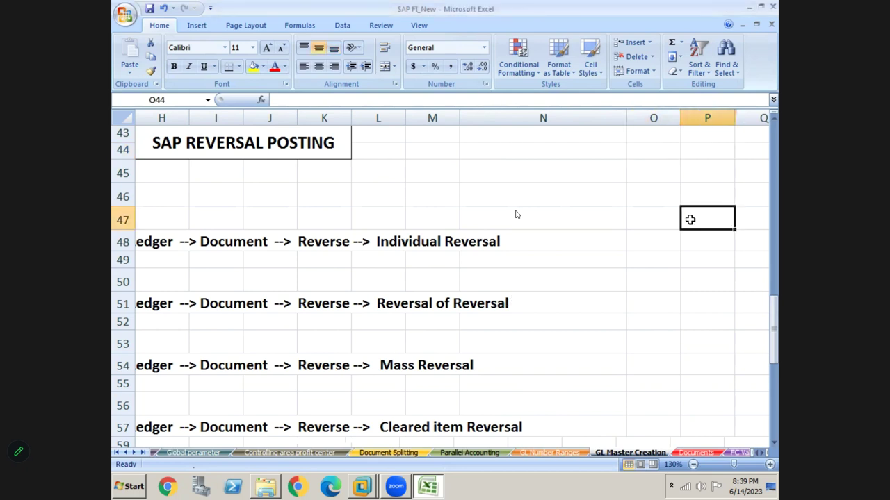
click(660, 203)
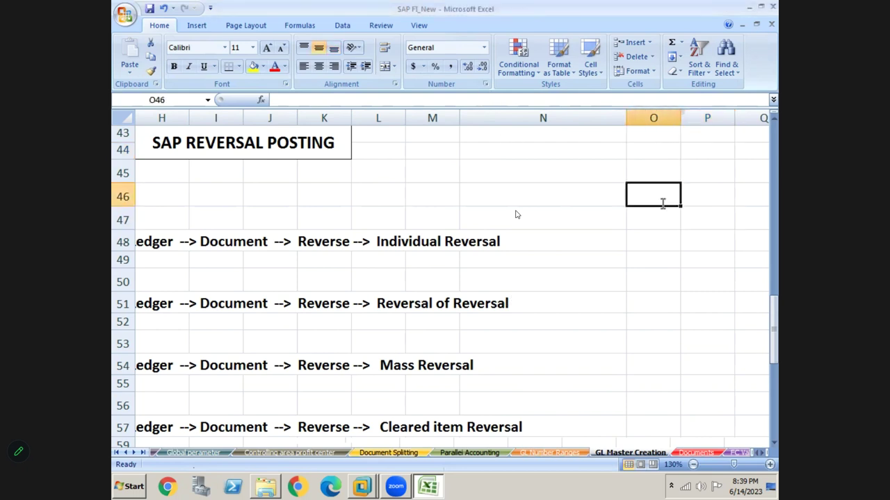
text(FB02)
key(Return)
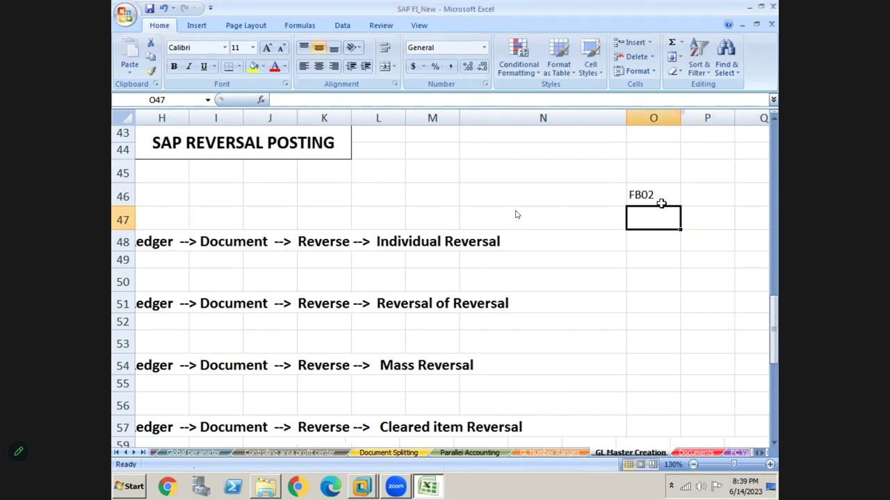
click(661, 203)
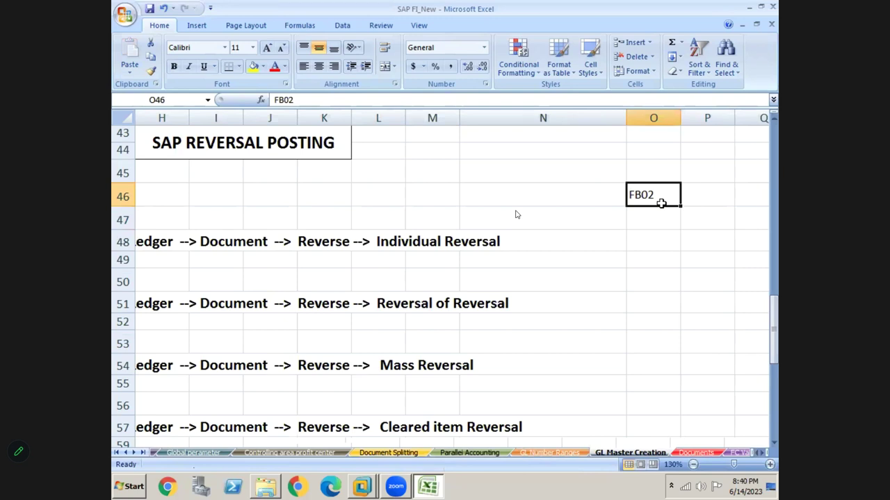
key(Delete)
key(Delete)
key(alt+Tab)
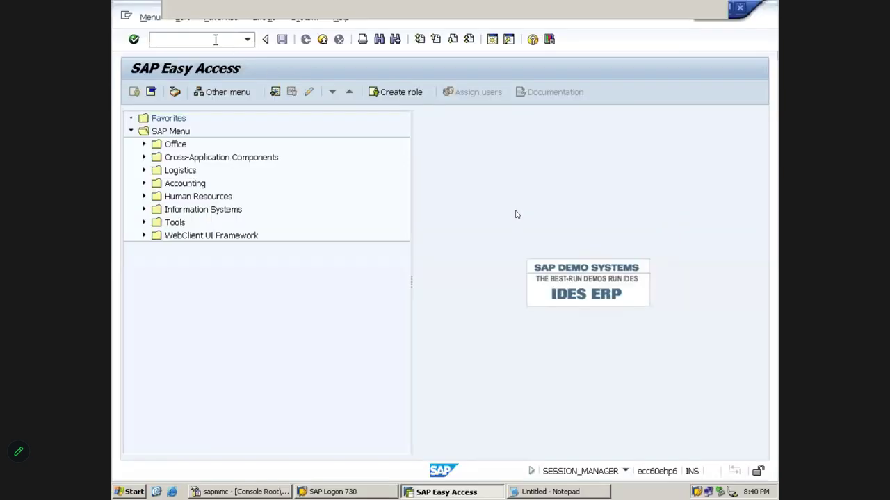
- In FB03, clear the document number, enter company code PM10 and fiscal year 2023, then open Document List
text(FB03)
key(Return)
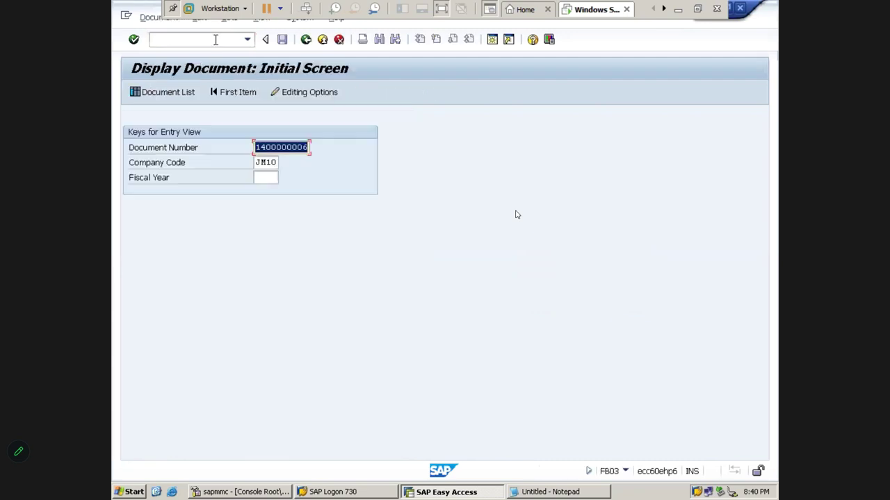
key(Delete)
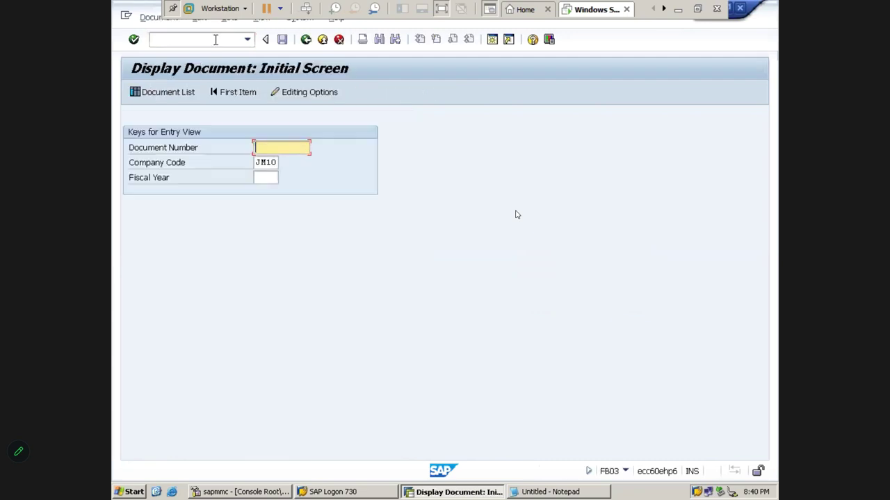
key(Tab)
text(P)
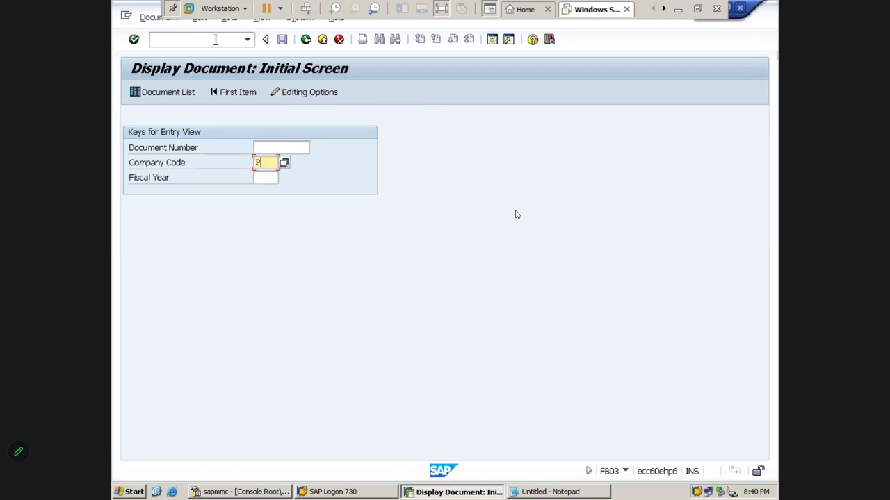
text(M10)
key(Tab)
text(2023)
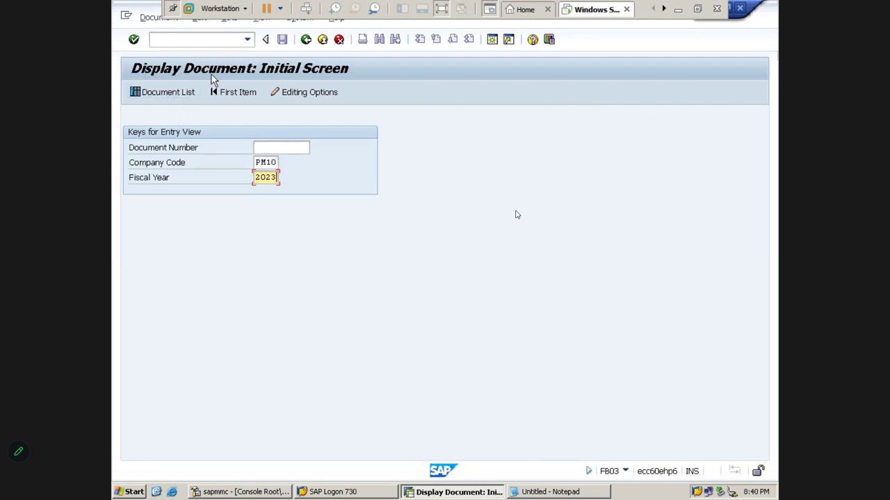
click(173, 93)
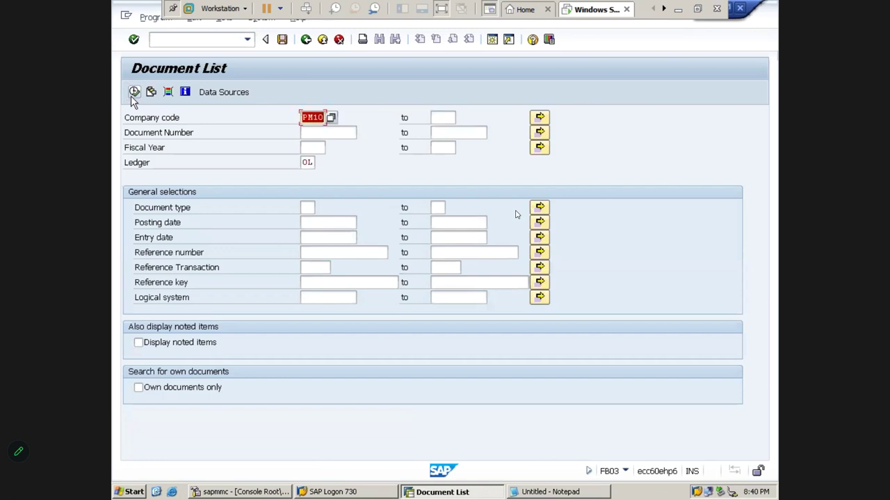
- Open PM10 document 100000000 and review its number, document date, company code and fiscal year 2023
click(134, 93)
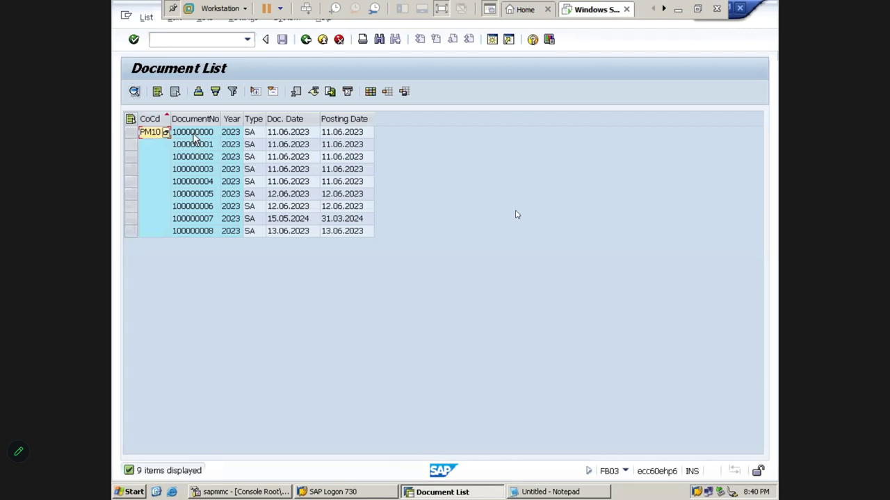
click(194, 136)
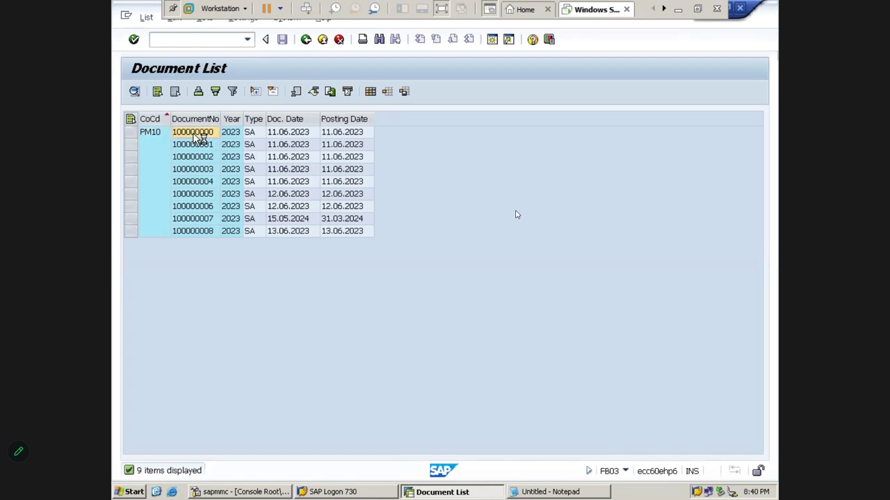
double_click(195, 136)
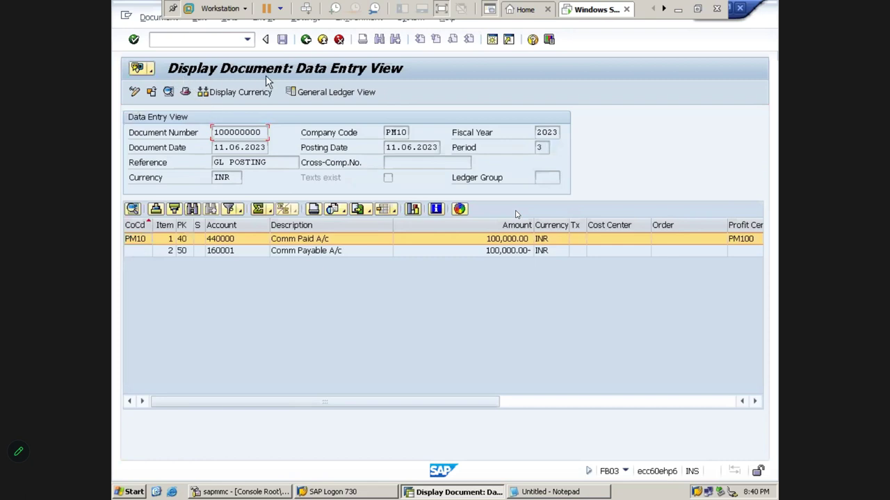
drag(214, 132, 263, 132)
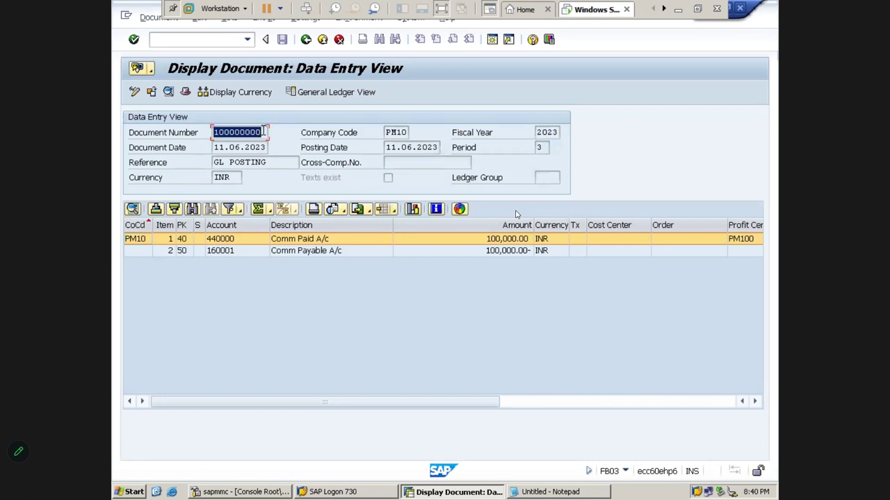
click(263, 132)
click(251, 147)
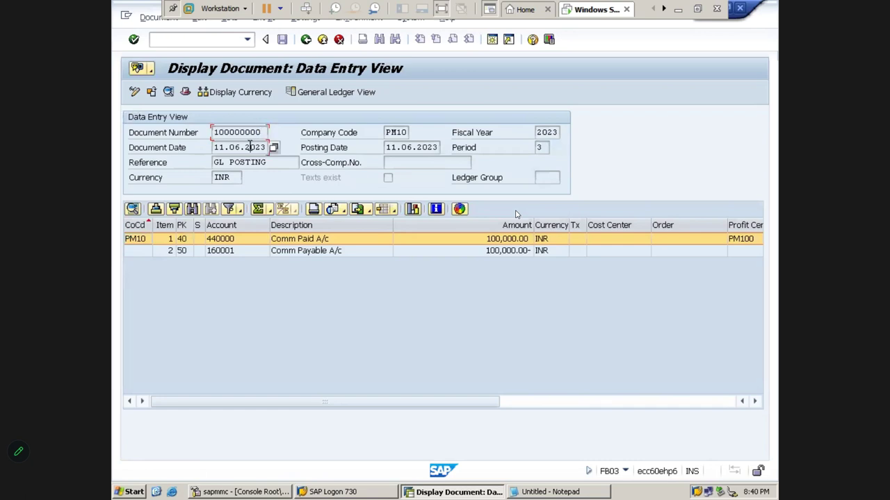
click(400, 132)
click(544, 133)
- Back out of the document display to the SAP Easy Access menu
click(309, 39)
click(307, 40)
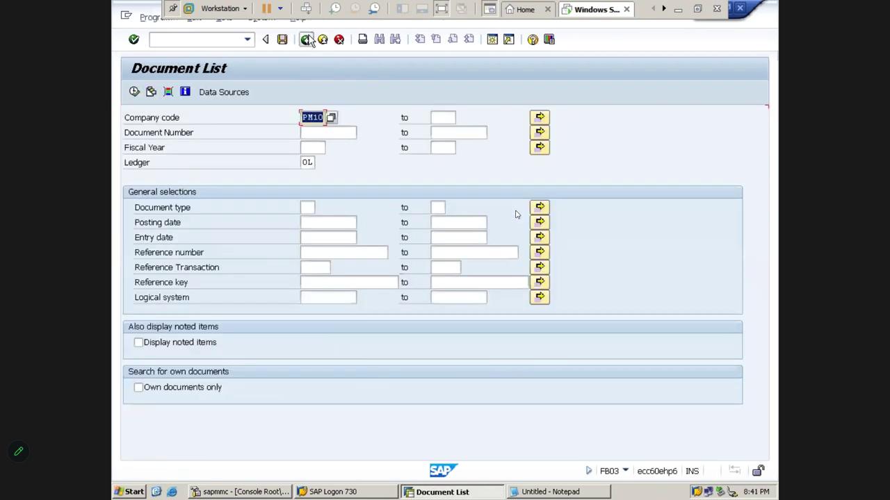
click(306, 39)
click(306, 40)
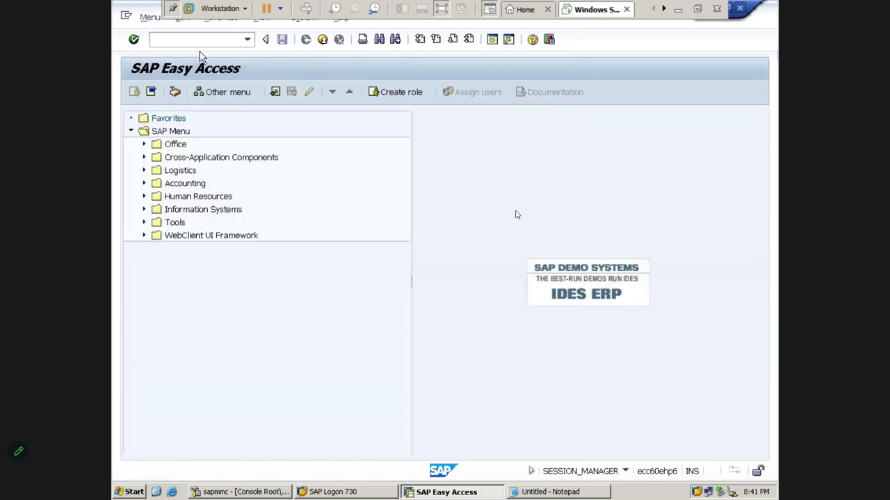
- Start FB02 and review the header's empty text, GL POSTING reference and BKPF transaction
text(FB02)
key(Return)
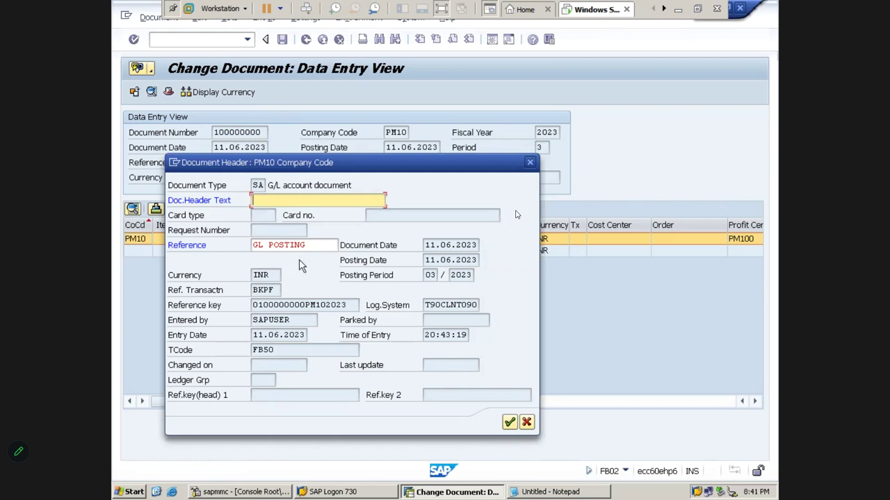
drag(311, 248, 233, 248)
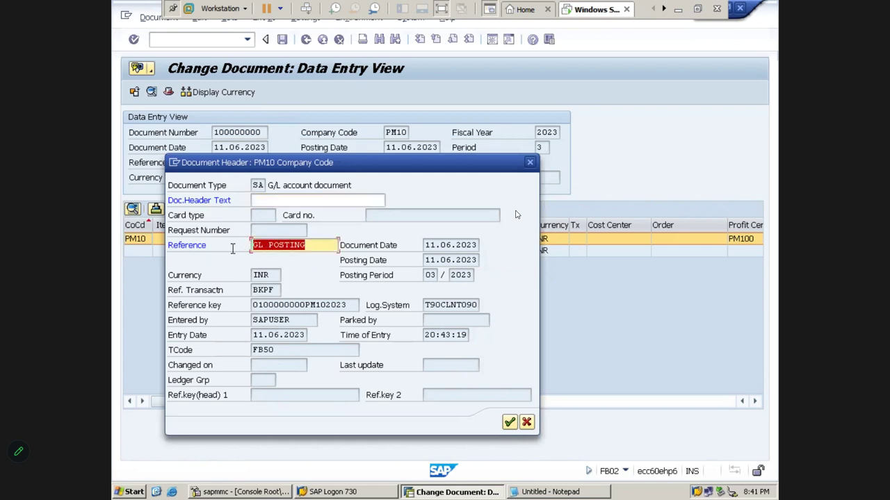
click(269, 202)
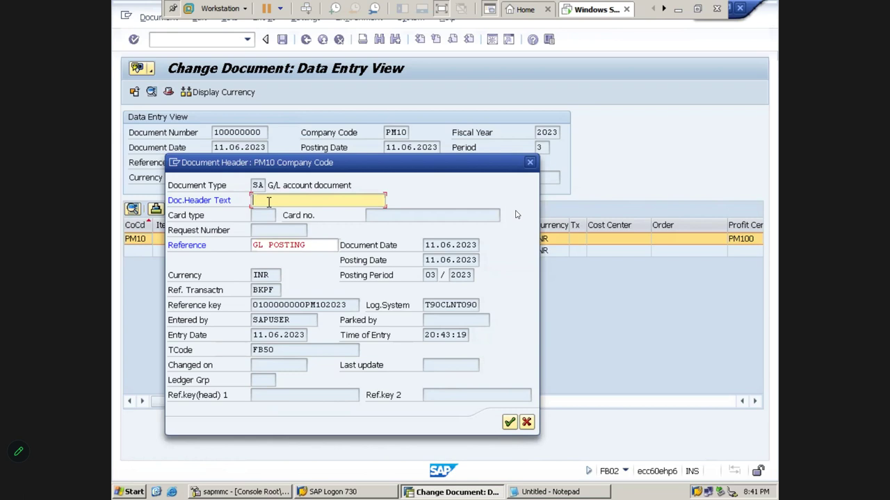
click(277, 244)
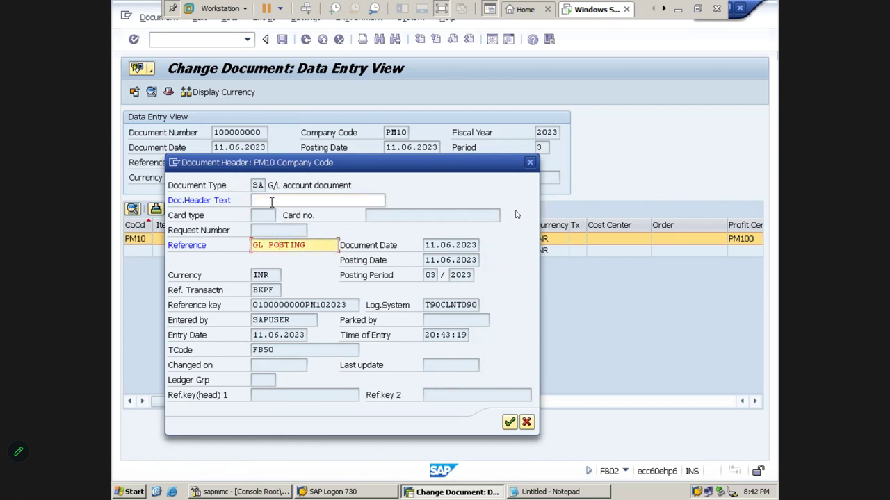
click(272, 202)
click(270, 290)
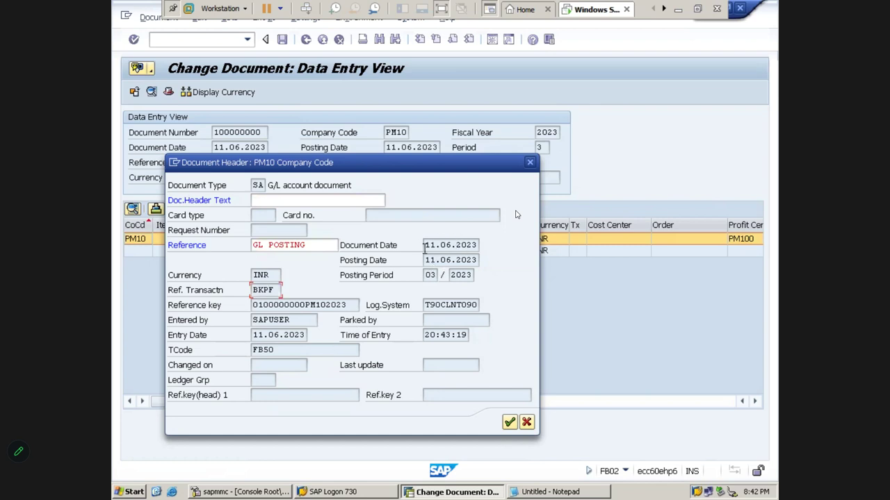
- Check document date 11.06.2023, posting period 03 and type SA, then close the header unchanged
drag(478, 245, 426, 260)
key(Tab)
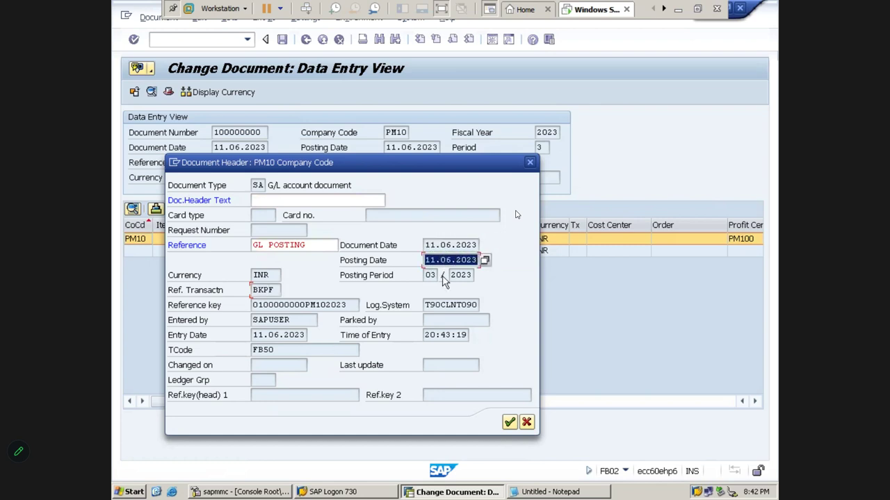
double_click(428, 276)
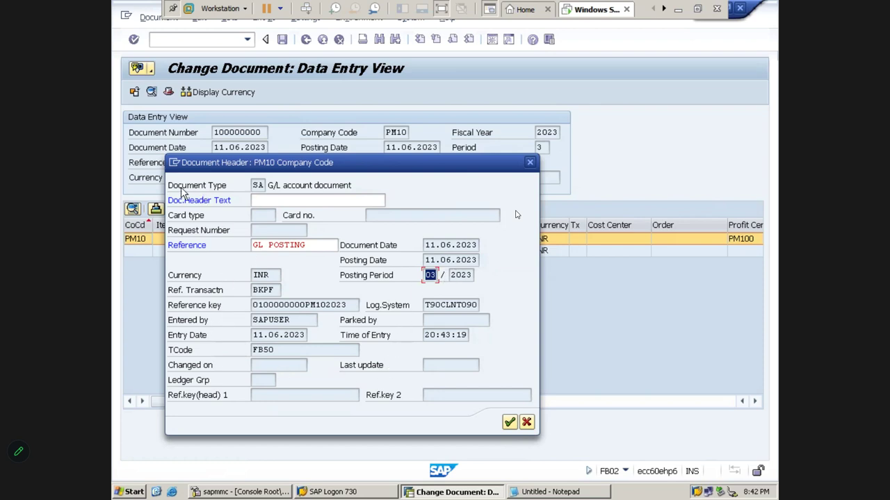
drag(254, 185, 273, 189)
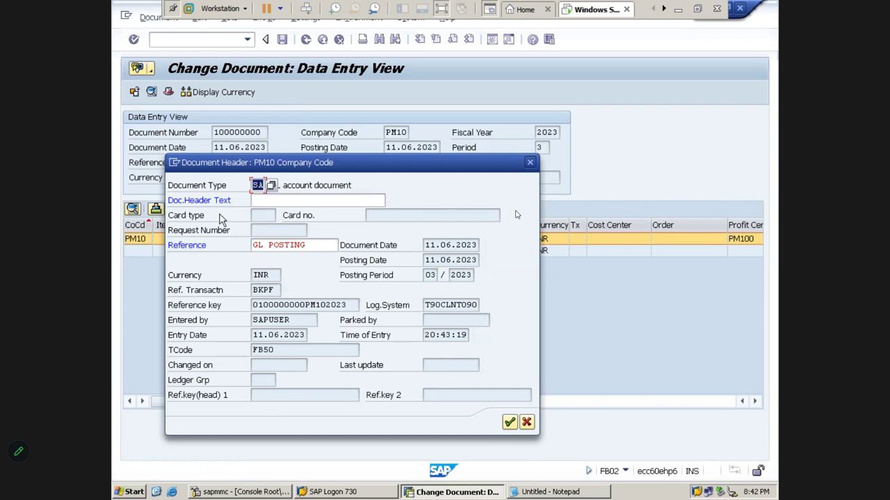
click(283, 200)
click(293, 244)
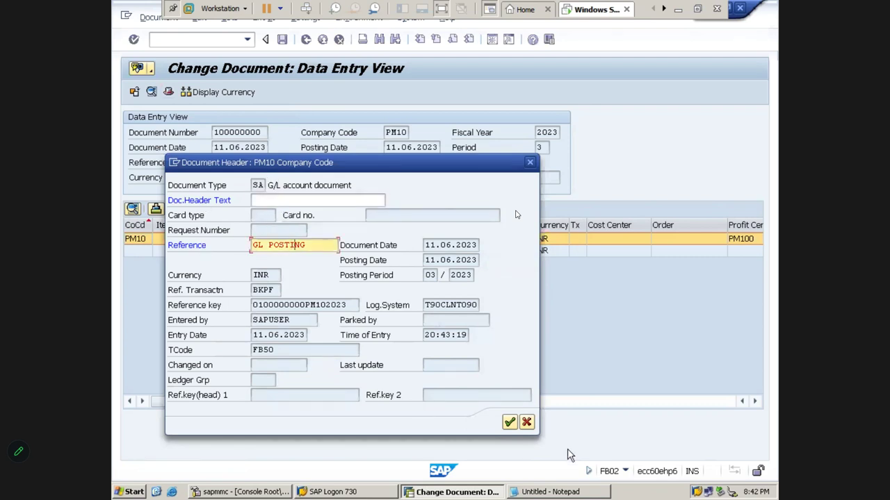
click(526, 422)
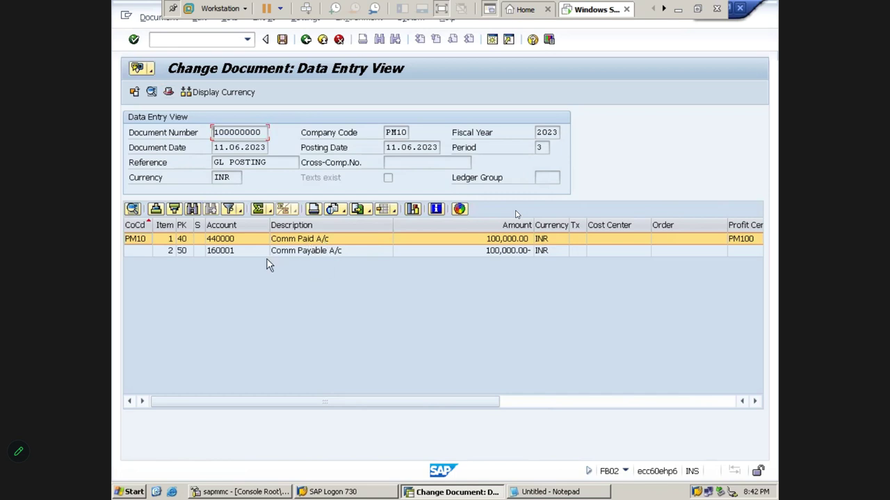
- Open line item 1 and review its text, profit center PM100, segment PMSS and amount
click(298, 239)
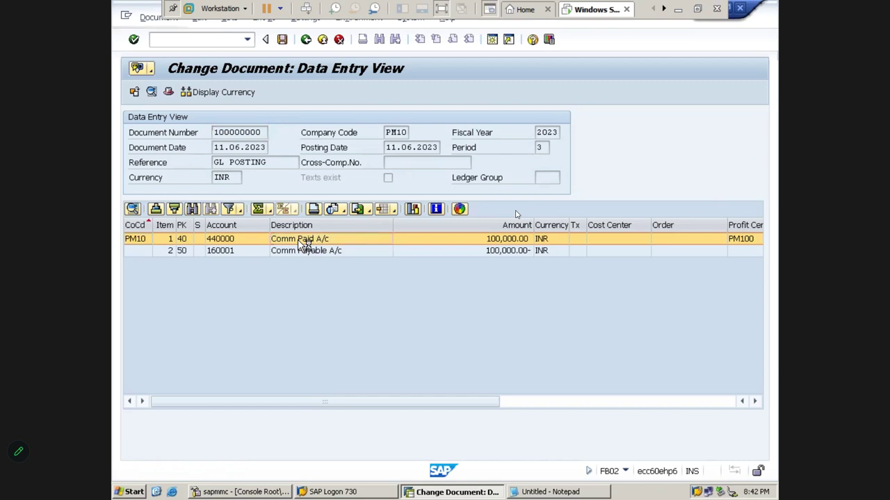
double_click(299, 239)
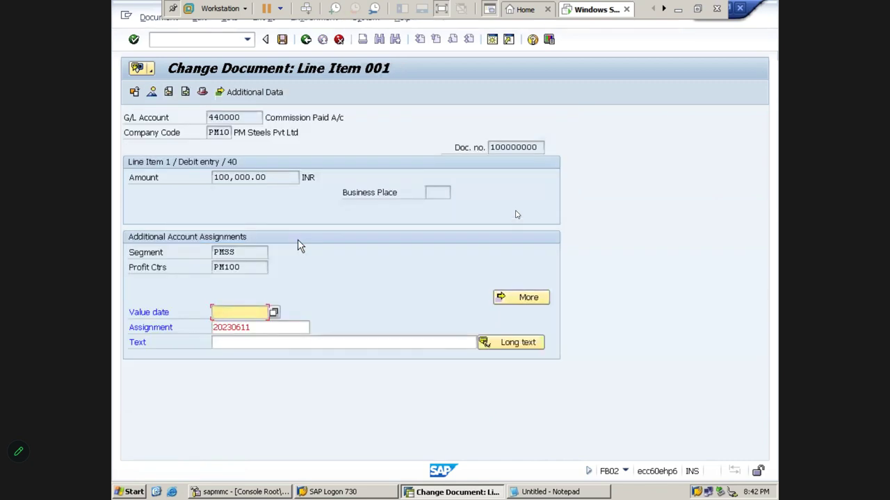
click(253, 343)
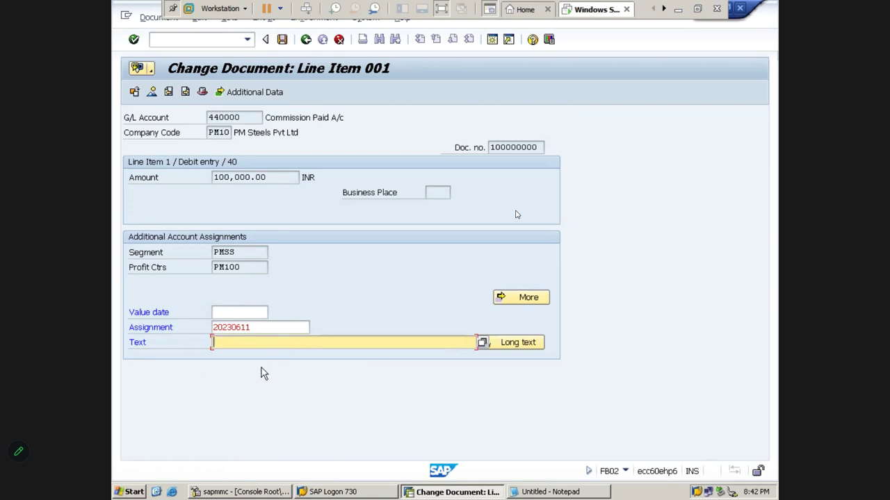
double_click(246, 267)
click(244, 252)
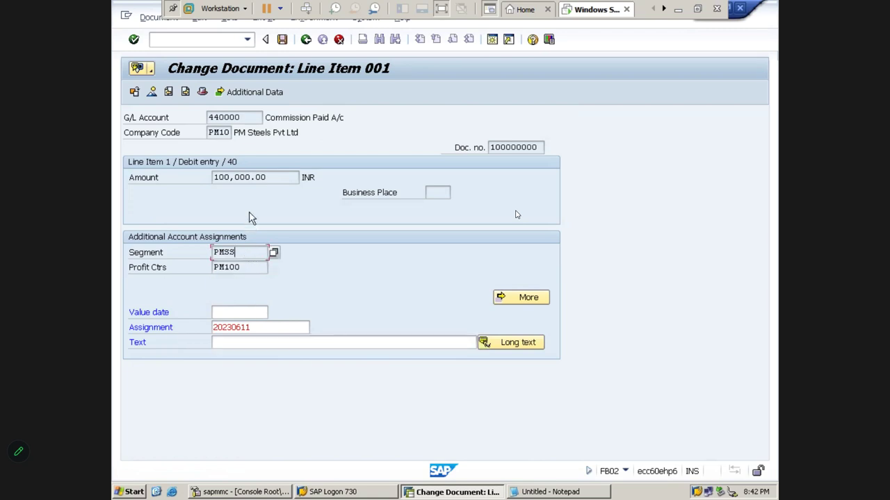
click(253, 173)
click(500, 150)
drag(248, 254, 186, 259)
double_click(257, 267)
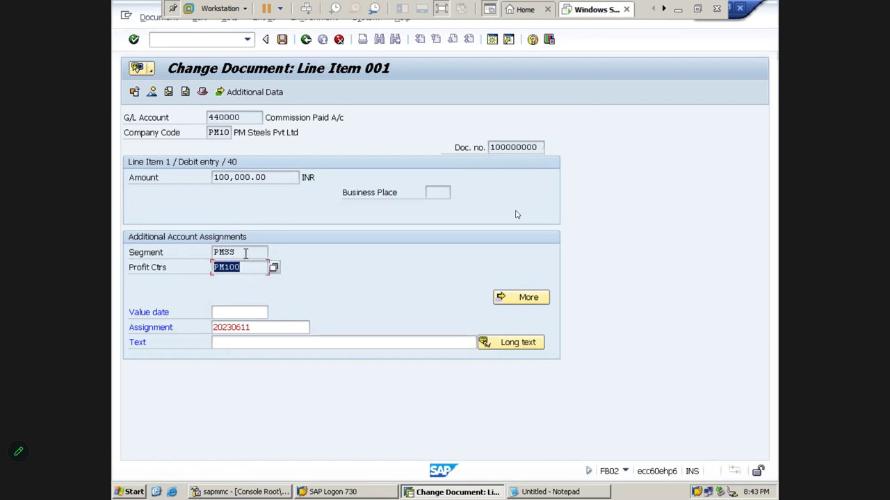
key(shift+Tab)
key(Tab)
- Check line item 1's amount 100,000.00, assignment 20230611, empty value date and item text
click(245, 180)
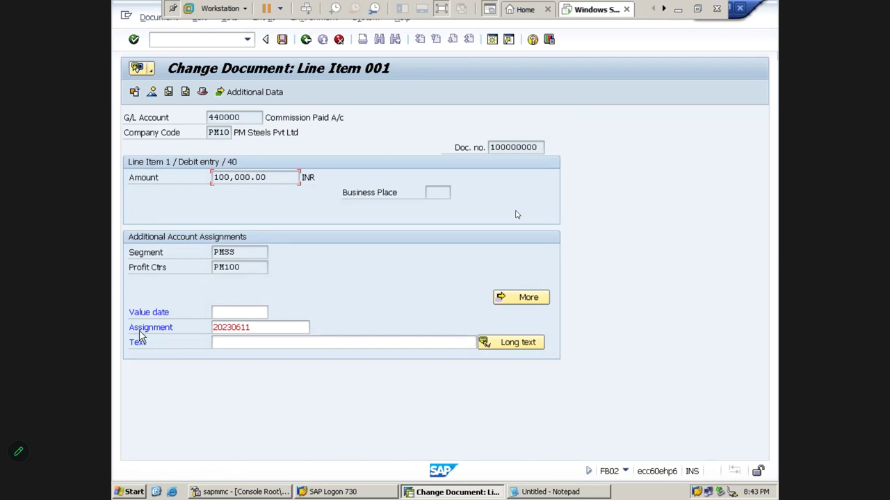
click(256, 328)
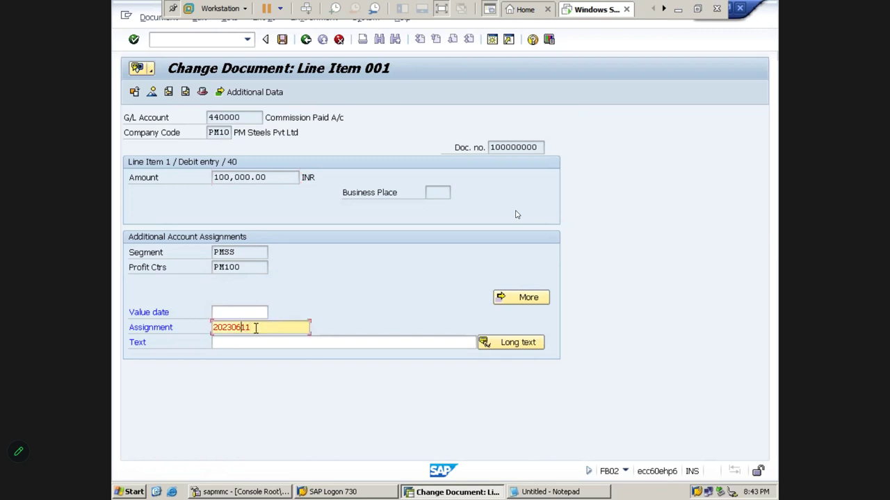
key(shift+Left)
key(shift+Left)
key(shift+Left)
key(shift+Left)
key(shift+Left)
key(shift+Left)
key(shift+Left)
key(shift+Left)
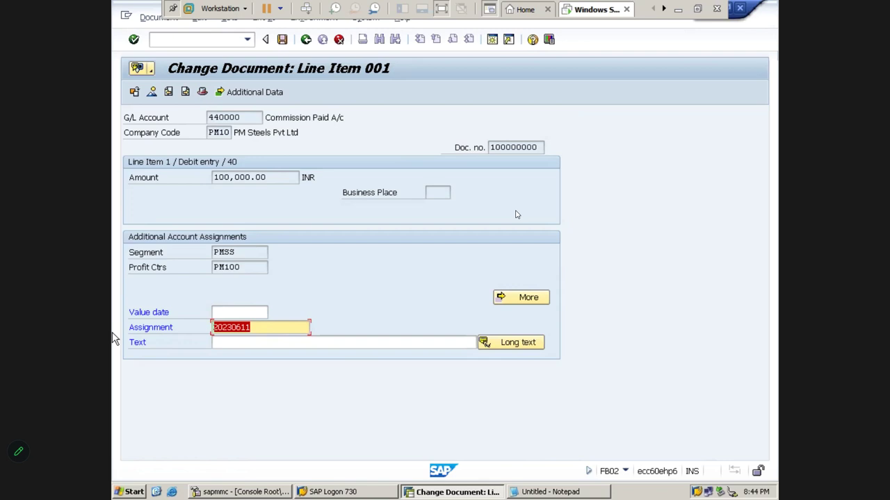
click(232, 314)
click(257, 326)
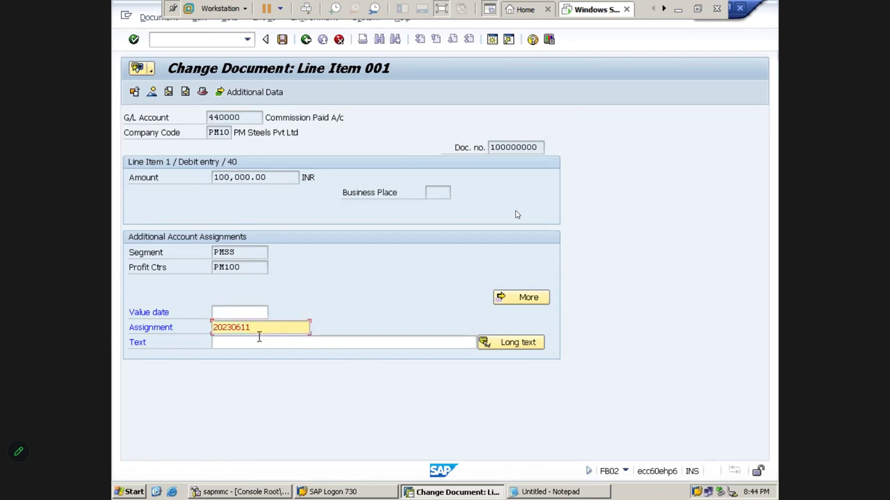
click(259, 342)
- View line item 2's details, then return to the FB02 start screen
click(306, 39)
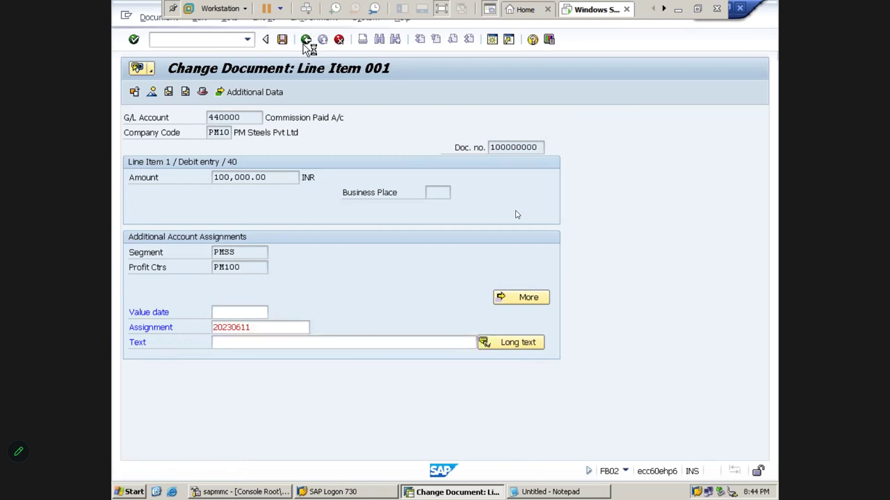
double_click(286, 254)
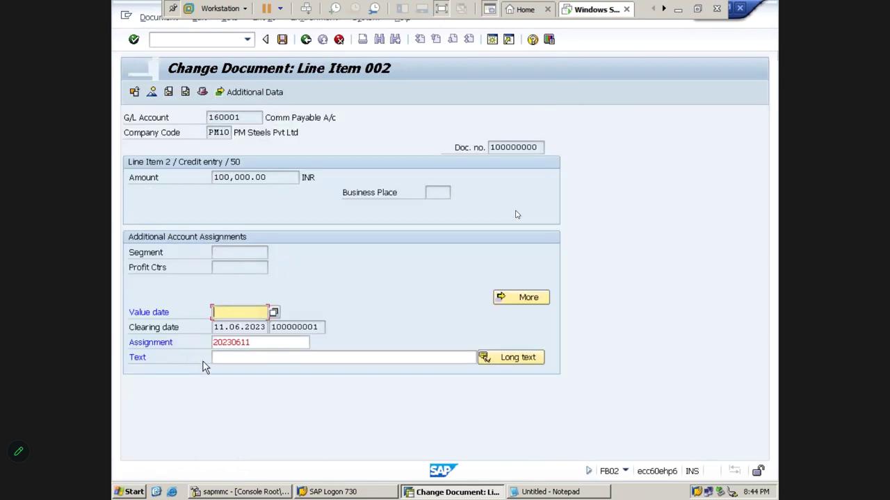
click(305, 40)
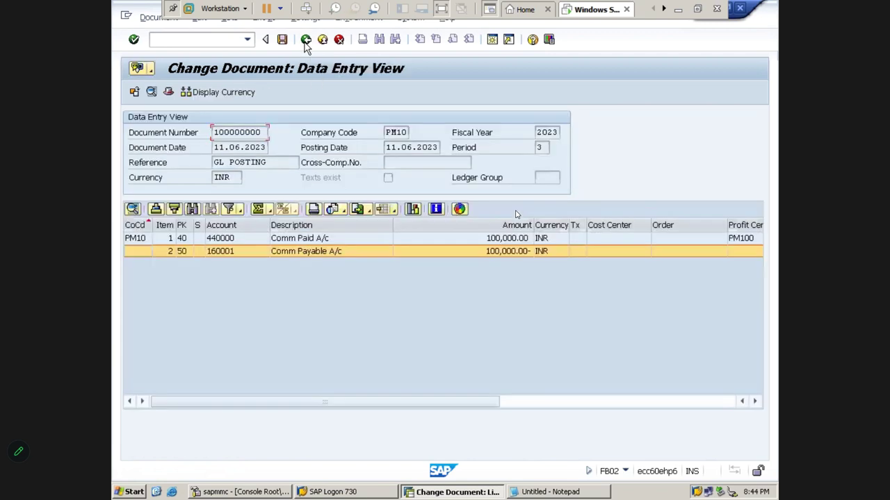
click(306, 40)
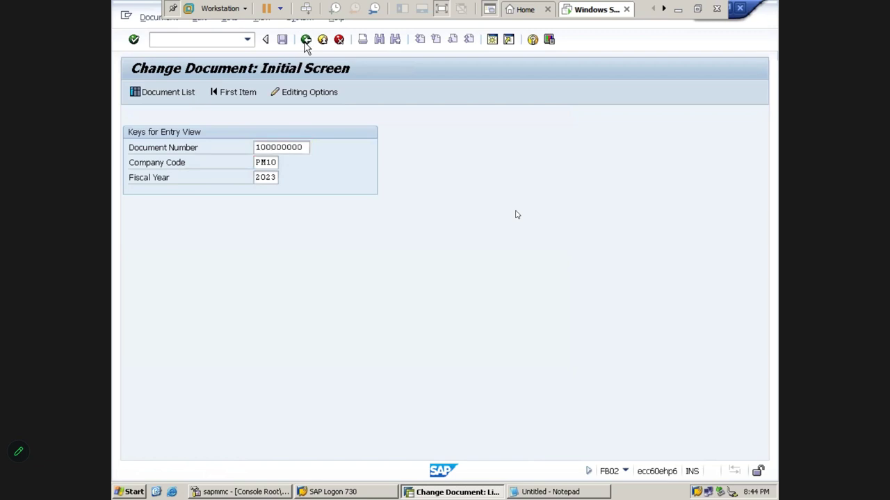
- Return to SAP Easy Access, minimize SAP to reveal the Excel workbook, and select cell N51
click(306, 40)
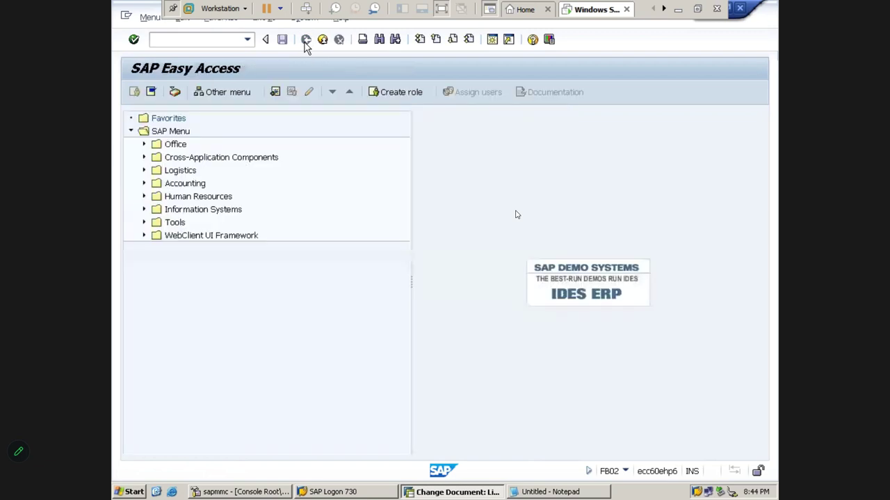
click(679, 10)
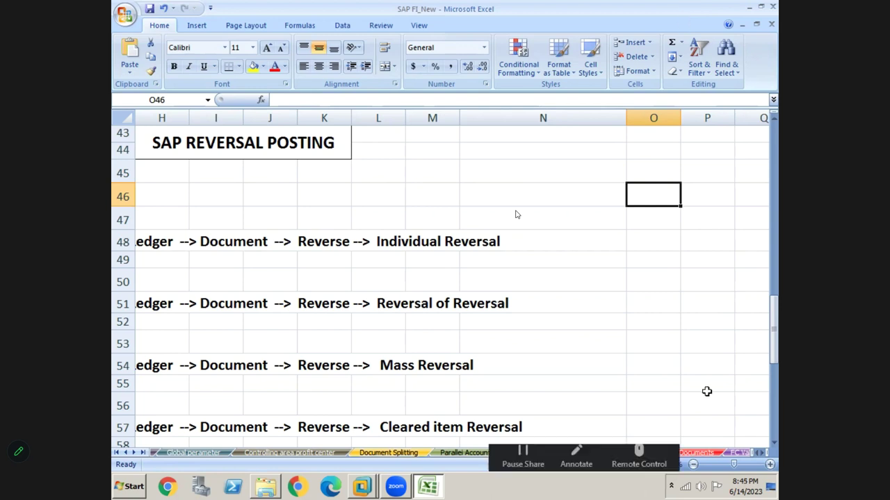
click(609, 299)
- Clear the old entry table T48:X49 and remove its yellow and green fills
key(Right)
key(Right)
key(Right)
key(Right)
key(Right)
key(Right)
key(Right)
key(Right)
key(Right)
key(Right)
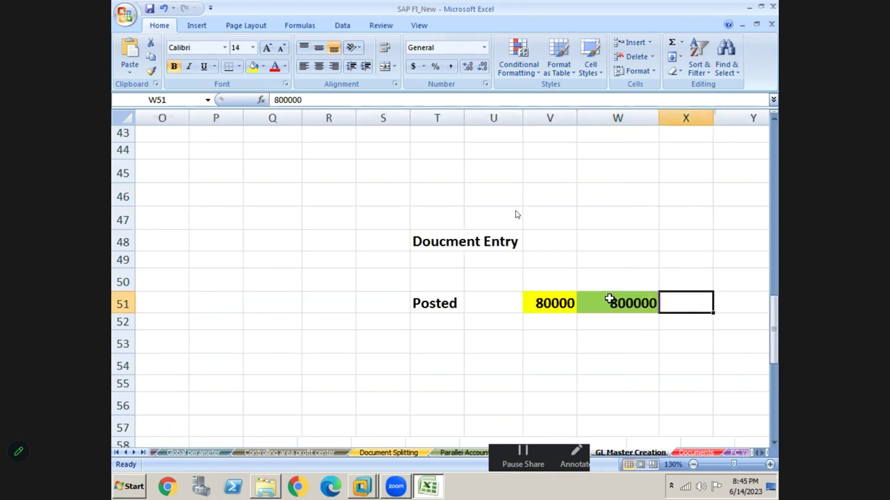
key(Up)
key(Up)
key(Up)
key(Left)
key(Left)
key(Left)
key(Left)
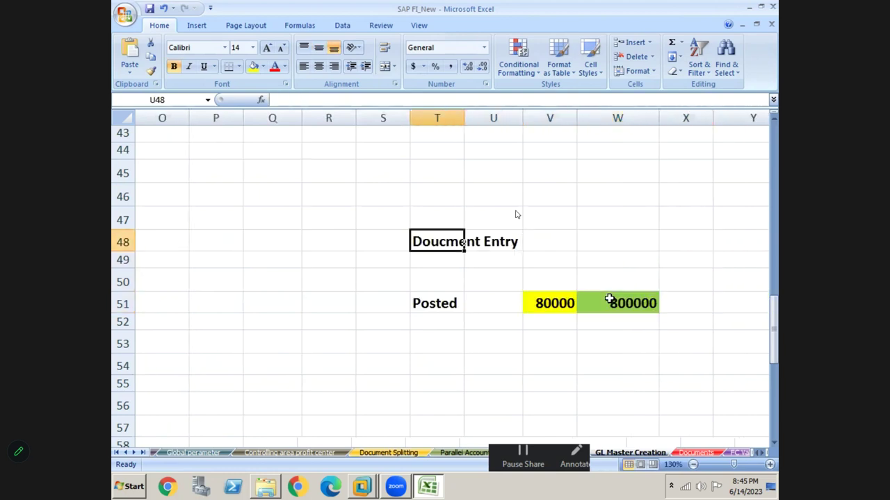
key(shift+Right)
key(shift+Right)
key(shift+Right)
key(shift+Right)
key(shift+Down)
key(shift+Down)
key(shift+Down)
key(shift+Down)
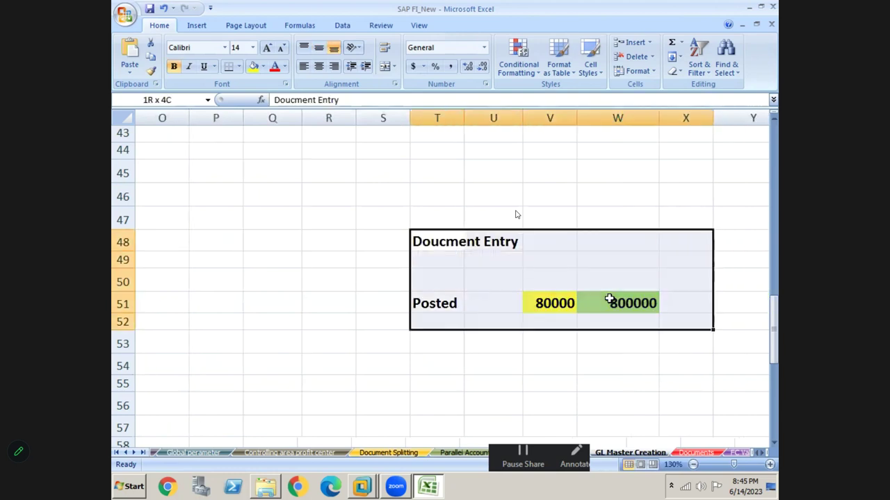
key(Delete)
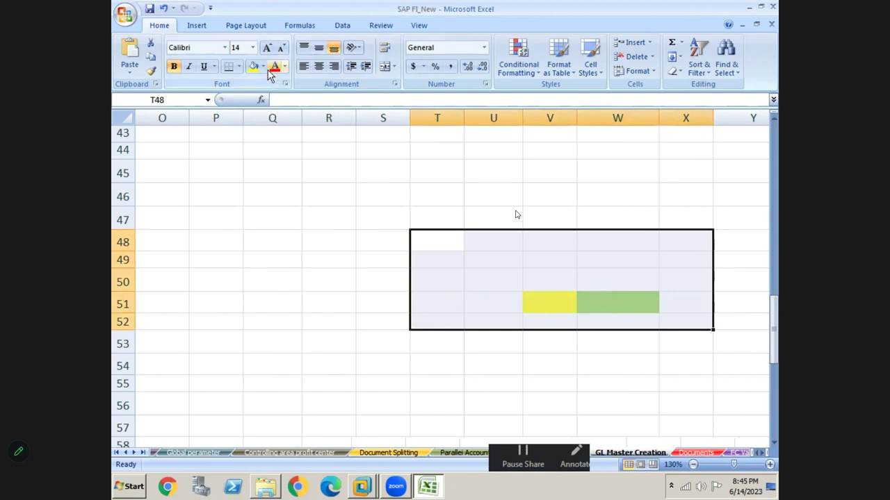
click(263, 66)
click(277, 178)
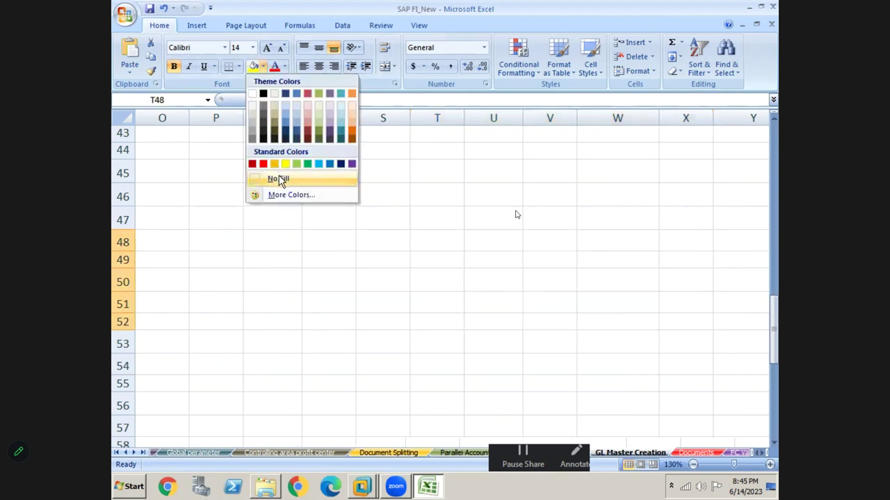
click(433, 255)
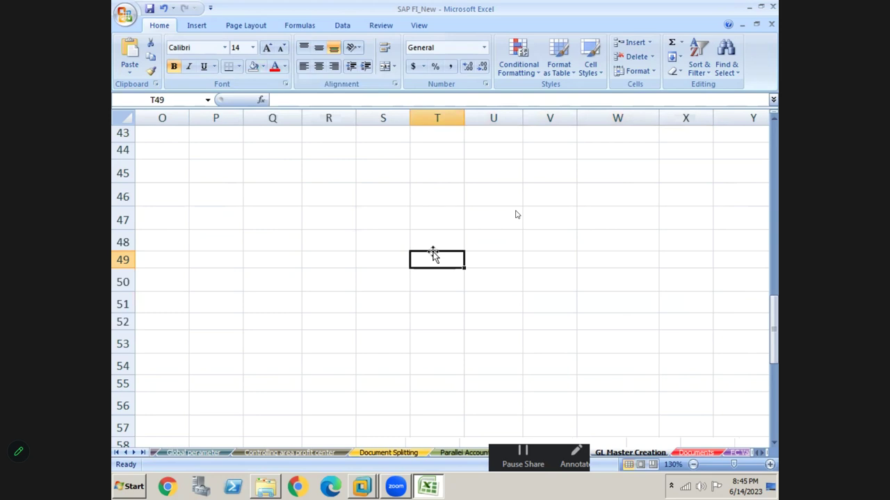
- Enter the labels 'Comm Paid A/c Dr' and 'To Comm Payable' in T47:T48
click(443, 240)
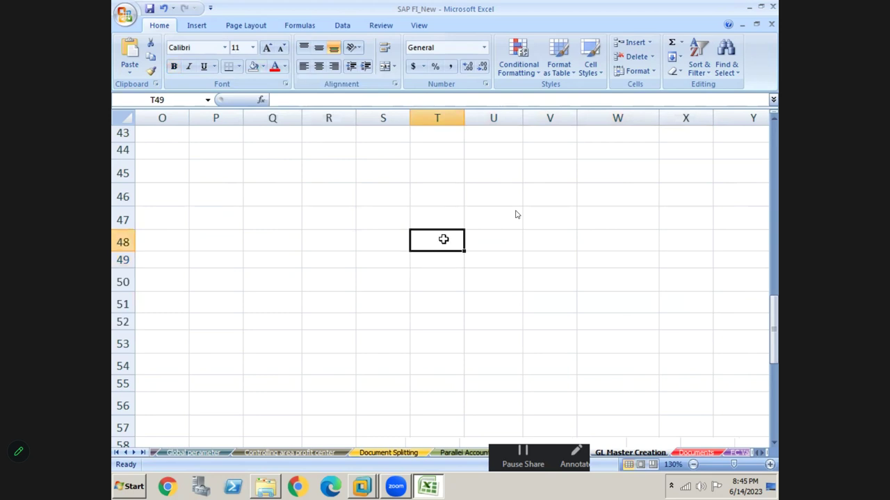
click(437, 218)
text(Comm Paid )
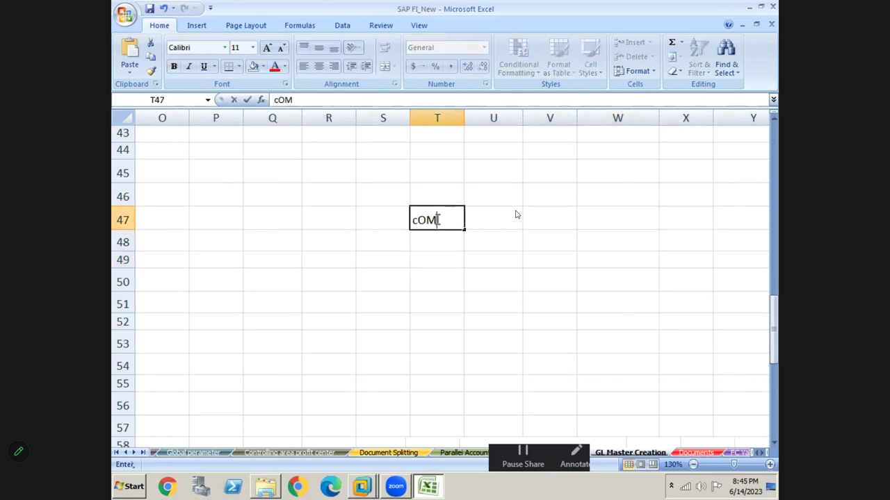
text(A/c Dr)
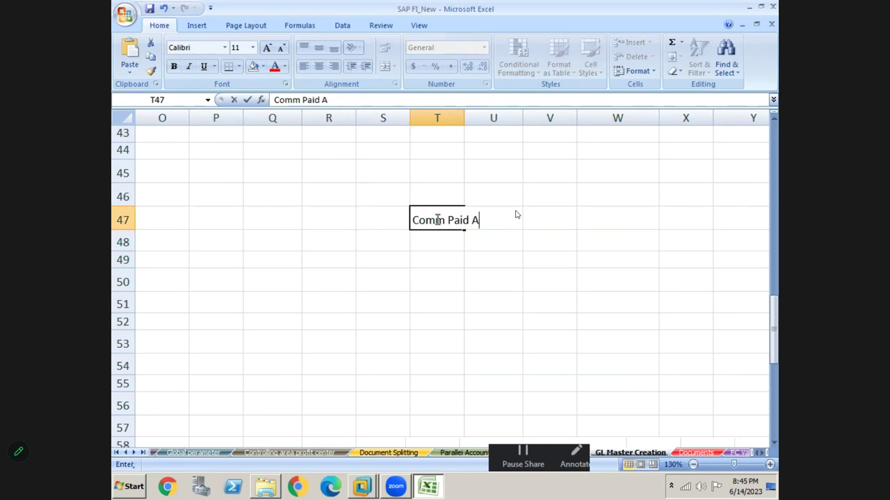
key(Return)
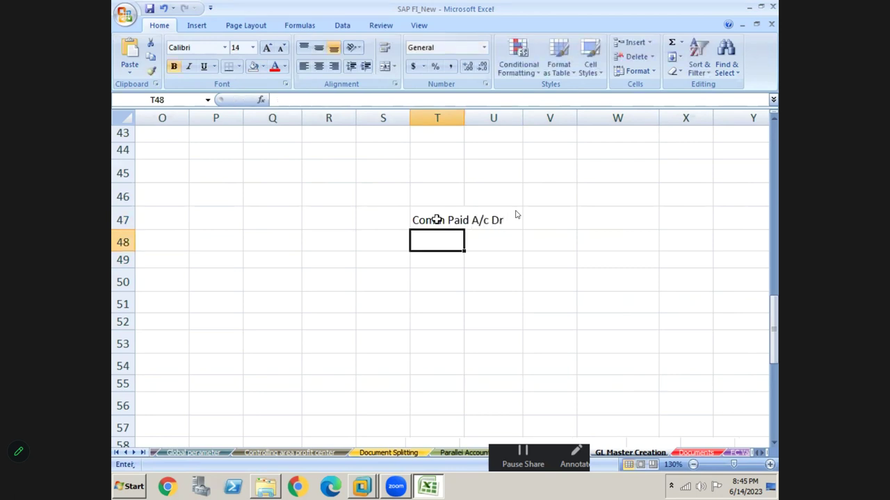
text(To Comm Payable)
key(Return)
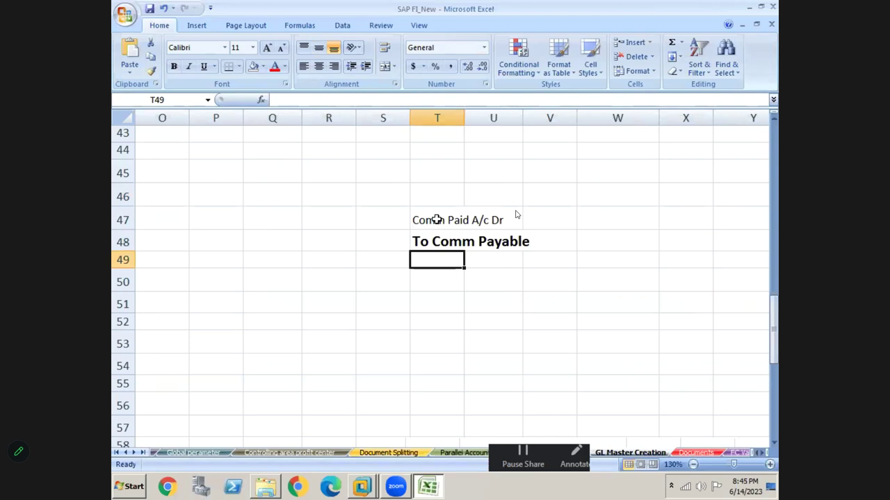
- Enter 10000 as both the debit and credit amounts in W47:W48
key(Up)
key(Up)
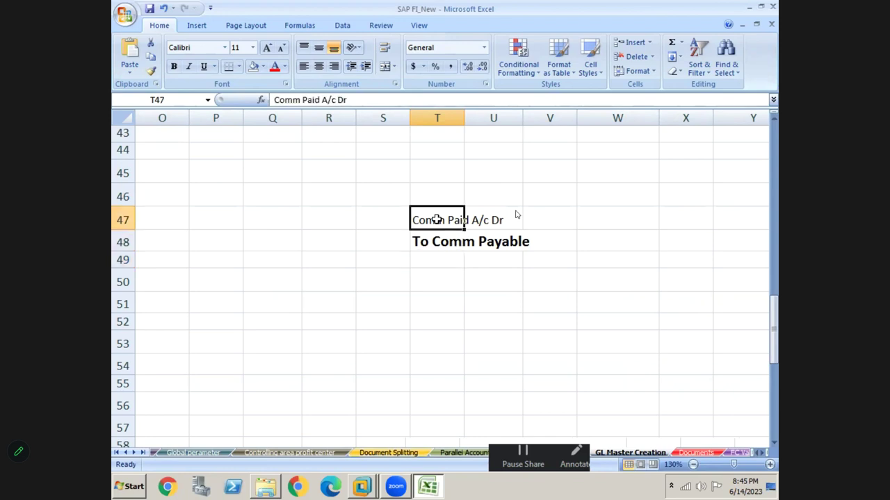
key(Right)
key(Right)
key(Right)
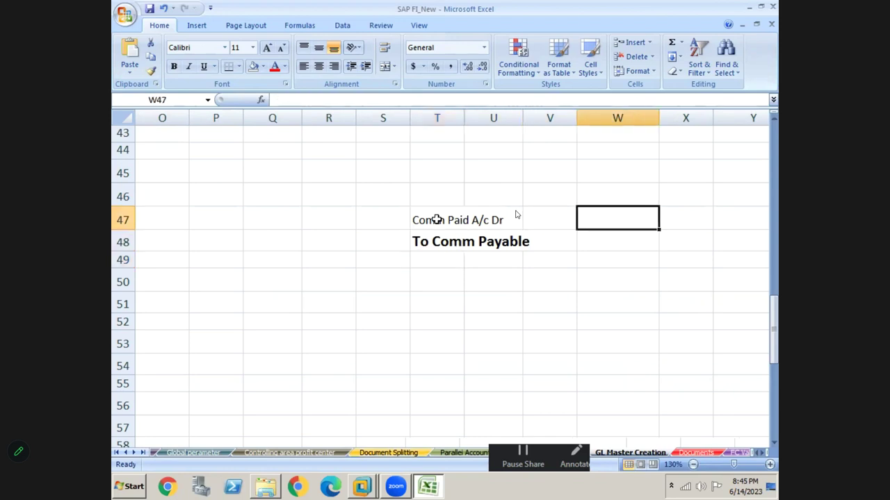
text(10000)
key(Return)
text(10000)
key(Return)
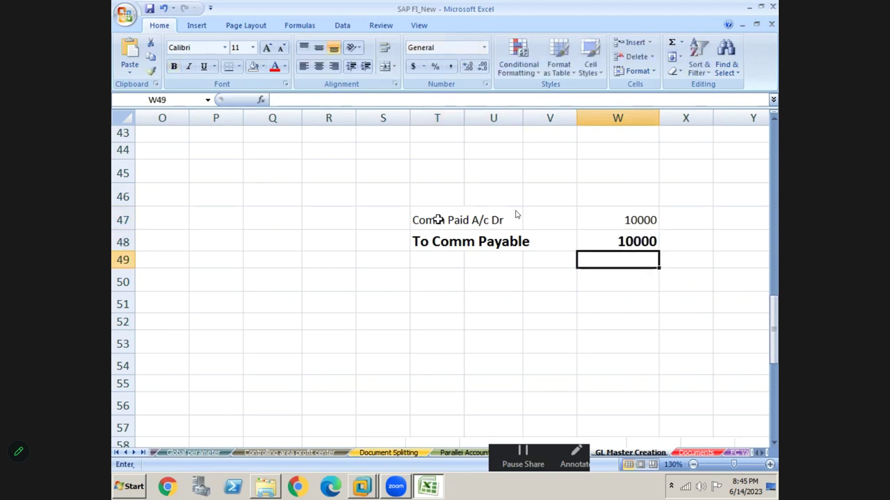
click(588, 239)
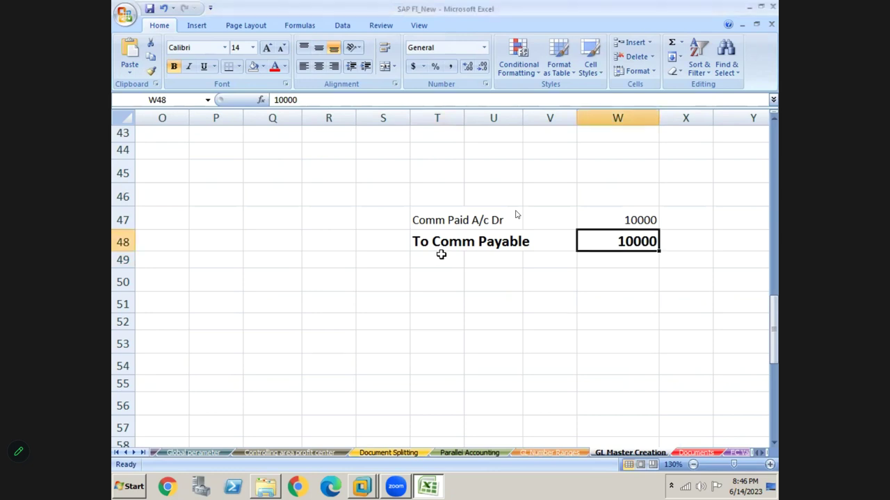
- Format-paint W48's bold large style onto the Comm Paid A/c Dr row T47:W47
click(150, 70)
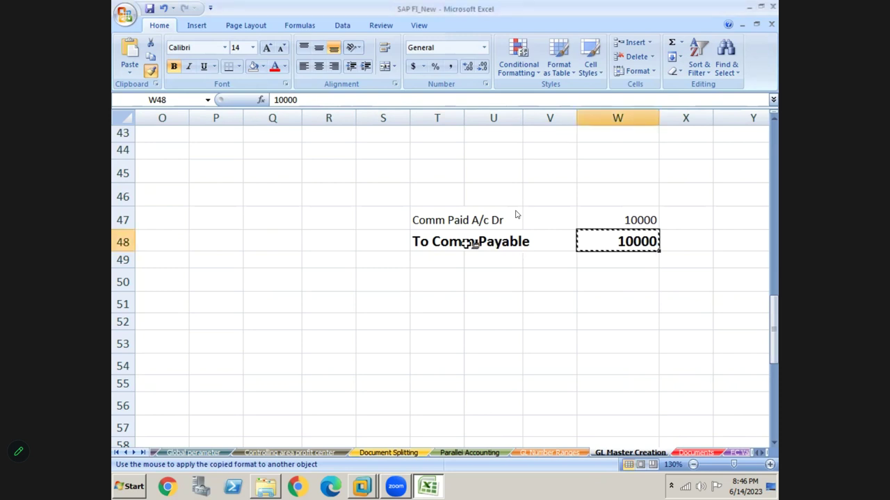
mouse_move(424, 226)
mouse_down()
mouse_move(526, 222)
mouse_move(587, 240)
mouse_up()
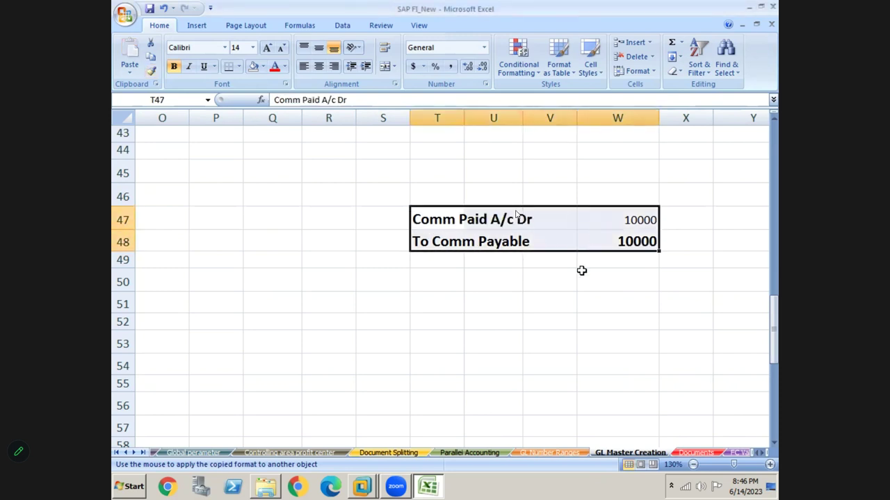
click(579, 275)
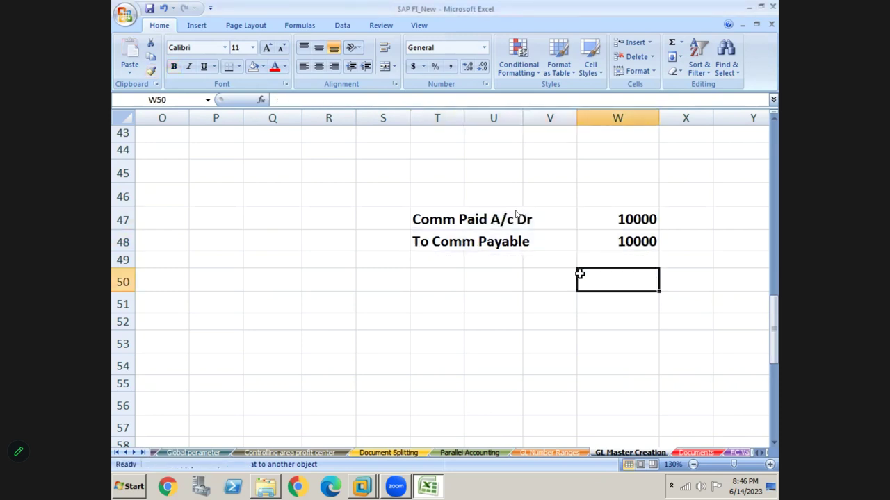
click(434, 220)
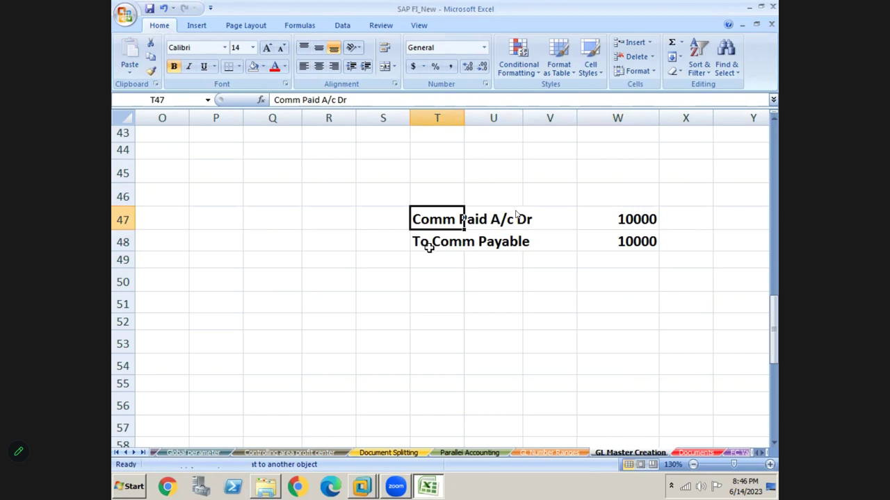
click(429, 248)
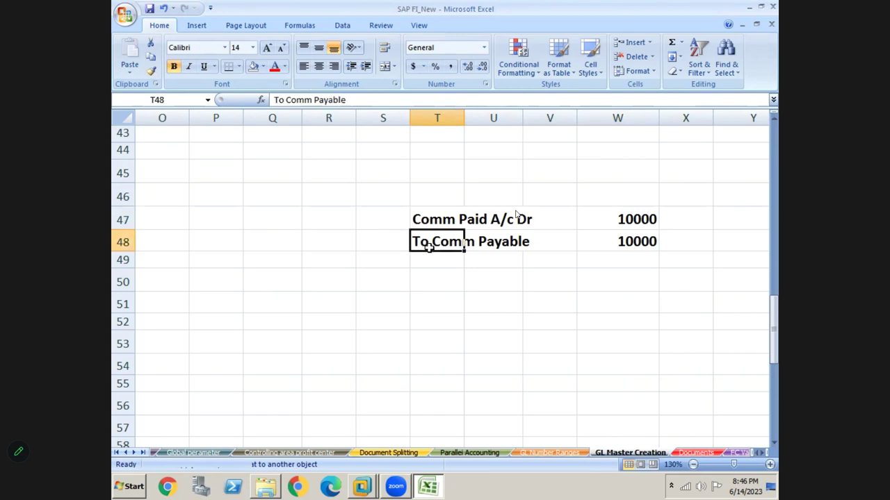
- Put a thick box border around the two 10000 amounts in W47:W48
click(626, 219)
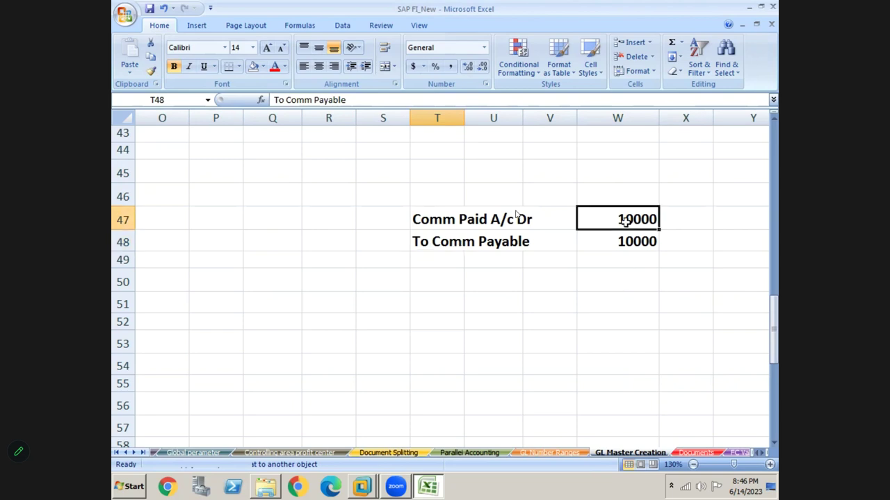
key(shift+Down)
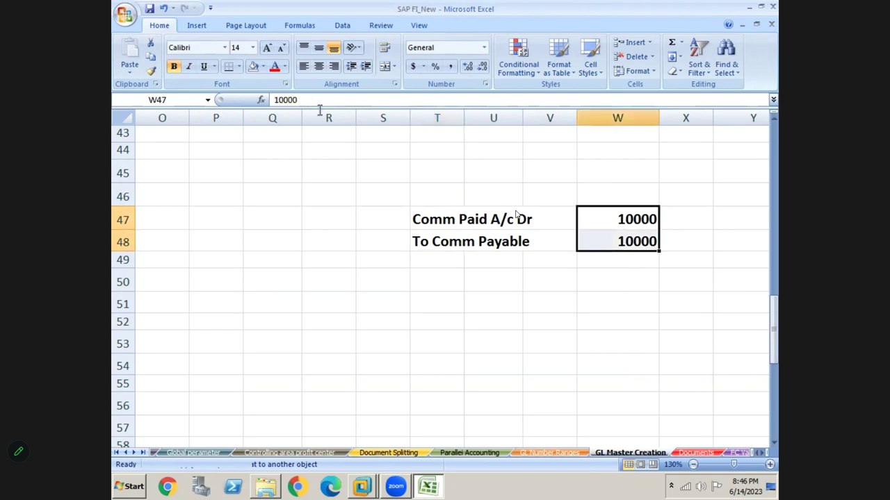
click(239, 67)
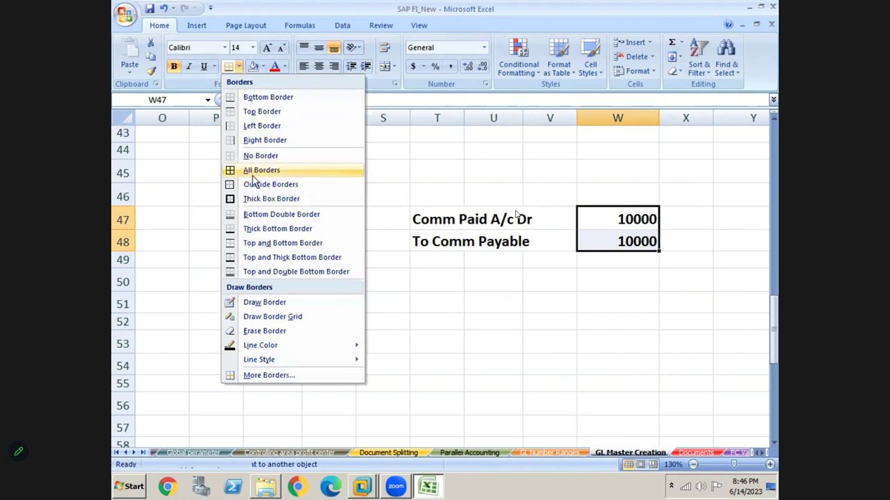
click(254, 199)
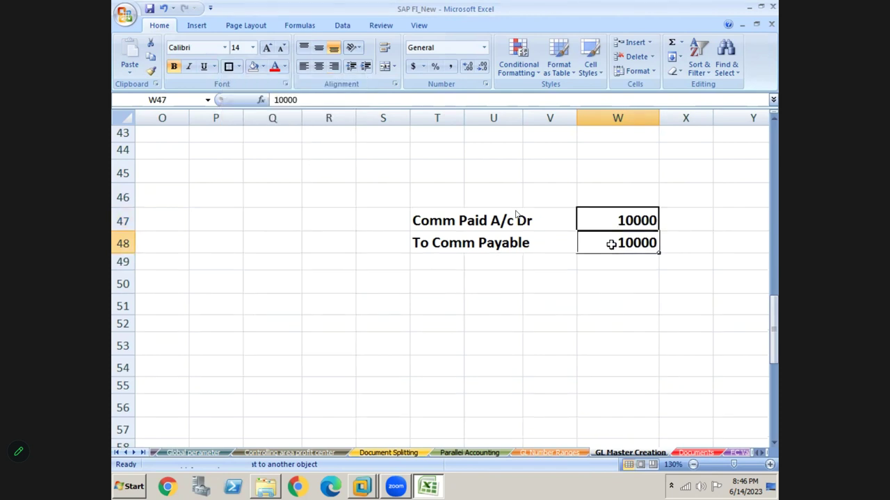
- Enter 100000 in cells X47 and X48
click(681, 221)
text(100000)
key(Up)
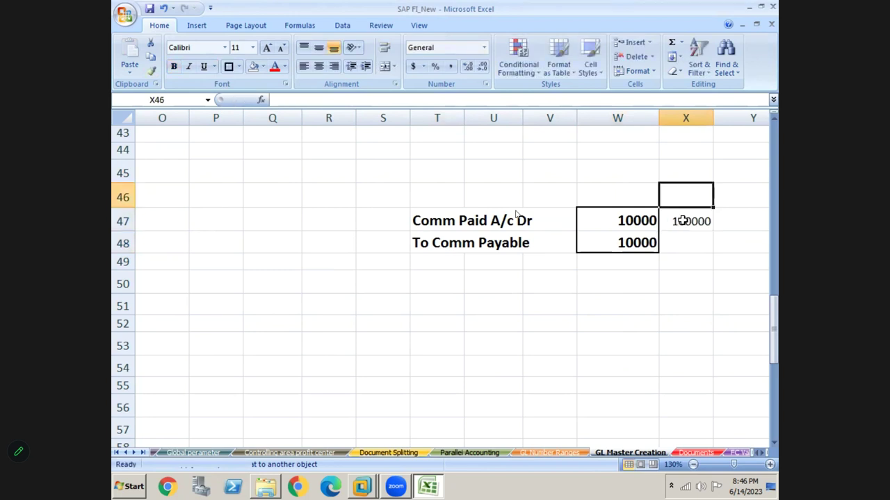
key(Down)
key(Down)
text(100)
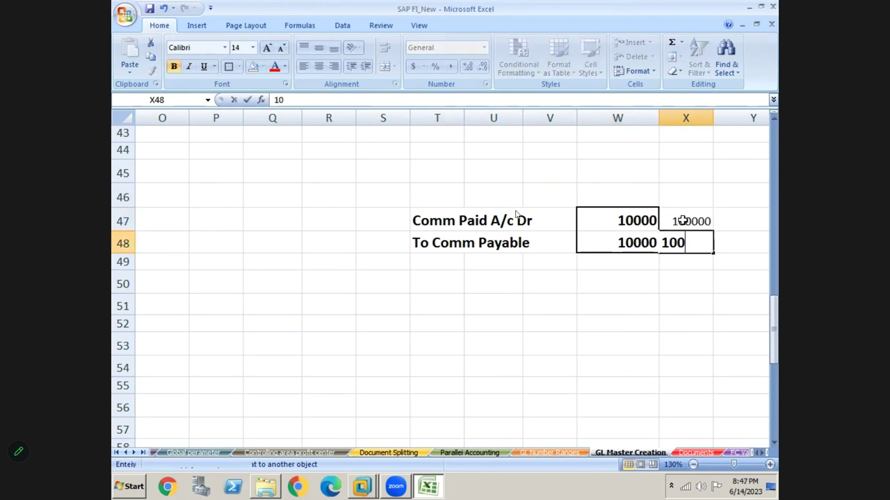
text(000)
key(Return)
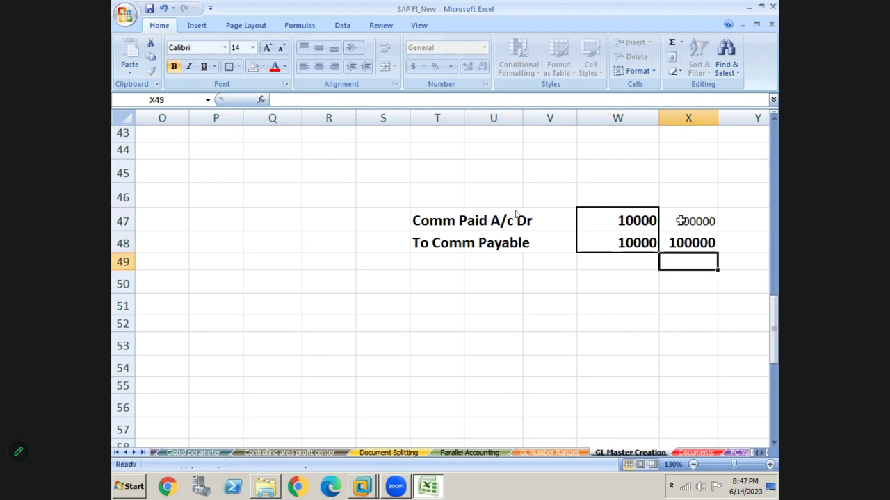
- Format-paint T47's bold large style onto the 100000 amounts in X47:X48 and review the entry
click(420, 222)
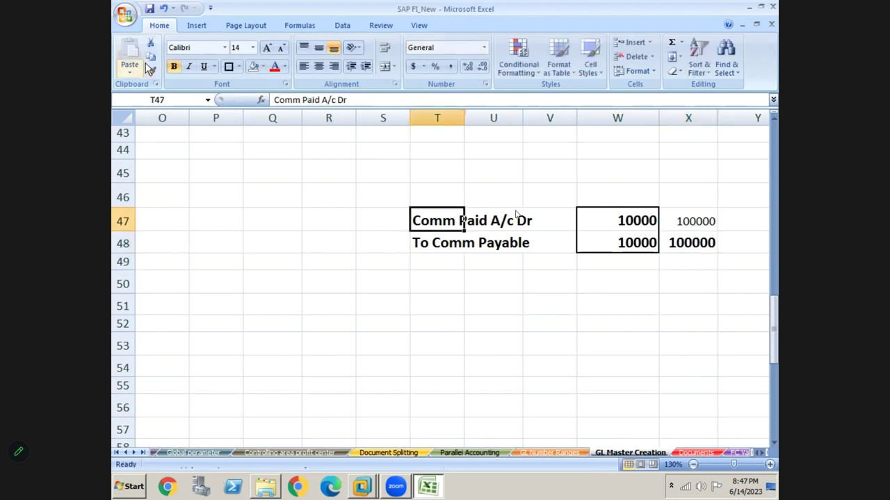
click(152, 73)
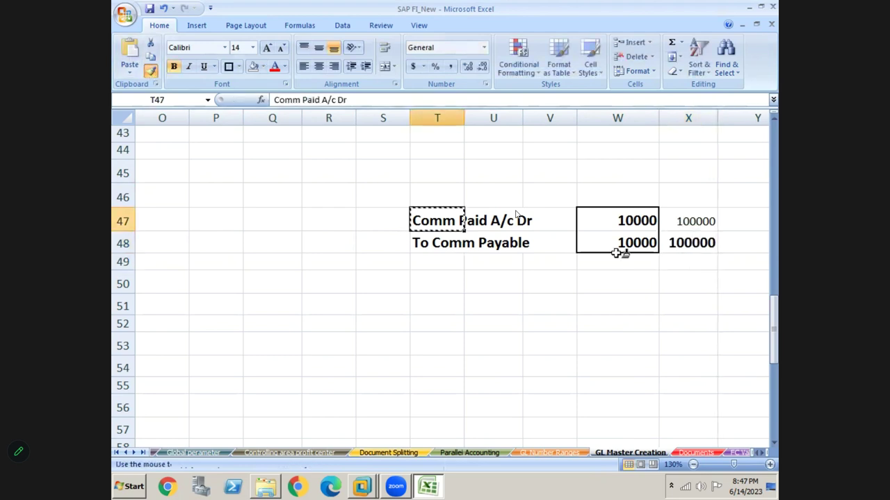
click(681, 223)
drag(683, 223, 678, 242)
click(623, 291)
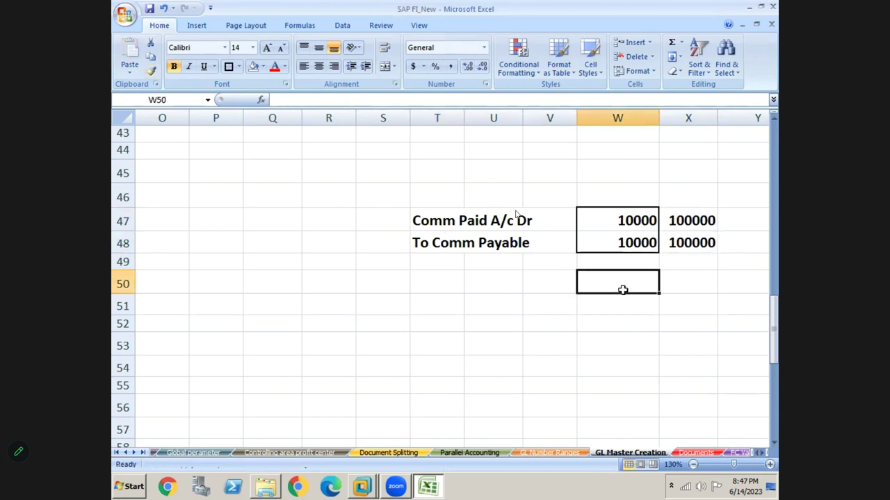
click(619, 225)
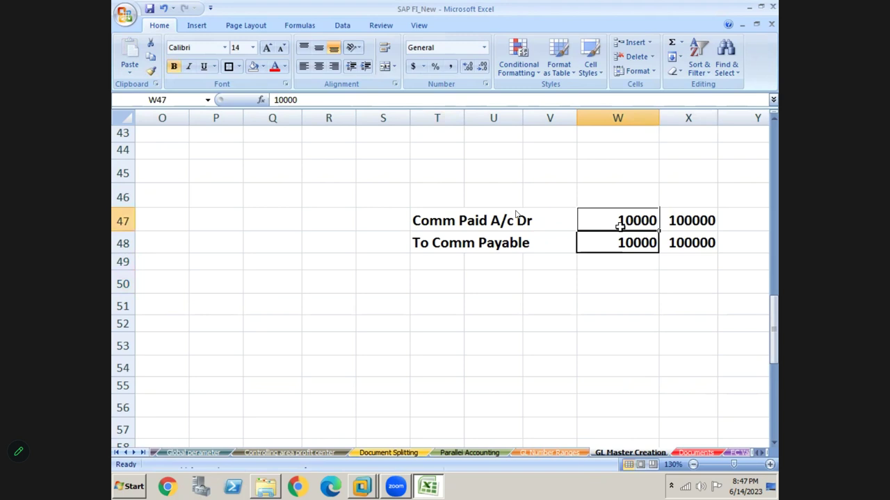
click(712, 246)
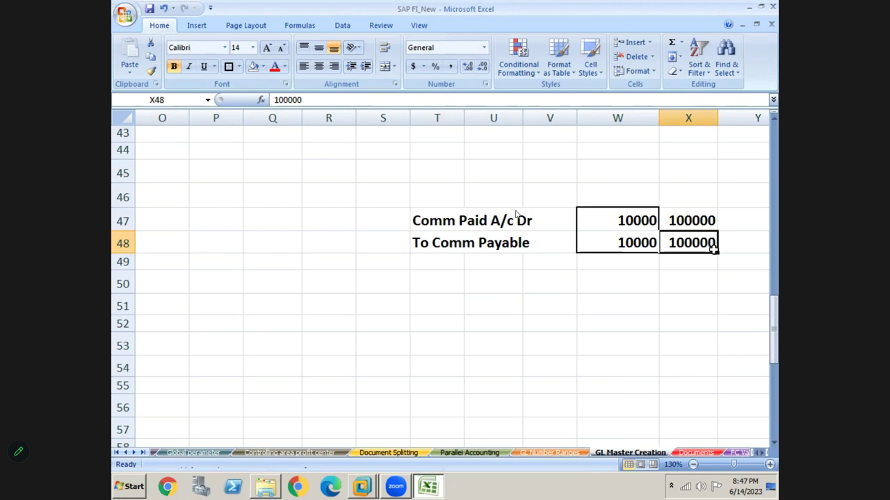
click(431, 226)
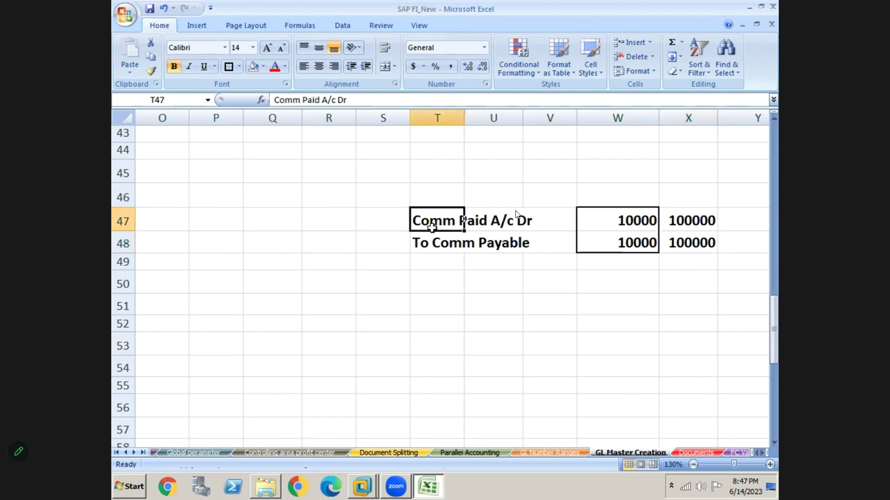
drag(431, 228, 429, 229)
key(alt+Tab)
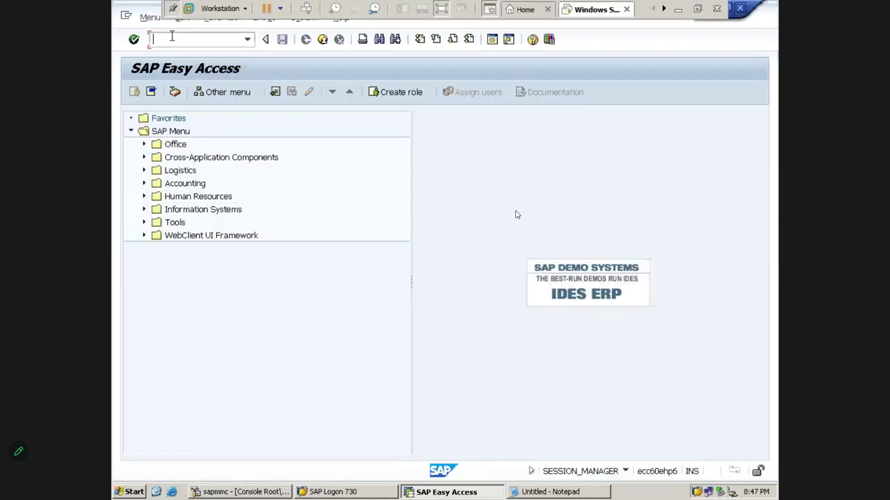
- Start FB50 with document date 14.06.2023 and reference GL POSTING
text(FB50)
key(Return)
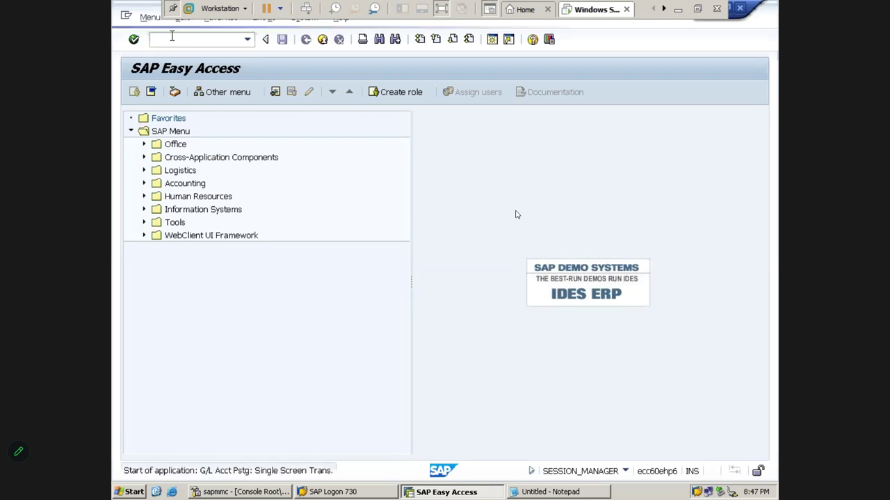
key(Tab)
key(Tab)
key(shift+Tab)
key(shift+Tab)
key(ctrl+v)
key(Tab)
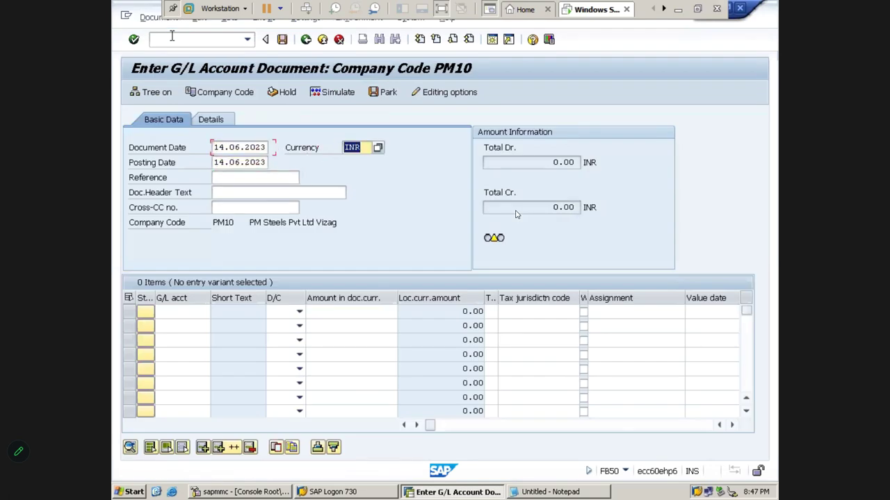
key(Tab)
key(Tab)
key(ctrl+v)
key(Tab)
key(Tab)
key(Tab)
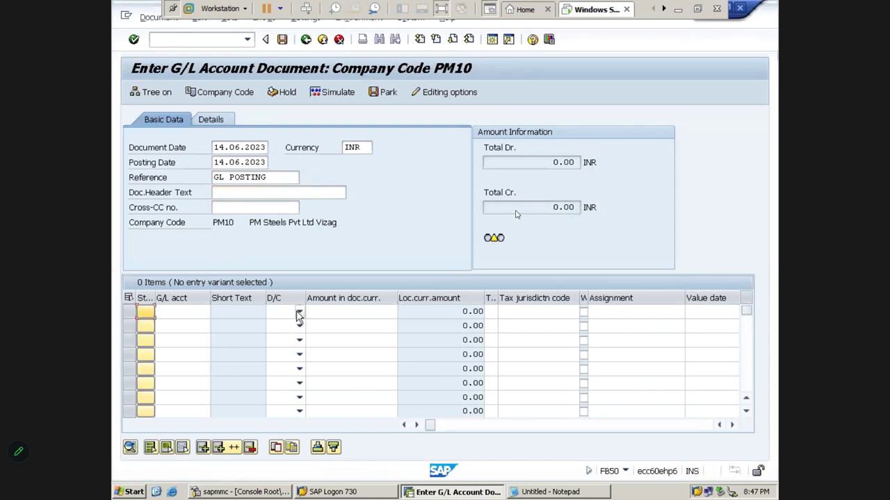
- Set line one as a debit to account 440000 and line two as a credit to 160001
click(298, 312)
click(290, 337)
click(299, 326)
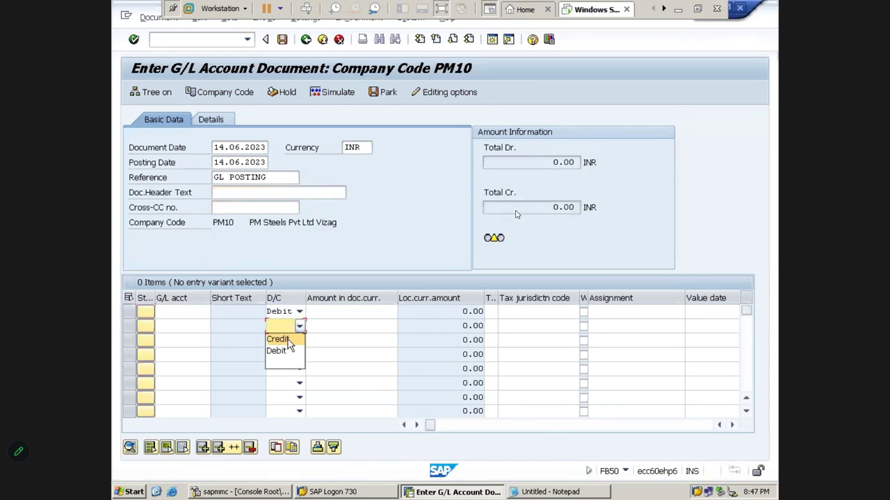
click(288, 340)
click(184, 312)
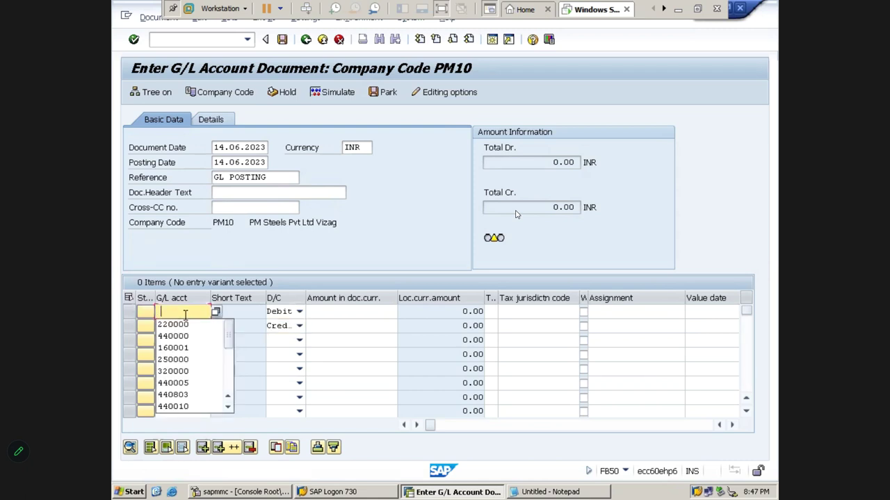
key(Down)
key(Return)
click(177, 325)
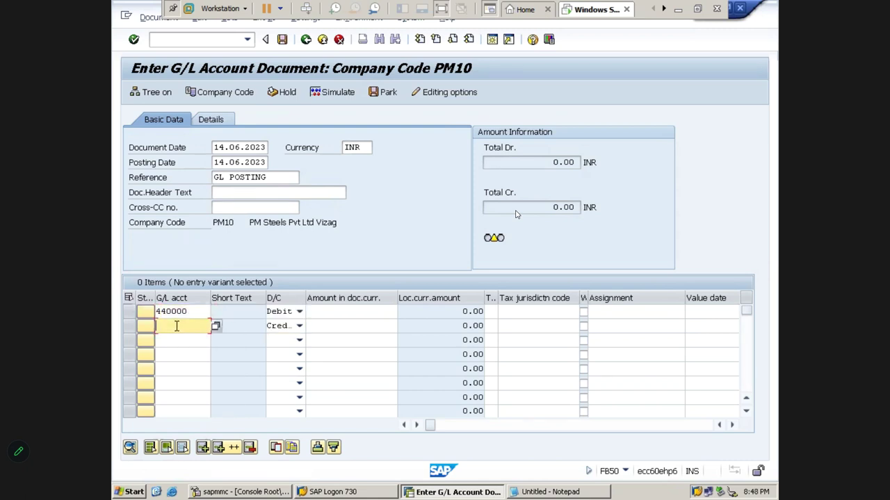
key(Down)
key(Down)
key(Return)
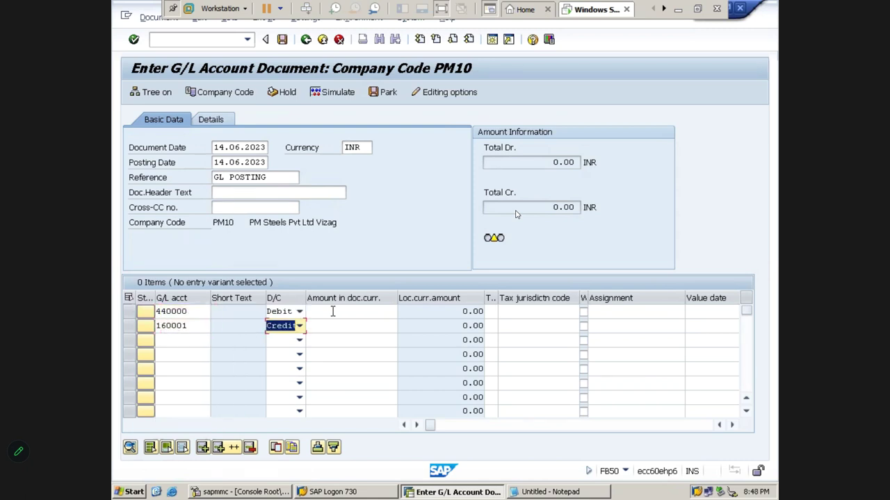
- Enter 100000 on both lines with business area PMHB and profit center PM100, then check the balance
click(332, 312)
text(100000)
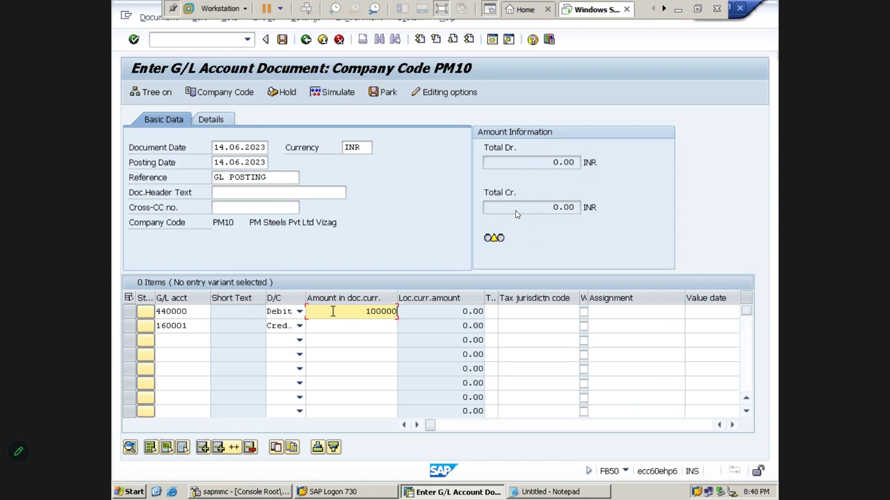
key(Down)
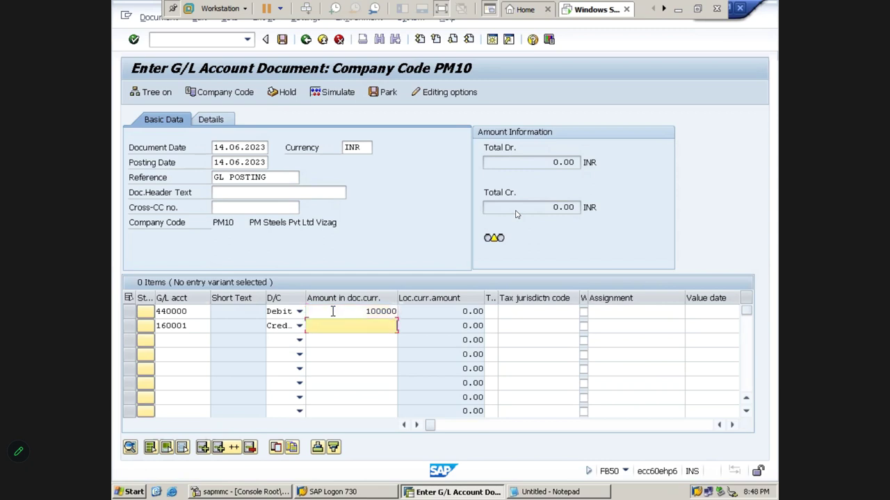
click(333, 312)
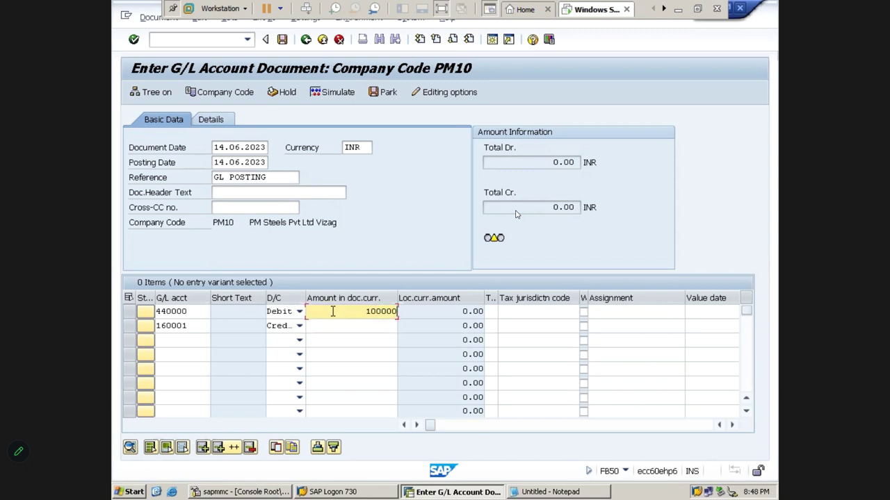
key(Down)
key(ctrl+v)
click(333, 311)
key(Tab)
key(Tab)
key(Tab)
key(Tab)
key(Tab)
key(Tab)
key(Tab)
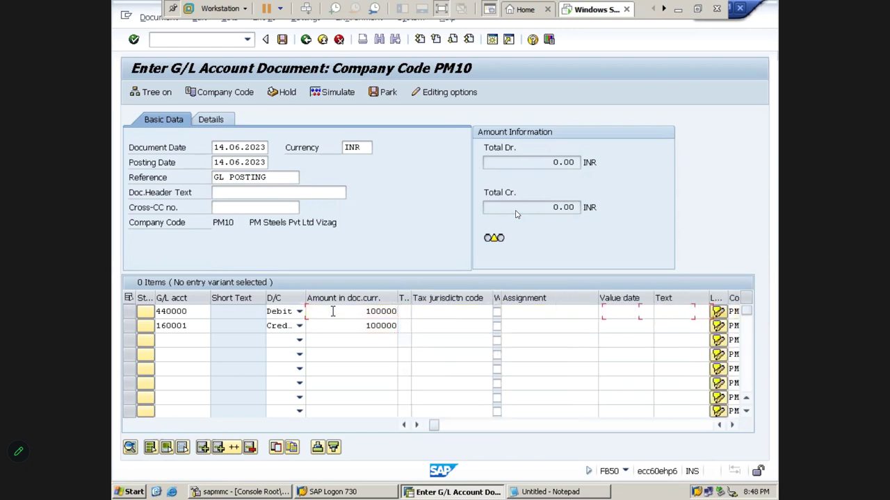
key(Down)
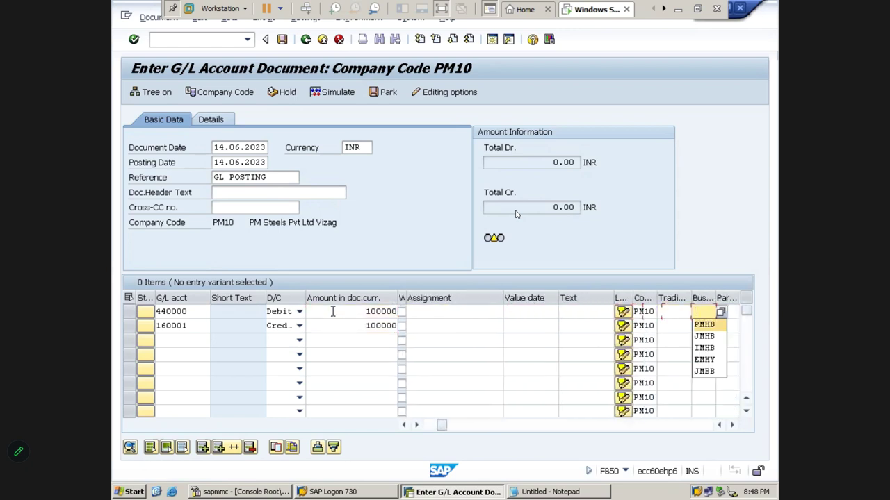
key(Return)
key(Tab)
key(Tab)
key(Tab)
key(Tab)
key(Tab)
key(Tab)
key(Tab)
key(Tab)
key(Tab)
key(Tab)
key(Tab)
key(Tab)
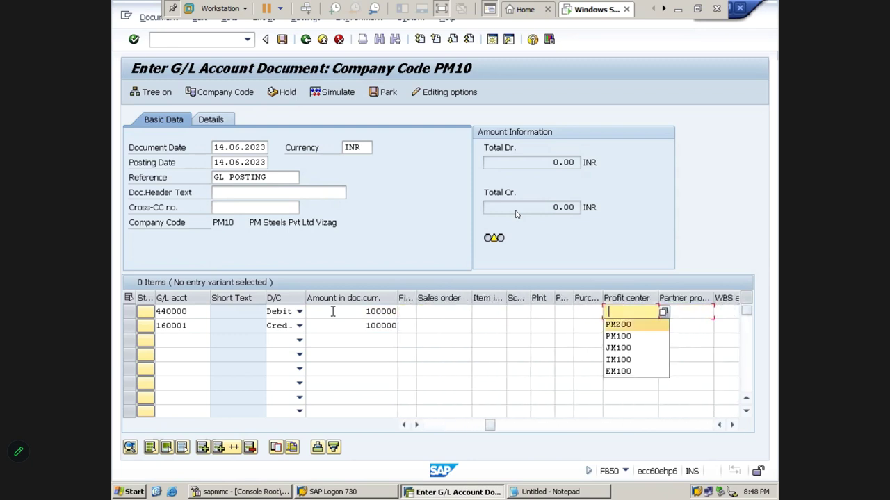
key(Down)
key(Return)
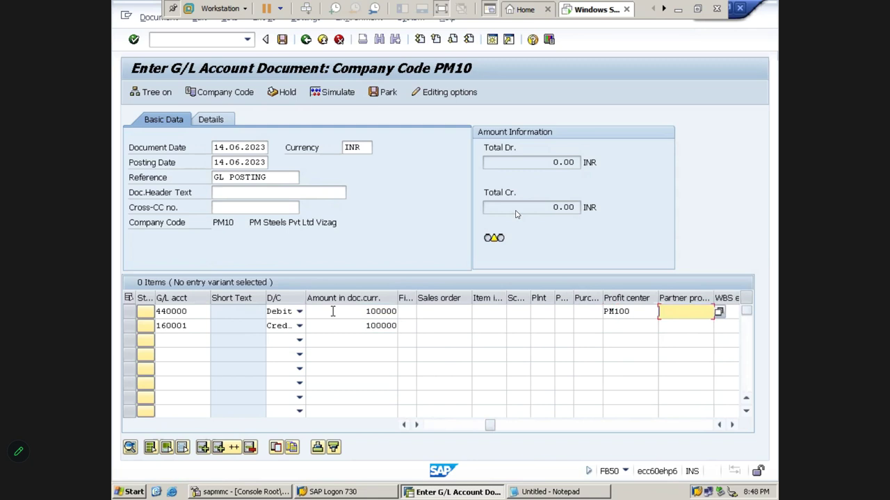
key(Return)
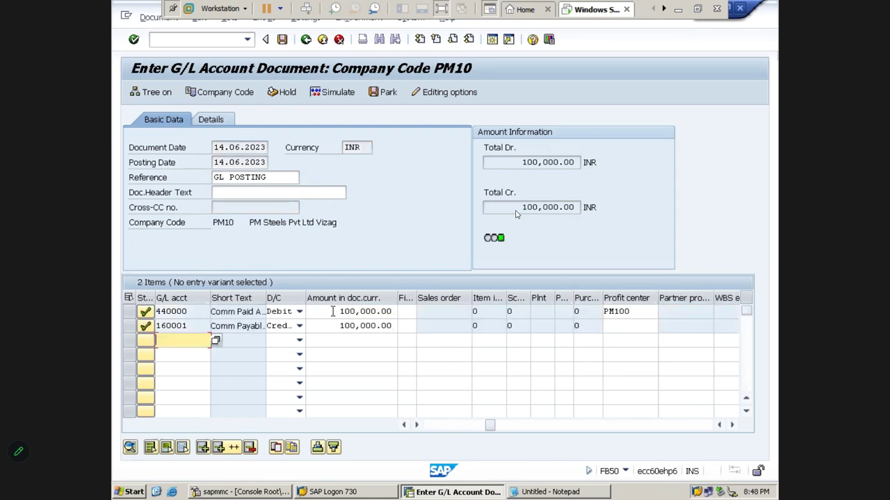
- Simulate and post the entry as document 100000009, then display it in FB03
click(338, 95)
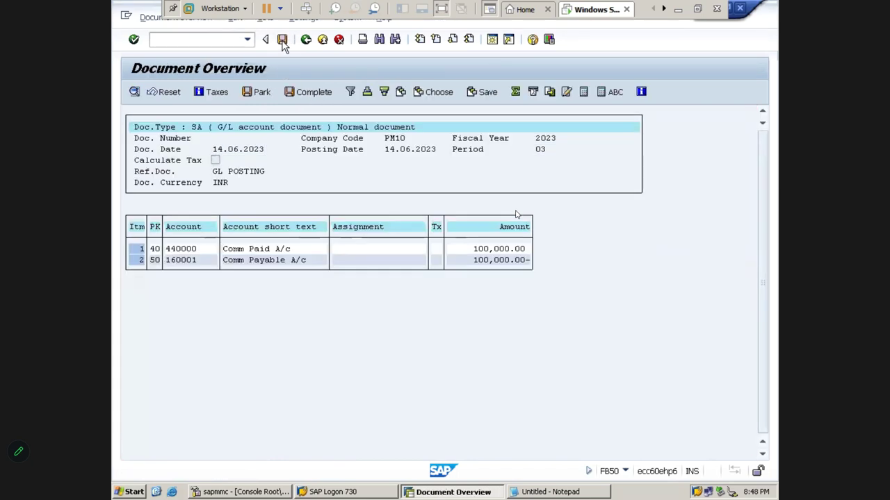
click(282, 40)
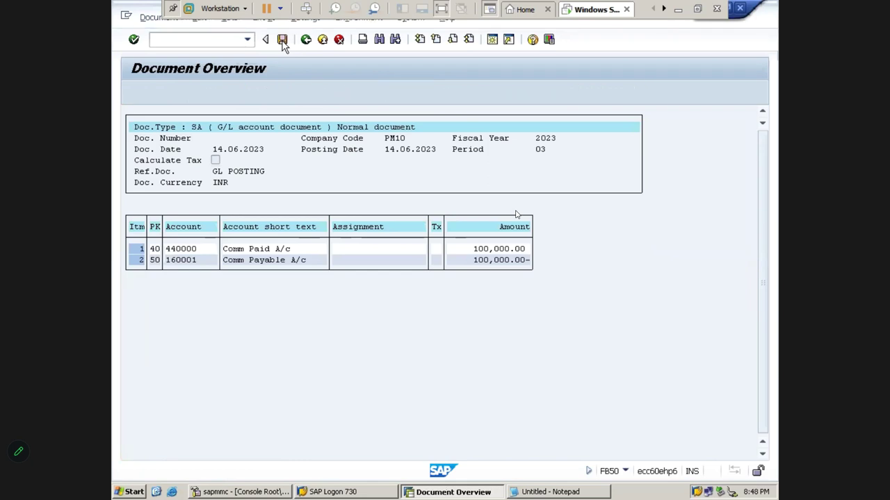
click(158, 18)
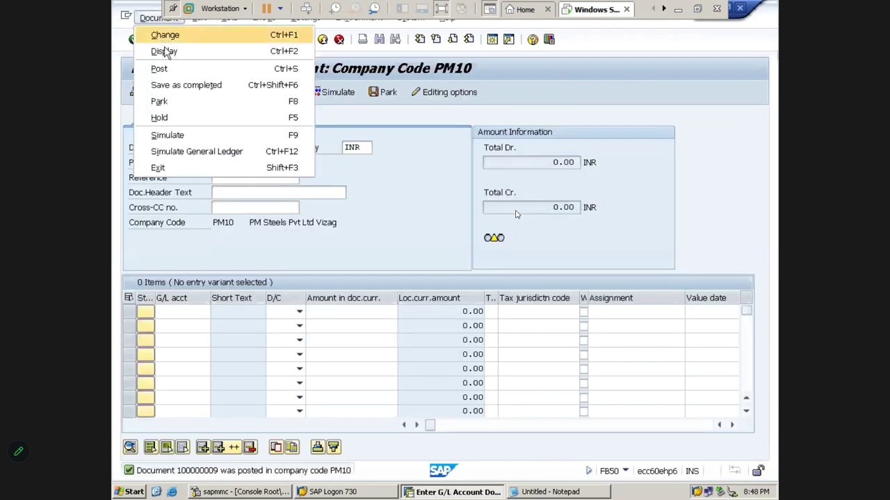
click(165, 51)
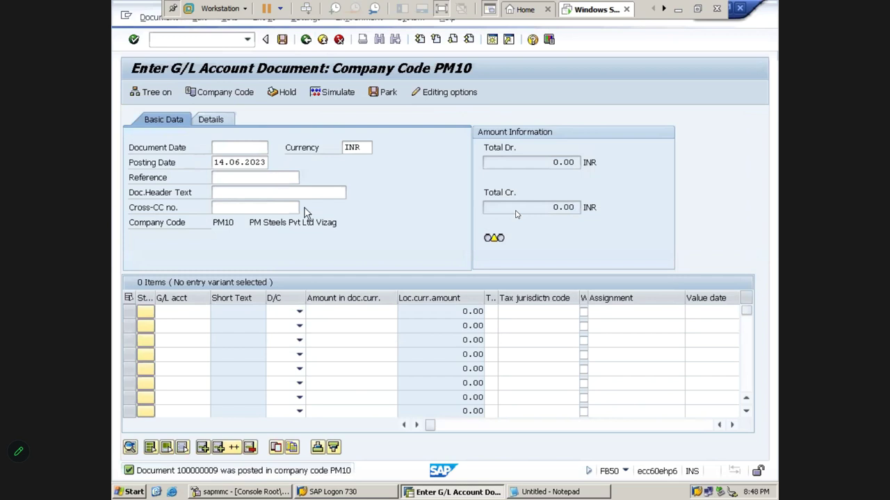
drag(214, 133, 281, 136)
key(ctrl+c)
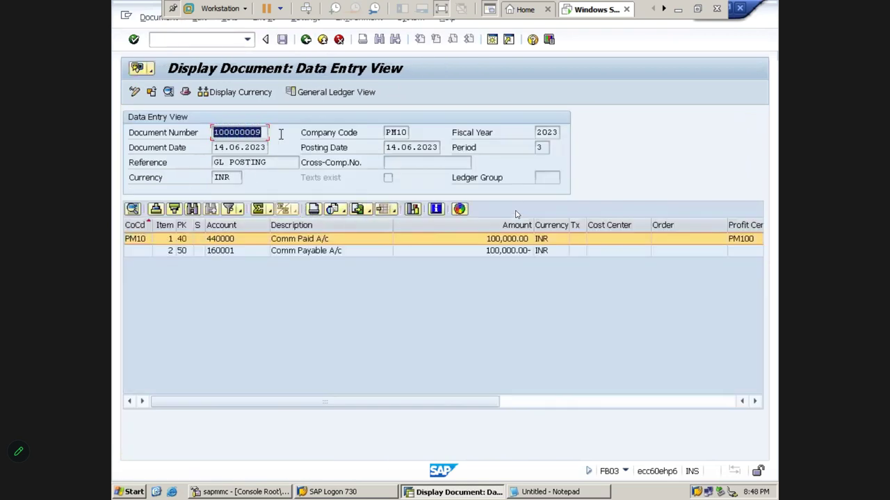
click(281, 139)
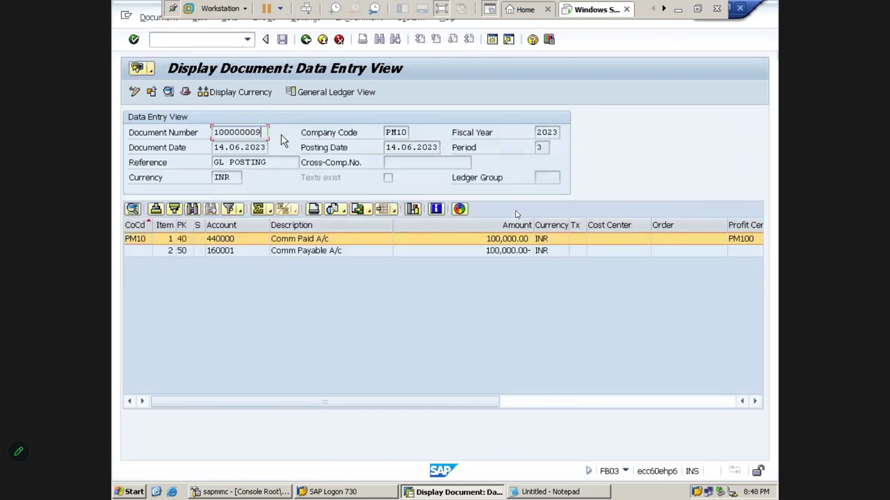
- Paste document number 100000009 into T46 and store it as text
key(alt+Tab)
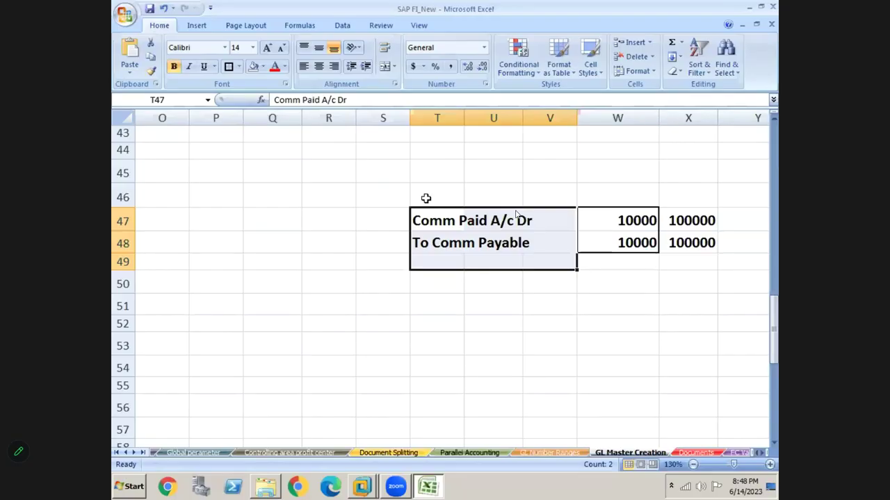
click(426, 198)
key(ctrl+v)
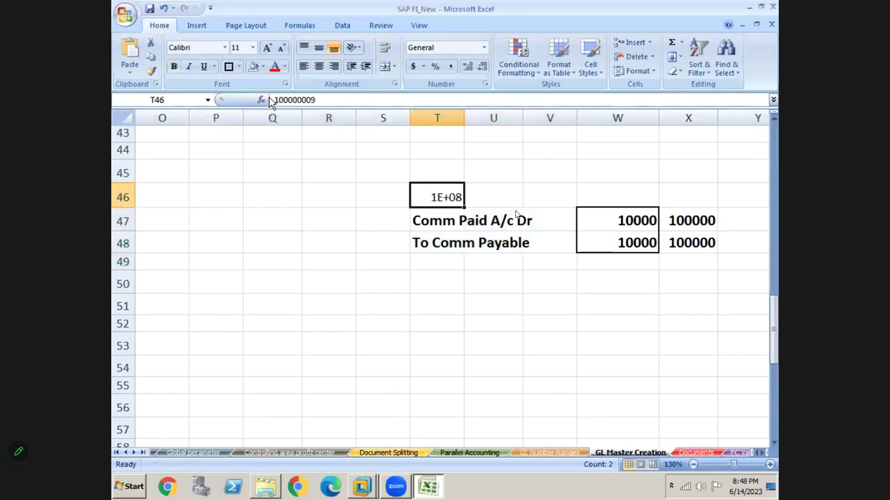
click(273, 100)
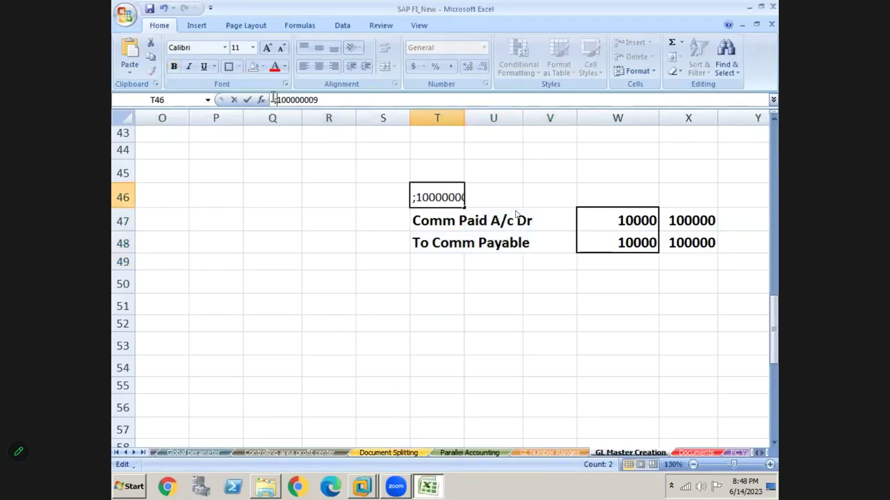
text(')
key(Return)
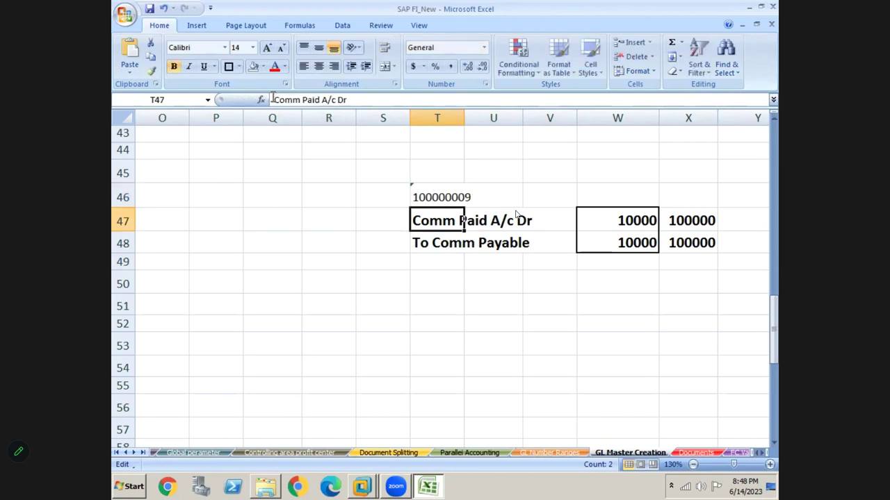
- Enter fiscal year 2023 in V46 and company code PM10 in W46
key(Up)
key(Up)
key(Right)
key(Right)
key(Down)
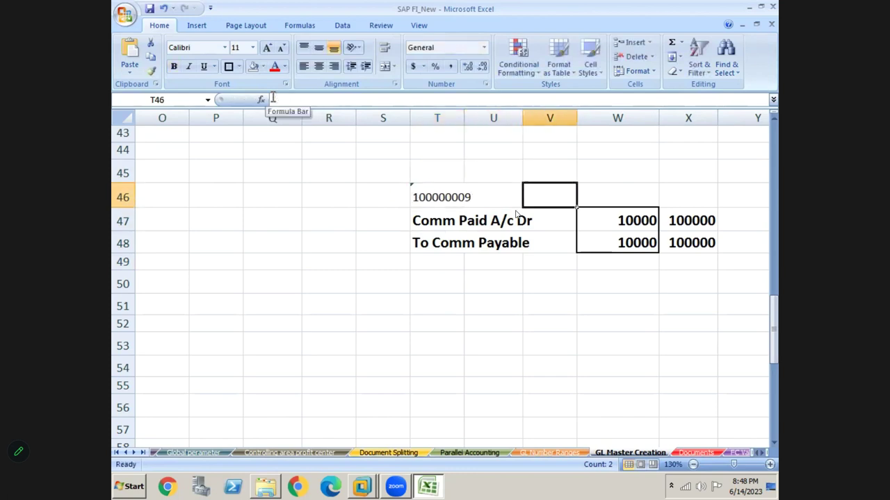
key(Left)
key(Up)
key(Down)
key(Right)
text(2023)
key(Return)
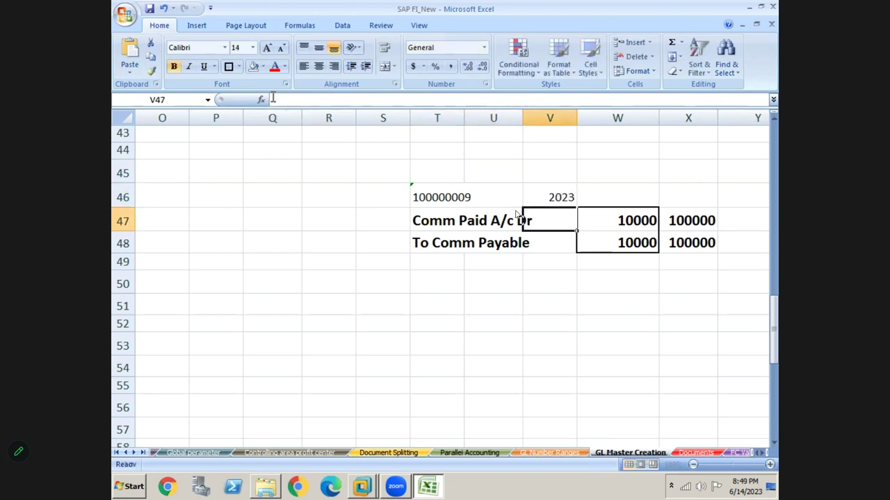
key(Up)
key(Right)
text(PM10)
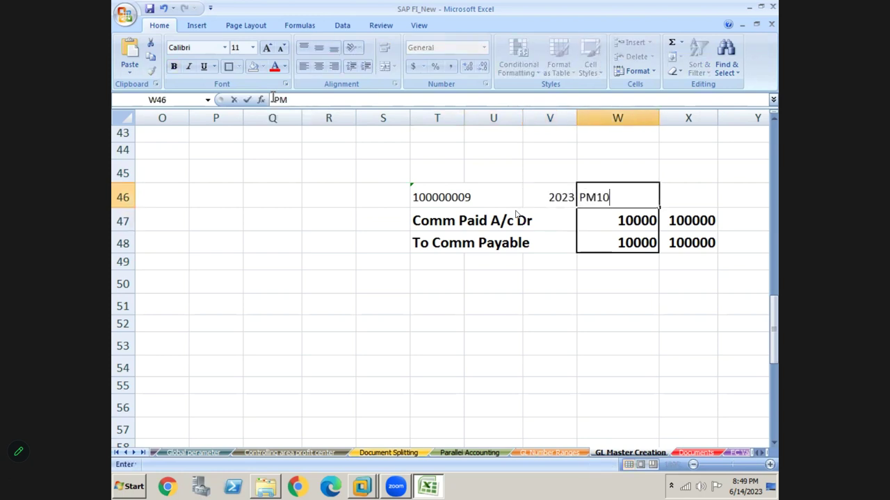
key(Return)
- Widen column T and move 2023 and PM10 from V46:W46 to start at U46
key(Up)
key(Up)
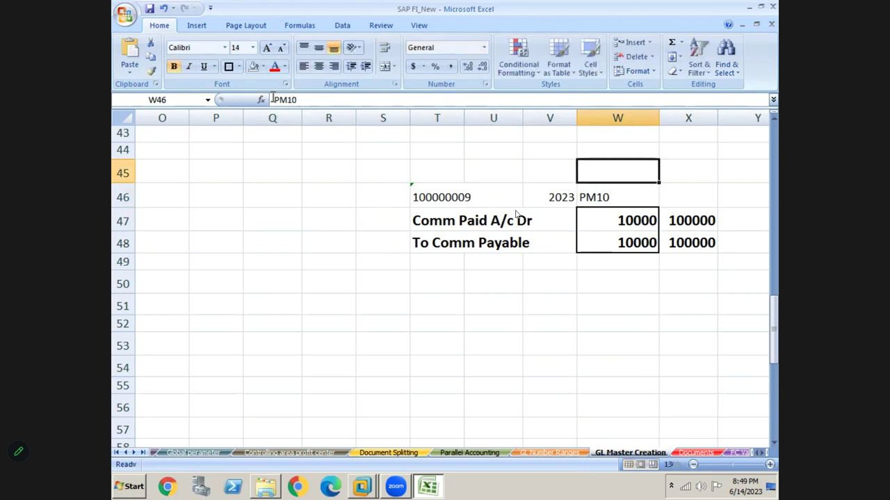
key(Left)
key(Down)
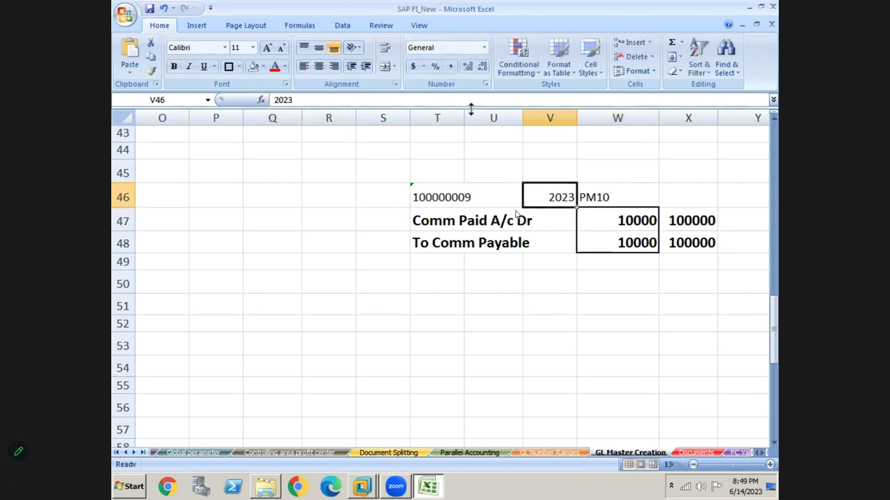
drag(465, 115, 484, 115)
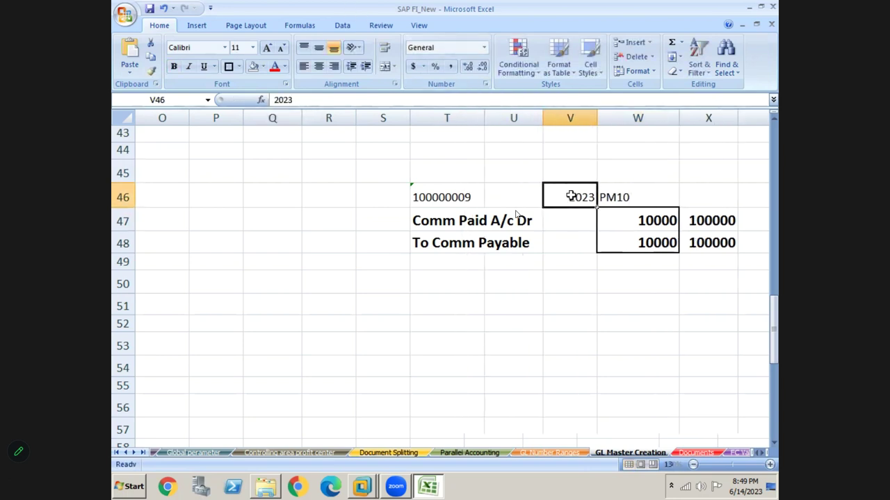
key(shift+Right)
key(ctrl+x)
key(Left)
key(Left)
key(Right)
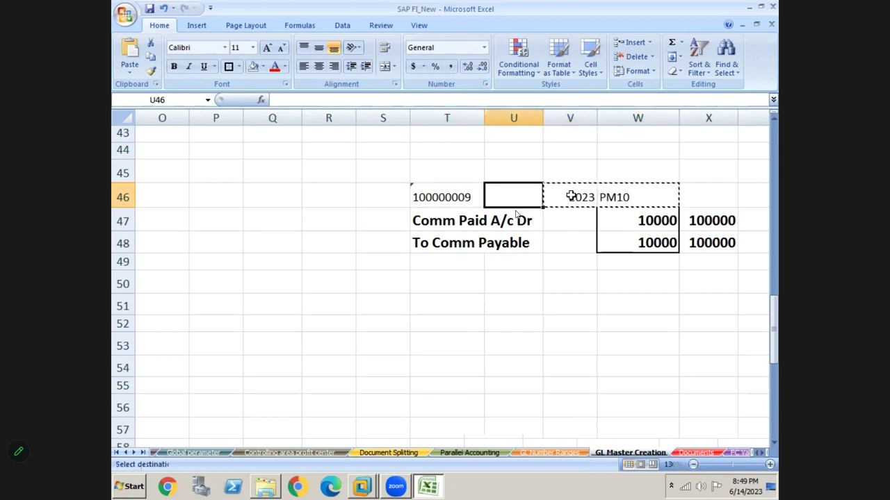
key(ctrl+v)
- Review the Comm Paid and Comm Payable line items of document 100000009 and open item 1
click(469, 334)
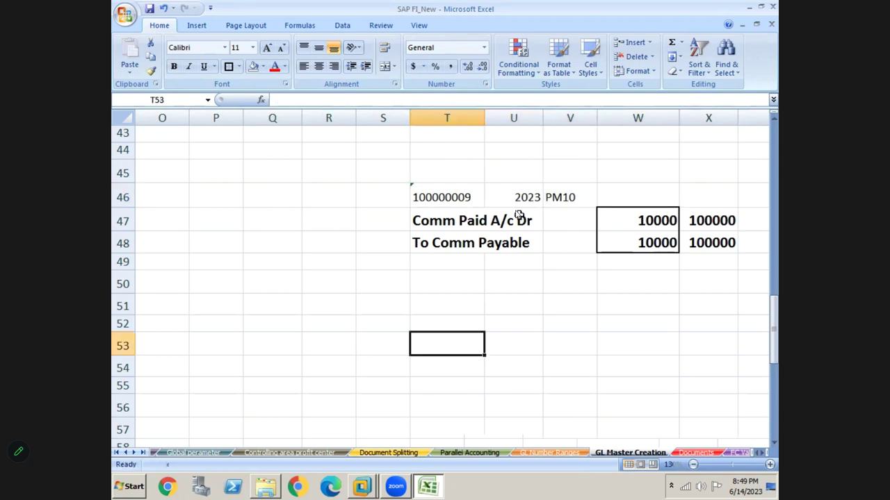
click(518, 215)
key(alt+Tab)
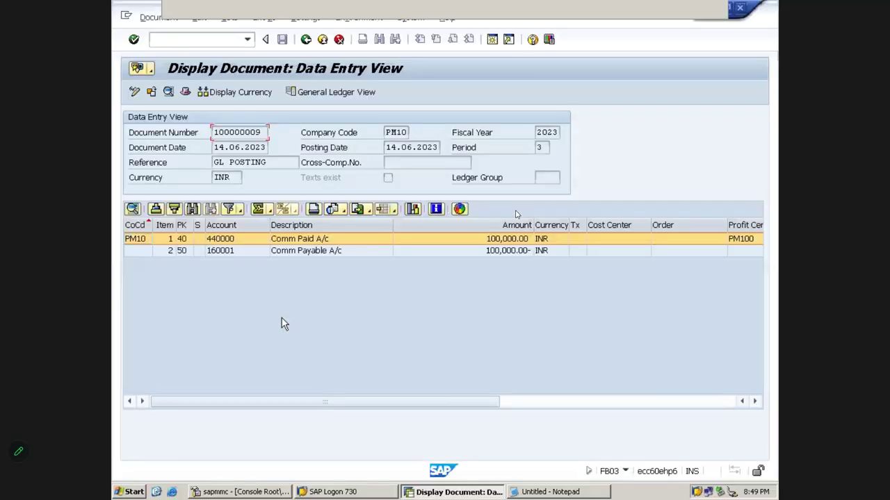
click(498, 251)
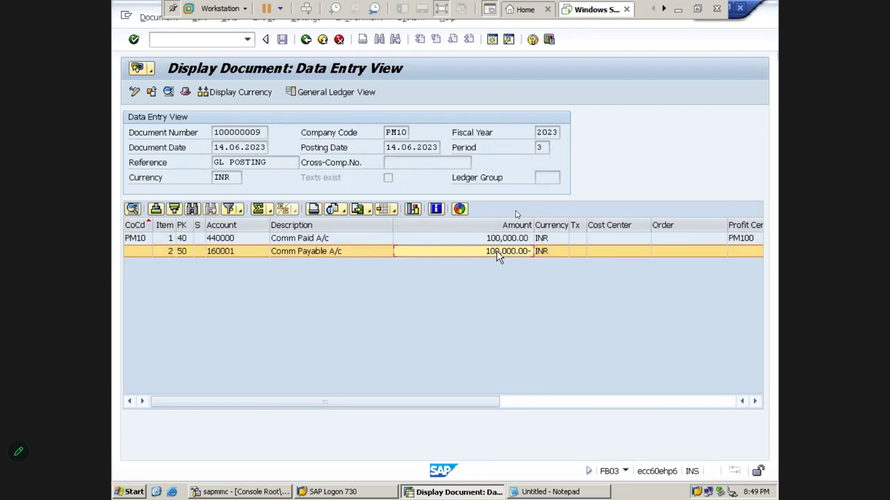
click(347, 239)
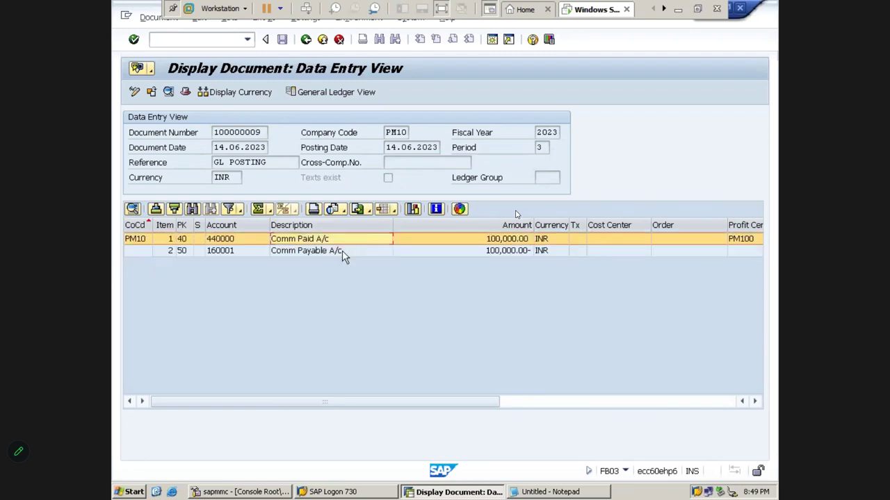
click(342, 251)
double_click(332, 240)
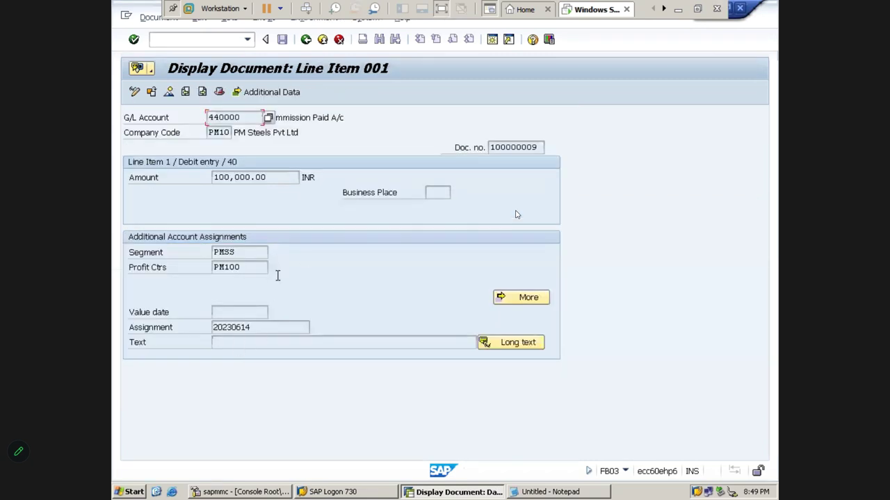
- Put line item 1 into change mode and check whether its text and amount are editable
click(133, 93)
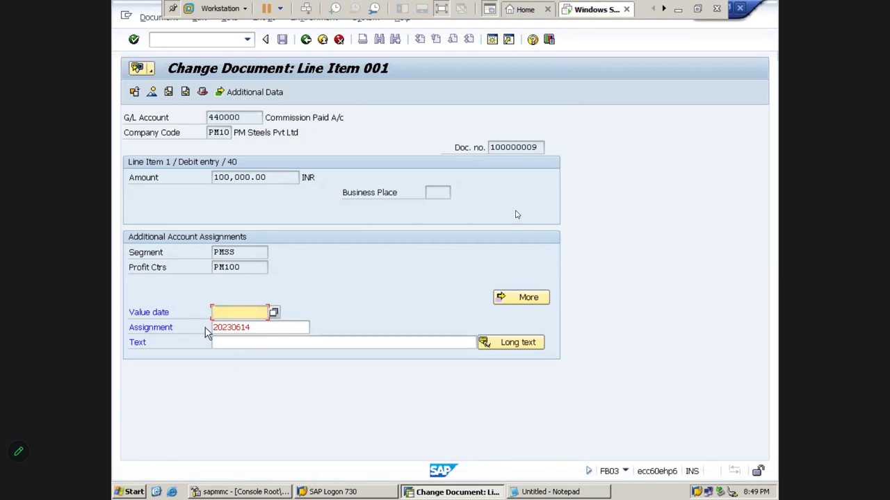
click(245, 343)
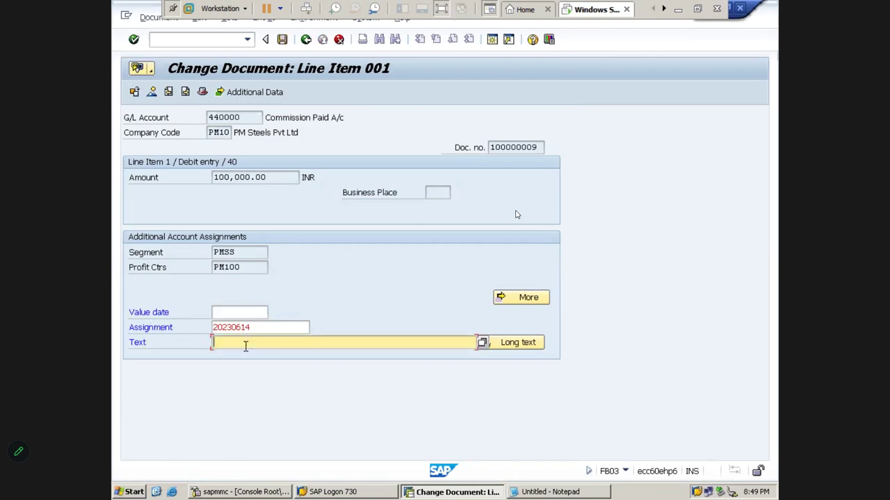
click(273, 178)
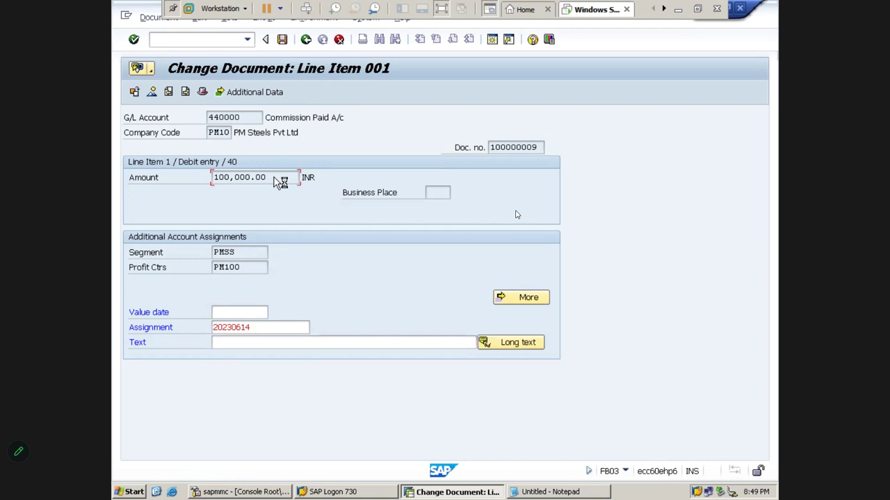
click(306, 41)
click(305, 40)
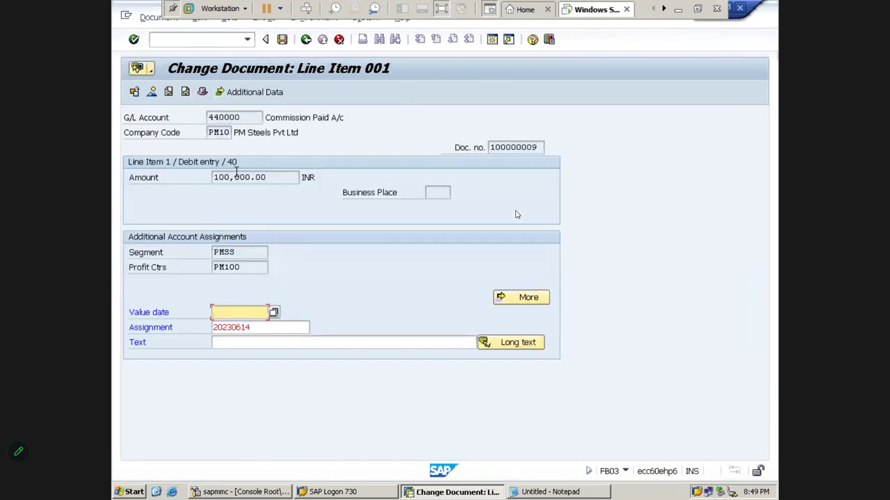
- Look over the document actions, then exit to SAP Easy Access without saving
click(147, 17)
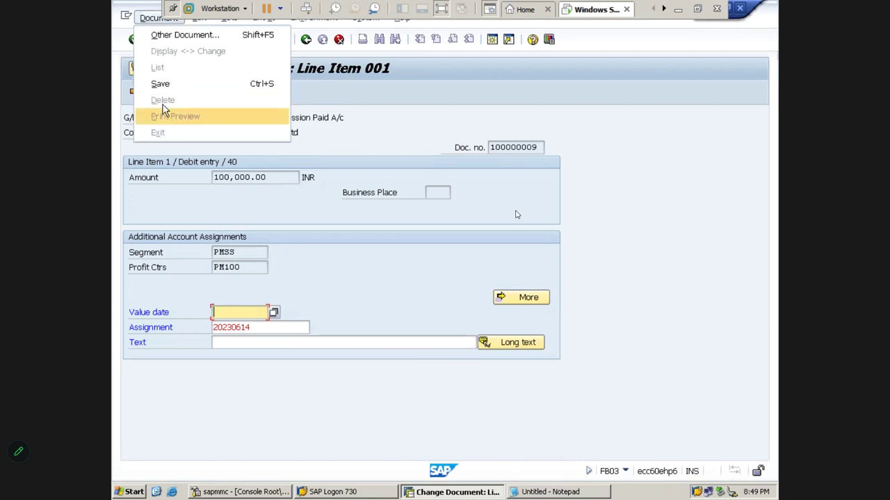
click(354, 226)
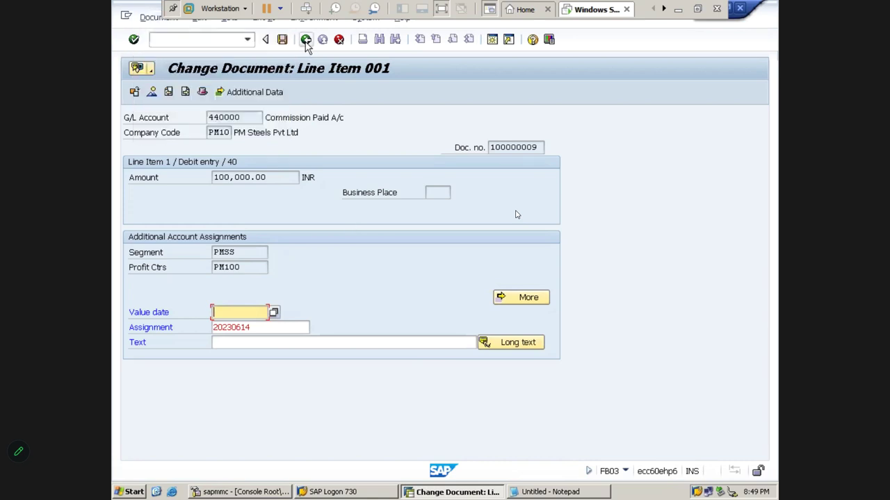
click(159, 17)
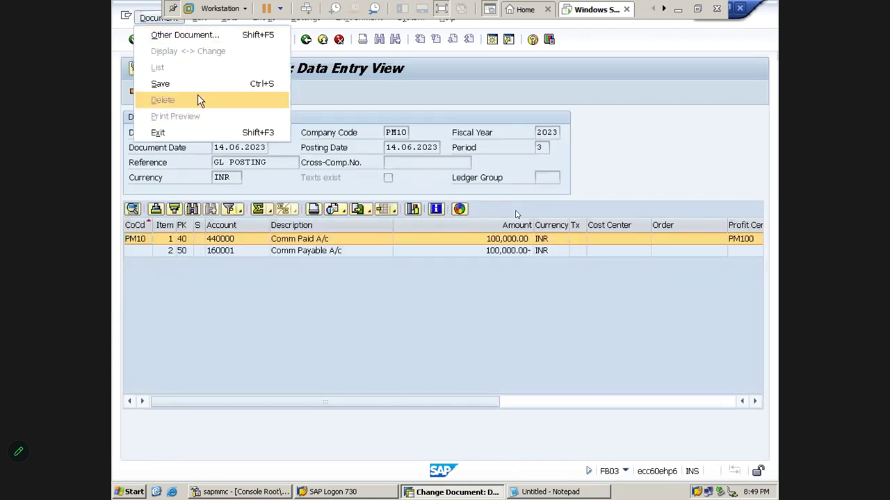
click(340, 316)
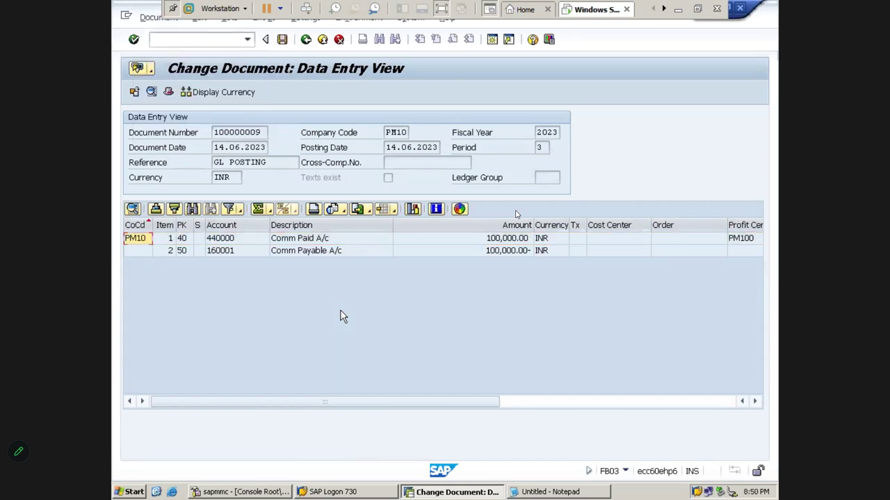
click(307, 43)
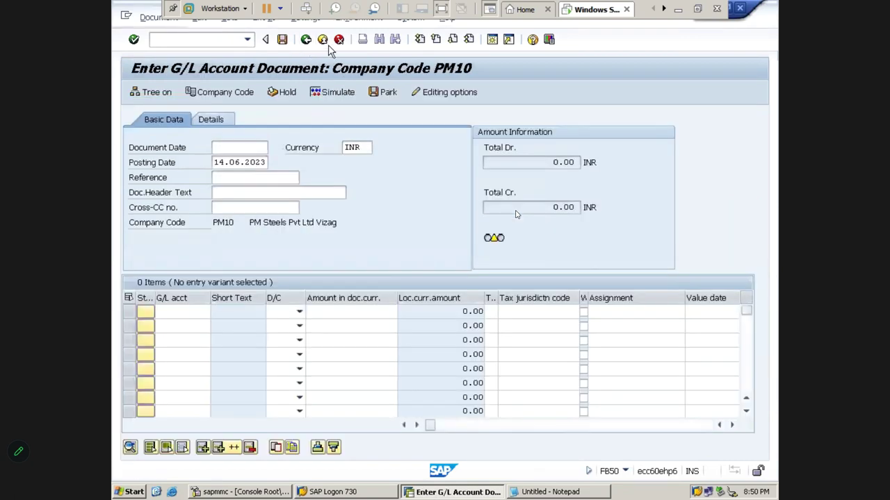
click(324, 40)
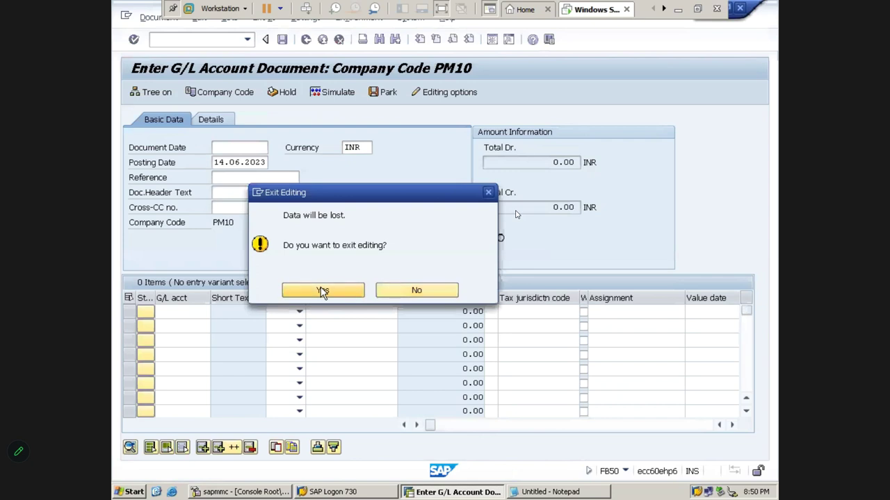
click(322, 289)
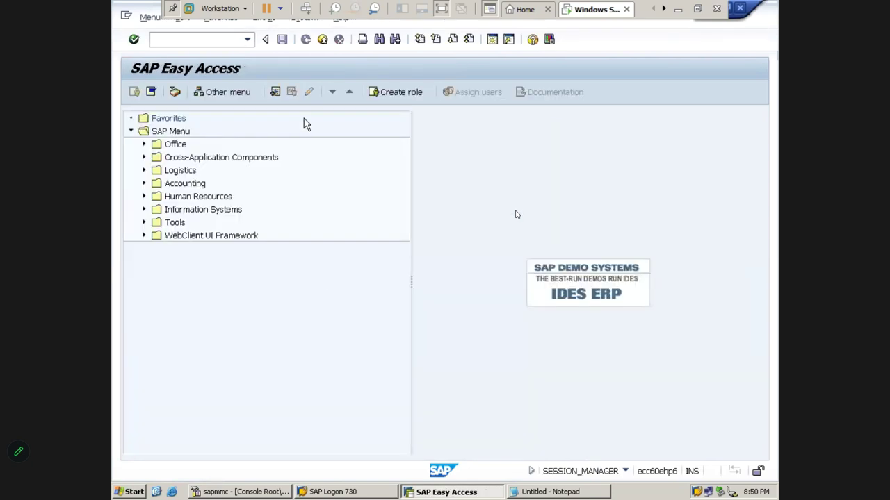
click(678, 8)
- Go through the reversal notes: individual, reversal of reversal, mass and cleared item, and FB08
key(Home)
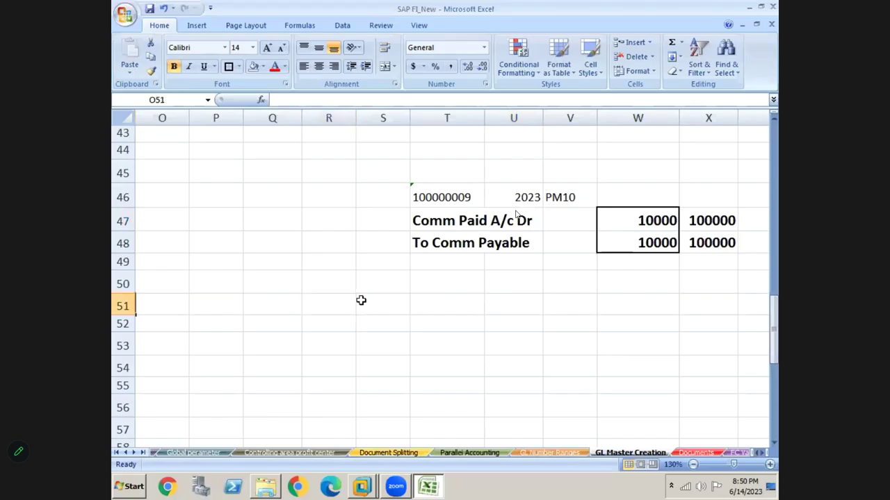
key(Up)
key(Up)
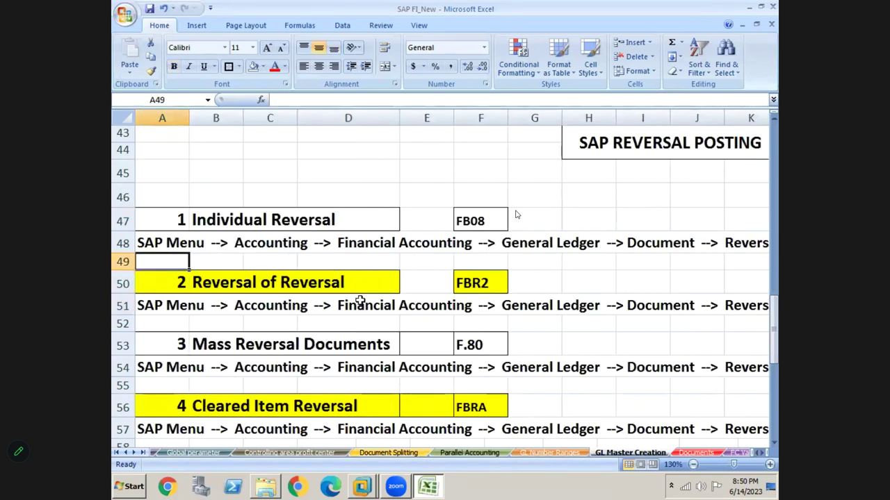
click(255, 222)
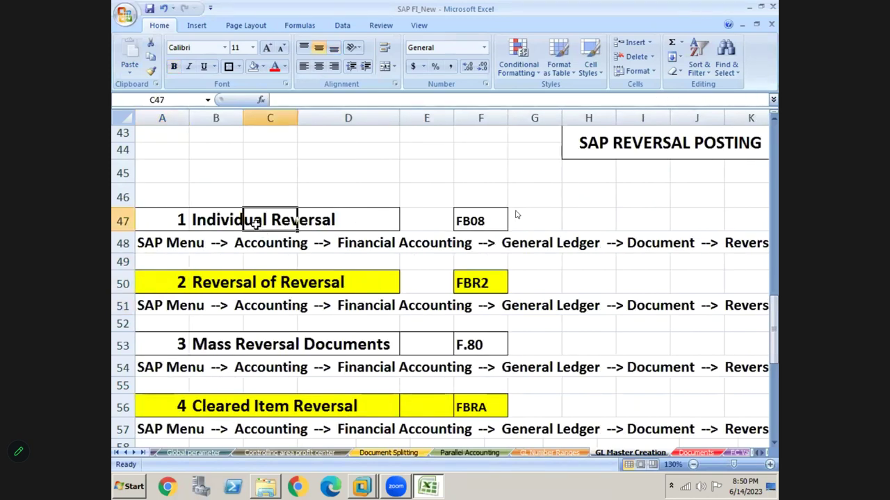
click(225, 287)
click(221, 340)
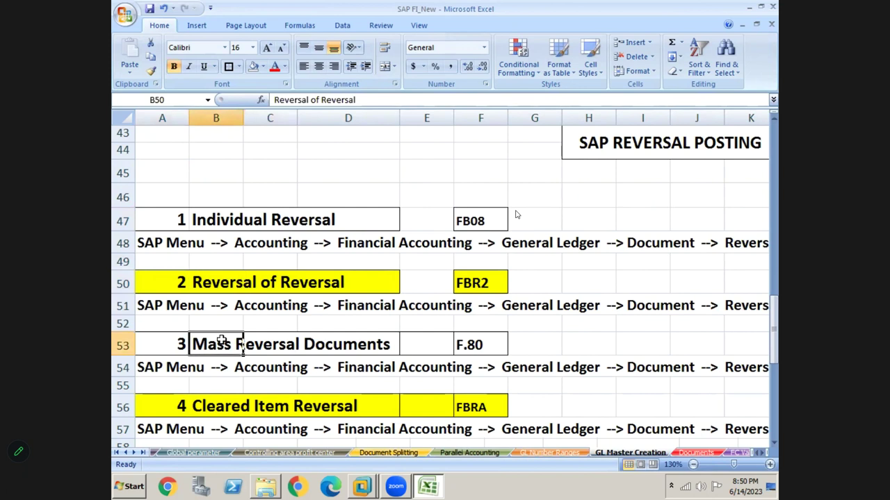
click(221, 408)
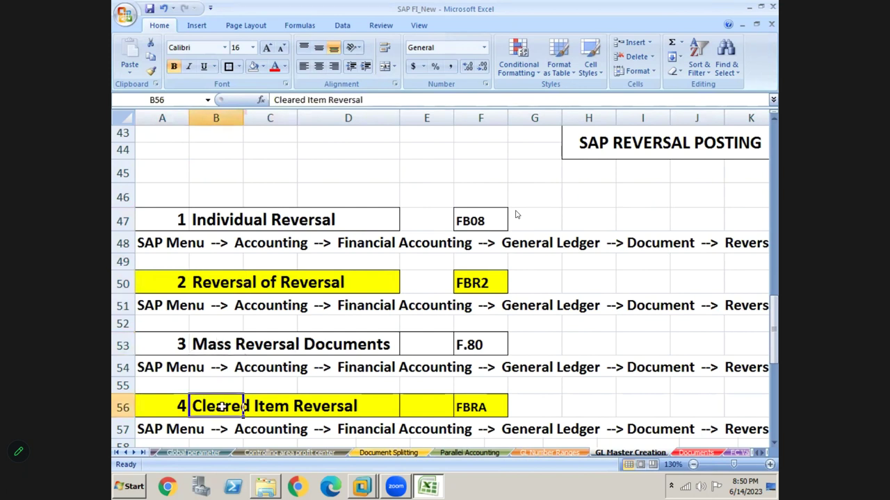
click(220, 218)
click(147, 234)
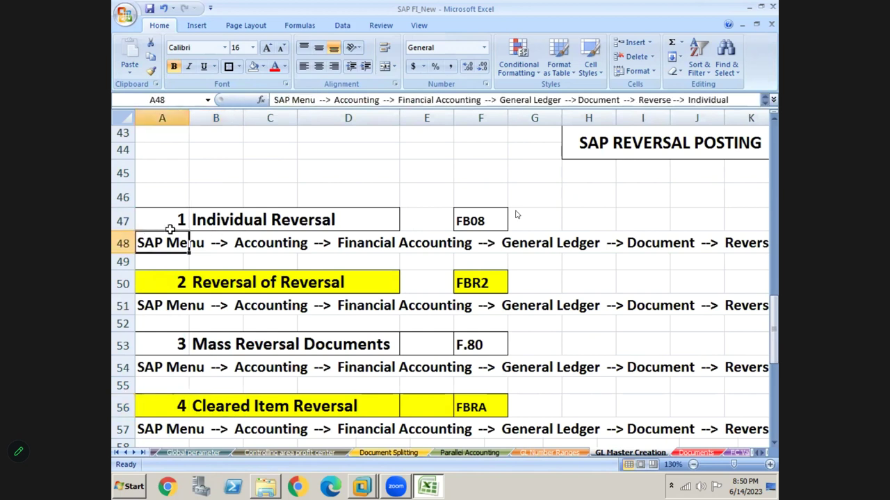
click(207, 214)
click(164, 218)
key(Right)
key(Right)
key(Right)
key(Right)
key(Right)
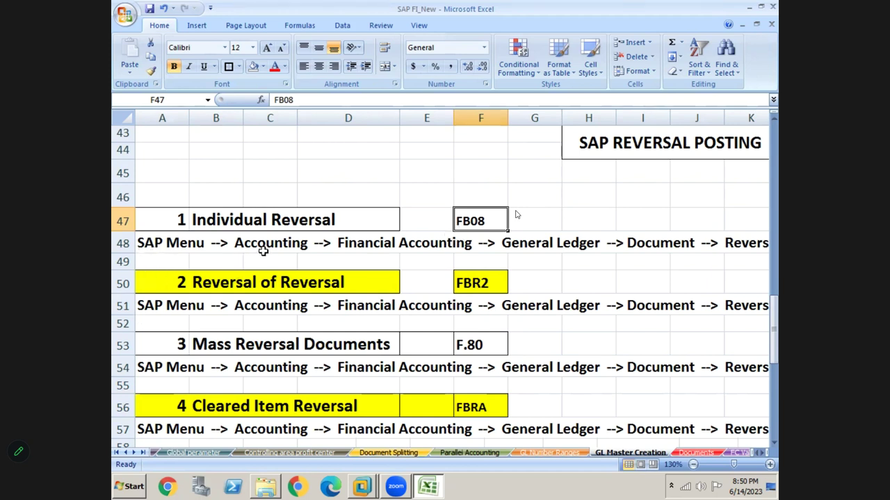
- Scan along row 49 through the reversal menu paths and the commission entry notes
click(383, 258)
key(Right)
key(Right)
key(Right)
key(Right)
key(Right)
key(Right)
key(Right)
key(Right)
key(Right)
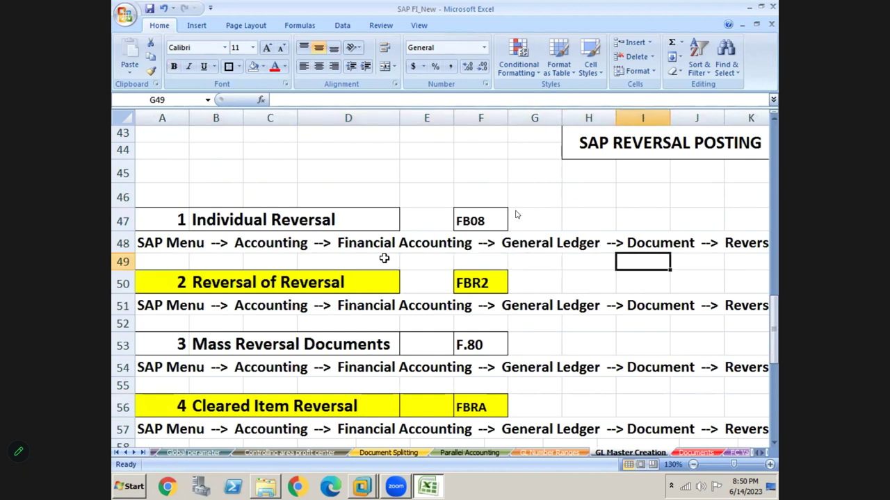
key(Right)
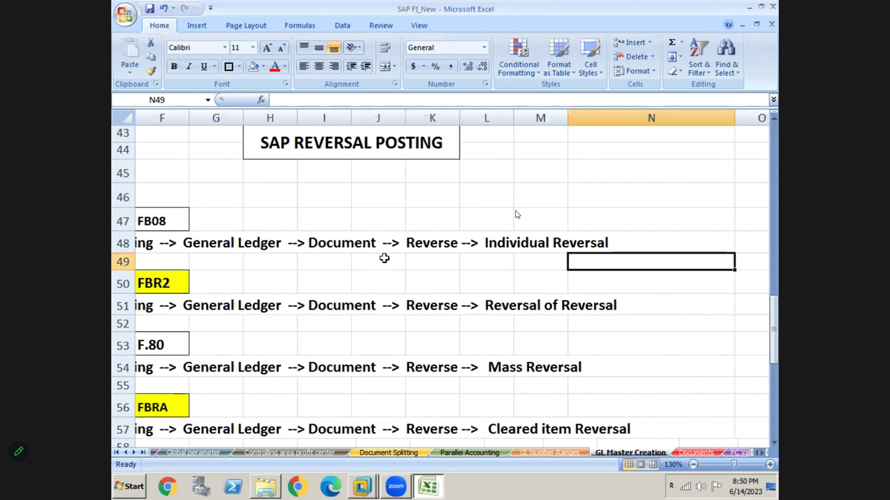
key(Left)
key(Left)
key(Left)
key(Left)
key(Left)
key(Left)
key(Left)
key(Left)
key(Left)
key(Left)
key(Left)
key(Left)
key(Left)
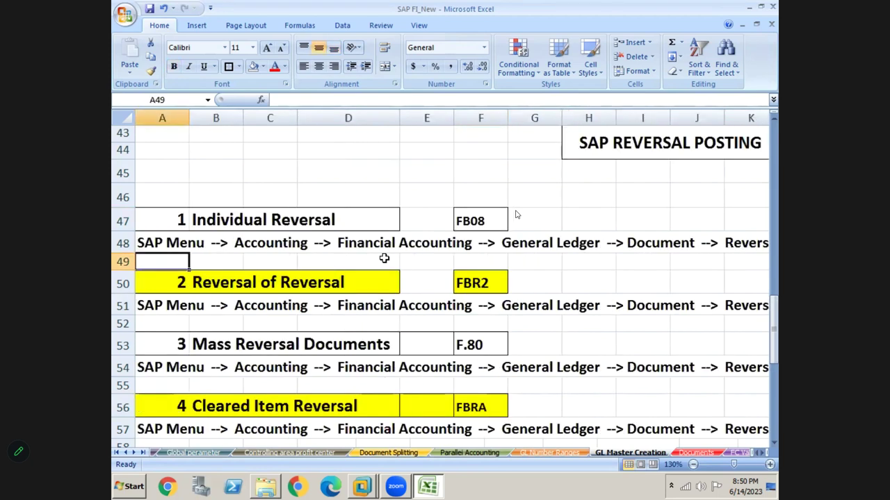
key(Right)
key(Right)
key(Right)
key(Right)
key(Right)
key(Right)
key(Right)
key(Right)
key(Right)
key(Right)
key(Right)
key(Right)
key(Right)
key(Right)
key(Right)
key(Right)
key(Right)
key(Right)
key(Right)
key(Right)
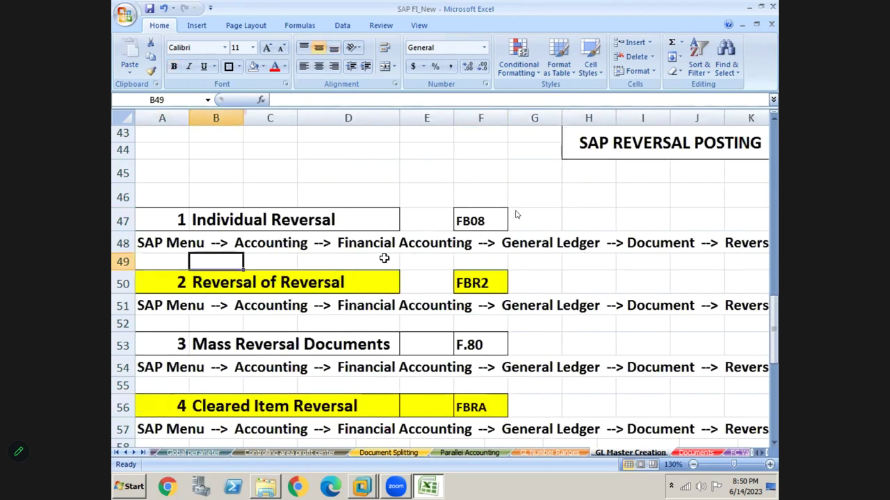
key(Right)
key(Right)
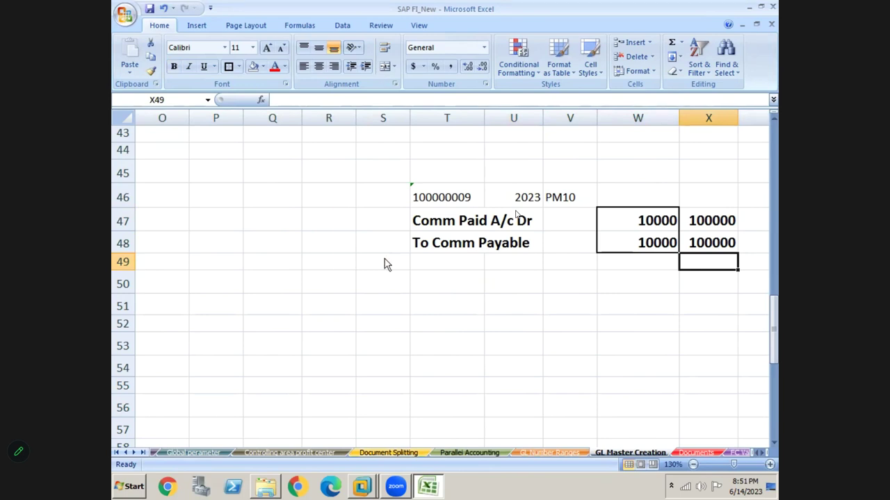
key(alt+Tab)
key(alt+Tab)
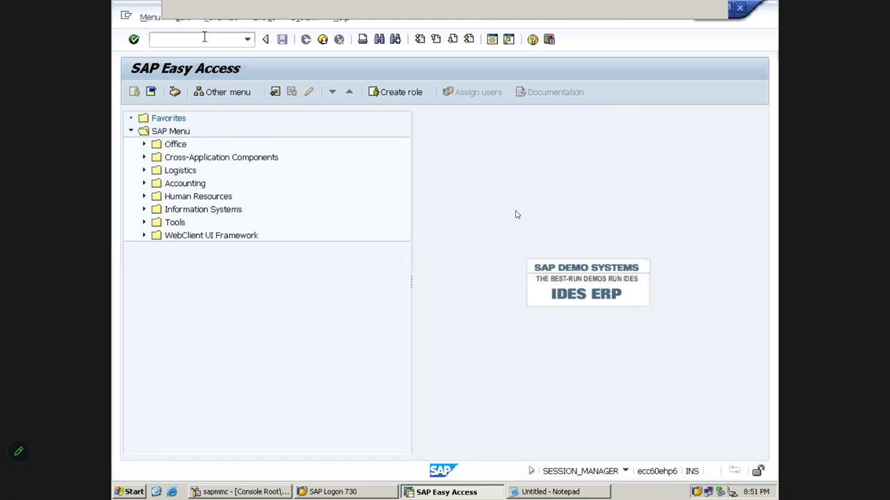
- Start FB08 and paste document number 100000009 copied from the Excel sheet
text(FB08)
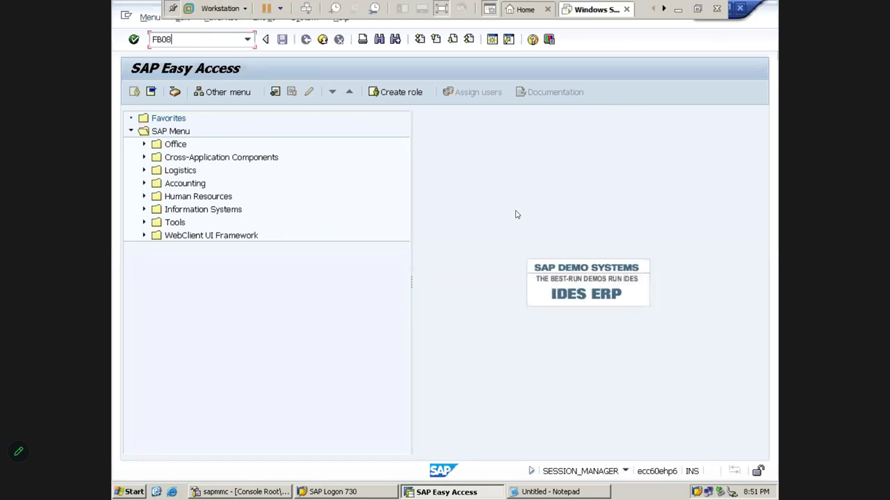
key(Return)
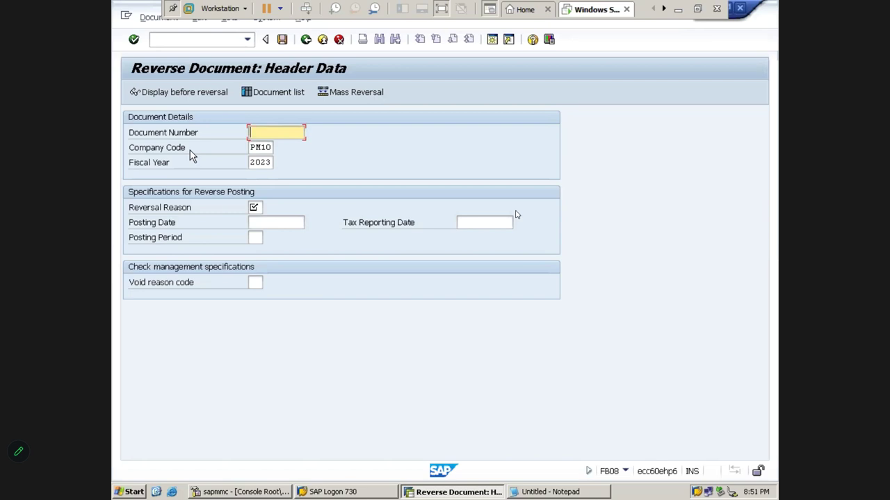
click(678, 9)
click(451, 202)
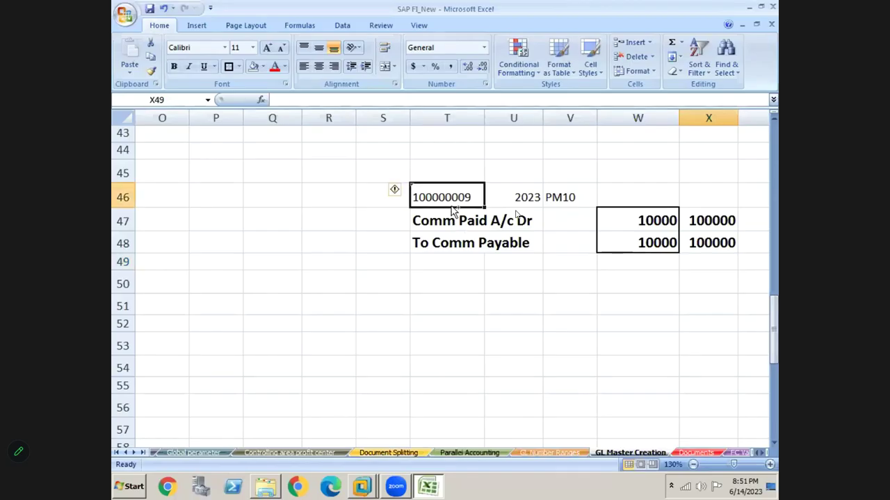
key(ctrl+c)
key(alt+Tab)
key(alt+Tab)
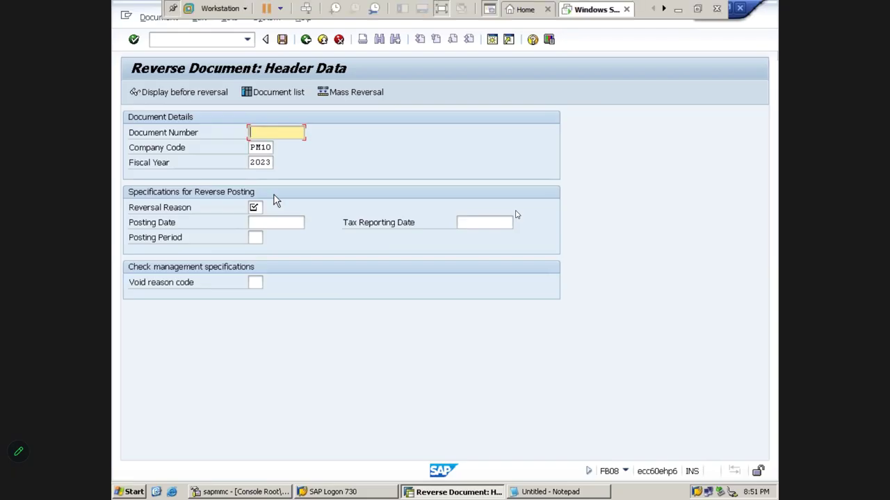
key(ctrl+v)
key(Tab)
key(Tab)
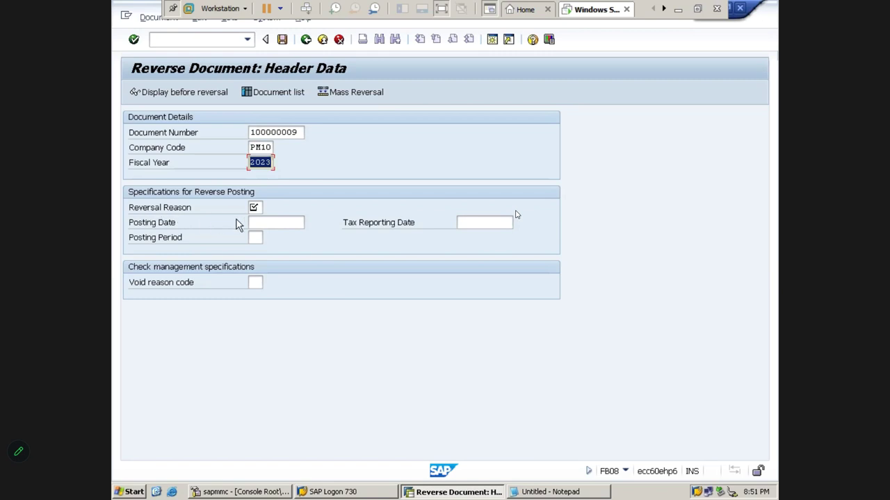
click(256, 208)
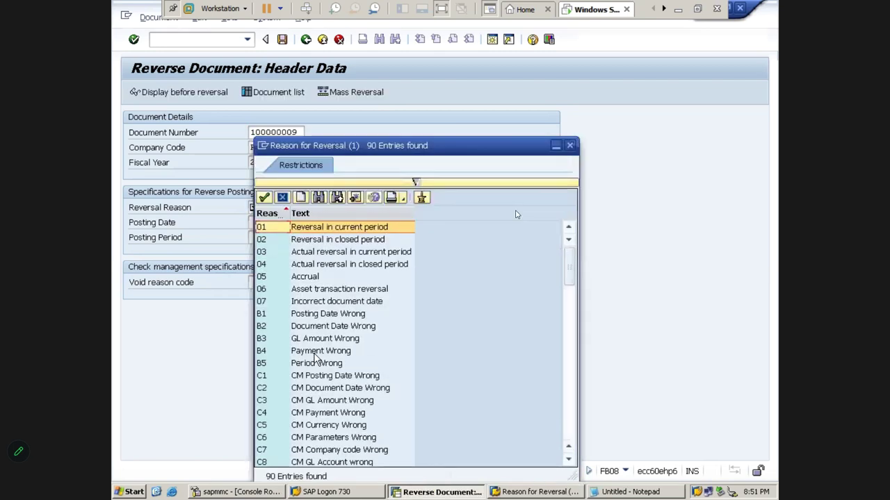
- Compare reasons P1 to P5 in the list and choose P3, GL Amount Wrong
key(Page_Down)
key(Page_Down)
key(Page_Down)
key(Page_Down)
key(Page_Down)
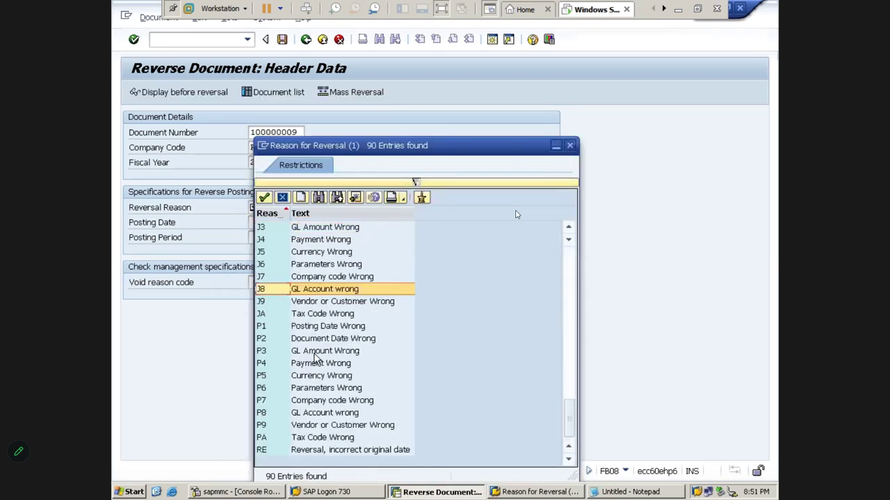
click(274, 355)
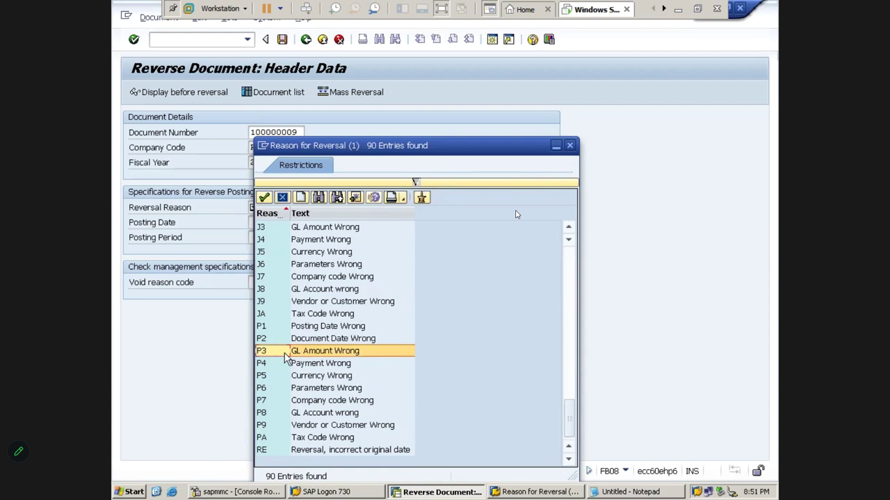
click(269, 330)
click(268, 340)
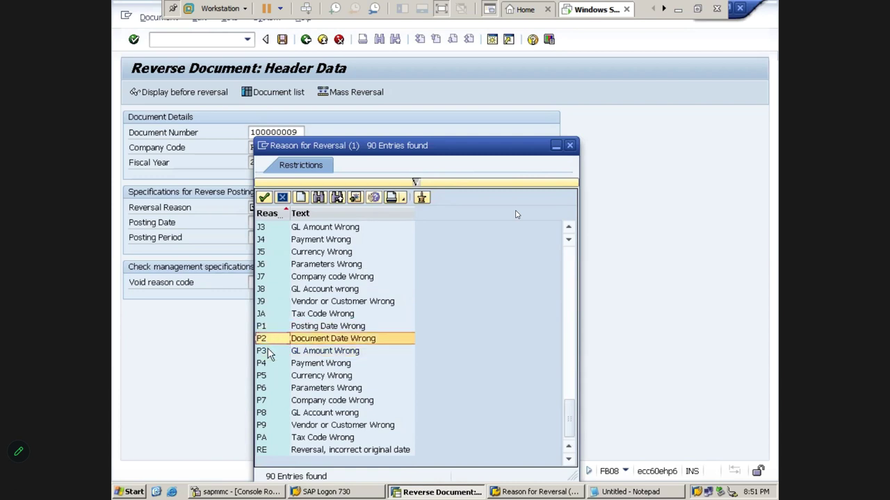
click(269, 352)
click(267, 362)
click(266, 375)
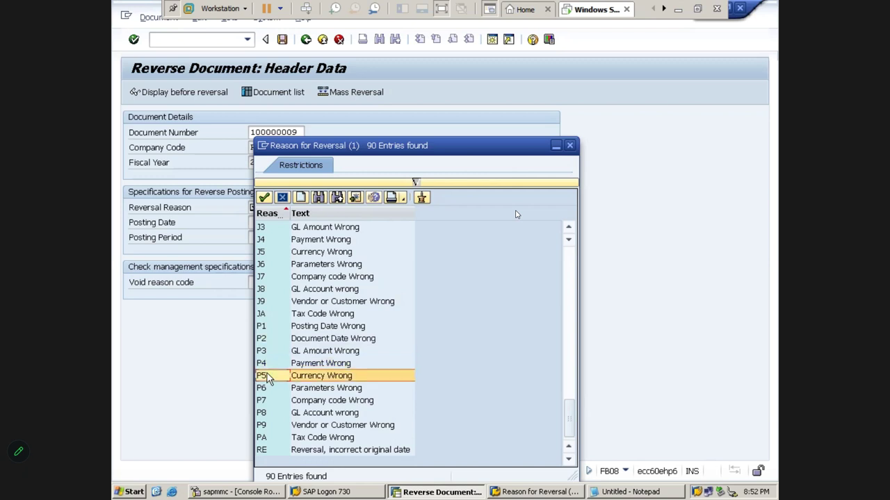
double_click(271, 352)
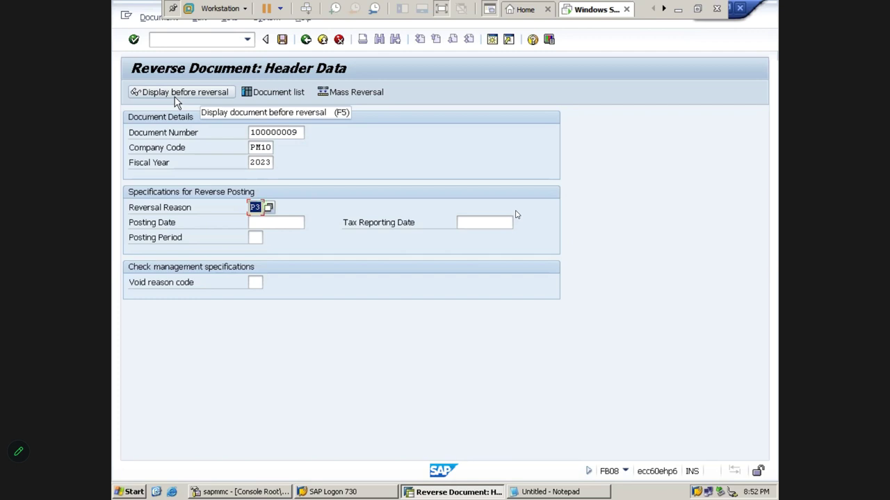
- Display document 100000009 and review its Comm Paid and Comm Payable line items
click(176, 95)
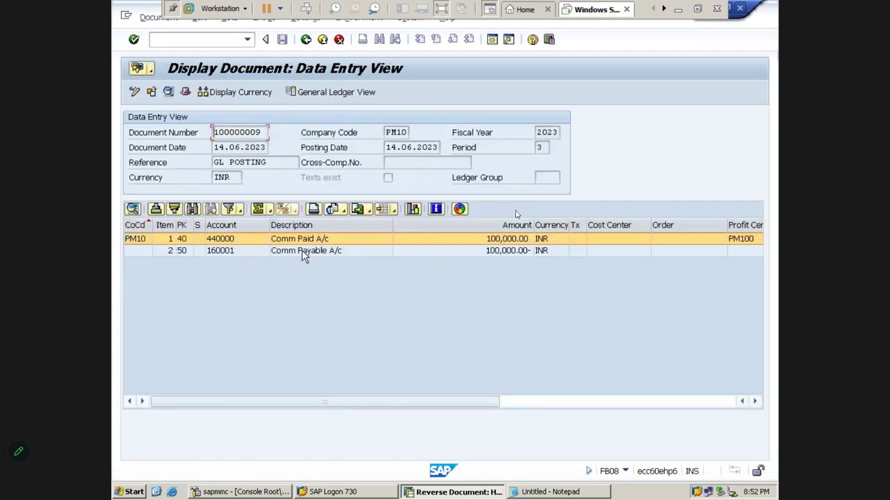
click(303, 251)
click(303, 239)
click(305, 253)
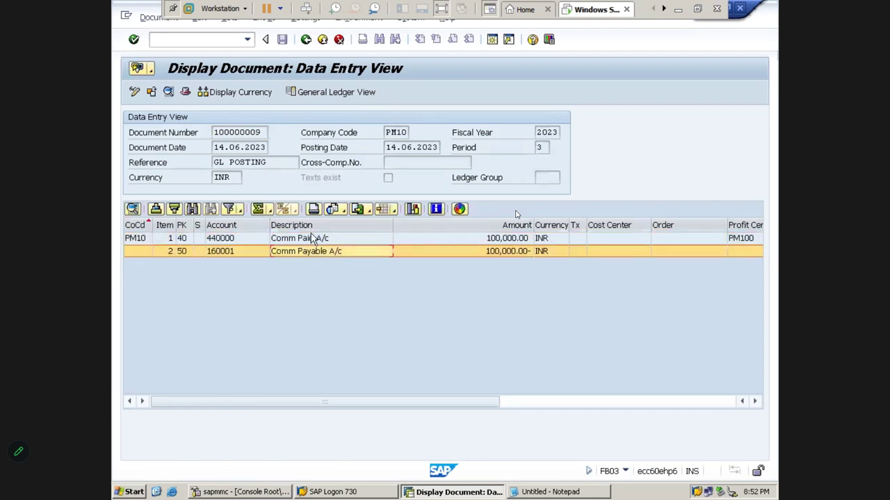
click(310, 240)
click(307, 252)
click(305, 39)
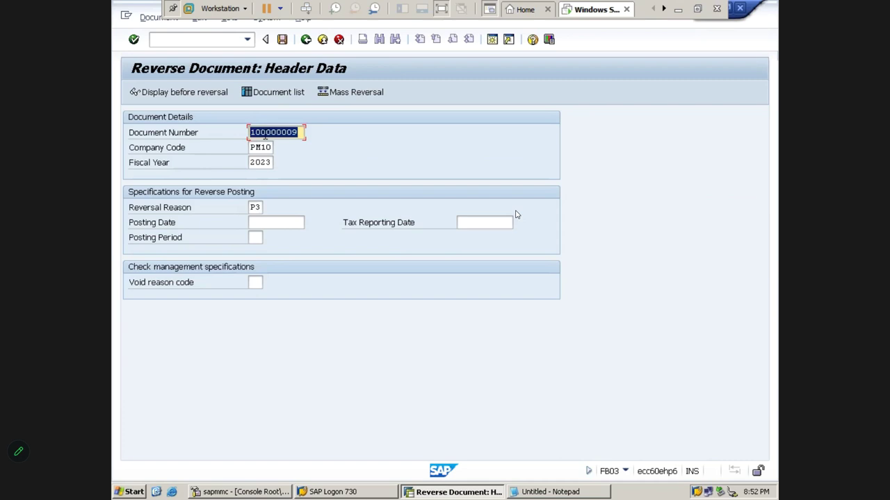
- Verify document number, company code, year and reason, then post reversal document 200000000
click(264, 133)
click(260, 147)
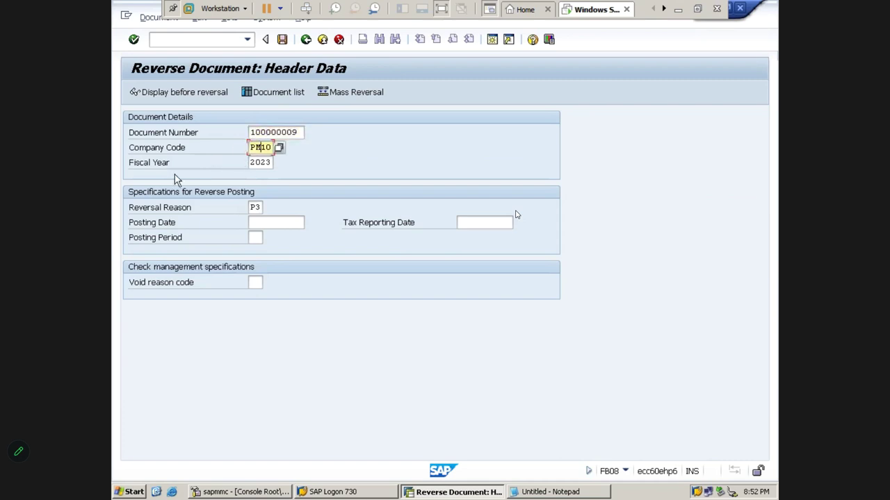
click(264, 162)
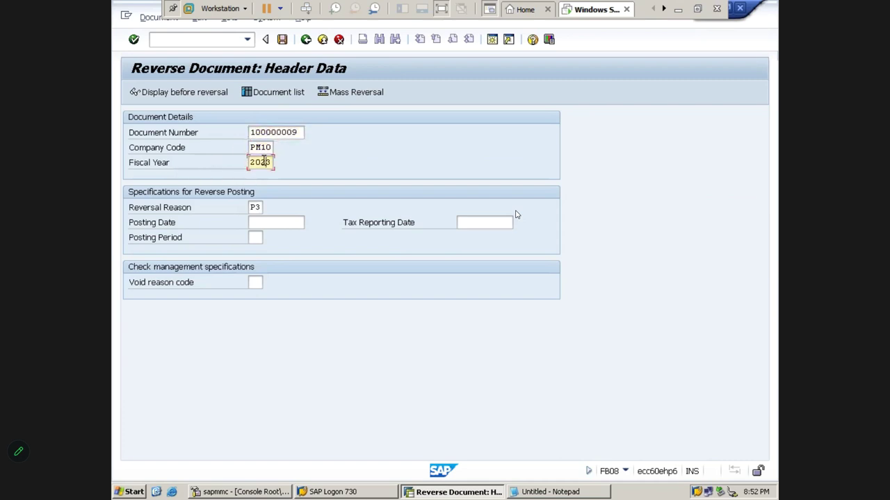
click(256, 209)
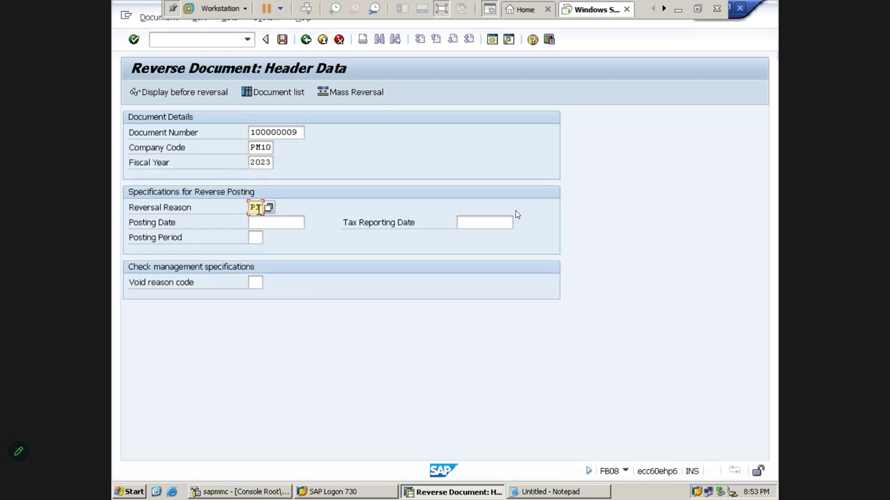
click(282, 40)
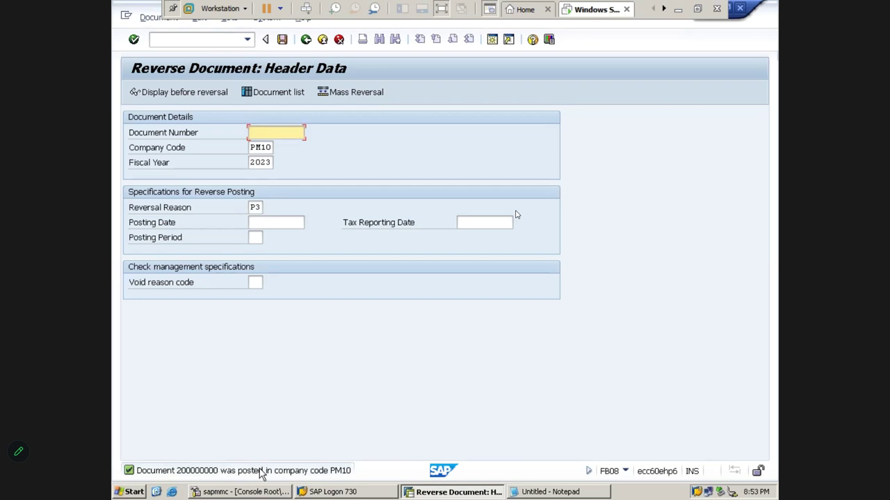
click(679, 9)
click(441, 242)
- Enter 'Comm Payable A/c Dr' and 'To Comm Paid A/c' in T51:T52
click(435, 223)
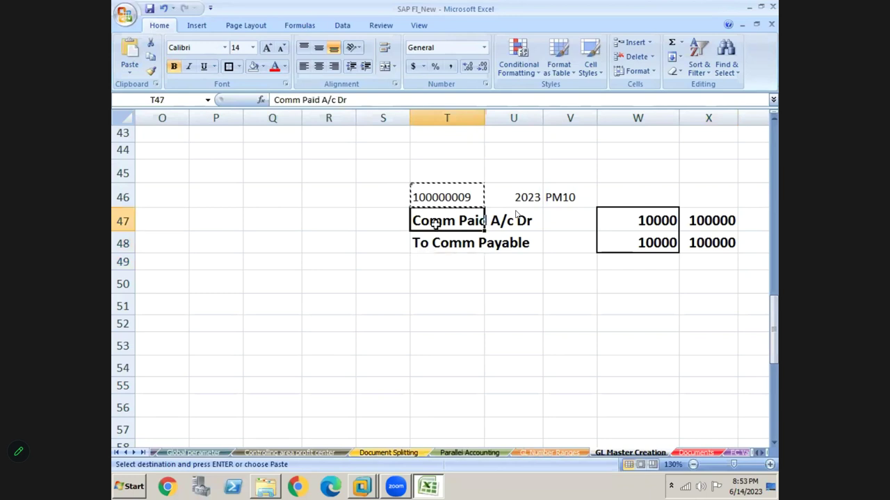
click(436, 243)
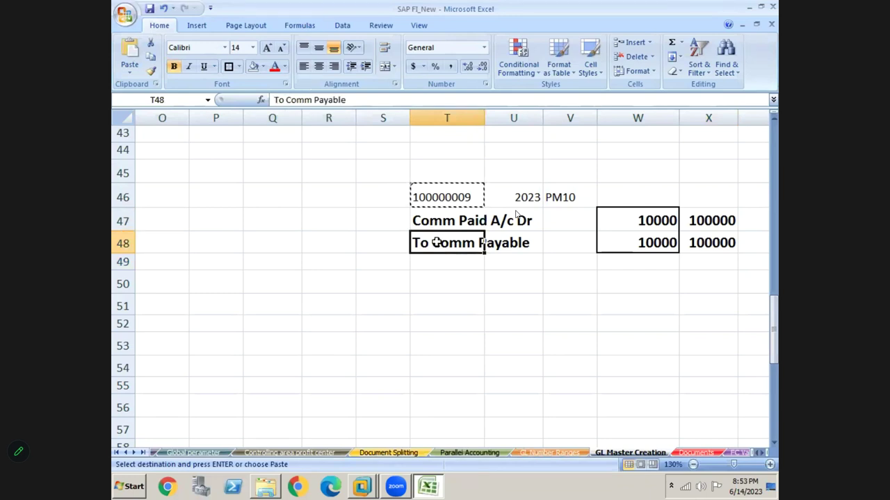
click(436, 222)
click(434, 244)
click(433, 304)
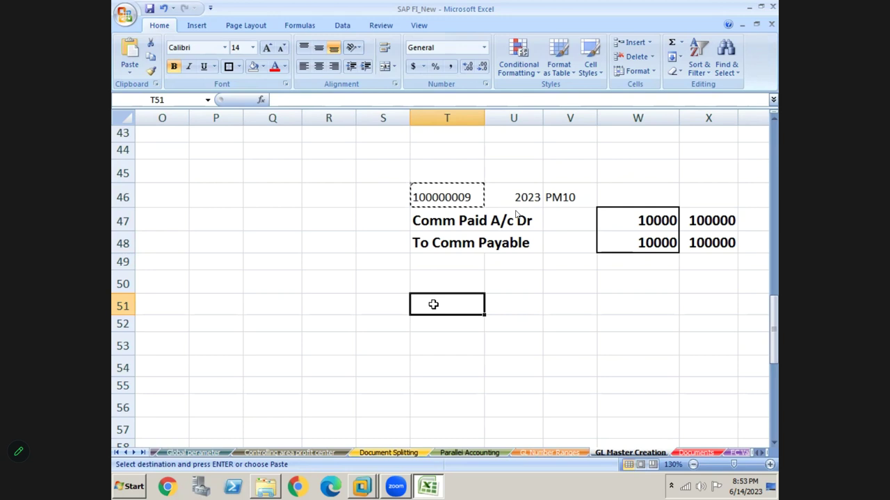
text(Comm Paya)
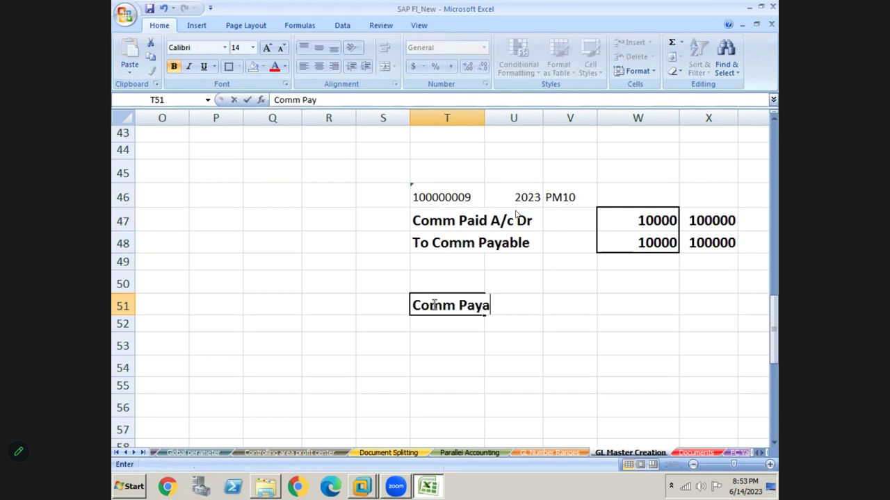
text(ble A/c Dr)
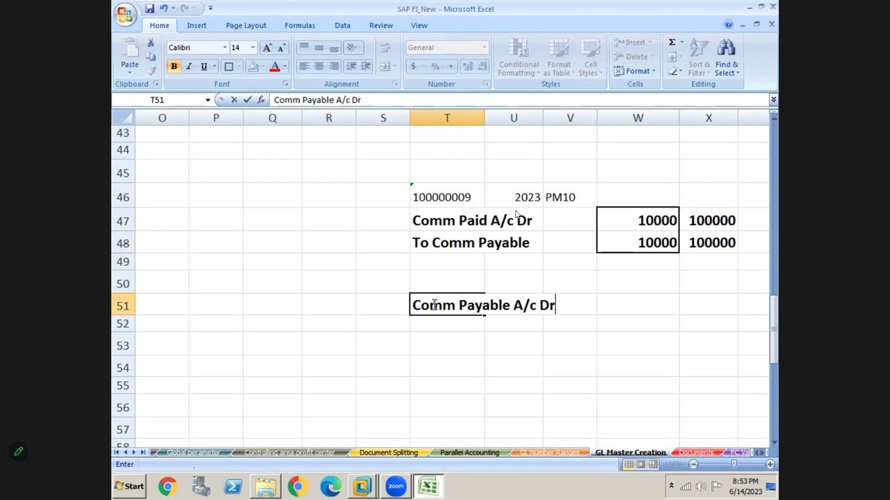
key(Return)
text(To Co)
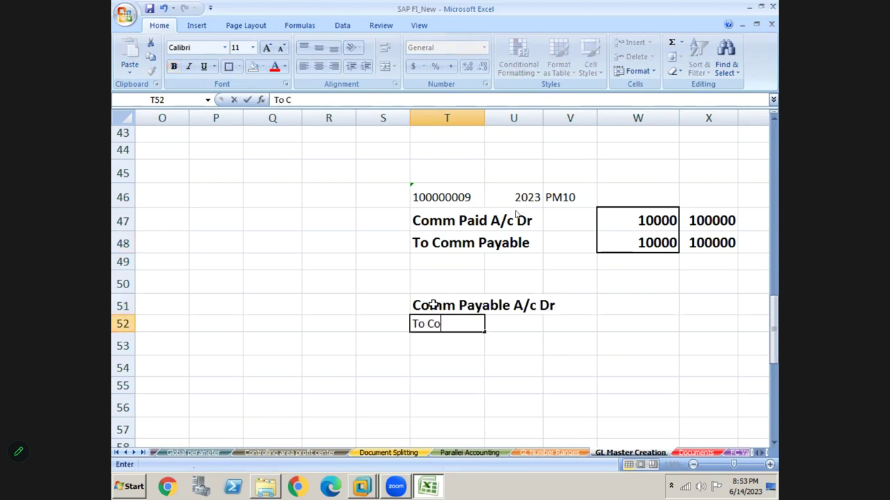
text(mm Paid A)
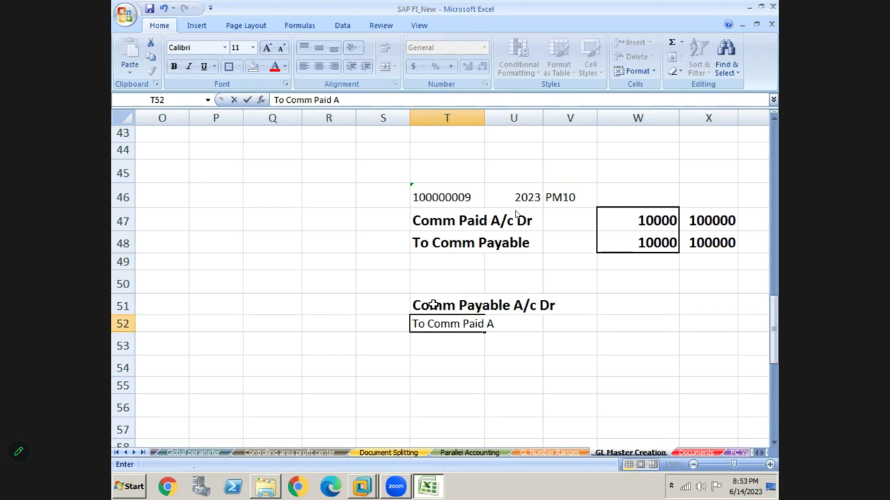
text(/c)
key(Return)
- Add amount 100000 in column X and select the reversal entry range T51:X52
key(Up)
key(Up)
key(Right)
key(Right)
key(Right)
key(Right)
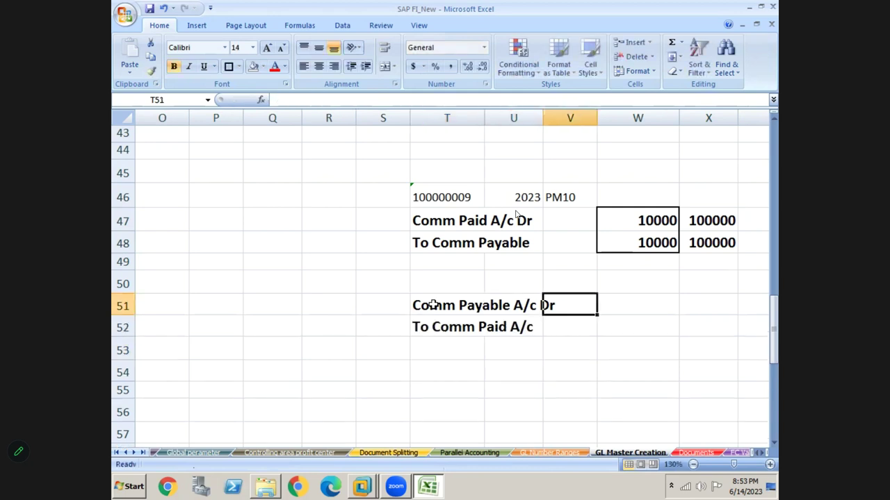
text(10000)
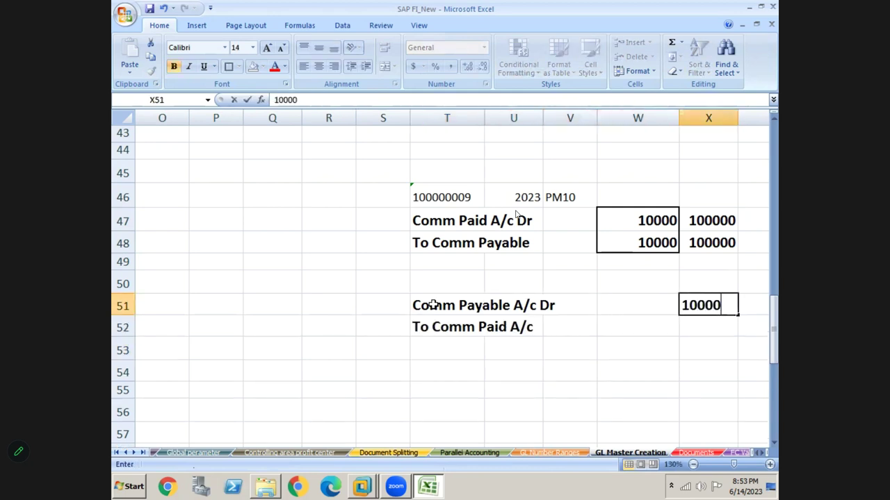
text(0)
key(Return)
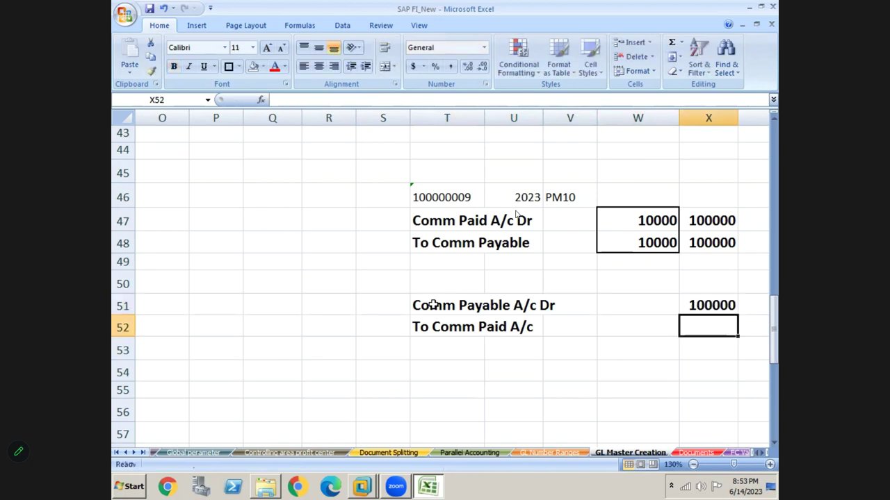
text(100000)
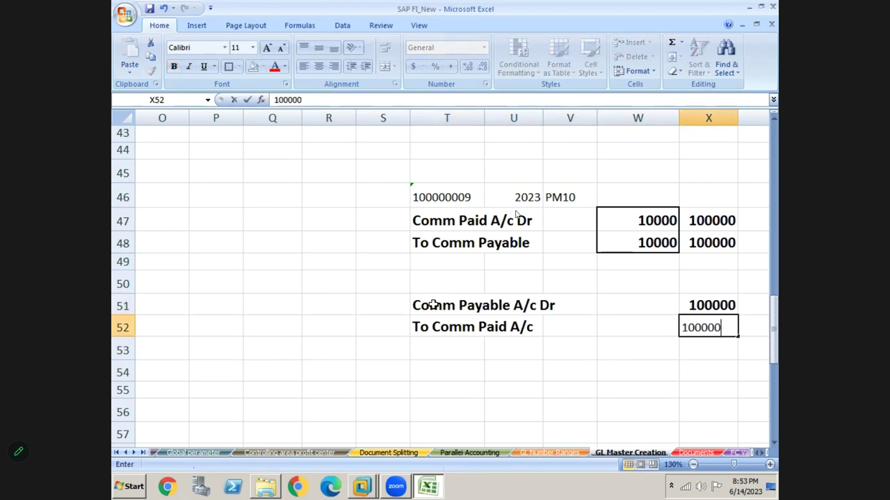
key(Return)
click(438, 310)
key(shift+Right)
key(shift+Right)
key(shift+Right)
key(shift+Right)
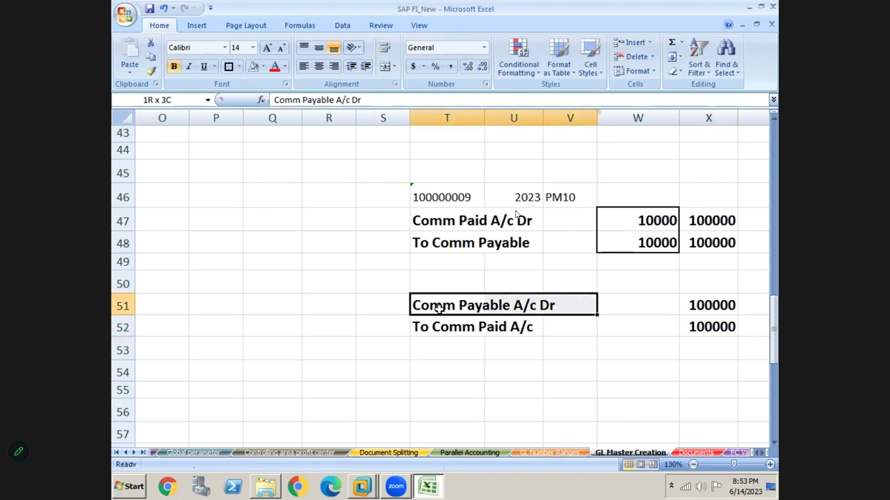
key(shift+Down)
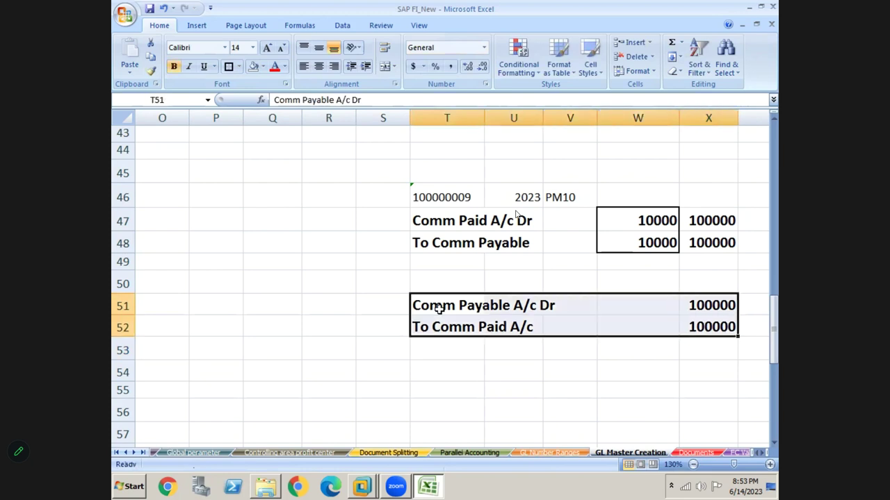
key(alt+Tab)
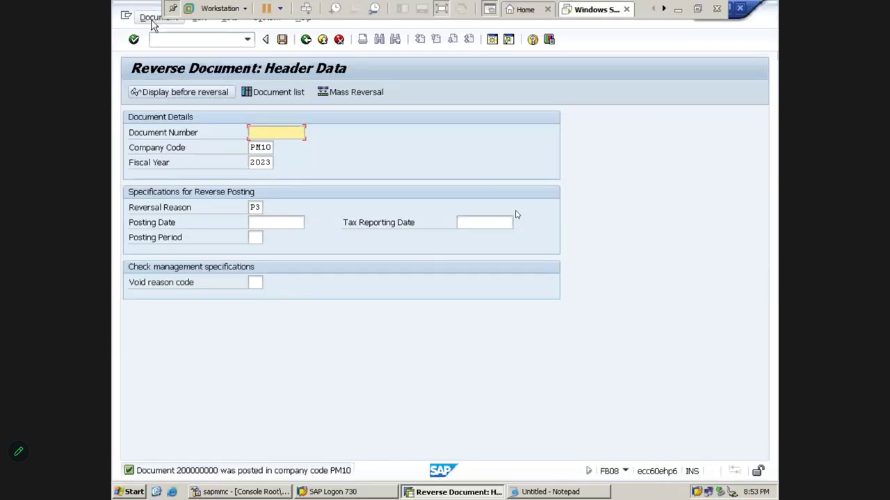
click(155, 19)
click(170, 67)
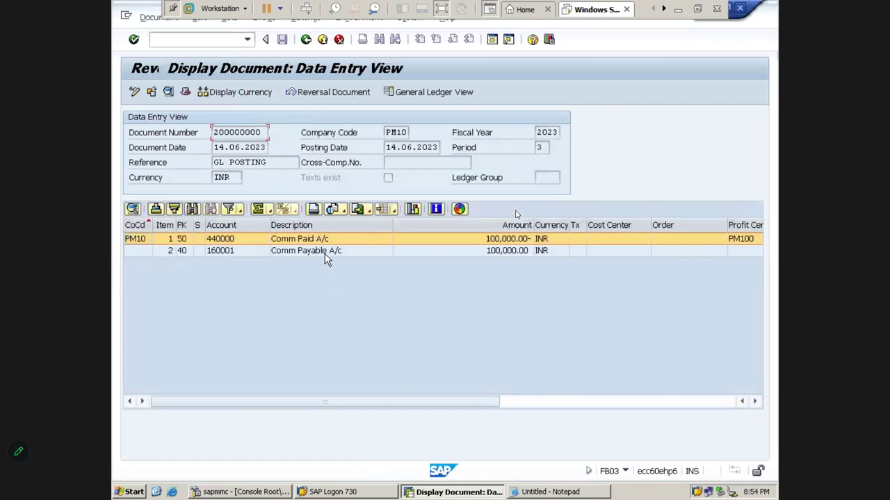
click(324, 255)
click(197, 254)
click(197, 243)
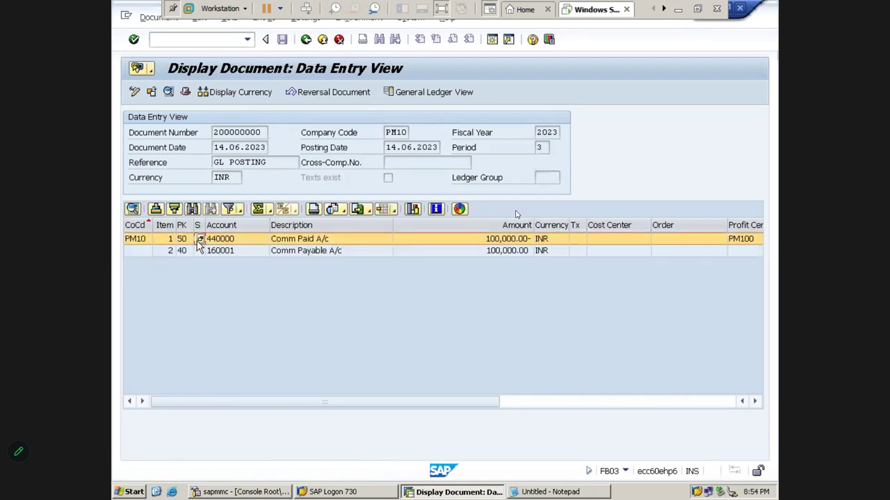
click(197, 251)
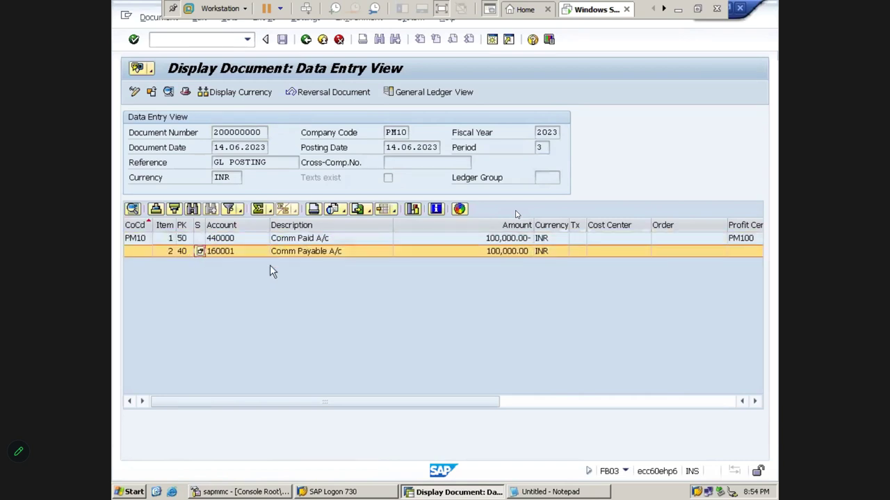
click(305, 251)
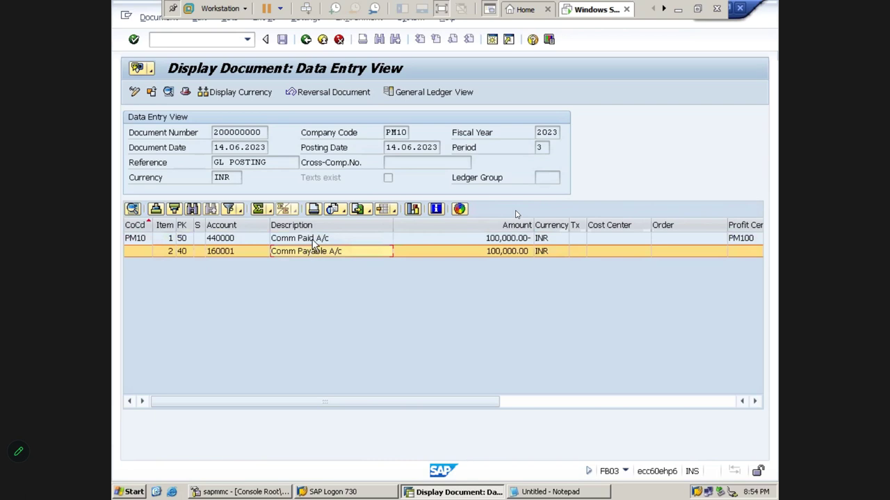
click(312, 238)
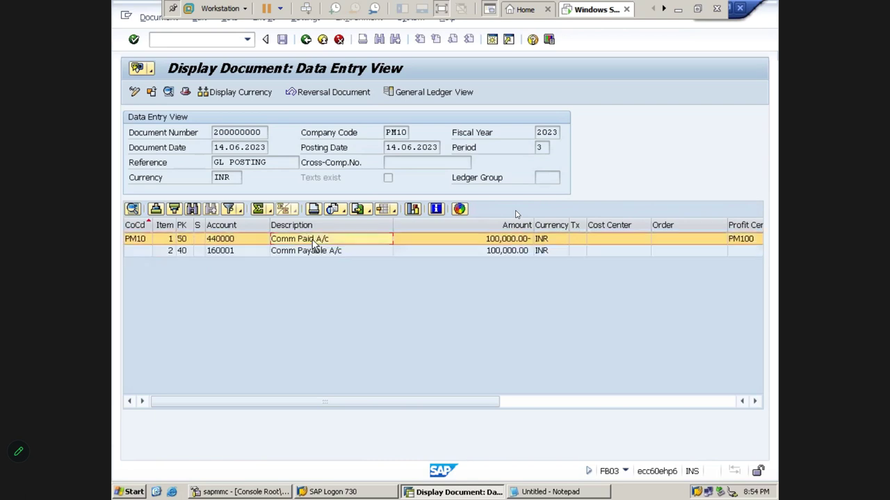
click(201, 252)
click(199, 242)
click(200, 254)
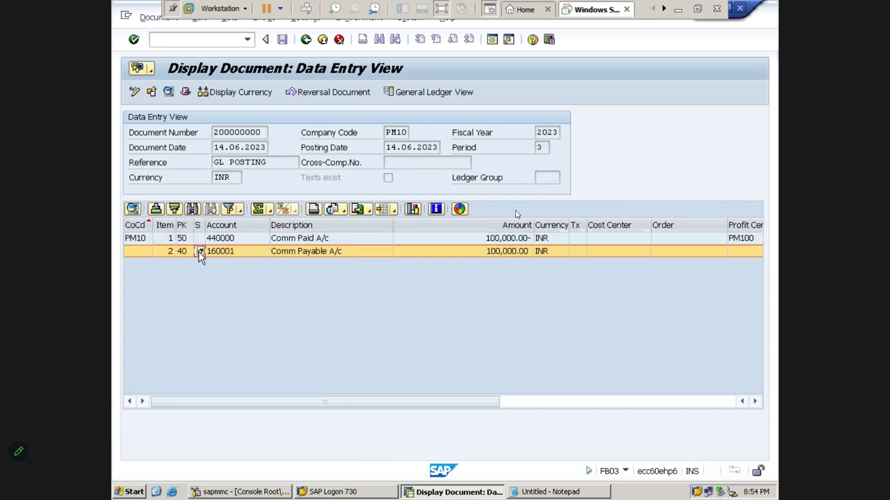
click(307, 41)
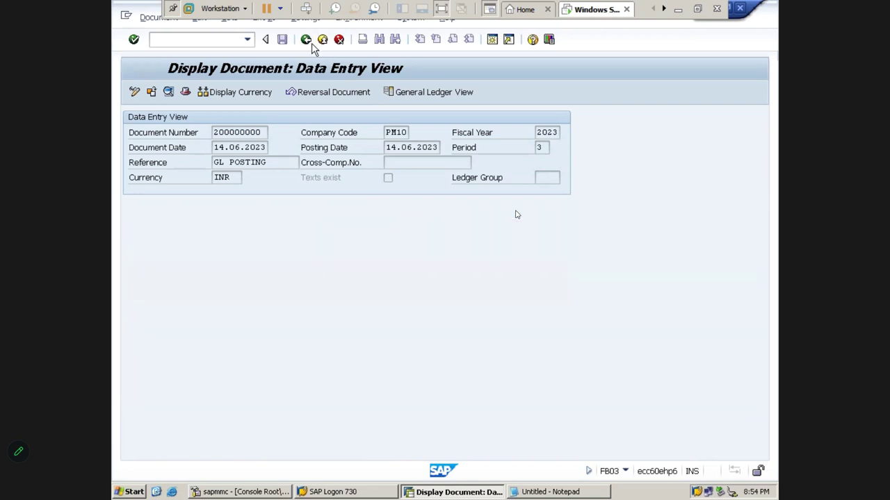
- Leave the reversal transaction with /n and start FB03
click(229, 39)
text(/n)
key(Return)
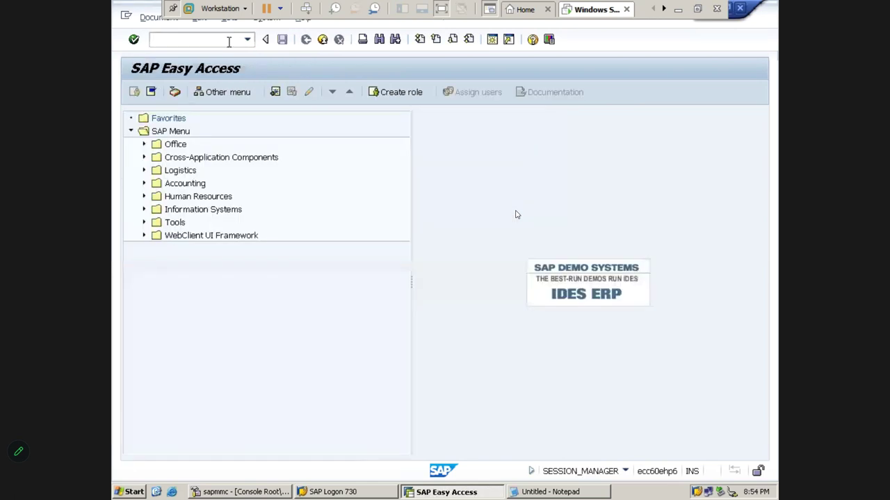
text(FB03)
key(Return)
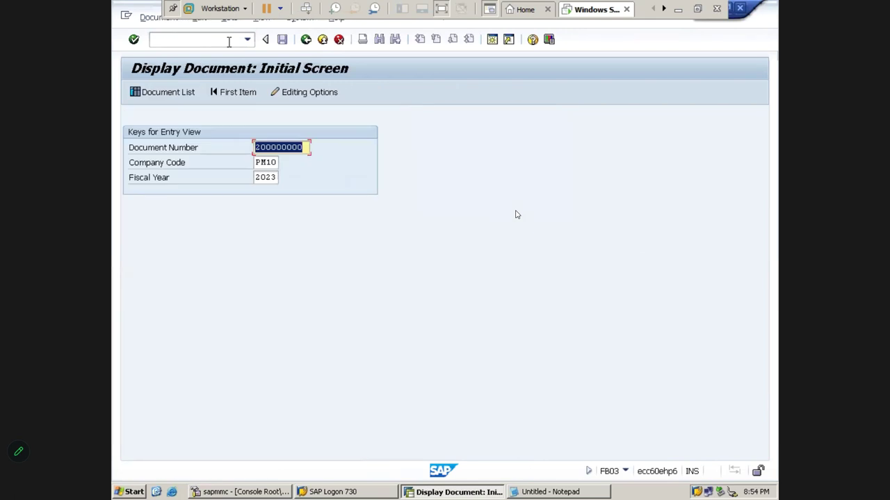
- Clear the document number, run the Document List for PM10 and select 100000009
key(Delete)
key(Tab)
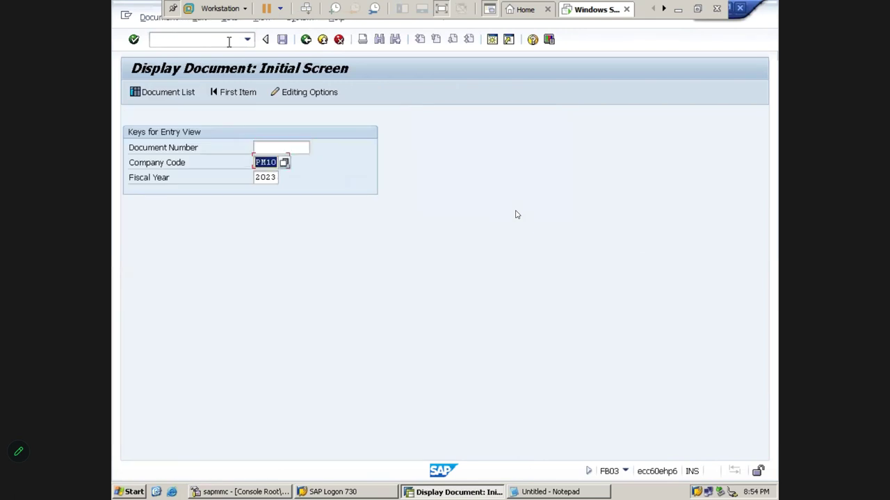
key(Tab)
click(197, 96)
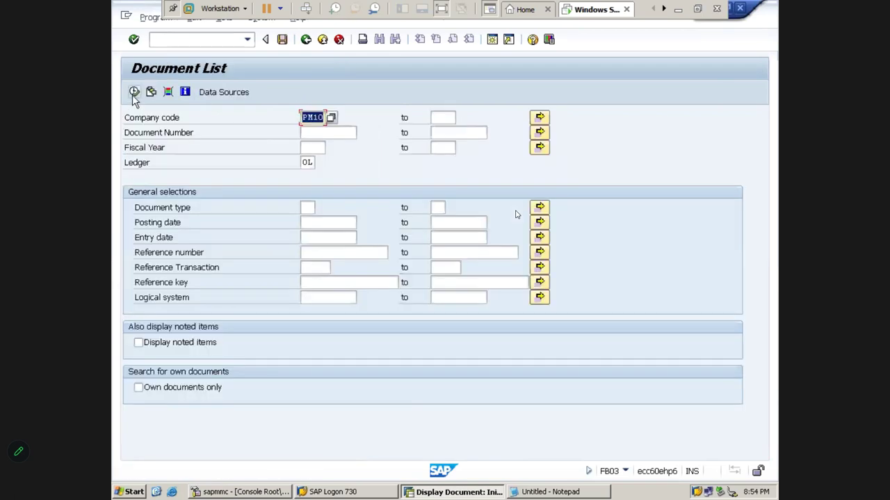
click(133, 95)
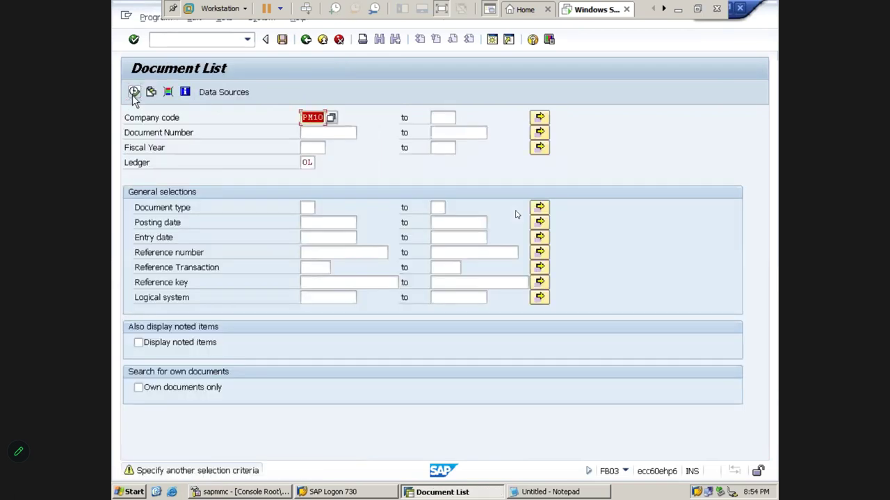
click(133, 94)
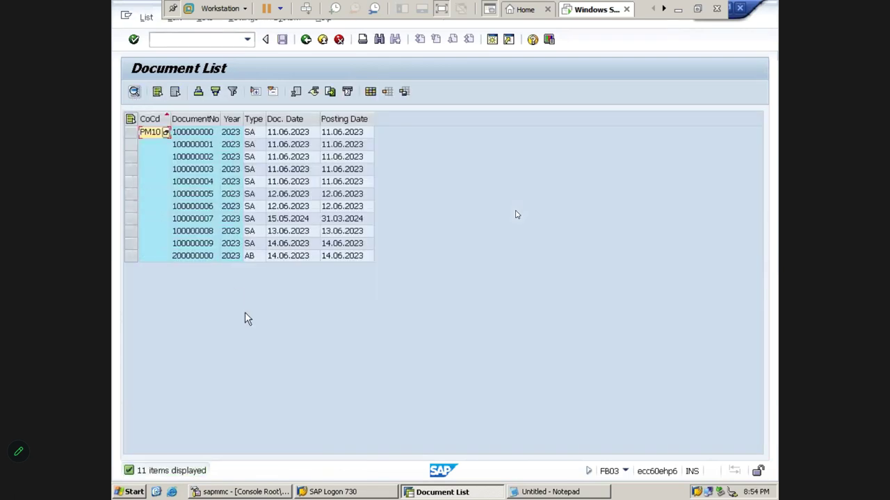
click(131, 244)
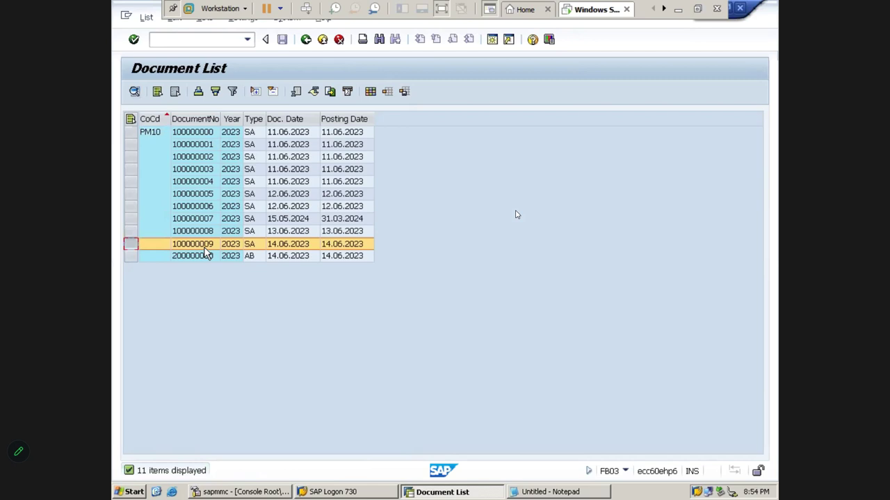
- Review the Comm Paid and Comm Payable line items of original document 100000009
double_click(197, 245)
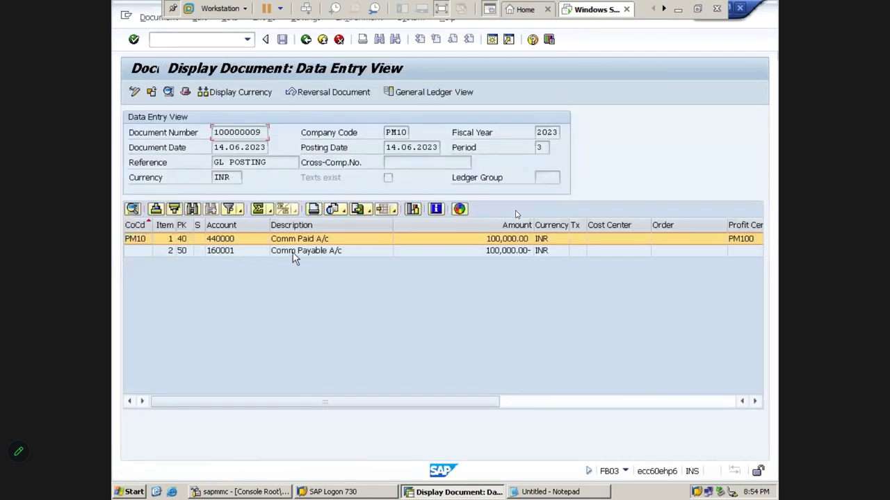
click(295, 252)
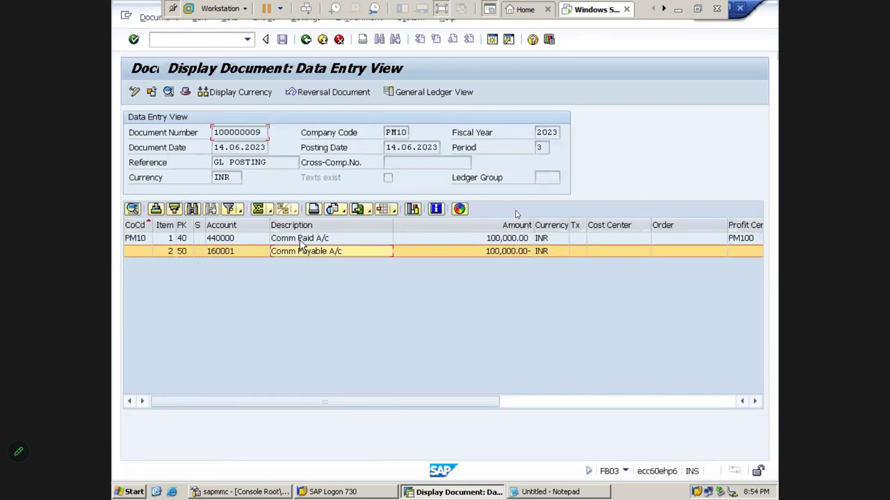
click(299, 240)
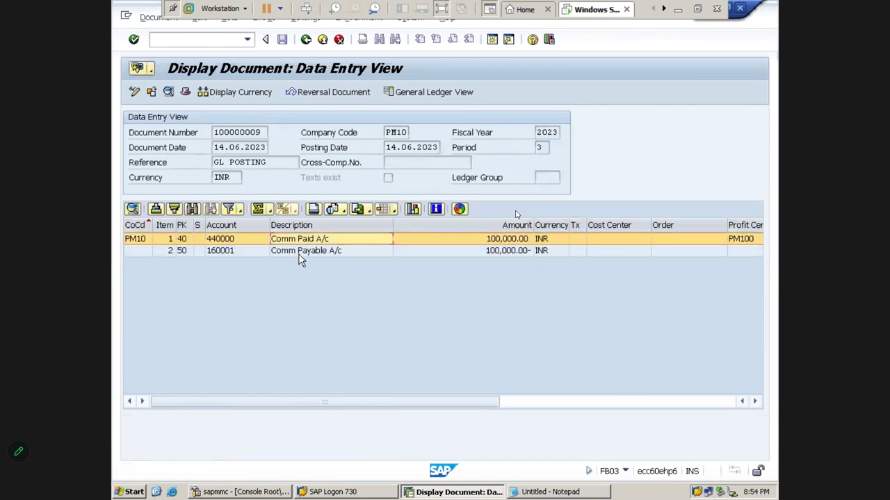
click(300, 252)
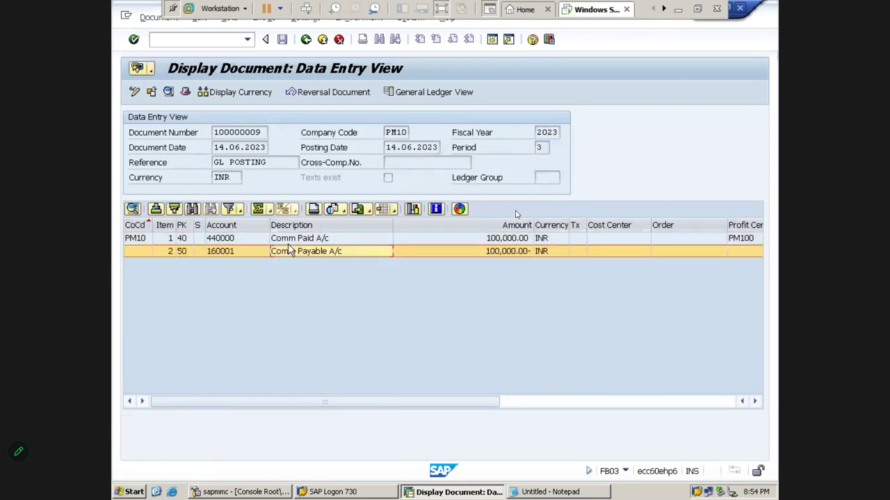
click(288, 243)
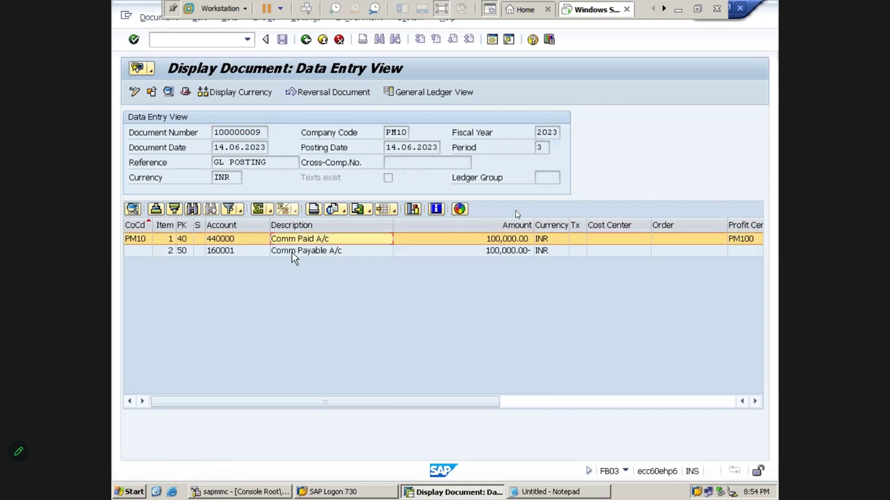
click(292, 253)
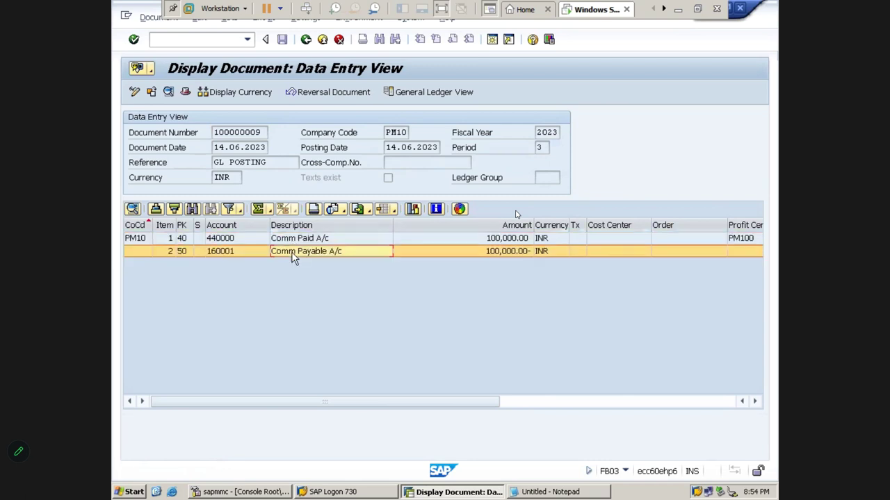
click(306, 40)
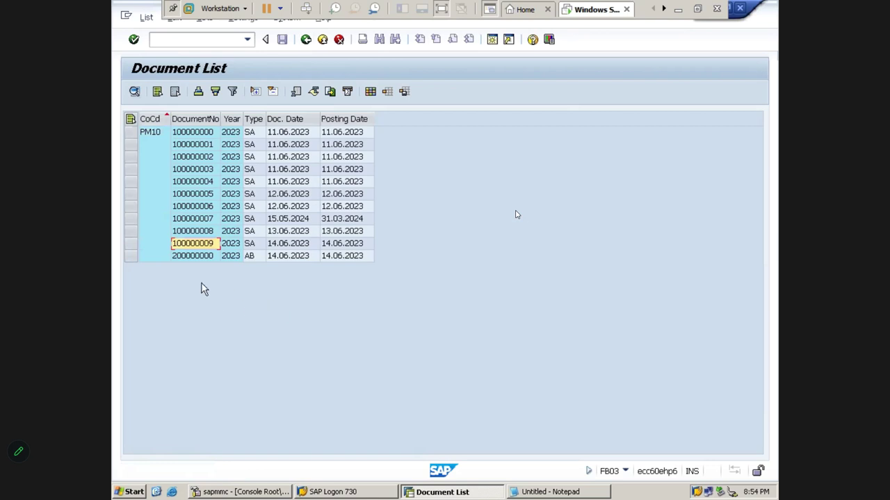
- Review reversal document 200000000, which credits 440000 and debits 160001
click(189, 257)
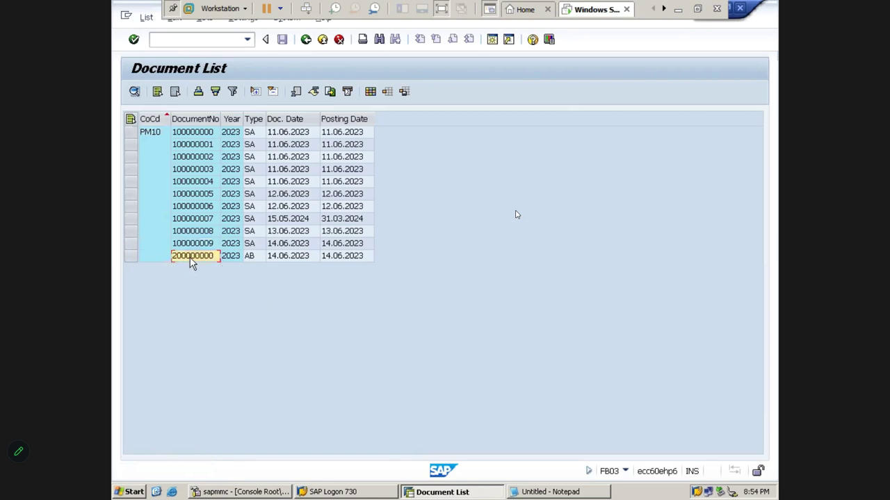
double_click(192, 263)
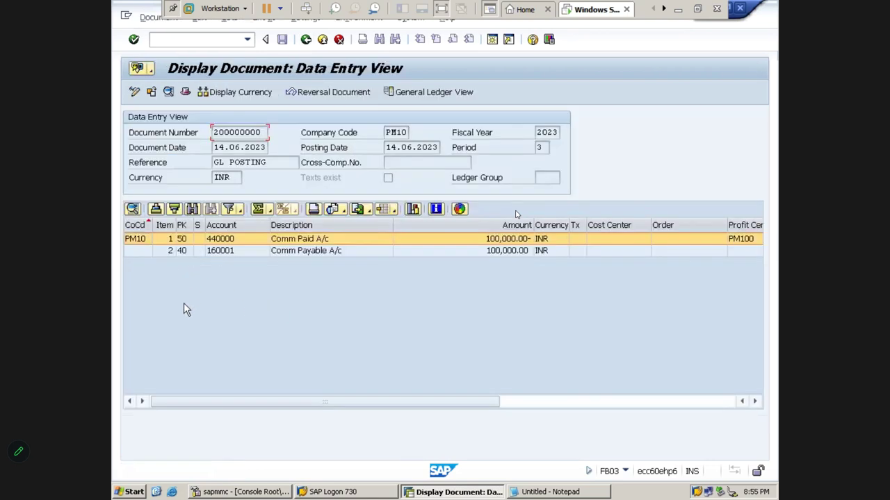
click(197, 253)
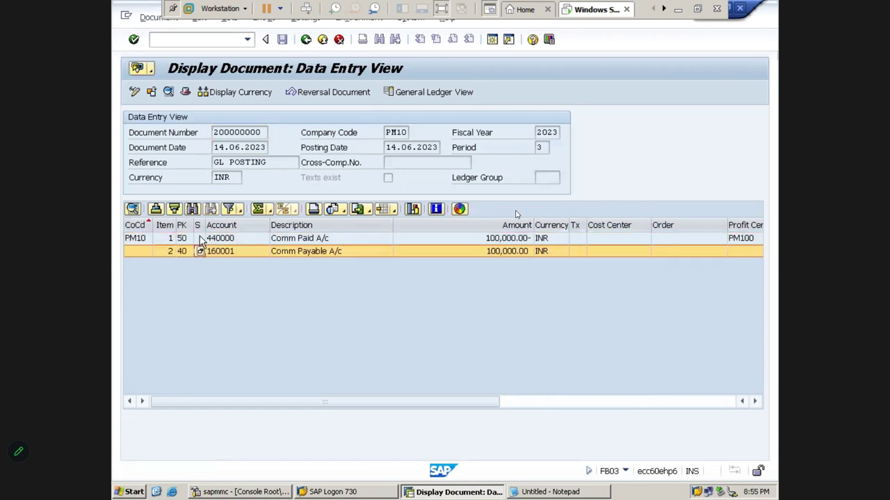
click(200, 239)
click(201, 253)
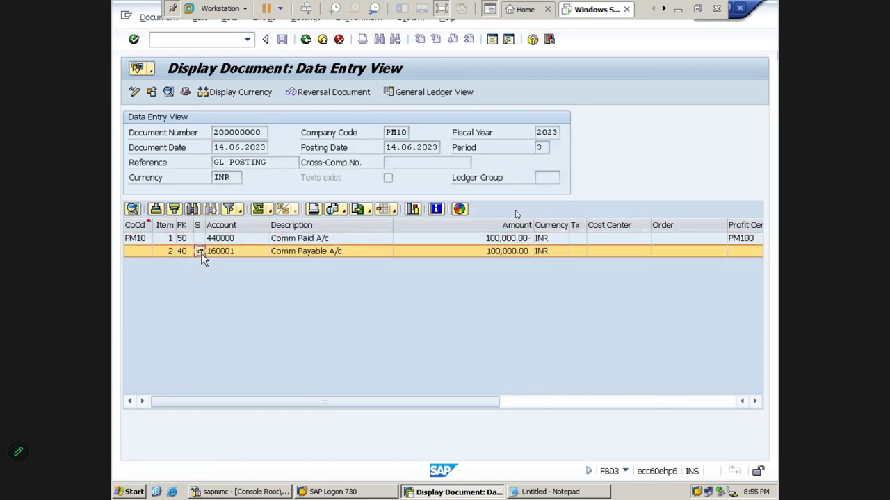
click(300, 243)
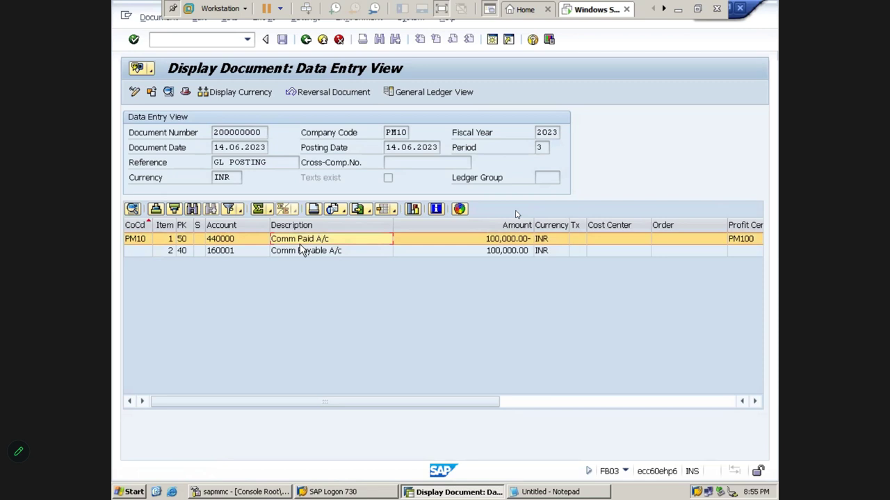
click(306, 39)
- Return to the SAP main menu with /n and minimize SAP GUI to show the Excel sheet
click(229, 40)
text(/)
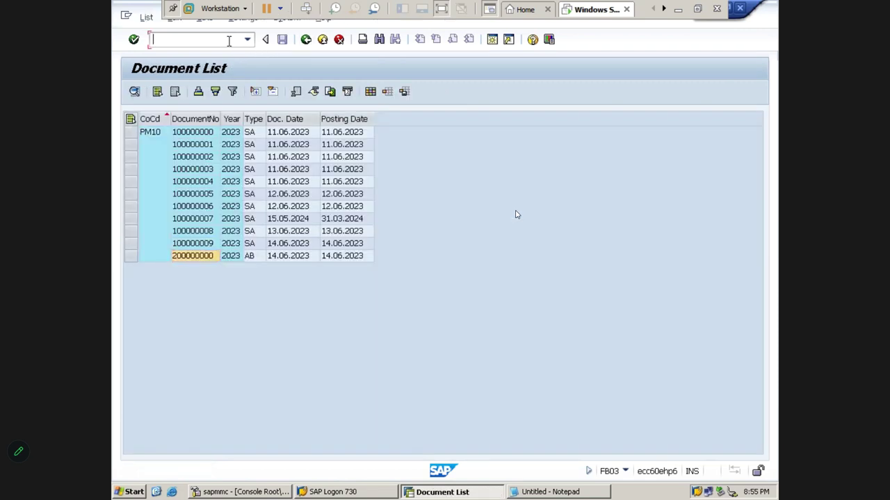
text(n)
key(Return)
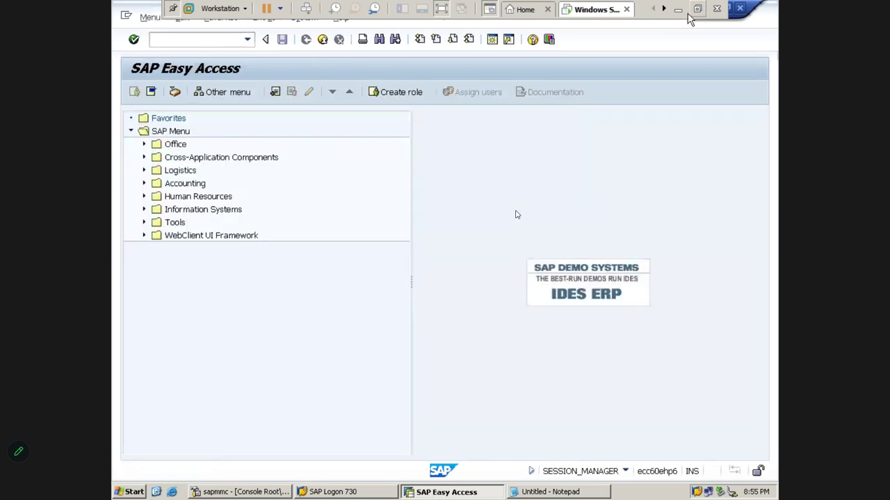
click(678, 11)
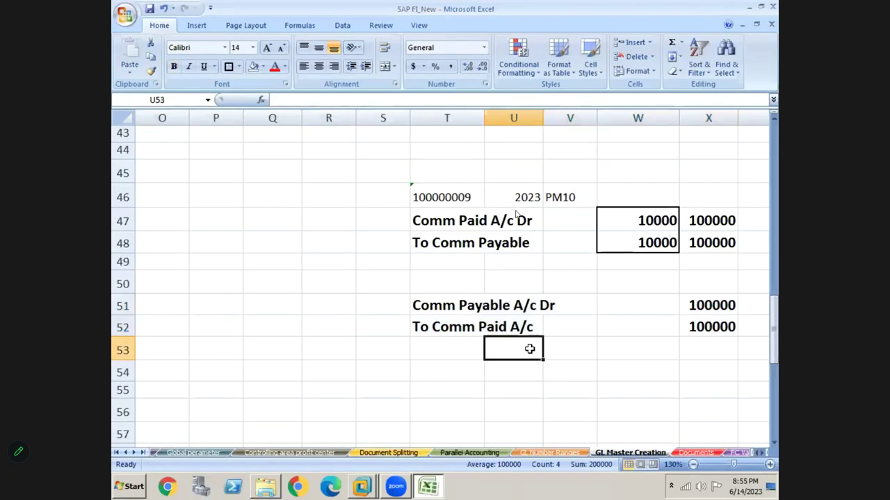
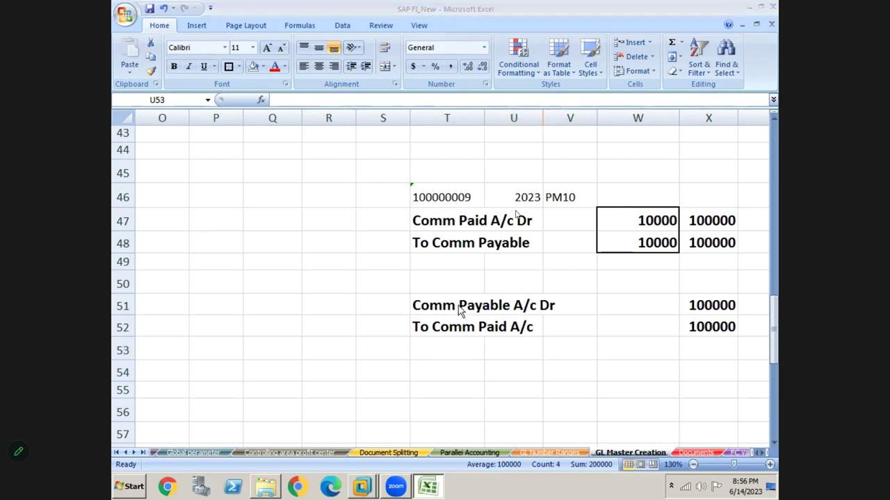
- Leave the commission notes at cell T51 and bring SAP Easy Access to the front
key(Left)
key(Left)
key(Left)
key(Left)
key(Left)
key(Left)
key(Left)
key(Left)
key(Left)
key(Left)
key(Right)
key(Right)
key(Right)
key(Right)
key(Right)
key(Right)
key(Right)
key(Right)
key(Right)
key(Right)
key(Right)
key(Right)
key(Right)
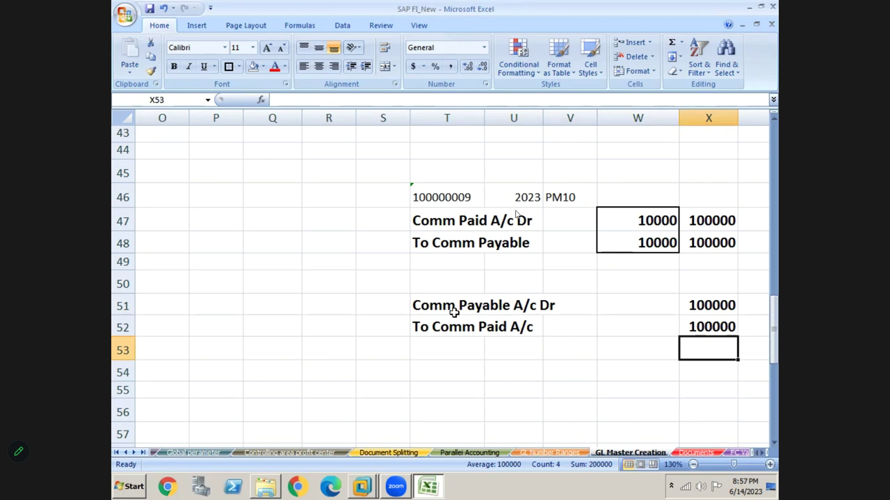
click(453, 313)
key(alt+Tab)
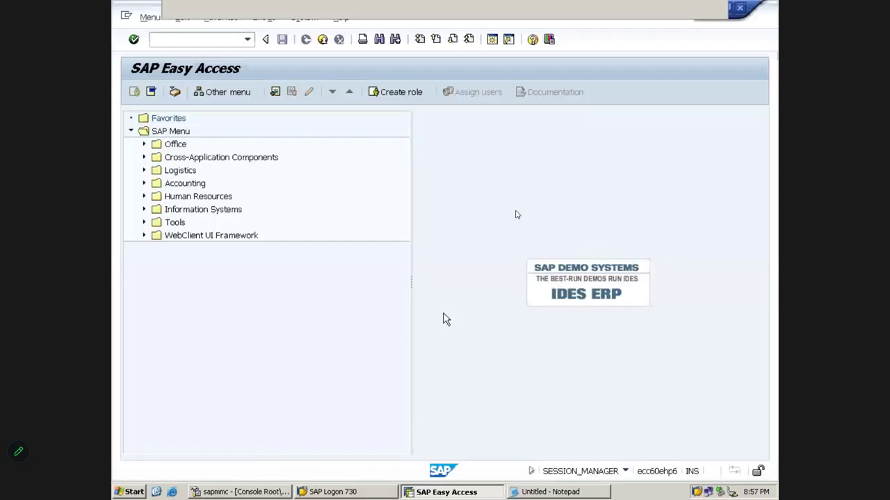
- Open FB03 Display Document for PM10 2023, cut document number 200000000, and return to Excel cell T50
click(200, 40)
text(FB03)
key(Return)
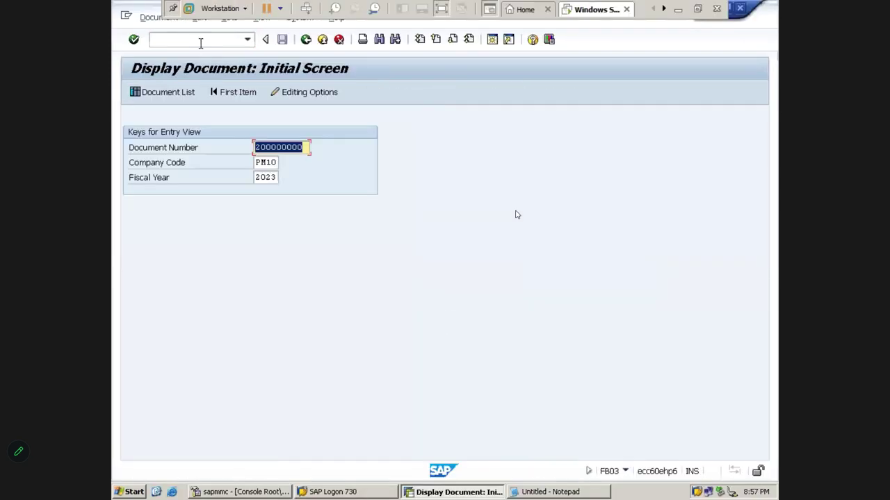
key(Delete)
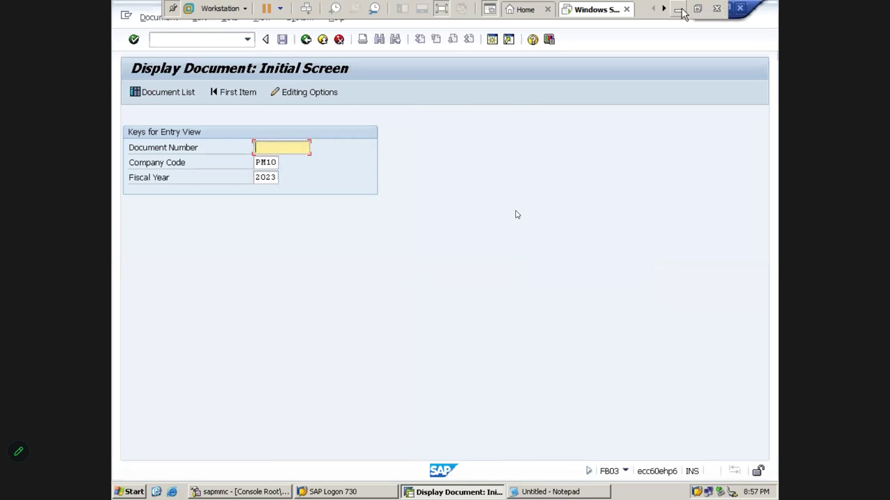
key(alt+Tab)
click(424, 284)
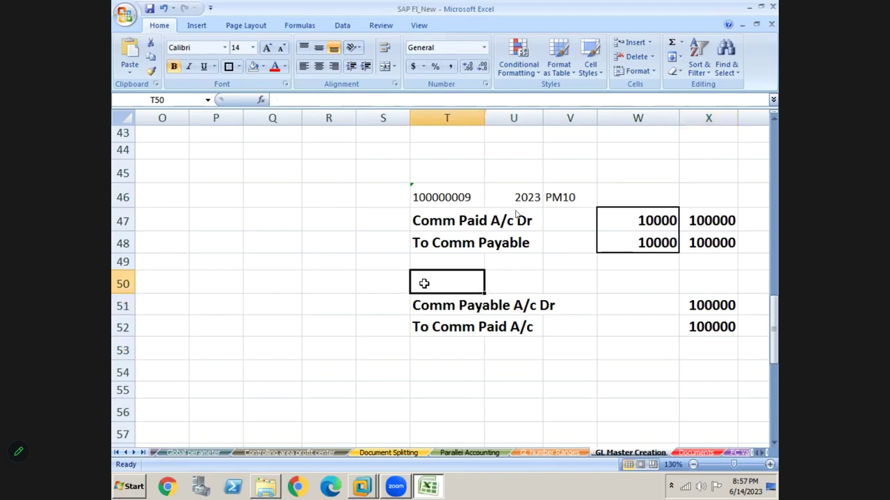
- Fill the reversal header row T50:V50 with 200000000, 2023 and PM10
text(200000000)
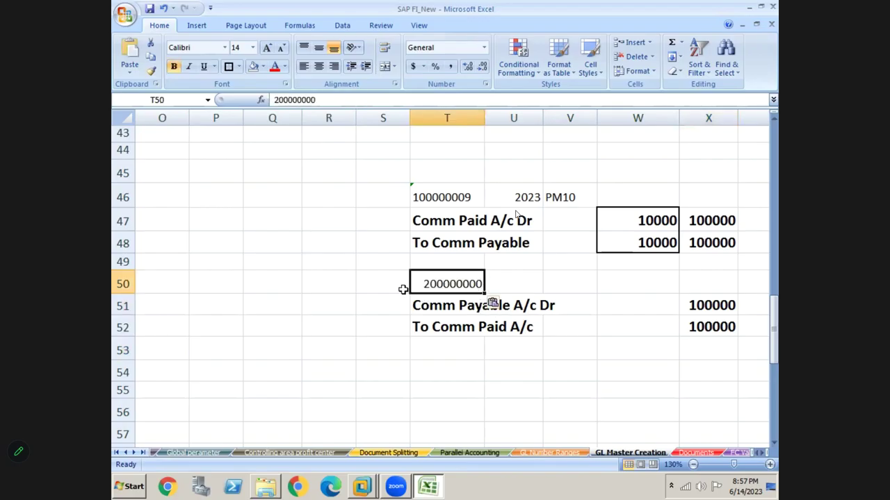
key(Down)
key(Up)
key(Right)
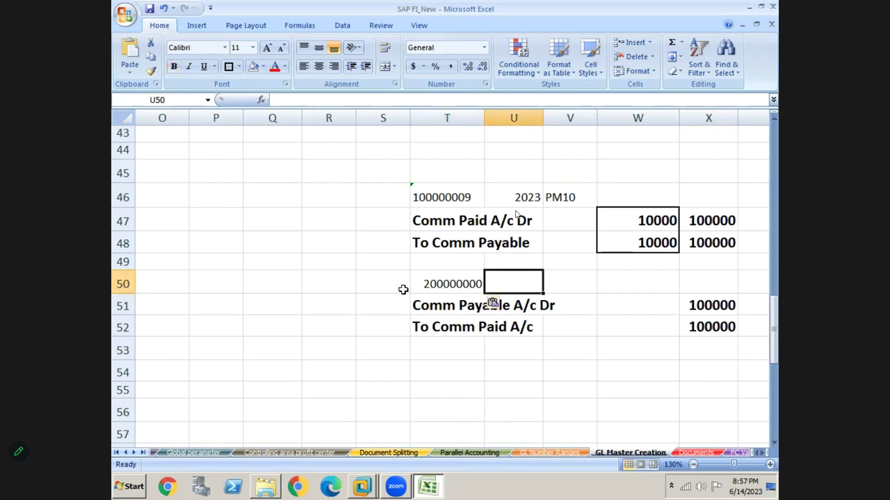
text(2023)
key(Return)
key(Up)
key(Right)
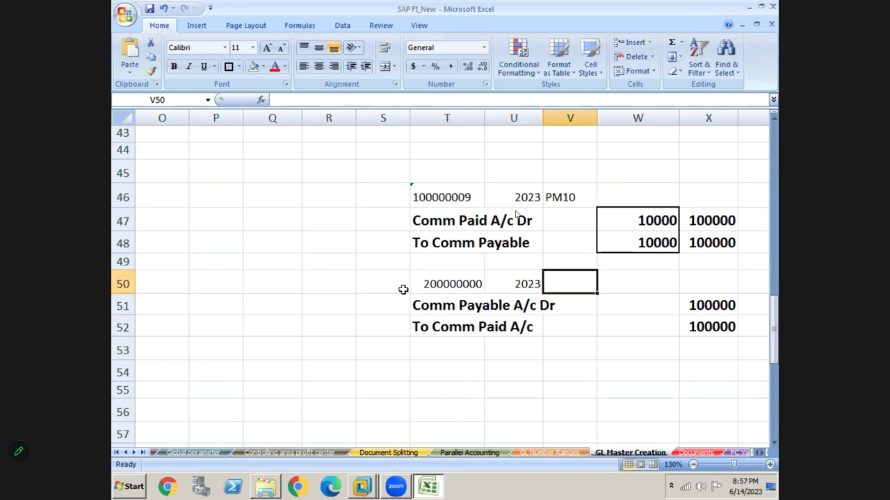
text(PM10)
key(Up)
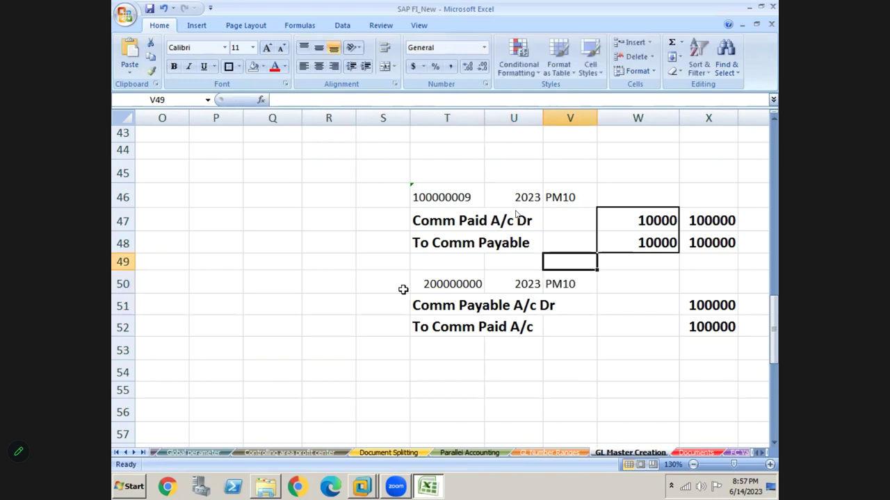
key(Down)
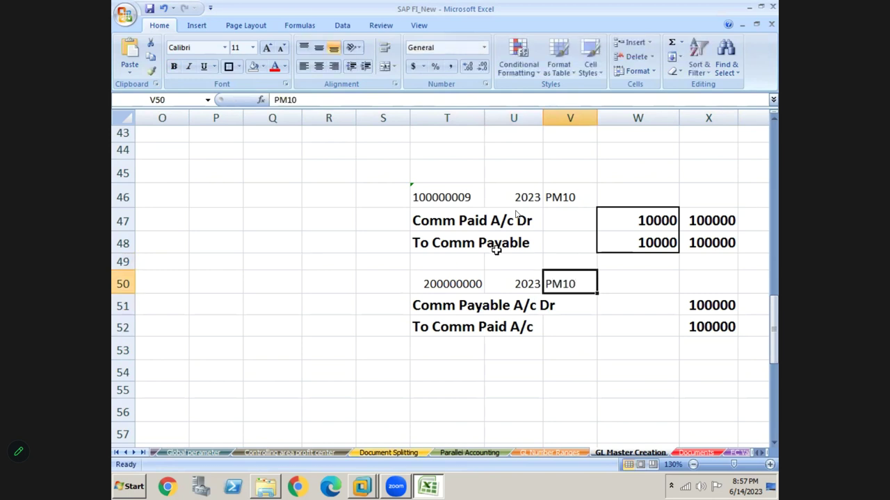
- Select the original entry block from T46 to row 49, then the second entry block from T50
click(443, 200)
key(shift+Right)
key(shift+Right)
key(shift+Right)
key(shift+Right)
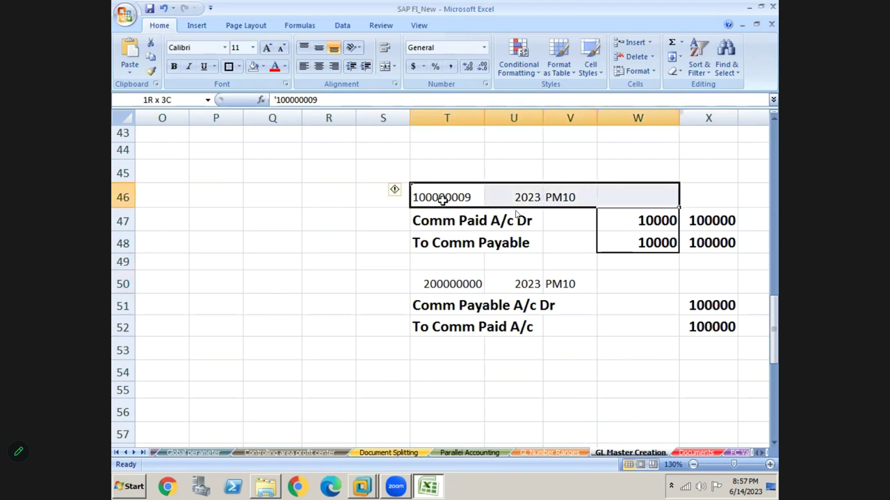
key(shift+Down)
key(shift+Down)
key(shift+Down)
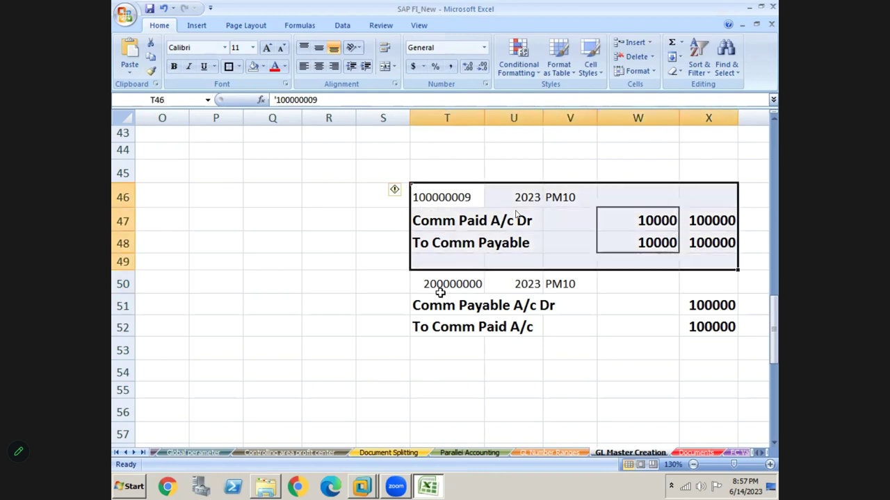
click(441, 289)
key(shift+Right)
key(shift+Right)
key(shift+Right)
key(shift+Right)
key(shift+Down)
key(shift+Down)
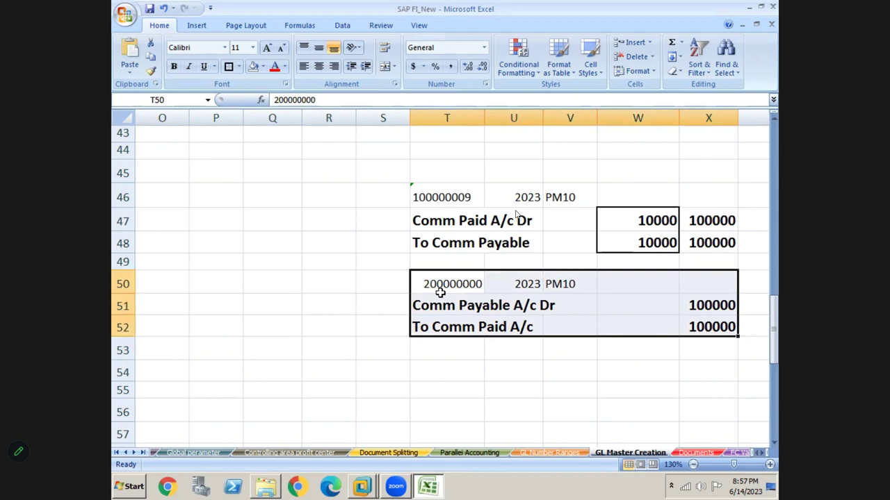
- Clear the 10000 amounts from W47:W48 and remove the border around them
click(638, 214)
key(shift+Down)
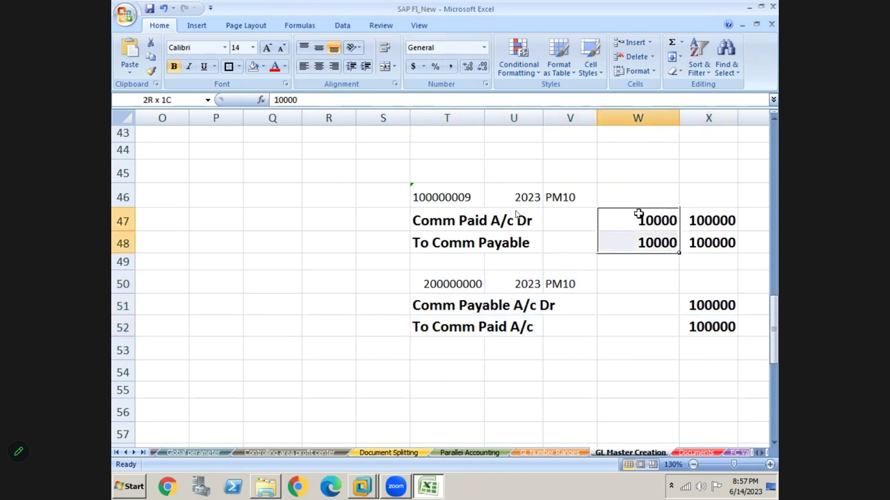
key(Delete)
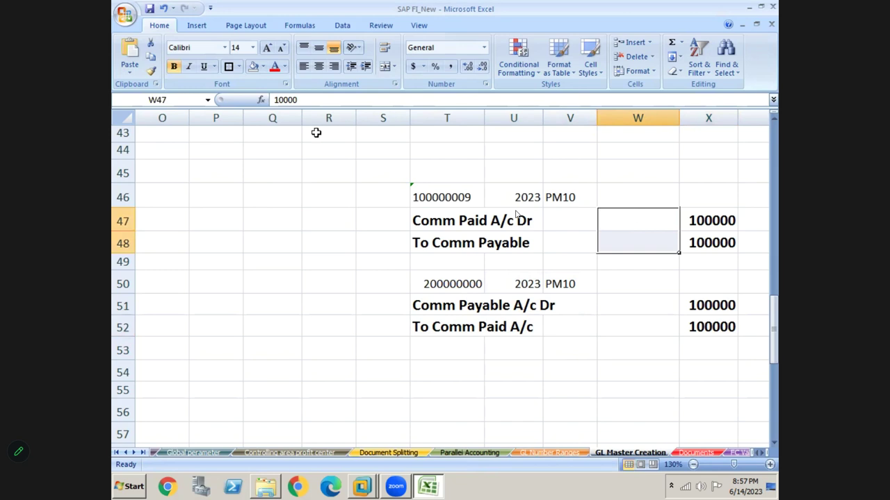
click(242, 69)
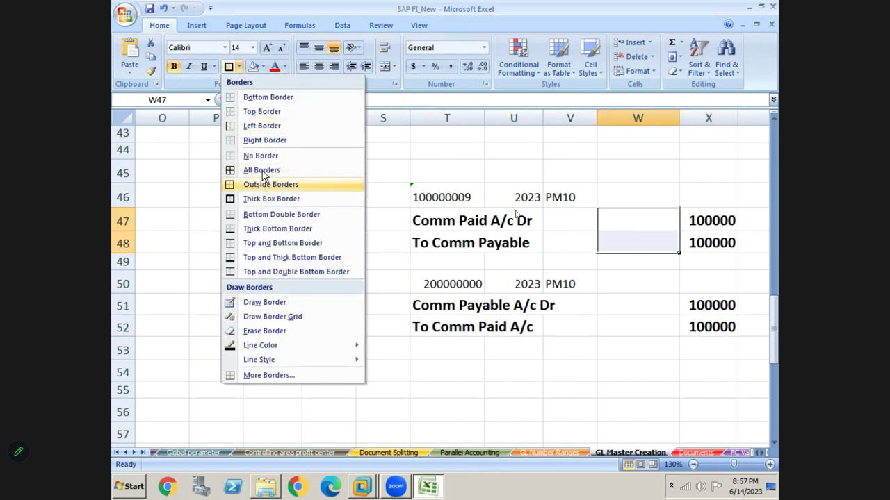
click(262, 157)
click(304, 246)
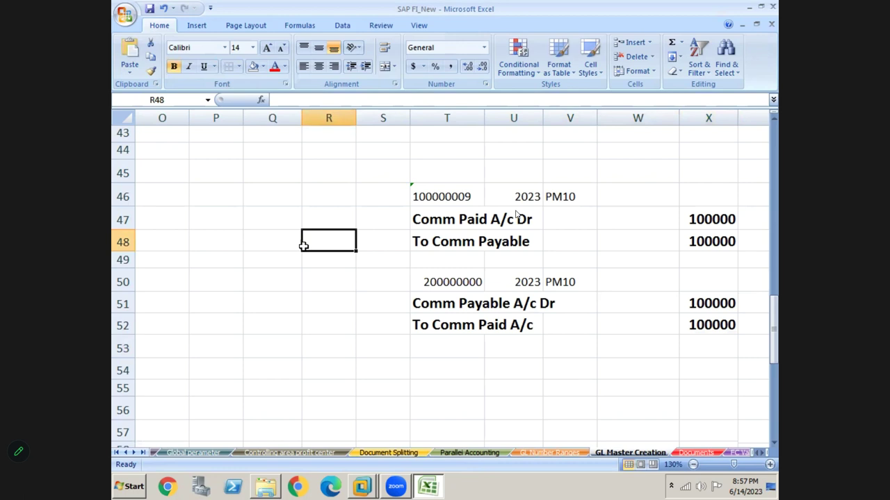
key(Left)
key(Left)
key(Left)
key(Left)
key(Left)
key(Left)
key(Left)
key(Left)
key(Left)
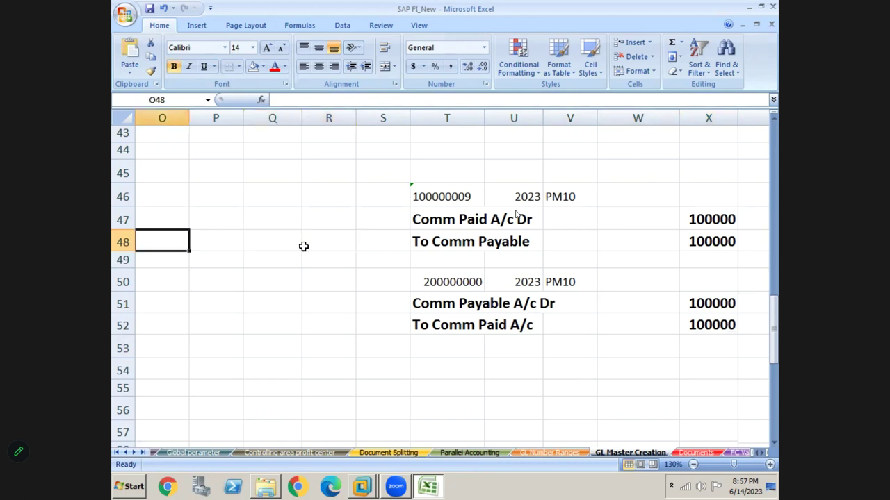
key(Left)
key(Left)
key(Left)
key(Left)
key(Left)
key(Left)
key(Left)
key(Left)
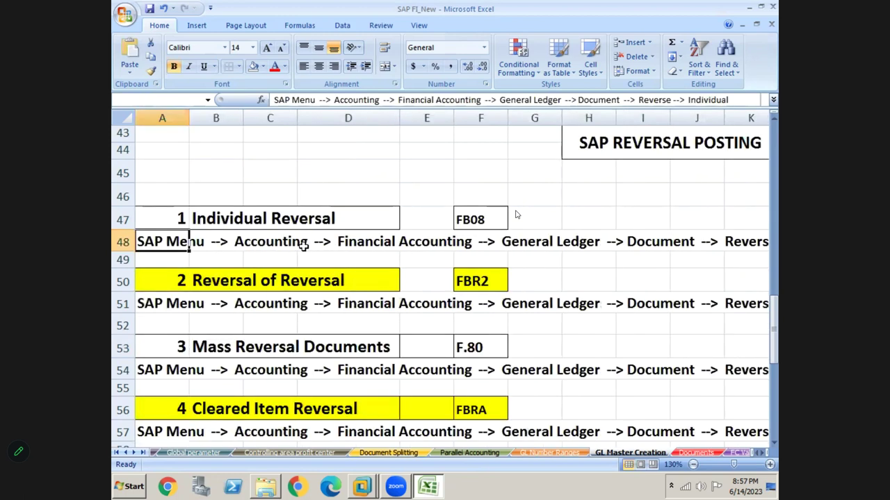
key(Down)
key(Down)
key(Down)
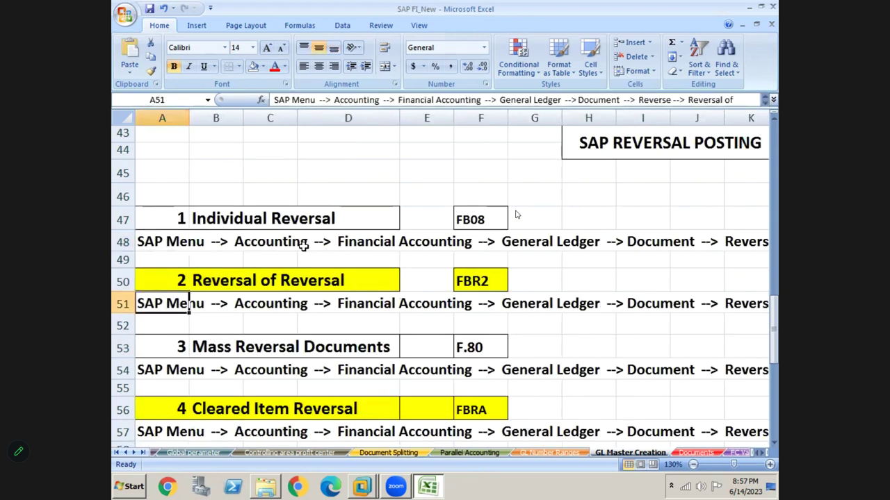
key(Up)
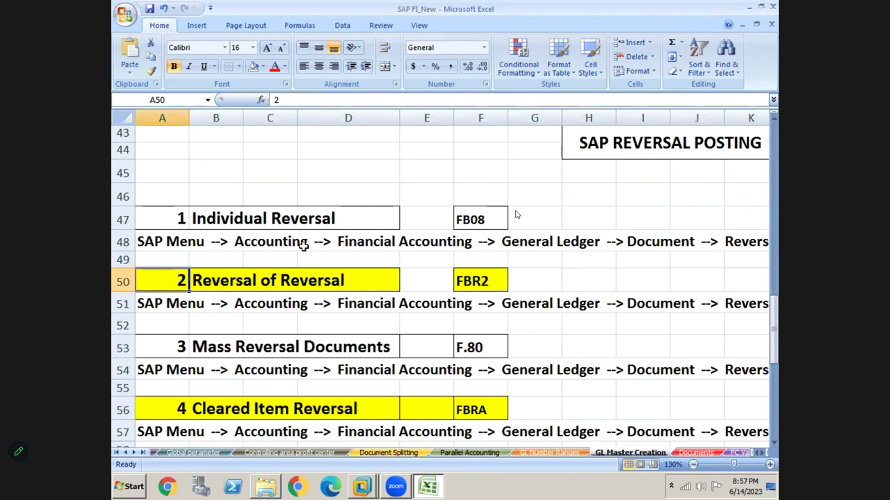
key(Right)
key(Right)
key(Right)
key(Right)
key(Right)
key(Right)
key(Right)
key(Right)
key(Right)
key(Right)
key(Right)
key(Right)
key(Right)
key(Right)
key(Right)
key(Right)
key(Right)
key(Right)
key(Right)
key(Right)
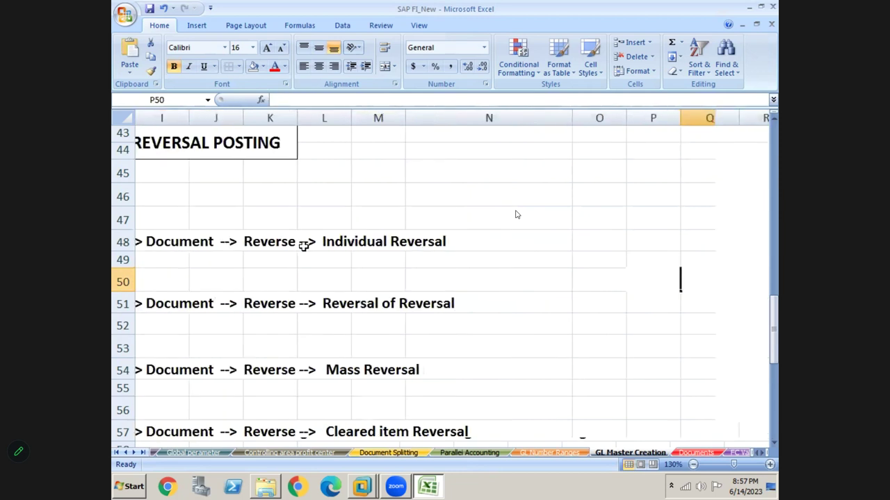
key(Right)
key(Right)
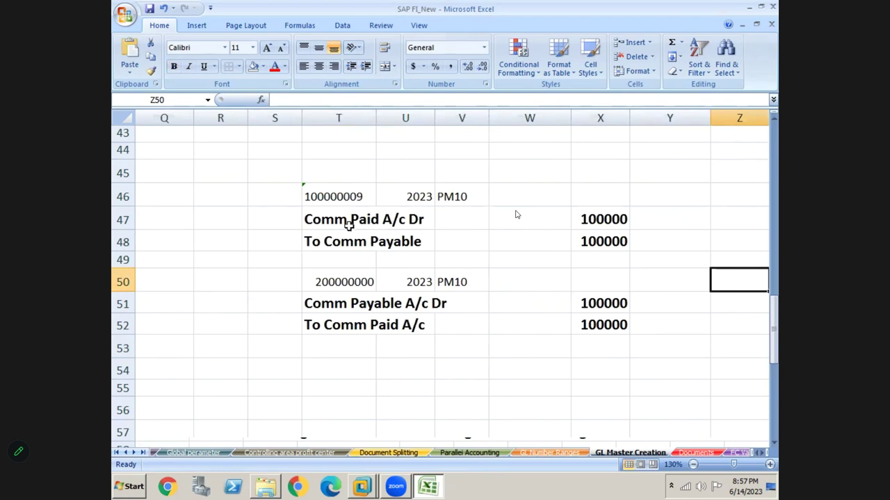
click(333, 202)
key(shift+Right)
key(shift+Right)
key(shift+Right)
key(shift+Right)
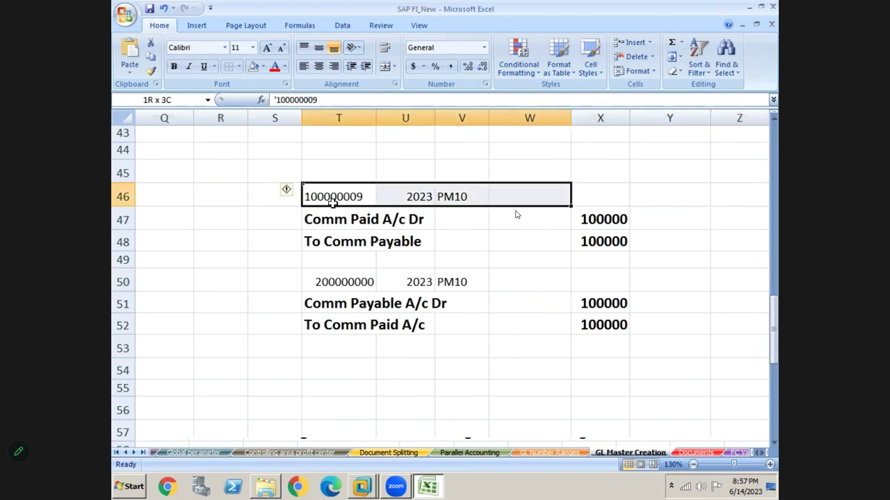
key(shift+Down)
key(shift+Down)
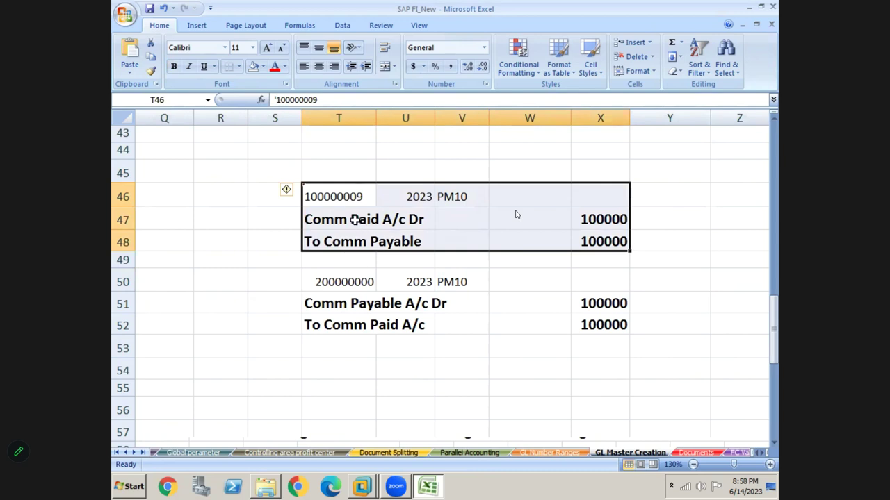
click(323, 277)
key(shift+Right)
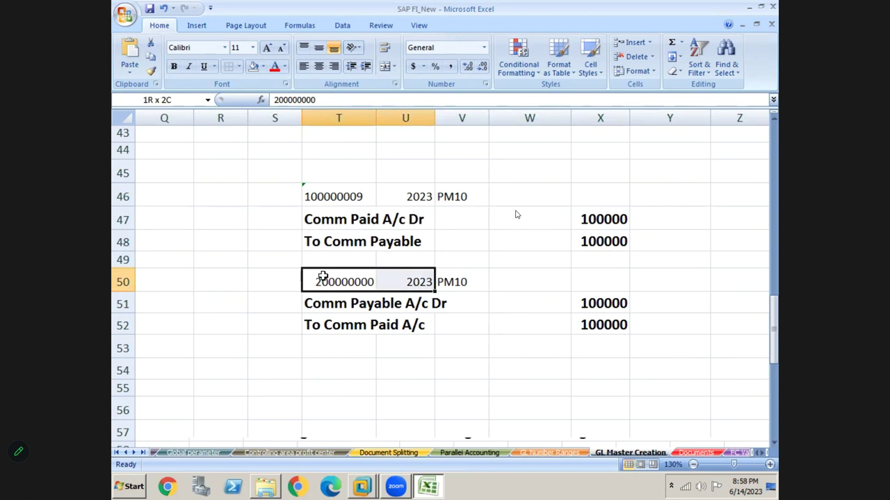
key(shift+Right)
key(shift+Right)
key(shift+Right)
key(shift+Down)
key(shift+Down)
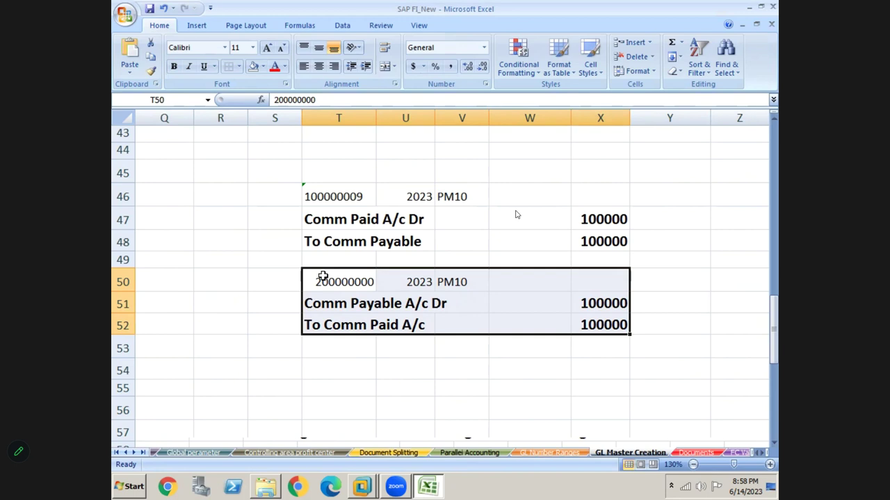
key(Right)
key(Right)
key(Right)
key(Right)
key(Right)
key(Right)
key(Right)
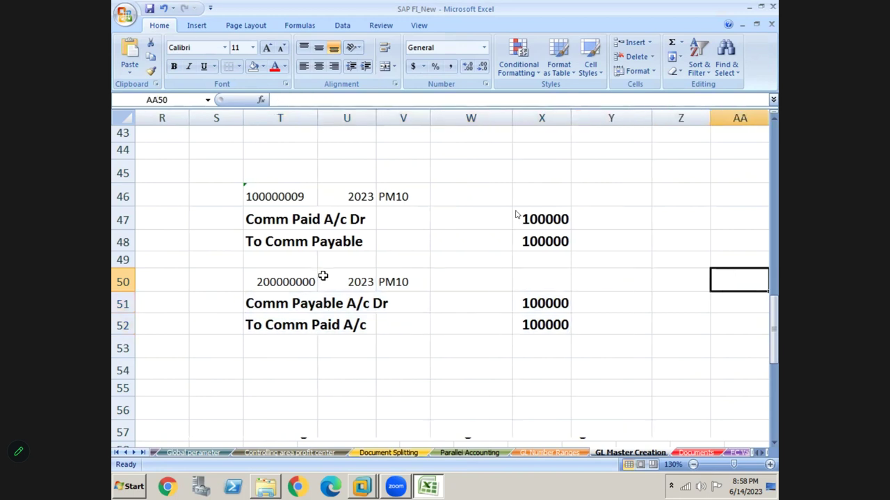
- Enter the end user's name in Z51 with the role 'End user' beside it
click(675, 299)
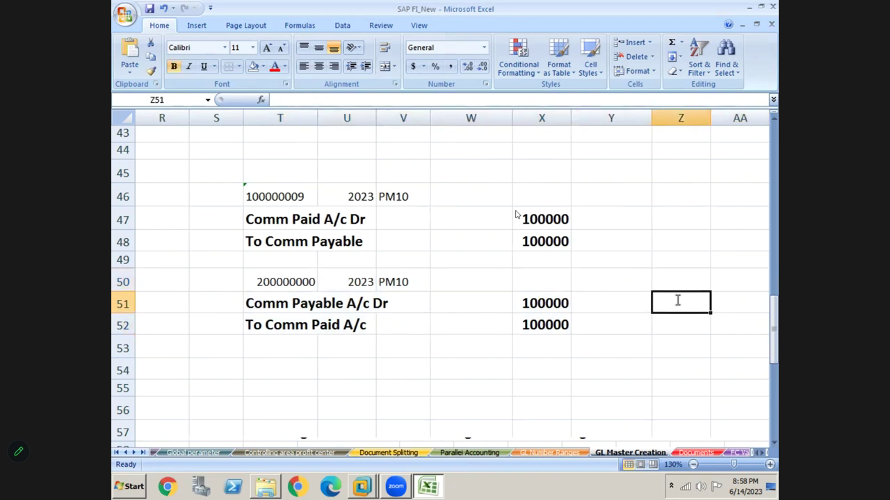
text(puNNAM)
key(BackSpace)
key(BackSpace)
key(BackSpace)
key(BackSpace)
key(BackSpace)
key(BackSpace)
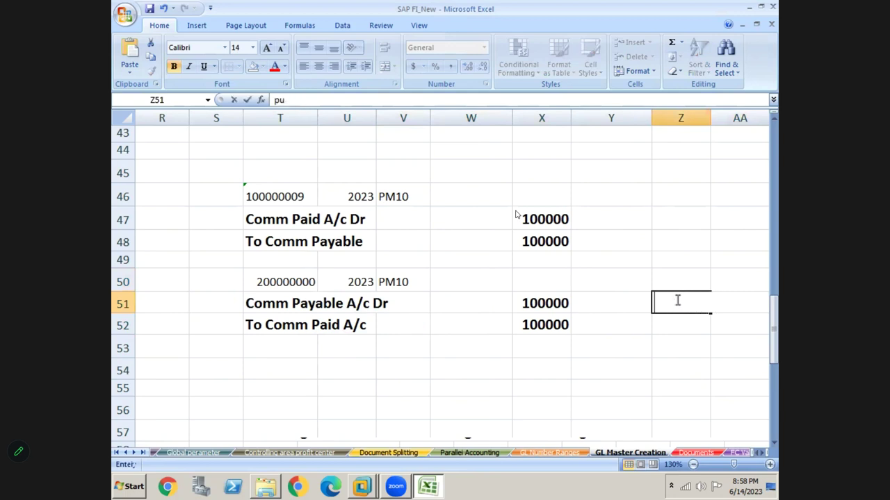
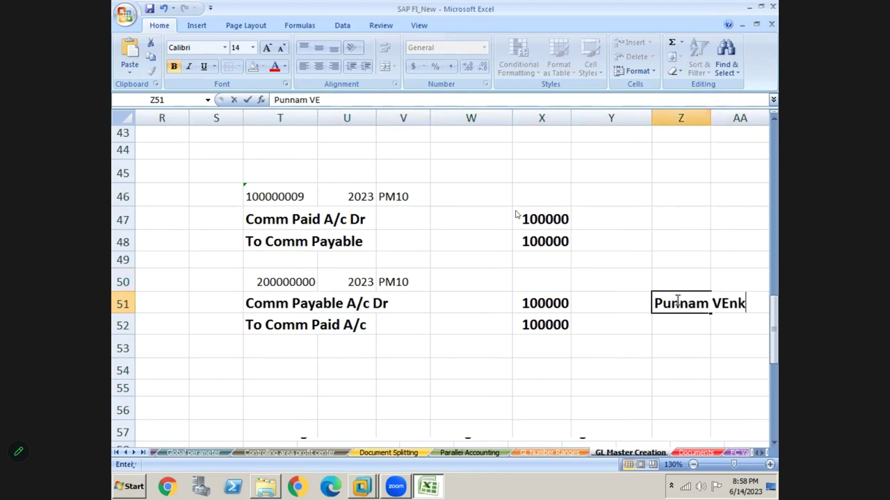
key(Return)
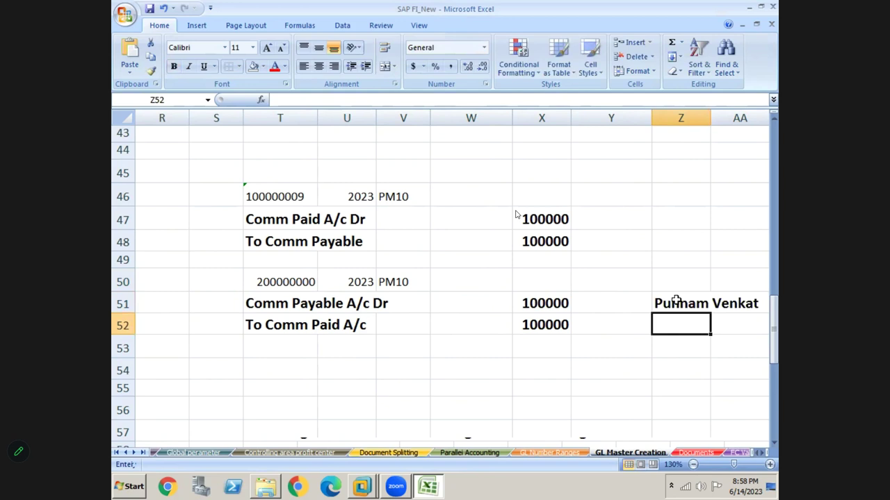
key(Right)
key(Right)
key(Up)
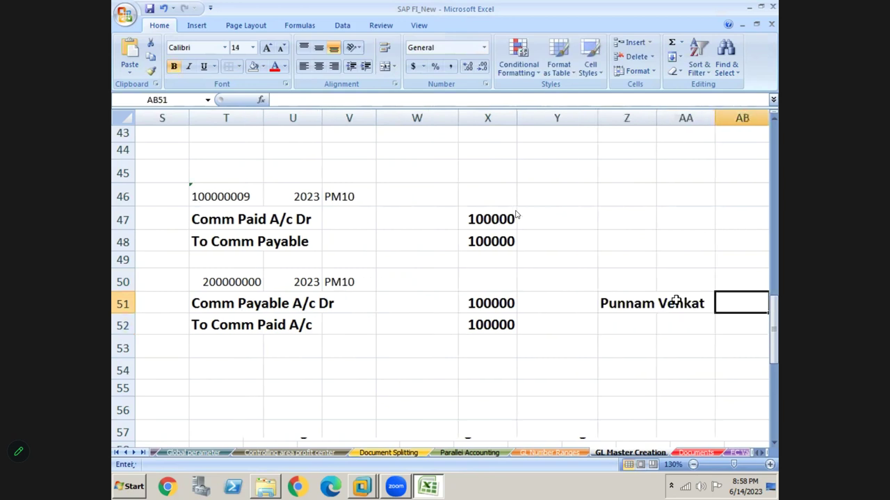
text(End use)
key(Return)
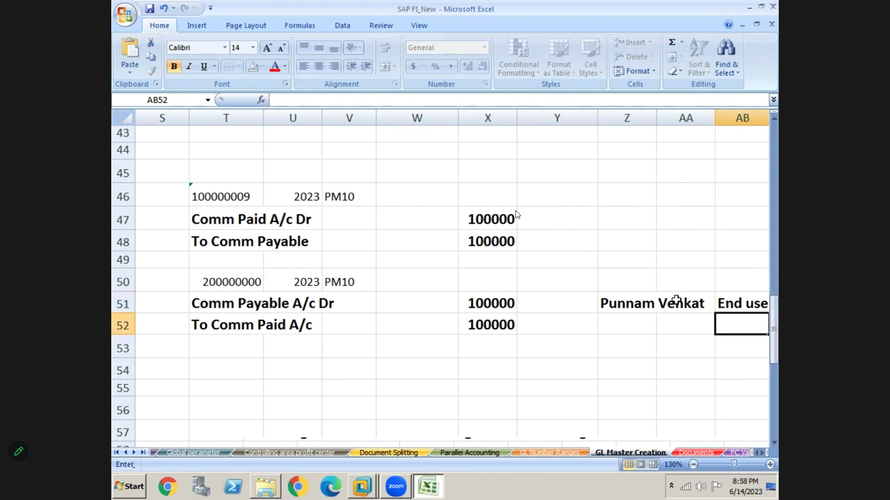
key(Right)
- Enter the manager's name in Z46 and the role 'Manager' in AA46, correcting the misspelling
click(571, 198)
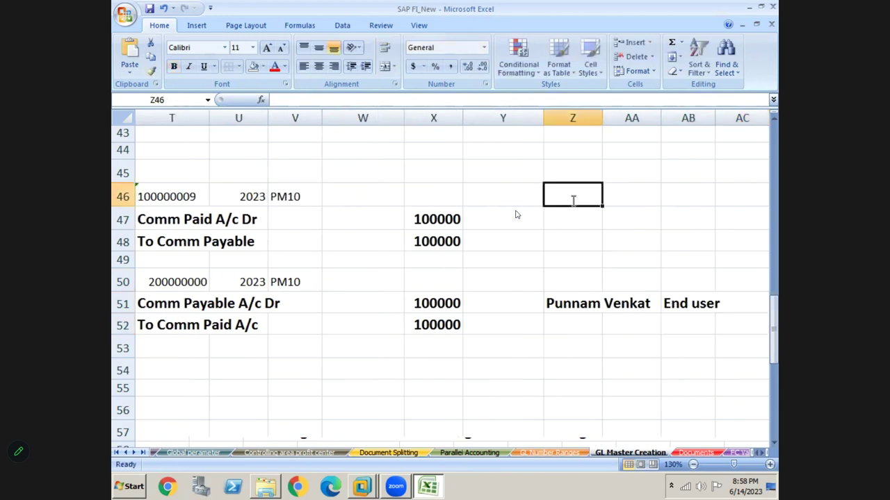
text(Ramu)
key(Right)
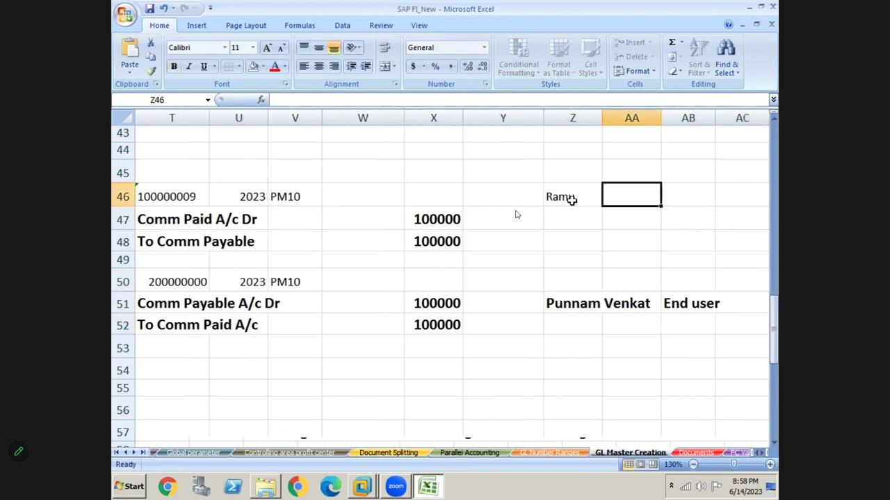
text(Managaer)
key(Return)
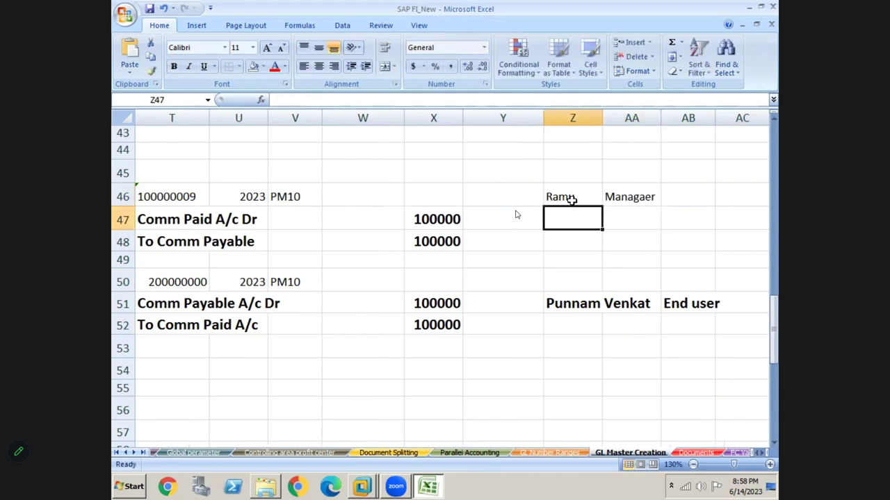
key(Up)
key(Right)
text(Man)
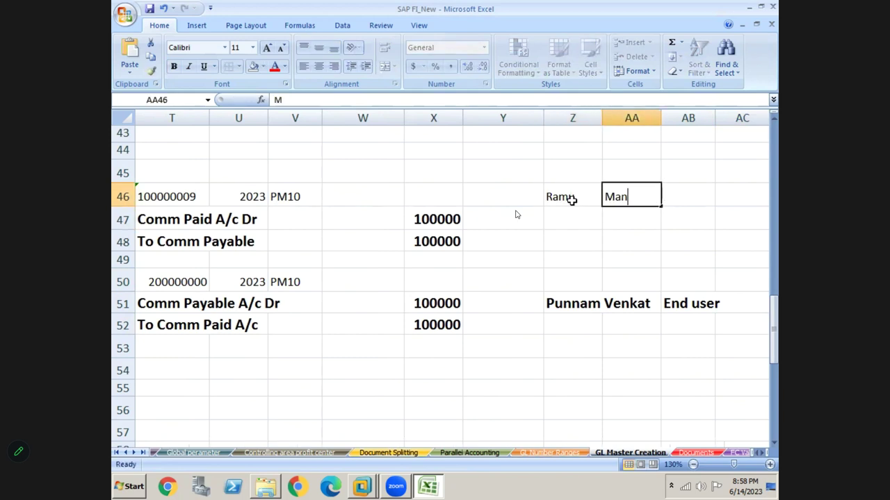
text(ager)
key(Return)
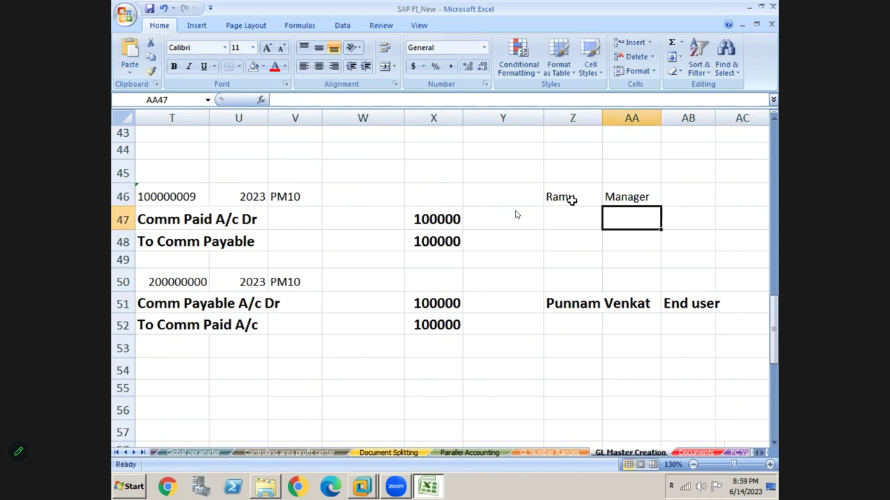
key(Left)
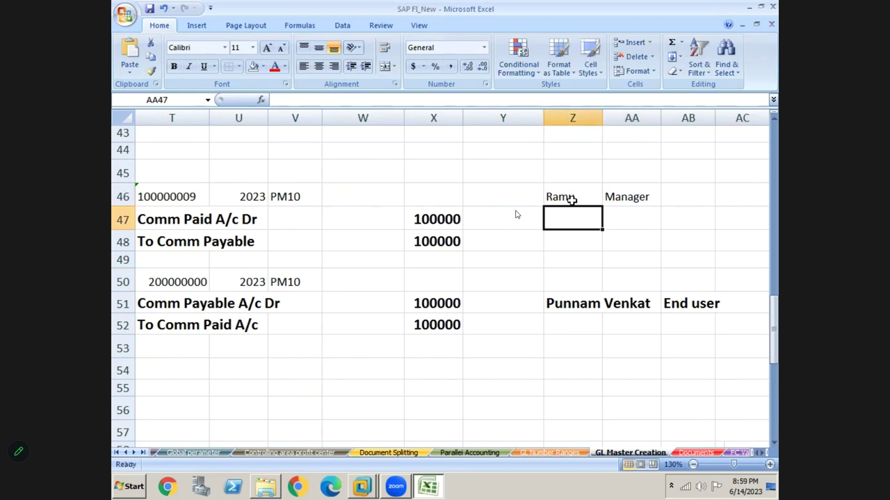
- Draw an arrow line from the manager's name in Z46 down toward row 50
click(196, 25)
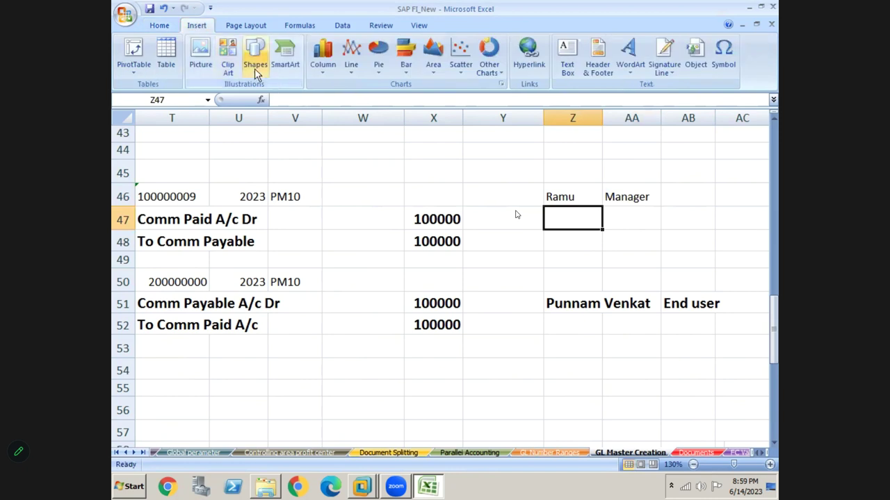
click(255, 68)
click(249, 95)
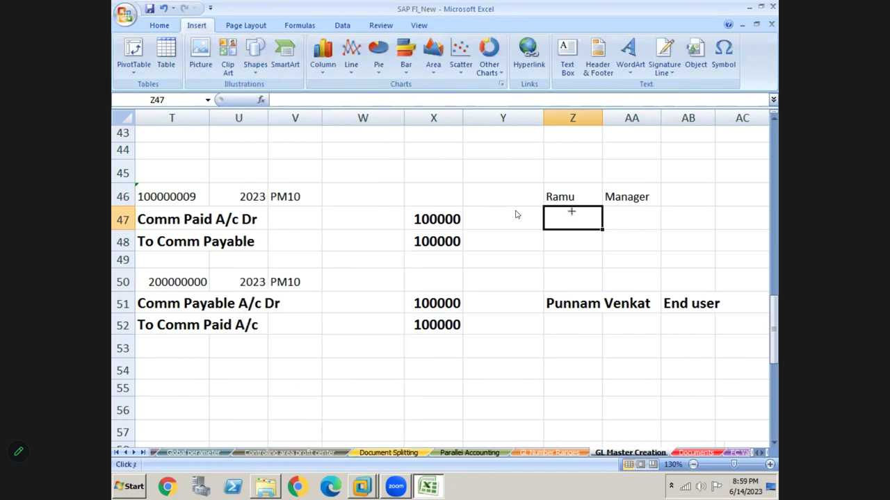
drag(565, 203, 573, 277)
click(531, 373)
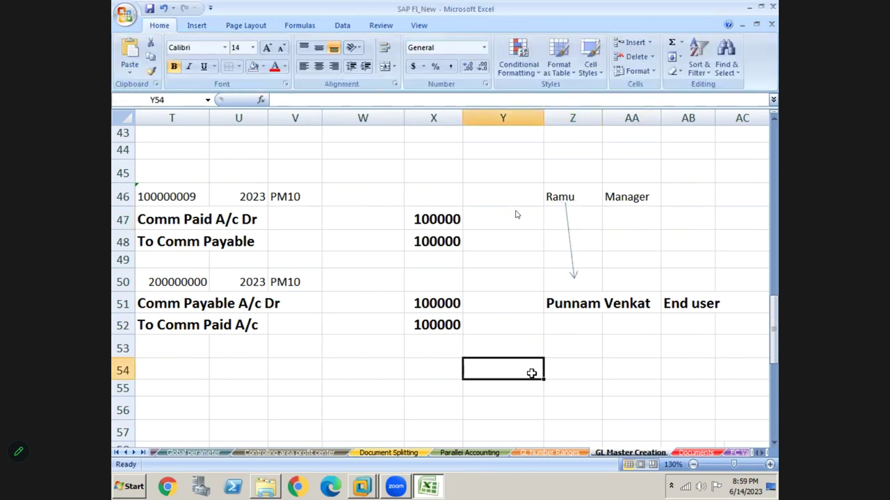
- Select the second entry block starting at document number 200000000 in T50
key(Left)
key(Left)
key(Left)
key(Left)
key(Left)
key(Left)
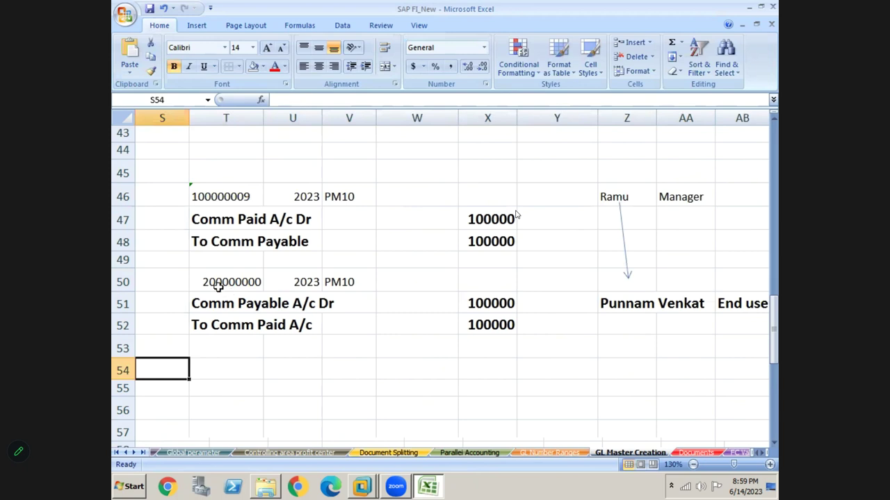
click(214, 281)
key(shift+Right)
key(shift+Right)
key(shift+Right)
key(shift+Right)
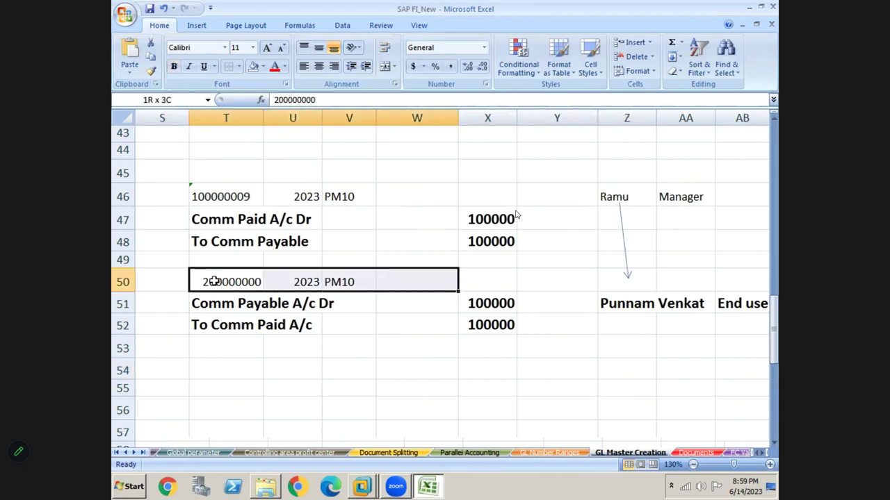
key(shift+Down)
key(shift+Down)
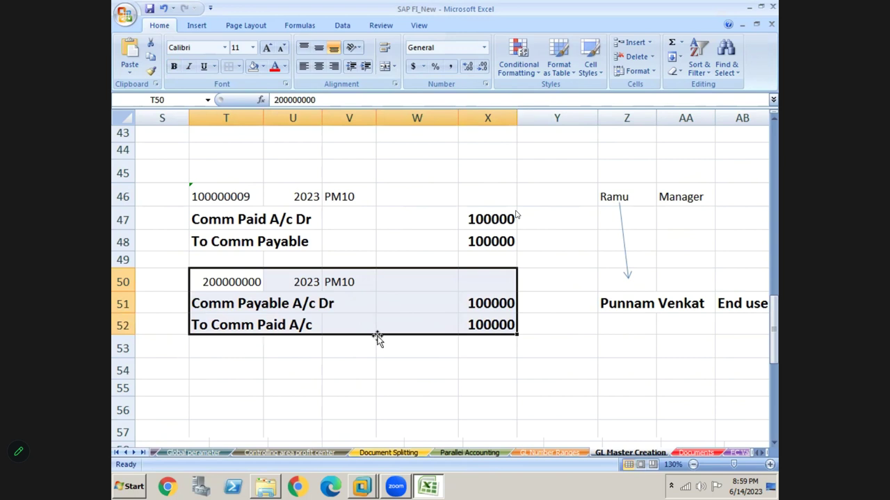
- Enter 10000 in cells W47 and W48
click(410, 221)
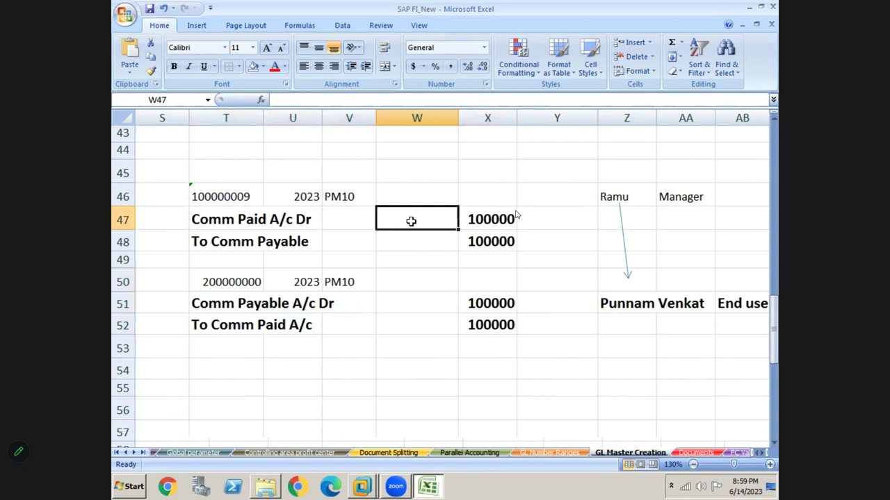
text(10000)
key(Return)
text(10000)
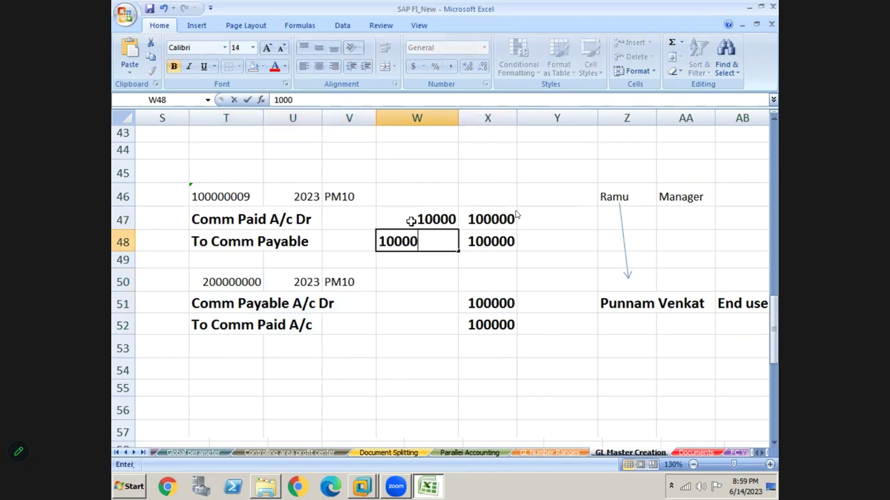
click(411, 221)
- Compare the 100000 amounts in column X with the 10000 amounts in column W
click(498, 226)
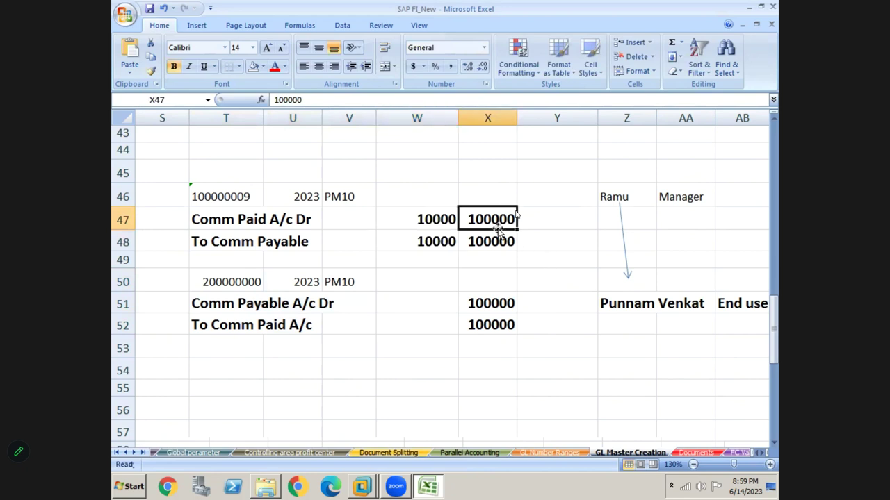
key(shift+Down)
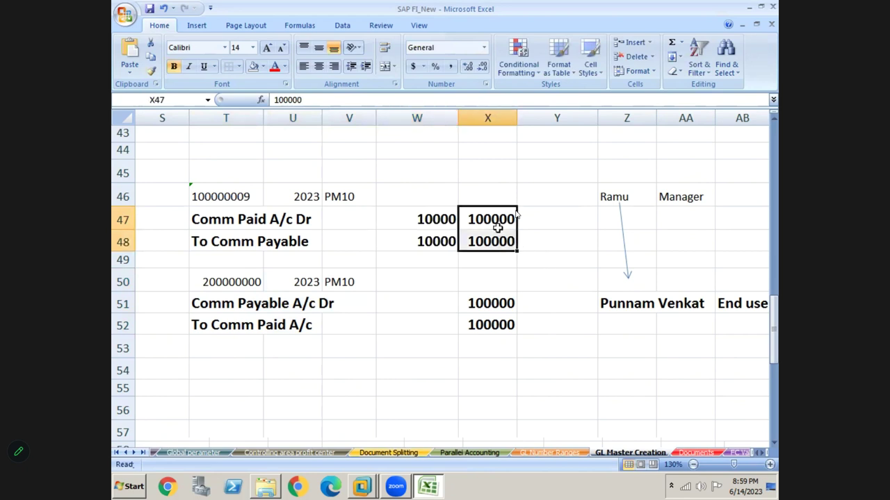
click(441, 224)
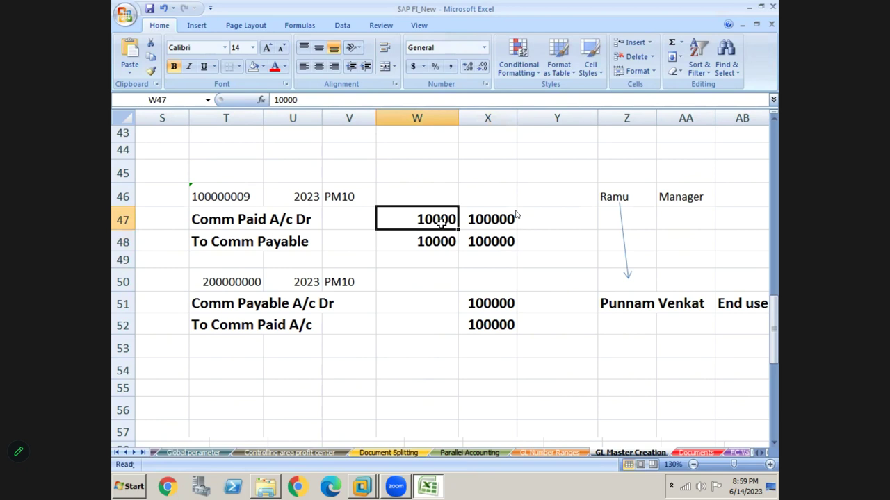
key(shift+Down)
click(488, 220)
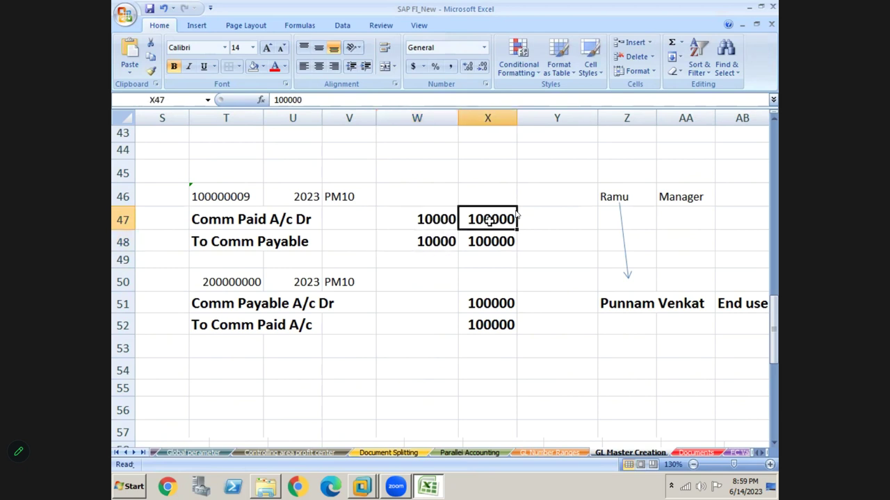
key(shift+Down)
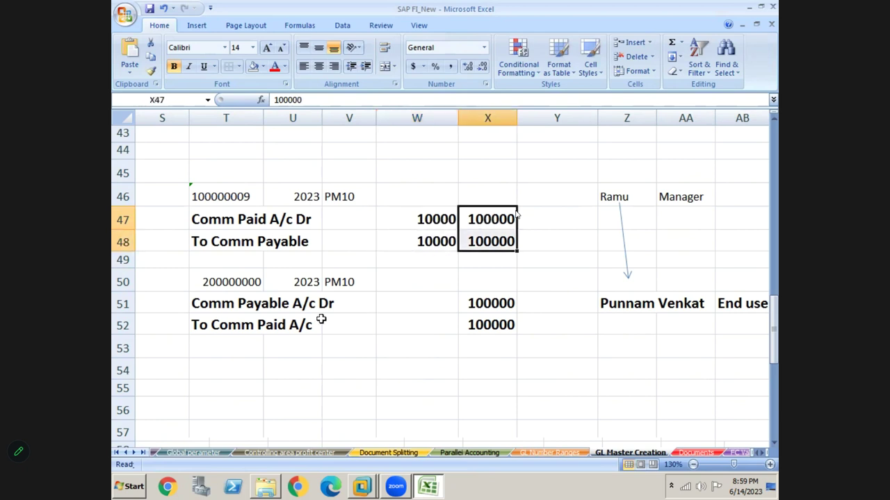
click(221, 308)
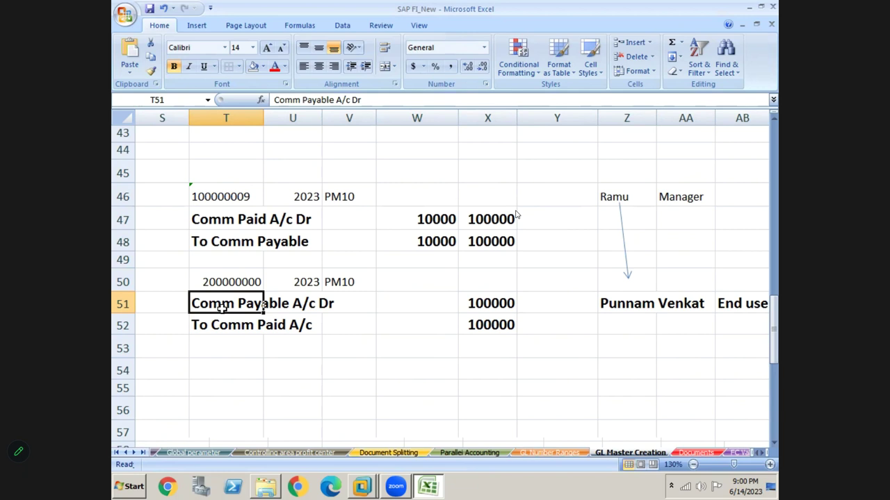
- Delete the two 10000 amounts and select the three reversal entry rows T50:X52
click(441, 231)
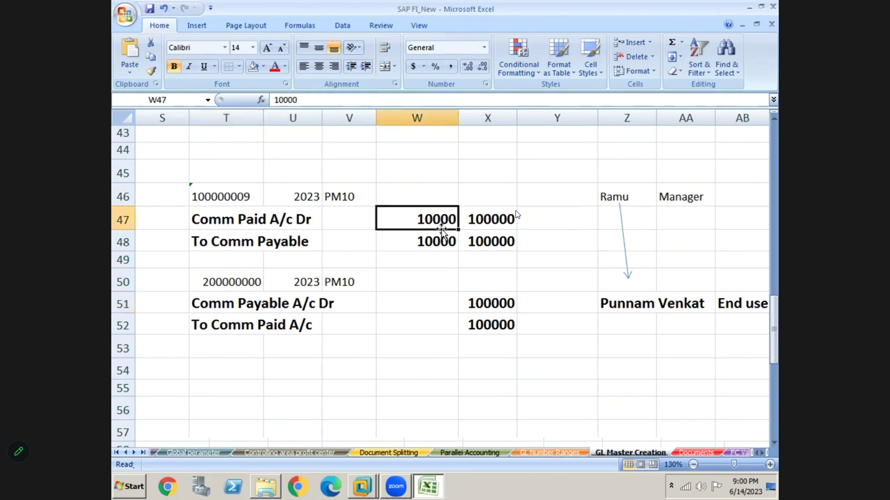
drag(441, 232, 440, 229)
key(Delete)
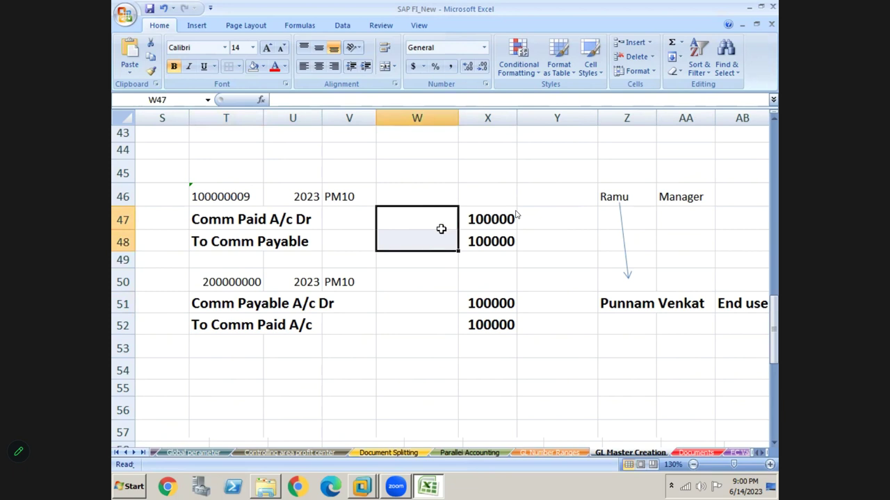
click(497, 222)
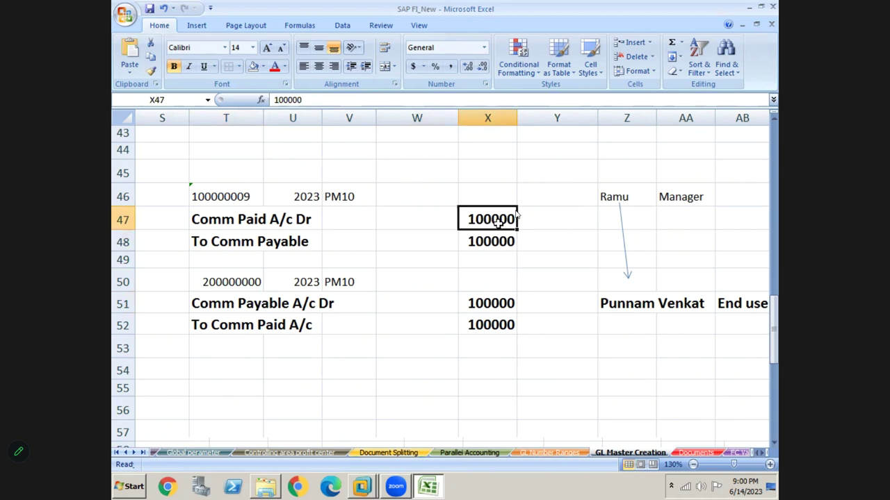
click(209, 295)
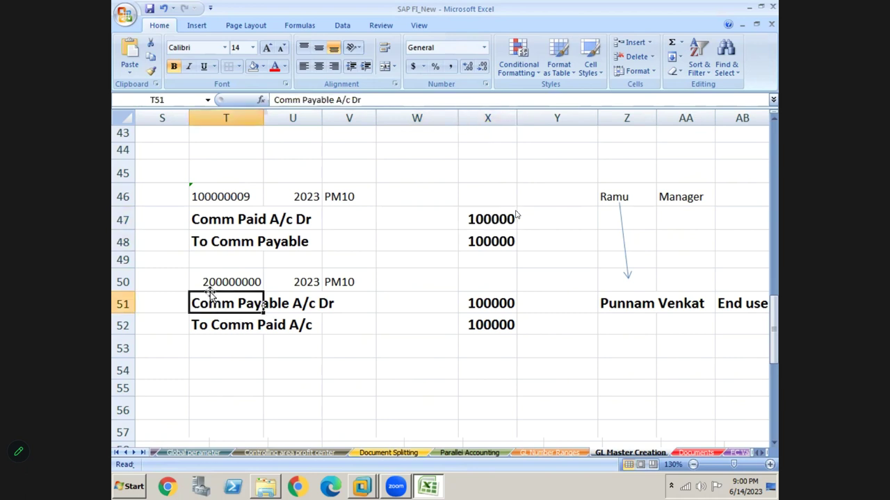
key(Up)
key(shift+Right)
key(shift+Right)
key(shift+Right)
key(shift+Right)
key(shift+Up)
key(shift+Down)
key(shift+Down)
key(shift+Down)
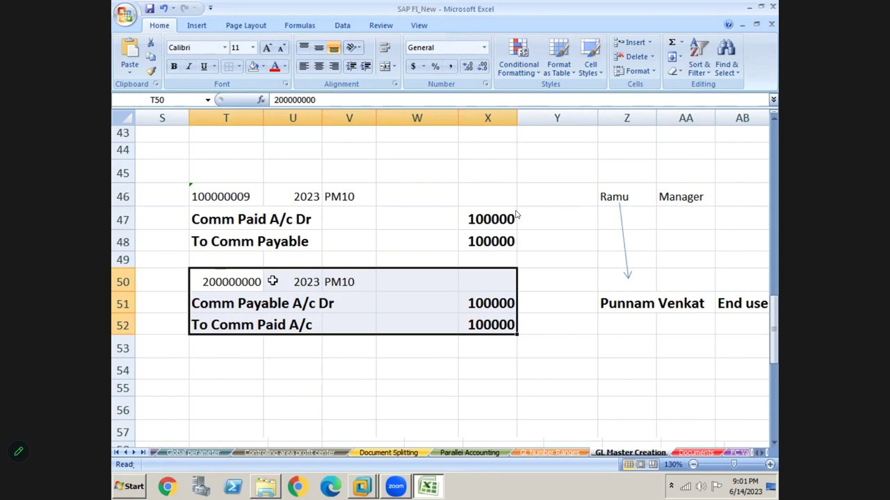
- Put a thick box border around the reversal entry block
click(238, 67)
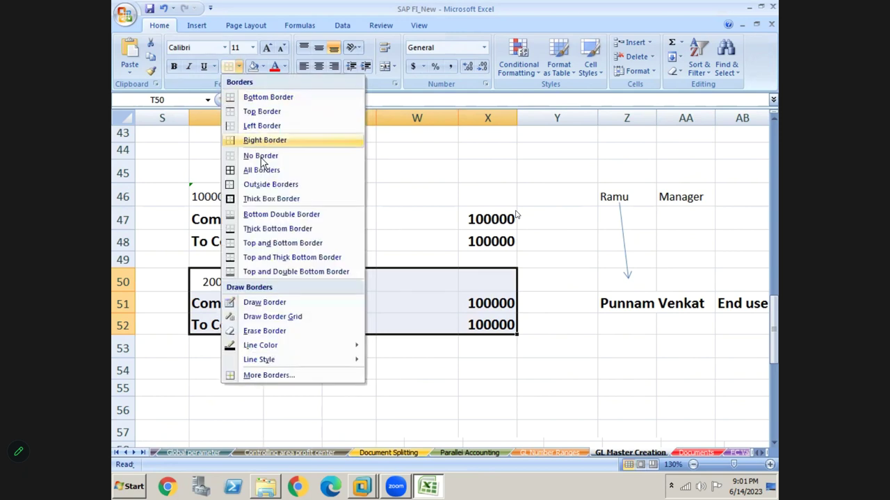
click(265, 199)
click(312, 322)
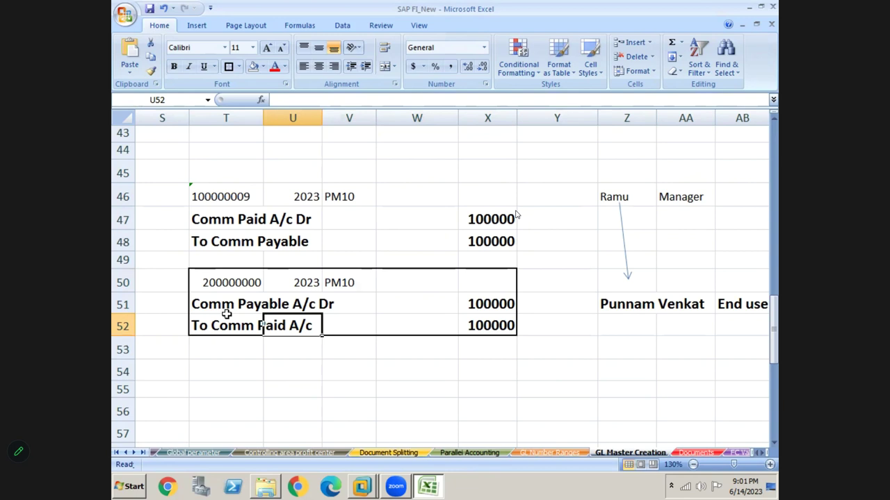
- Fill the three reversal rows yellow
key(Up)
key(Up)
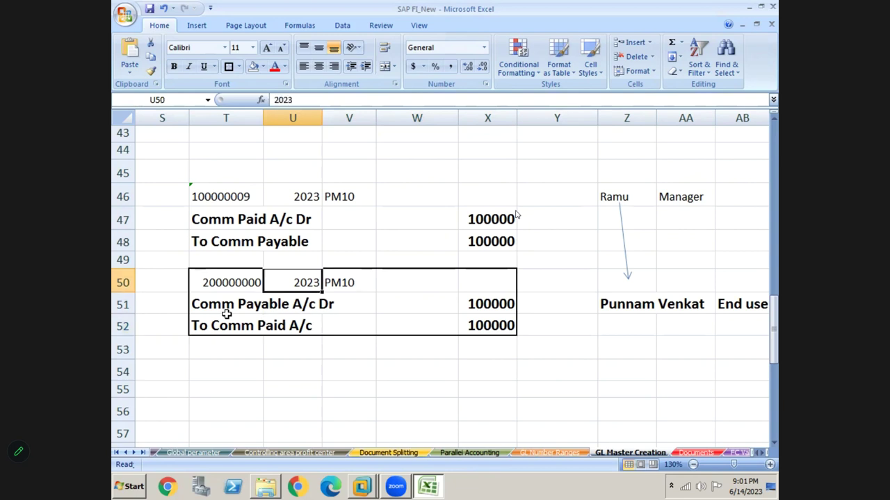
key(Left)
key(shift+Right)
key(shift+Right)
key(shift+Right)
key(shift+Right)
key(shift+Down)
key(shift+Down)
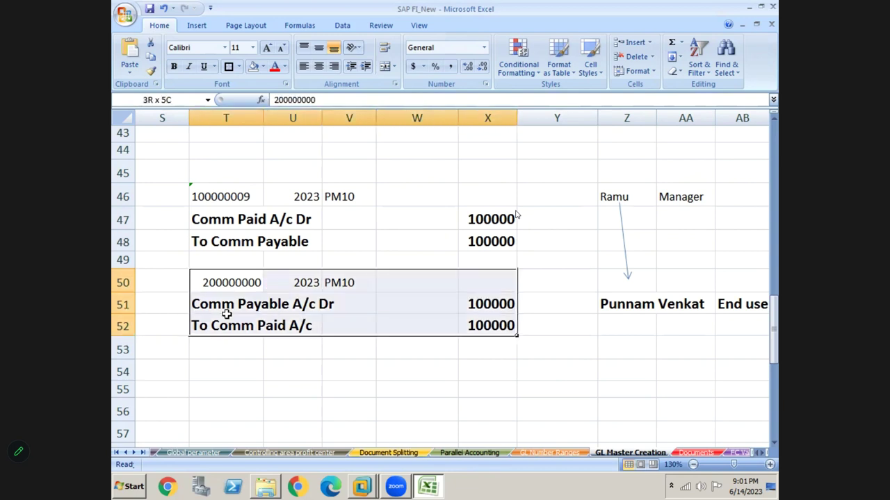
click(264, 67)
click(285, 164)
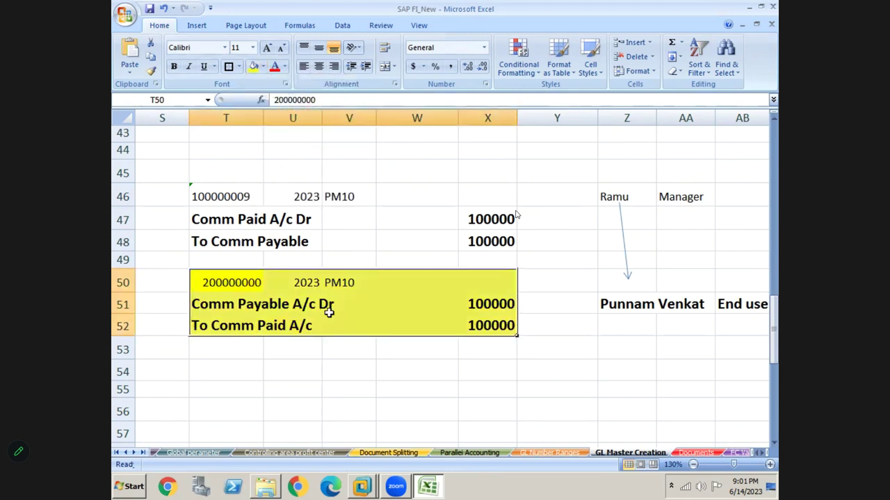
click(329, 316)
click(346, 329)
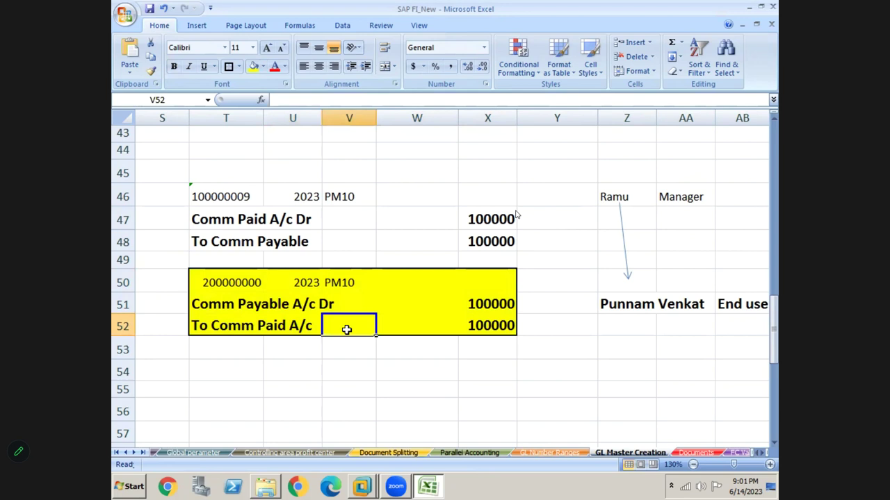
key(Down)
key(Down)
key(Down)
key(Down)
key(Down)
key(Down)
key(Down)
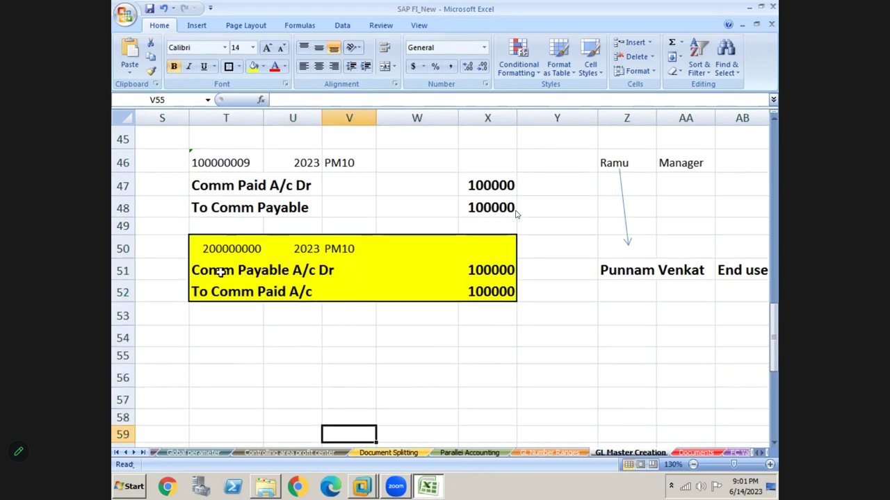
- Review the reversal's debit and credit lines in the yellow block
click(221, 272)
click(227, 292)
click(221, 270)
click(224, 292)
click(224, 265)
click(229, 285)
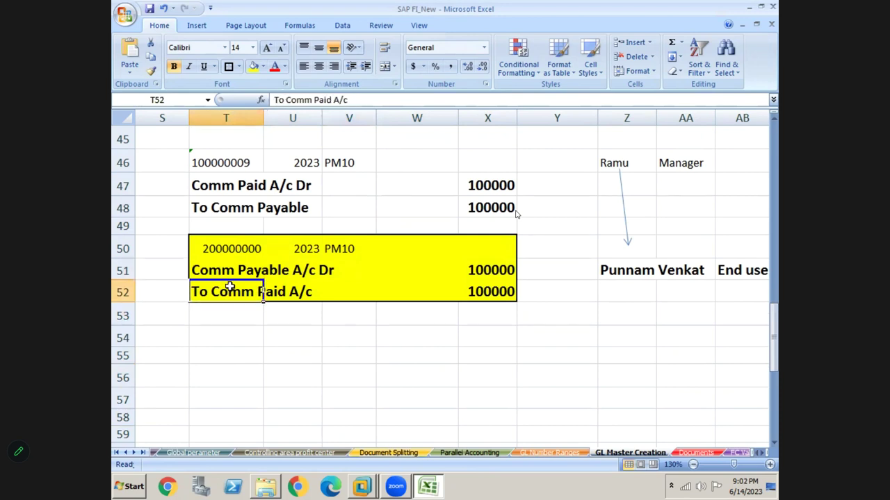
click(228, 339)
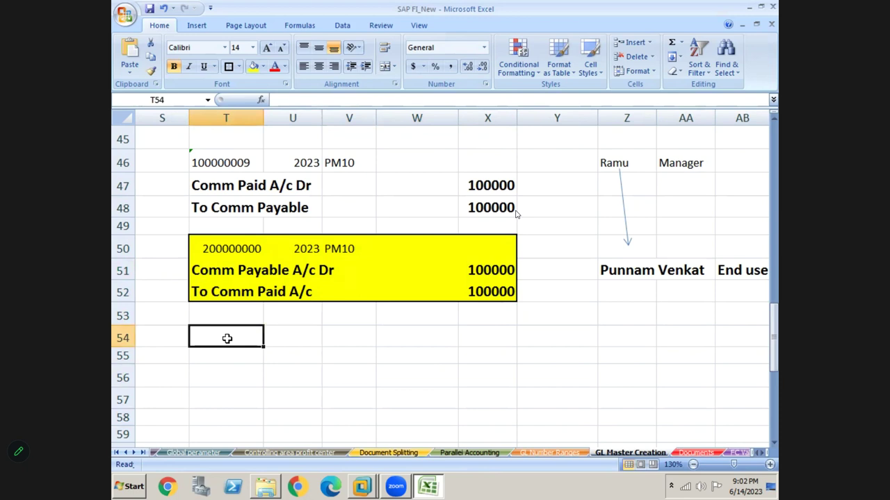
click(257, 273)
click(258, 286)
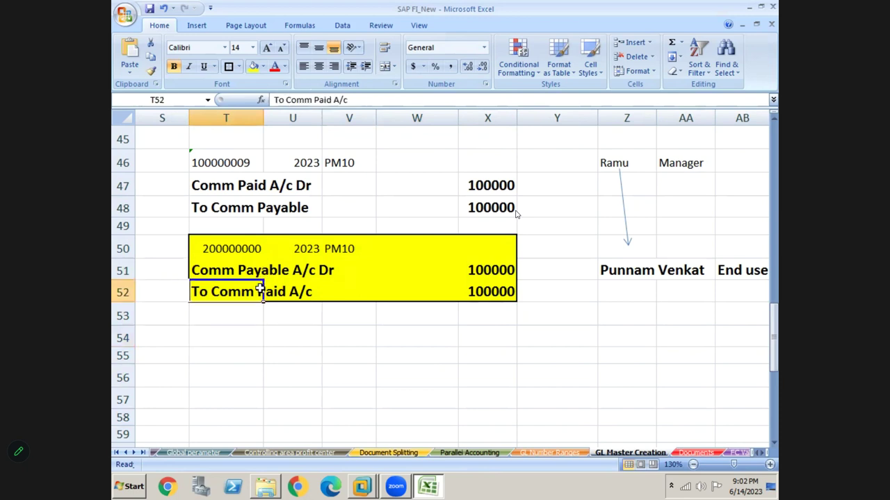
- Enter Comm Paid A/c Dr and To Comm Payable in T54:T55, each with 100000
click(247, 329)
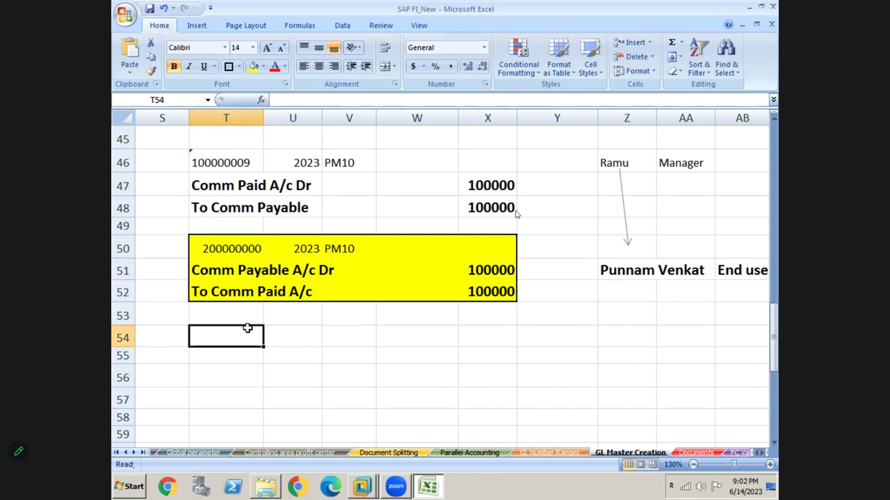
text(Comm Paid A/c Dr)
key(Return)
text(To Comm Payable)
key(Return)
click(247, 328)
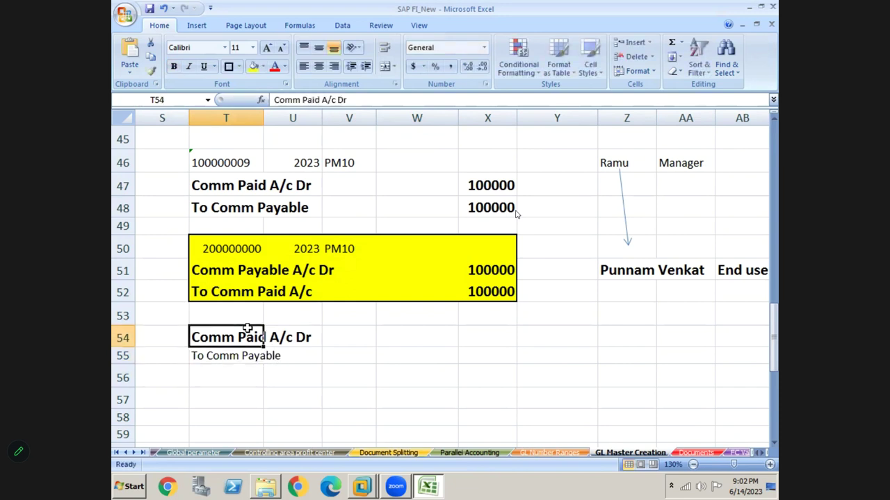
key(Right)
key(Right)
key(Right)
key(Right)
text(100000)
key(Return)
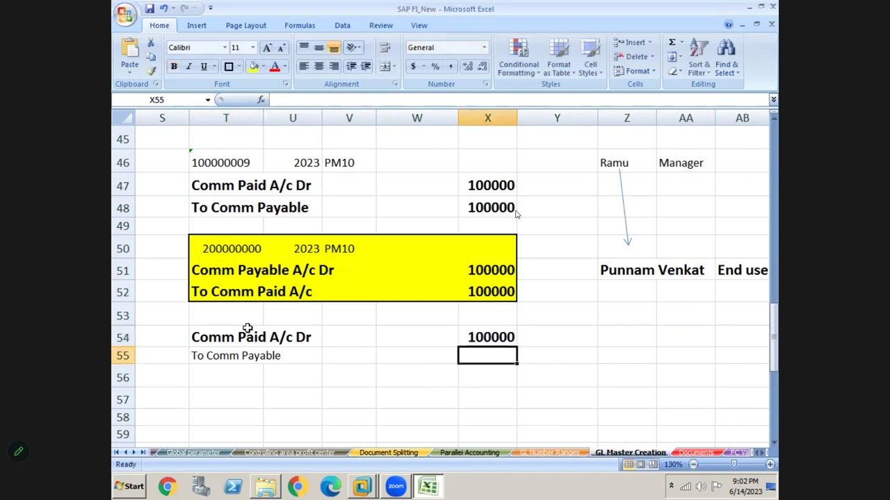
text(100000)
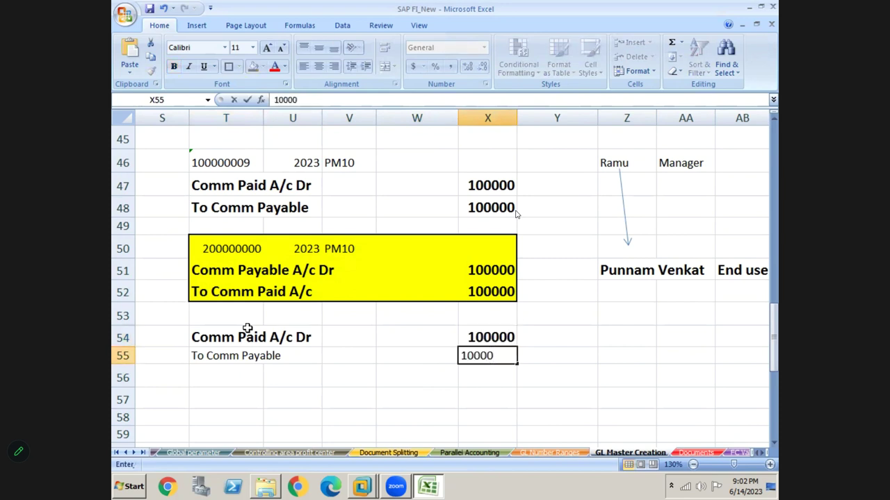
key(Return)
- Make row 55 bold like row 54 with Format Painter and select the new entry
click(209, 341)
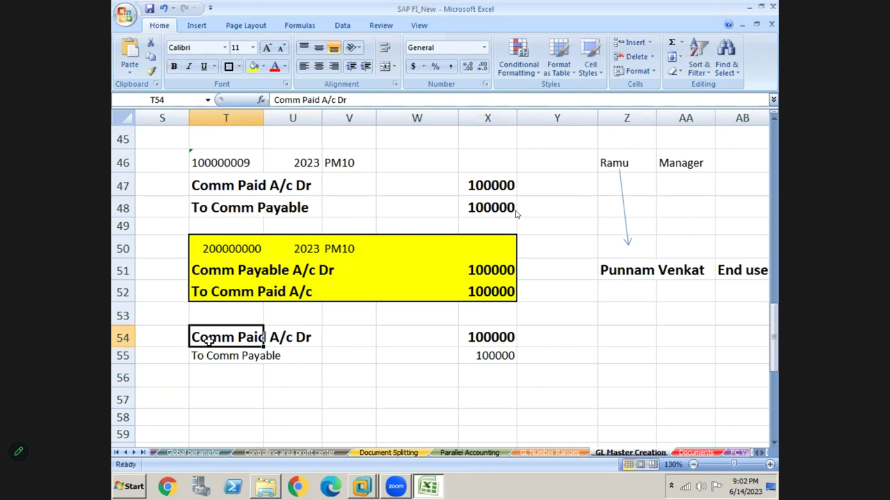
click(150, 70)
drag(233, 356, 506, 356)
click(403, 363)
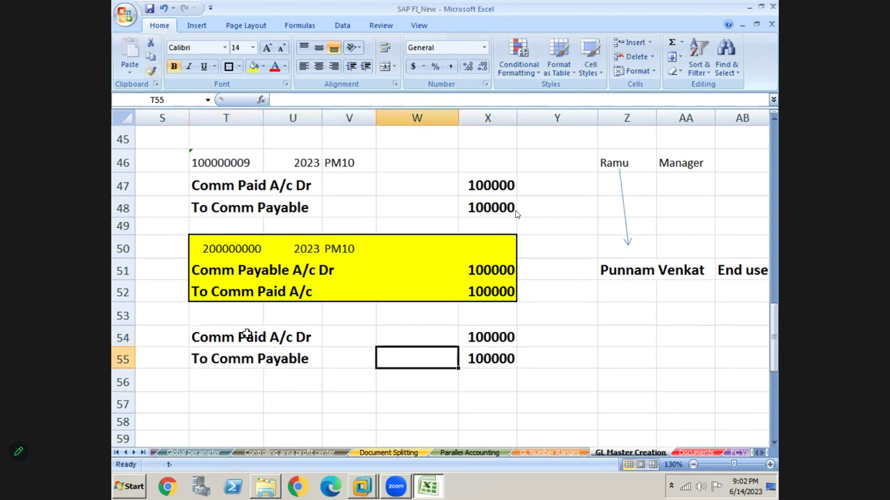
click(217, 340)
key(shift+Right)
key(shift+Right)
key(shift+Right)
key(shift+Right)
key(shift+Down)
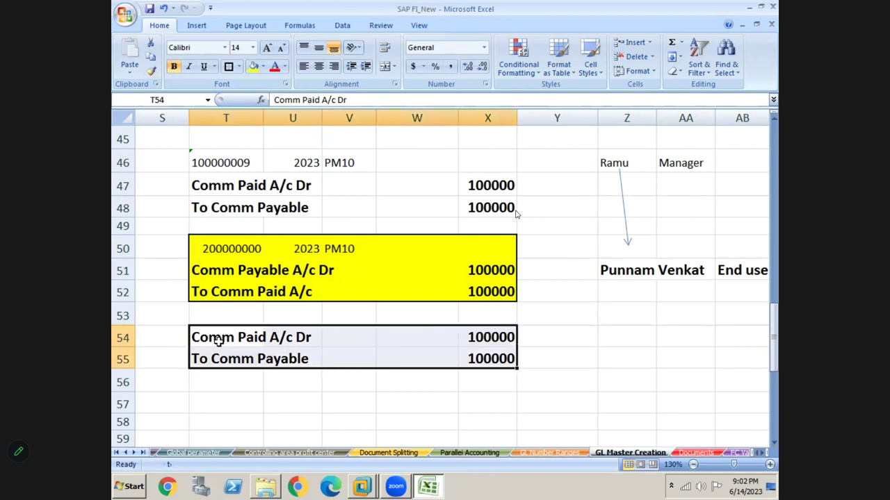
key(Left)
key(Left)
key(Left)
key(Left)
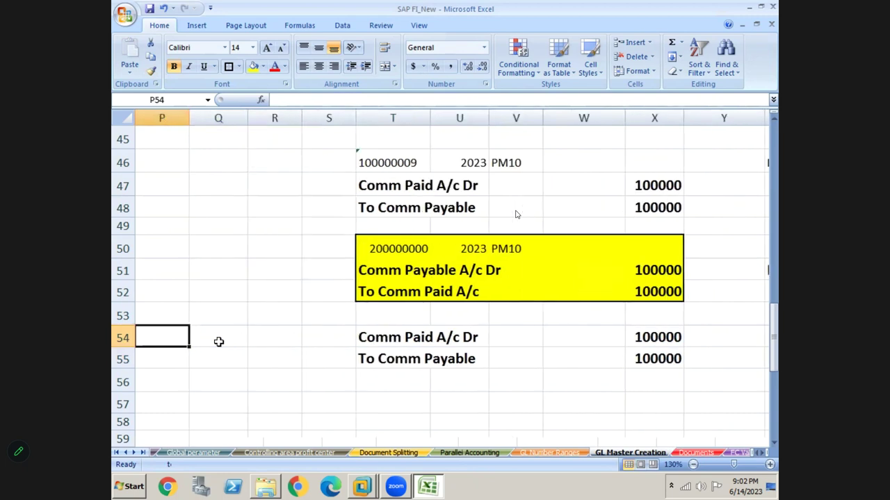
- Check the 200000000, 2023, PM10 header, then copy FBR2 and switch to SAP
key(Right)
key(Right)
key(Right)
key(Right)
key(Right)
key(Up)
key(Up)
key(Up)
key(Up)
key(Left)
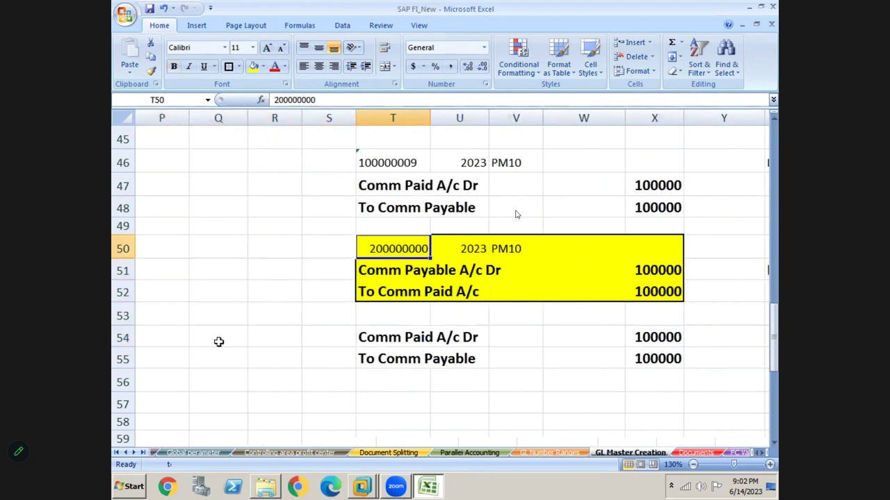
key(Right)
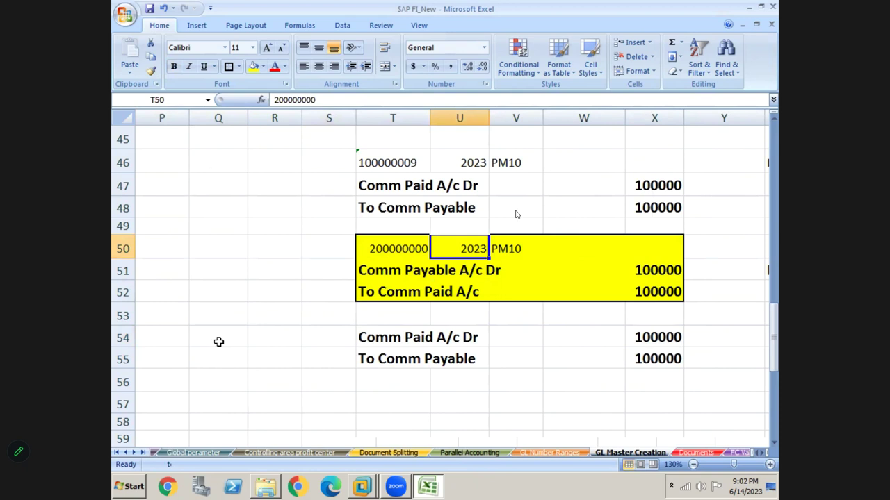
key(Right)
key(Left)
key(Left)
key(Left)
key(Left)
key(Left)
key(Left)
key(Left)
key(Left)
key(Left)
key(Left)
key(Left)
key(Left)
key(Left)
key(Left)
key(Left)
key(Left)
key(Left)
key(Left)
key(Left)
key(Left)
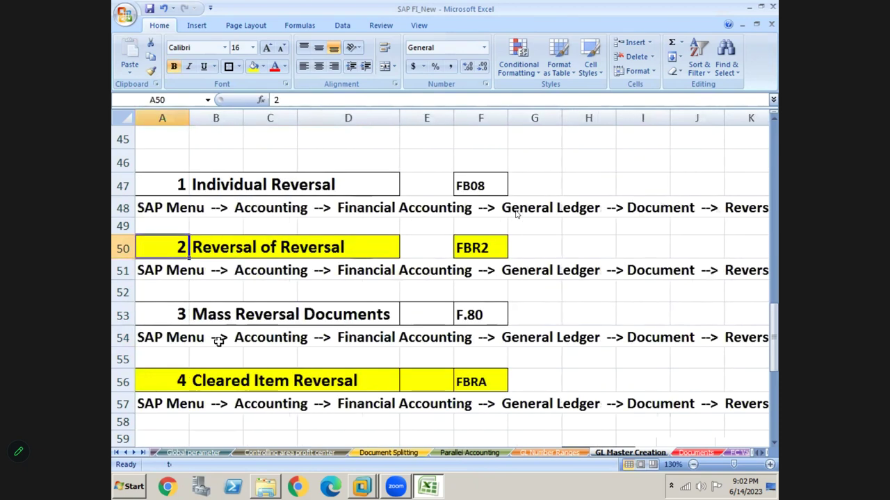
key(Right)
key(Right)
key(Right)
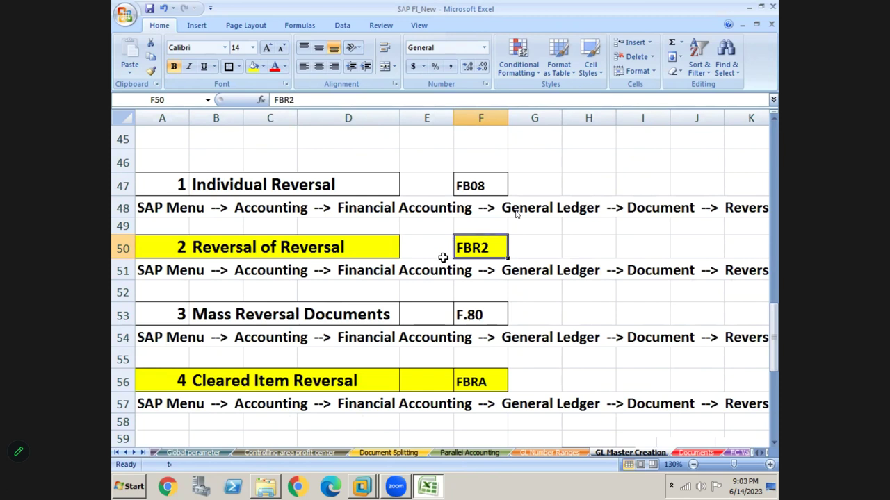
key(ctrl+c)
key(alt+Tab)
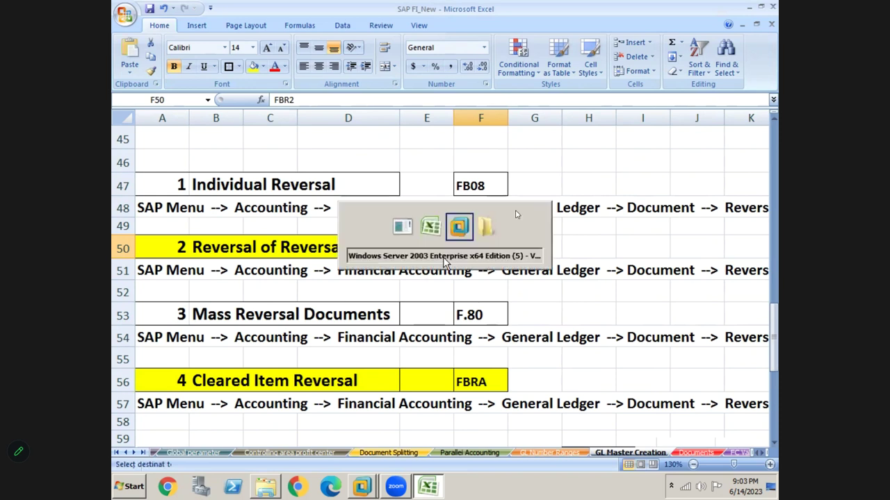
- Start FBR2 and check document 200000000, company code PM10 and fiscal year 2023
text(/n)
key(Return)
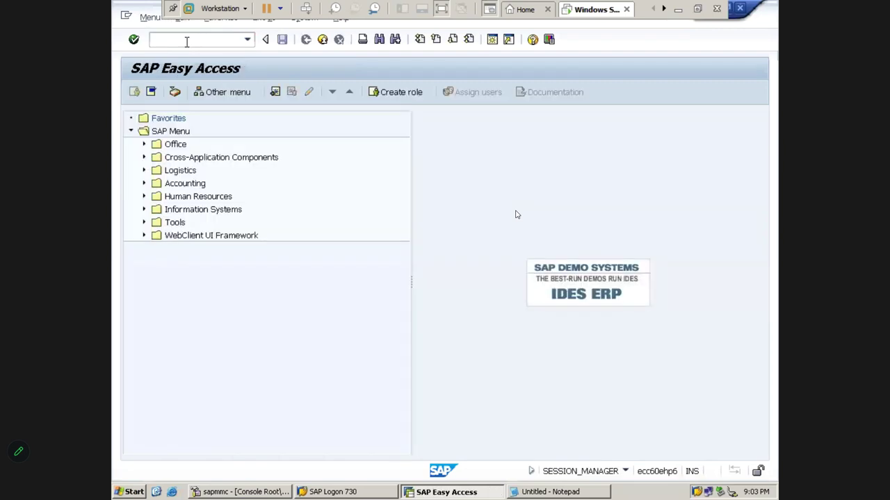
text(FBR2)
key(Return)
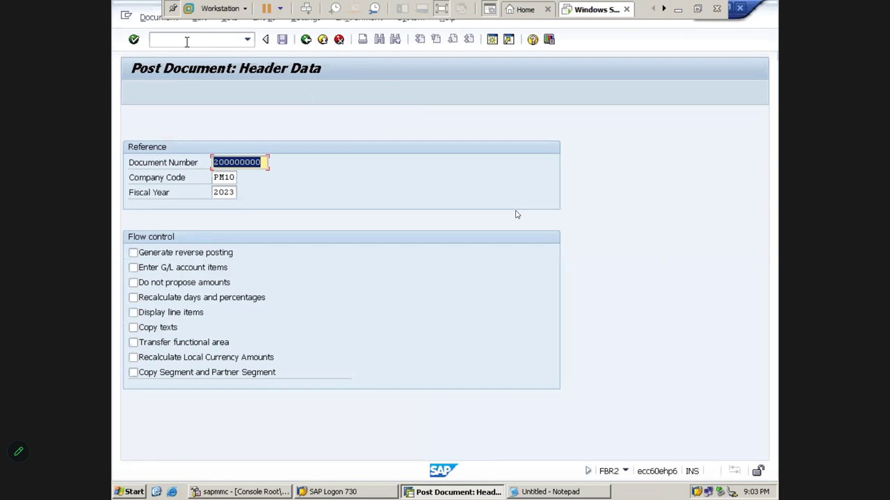
click(239, 162)
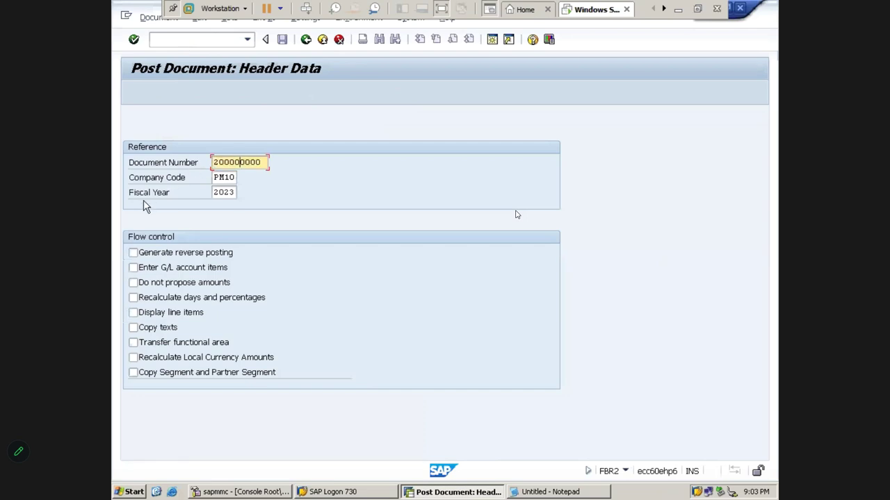
click(228, 178)
click(234, 194)
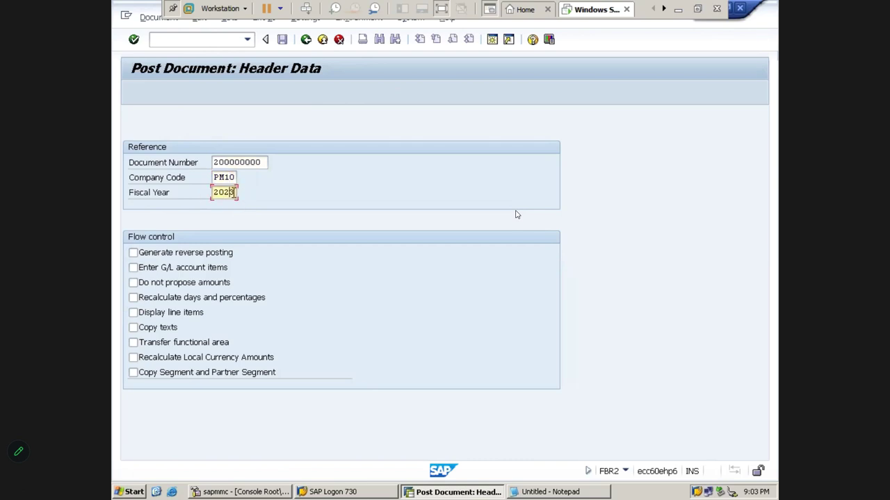
double_click(267, 161)
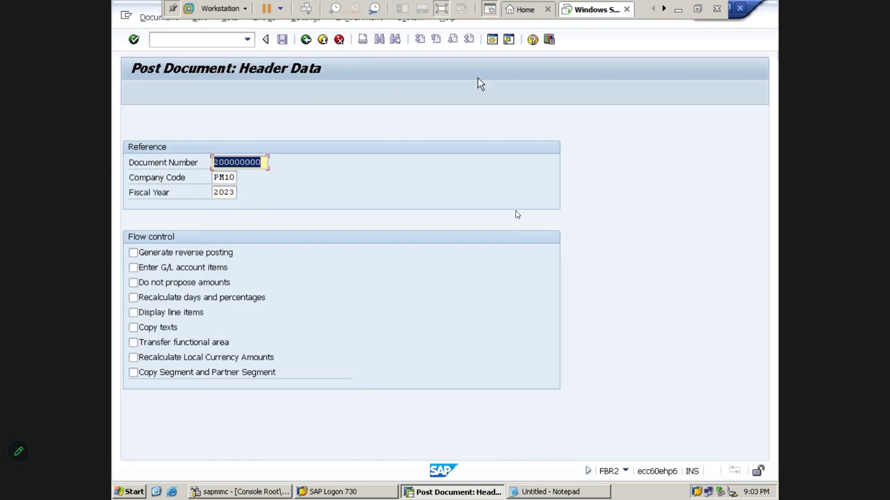
- Compare with the Excel notes for reference document 200000000 and its debit and credit lines
click(679, 8)
key(Right)
key(Right)
key(Right)
key(Right)
key(Right)
key(Right)
key(Right)
key(Right)
key(Right)
key(Right)
key(Right)
key(Right)
key(Right)
key(Right)
key(Right)
key(Right)
key(Right)
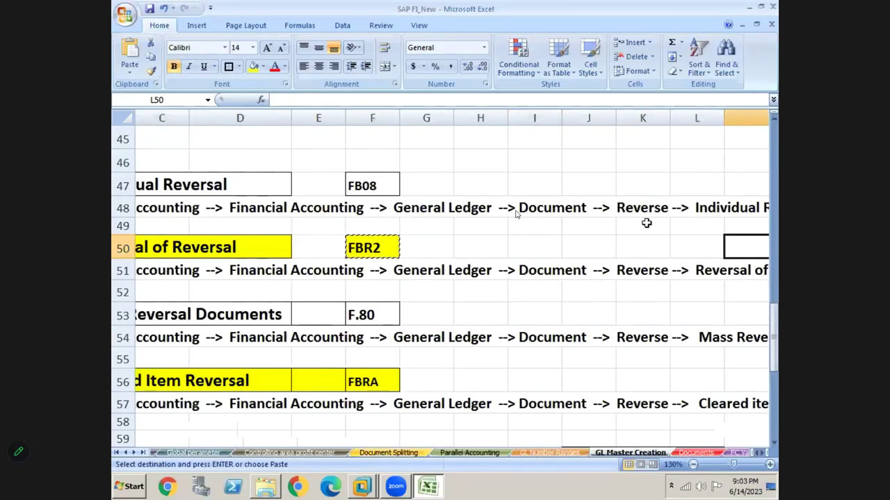
click(435, 256)
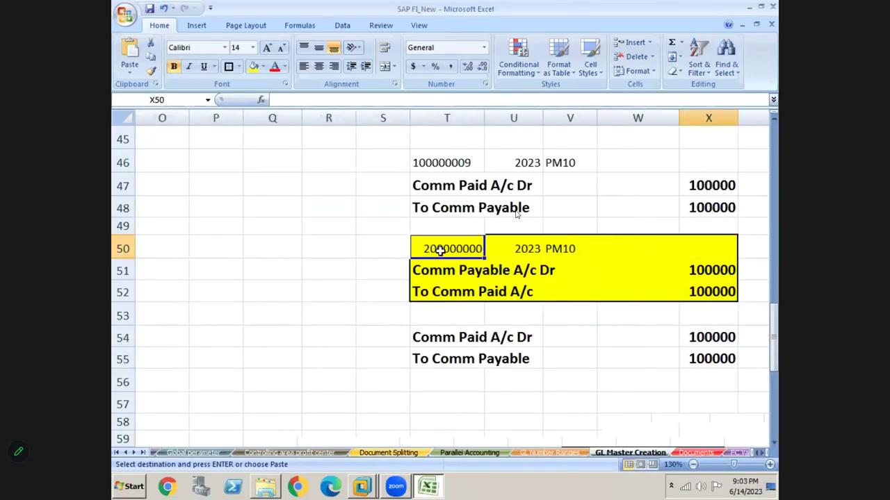
click(445, 270)
click(445, 292)
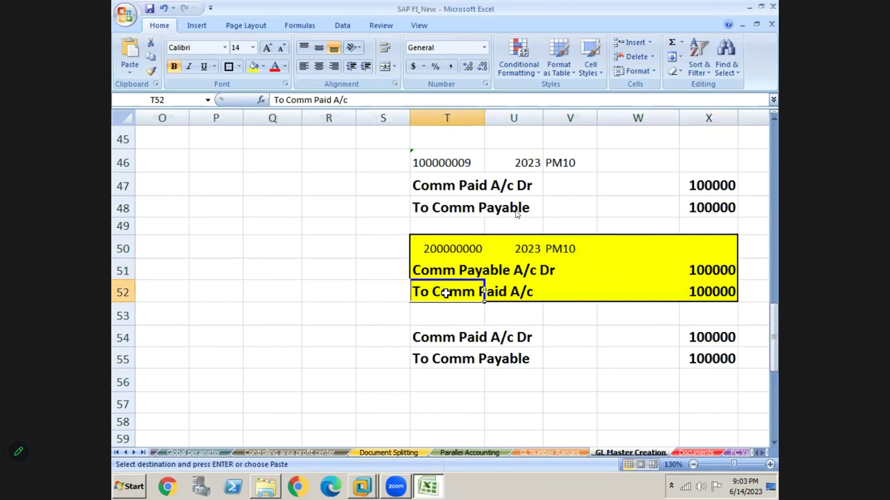
key(alt+Tab)
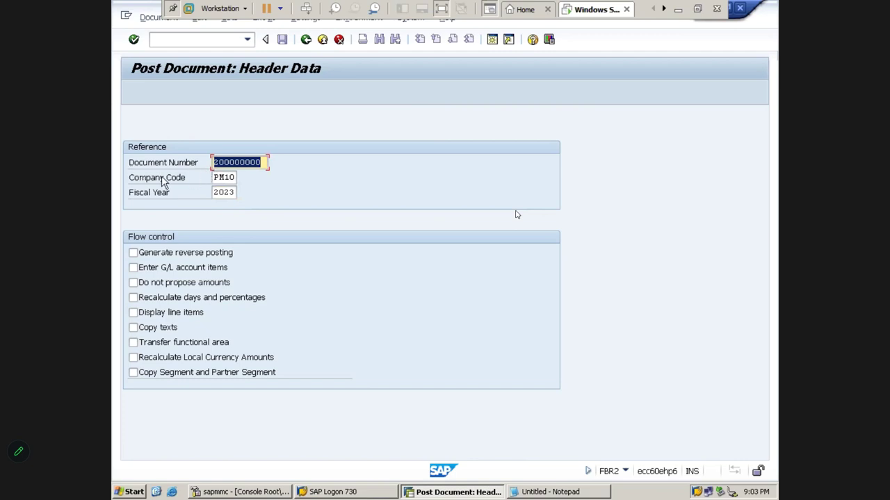
- Tick Generate reverse posting, Enter G/L account items and Display line items, then post the reversal
click(223, 164)
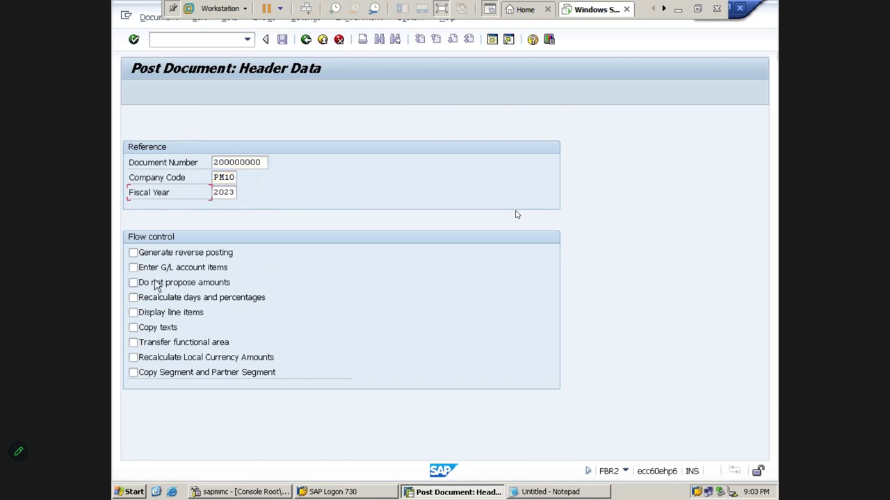
click(134, 255)
key(Tab)
key(space)
click(149, 316)
click(169, 270)
click(142, 273)
key(Return)
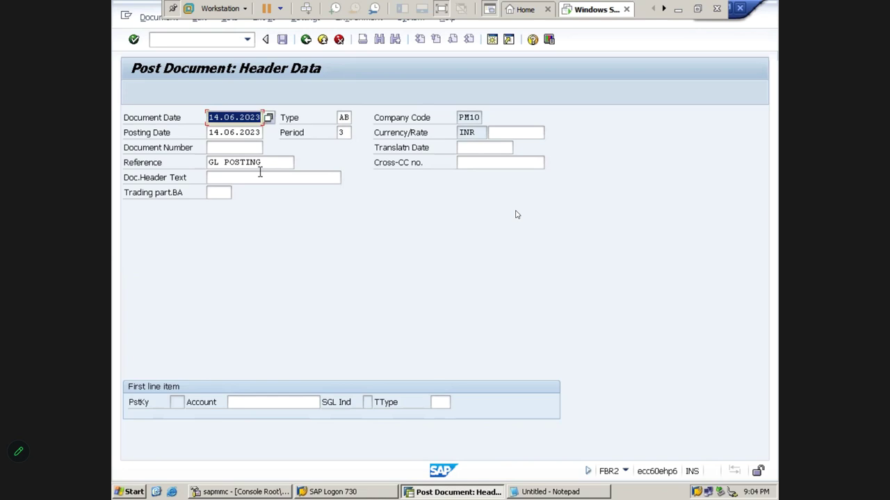
click(261, 175)
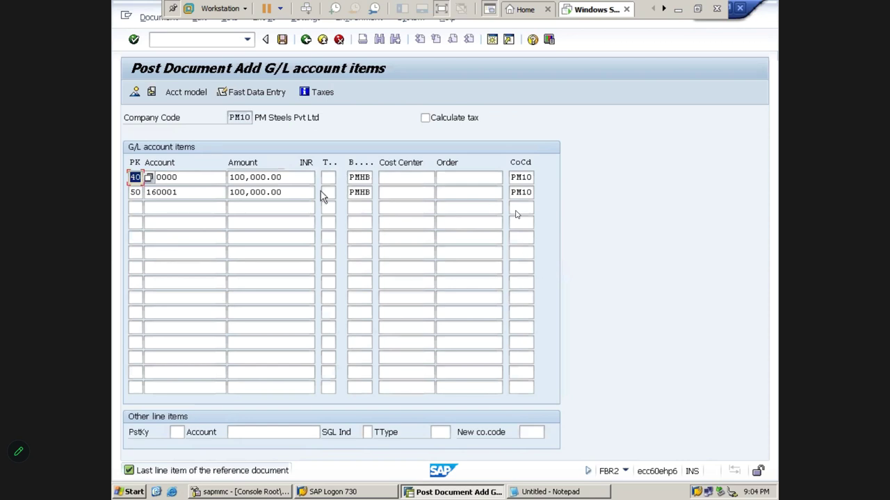
click(282, 43)
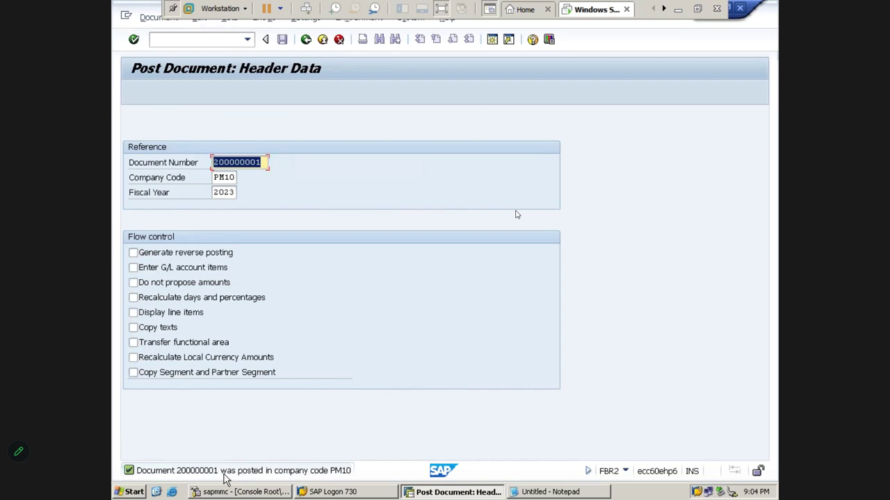
click(216, 43)
- Open FB03 and fill in company code PM10 and fiscal year 2023
text(/n)
key(Return)
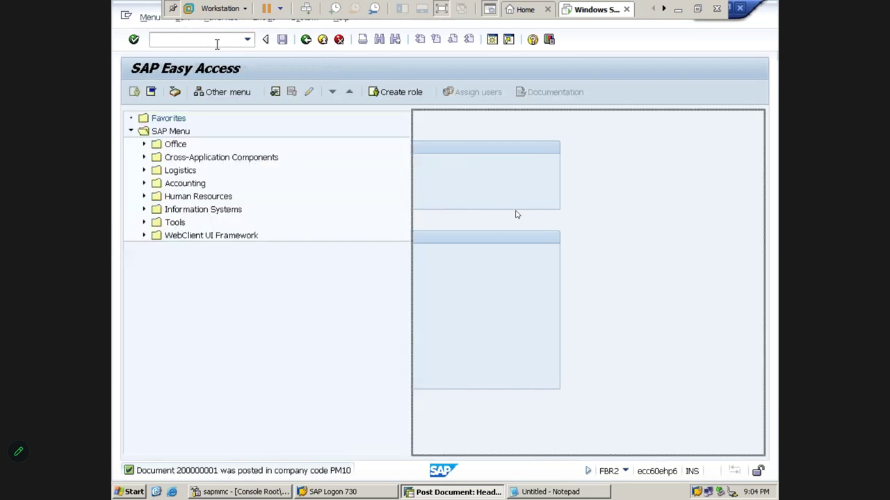
text(FB03)
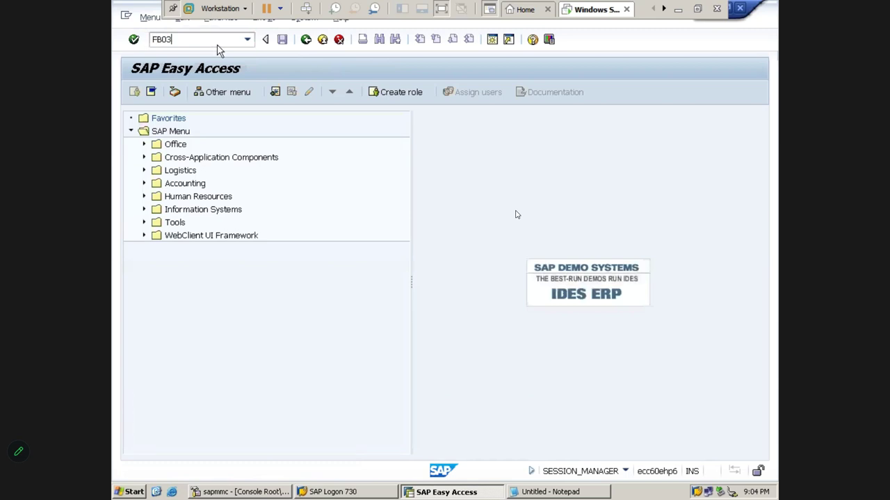
key(Return)
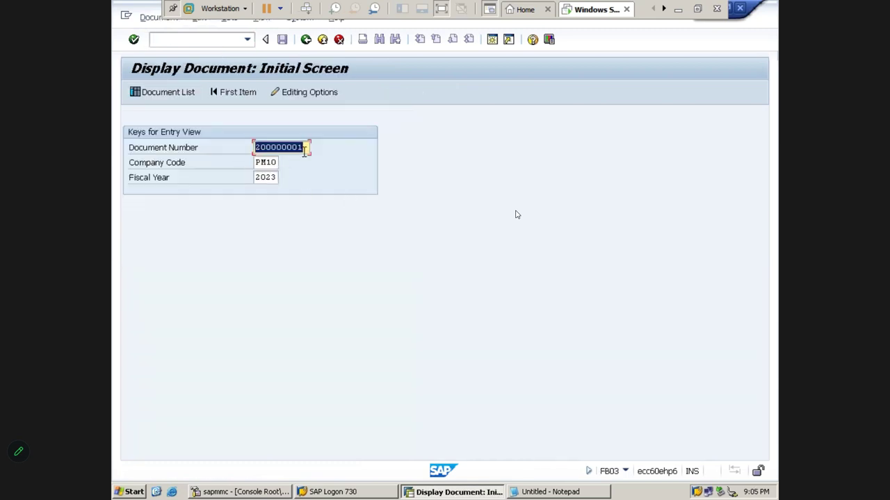
click(277, 163)
click(275, 176)
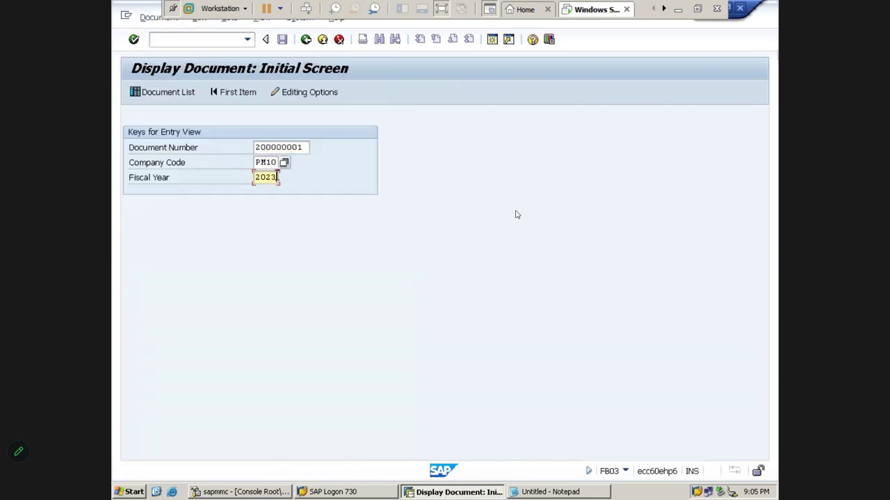
- Check the Comm Paid A/c Dr and To Comm Payable lines in the Excel notes and copy the debit line
click(680, 8)
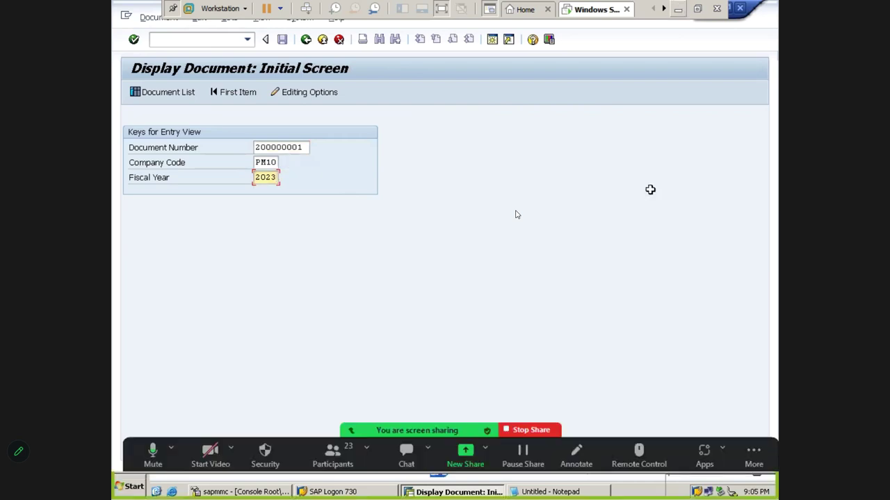
key(Down)
key(Down)
key(Down)
key(Down)
key(Down)
key(Down)
key(Down)
key(Down)
key(Down)
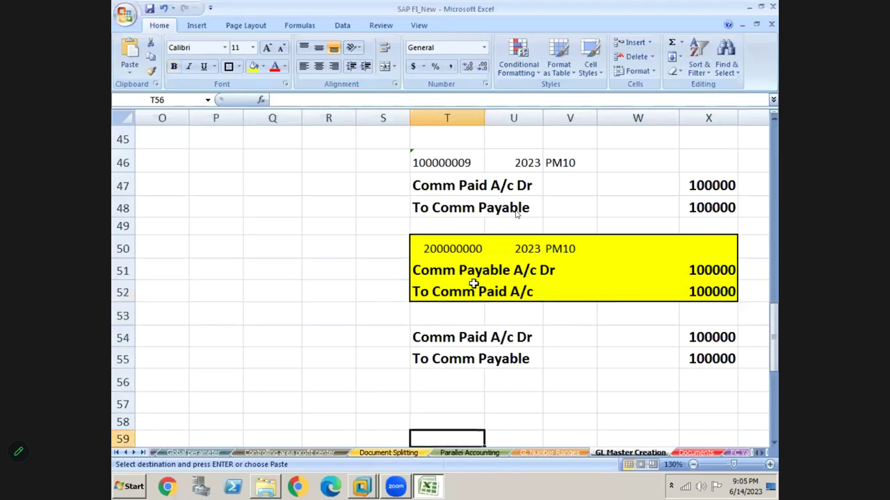
click(431, 272)
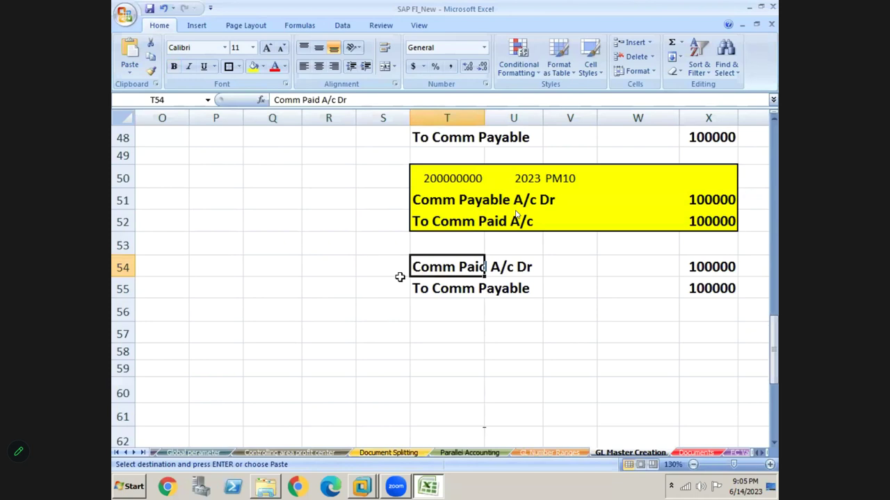
click(457, 288)
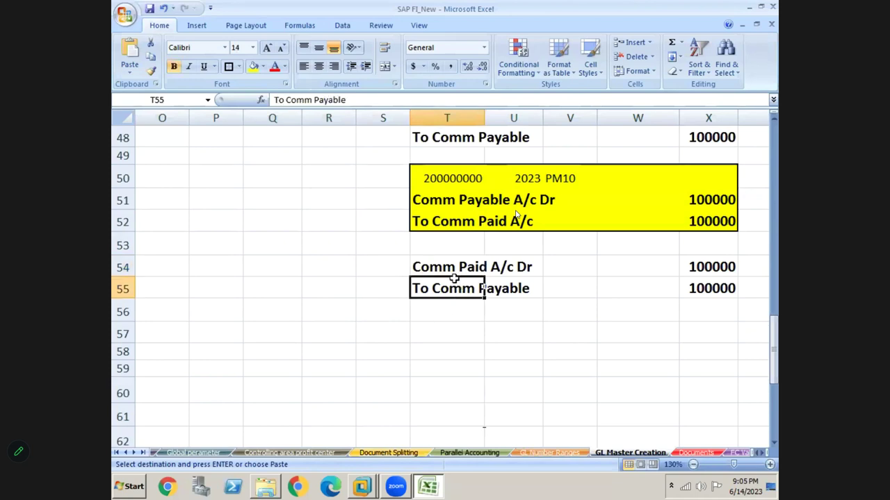
click(453, 274)
key(ctrl+c)
key(alt+Tab)
key(alt+Tab)
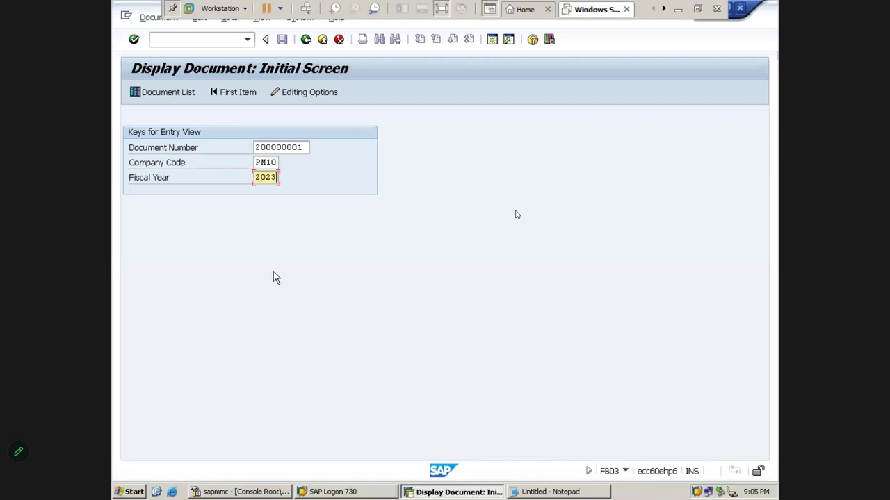
- Display document 200000001, review its Comm Paid debit and Comm Payable credit lines, and return with /n
key(Return)
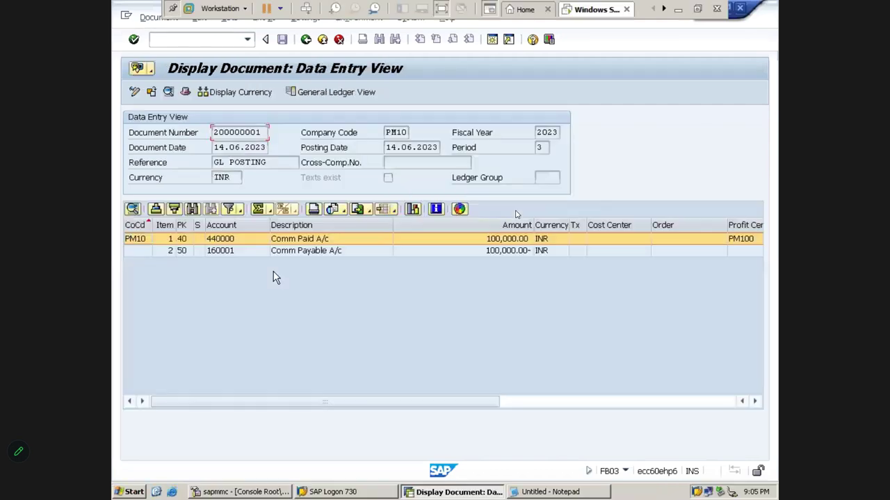
click(302, 240)
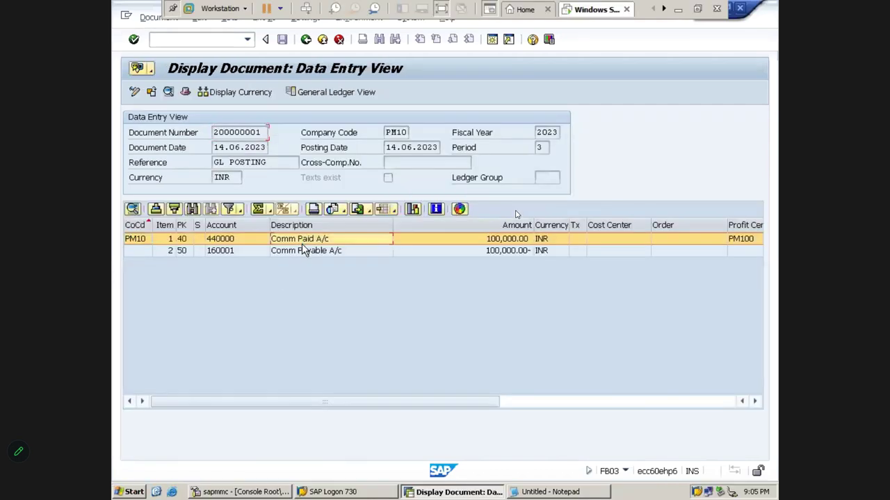
double_click(301, 250)
click(303, 251)
key(ctrl+slash)
text(/n)
key(Return)
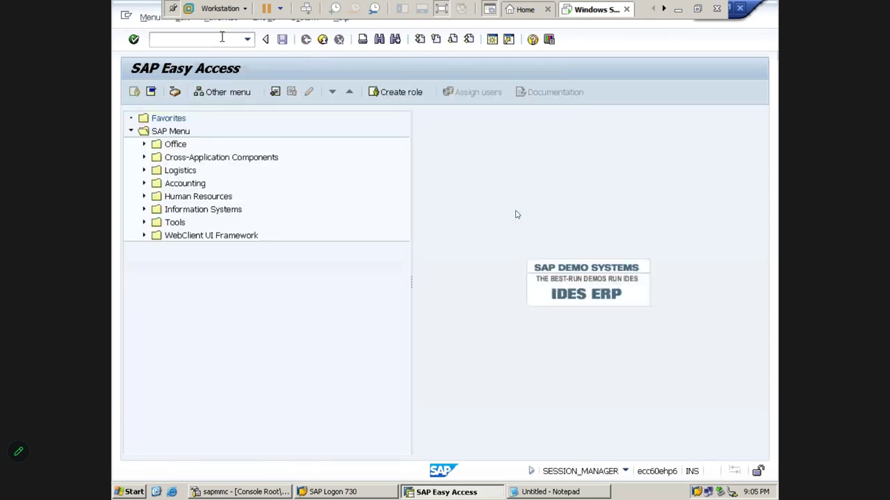
- Move through the Excel reversal rows, highlighting Individual Reversal and Mass Reversal Documents (F.80)
click(677, 12)
key(Up)
key(Up)
key(Up)
key(Left)
key(Left)
key(Left)
key(Left)
key(Left)
key(Left)
key(Left)
key(Left)
key(Left)
key(Left)
key(Left)
key(Left)
key(Left)
key(Left)
key(Left)
key(Left)
key(Left)
key(Left)
key(Left)
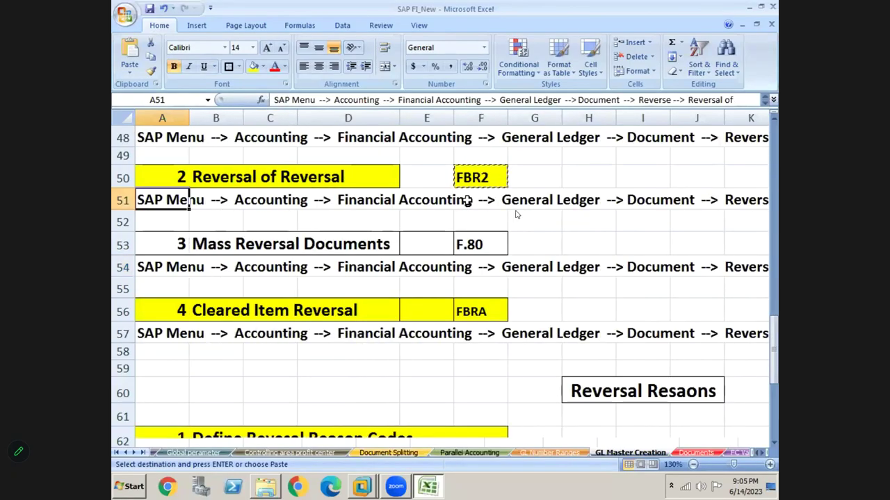
key(Down)
key(Down)
key(Down)
key(Up)
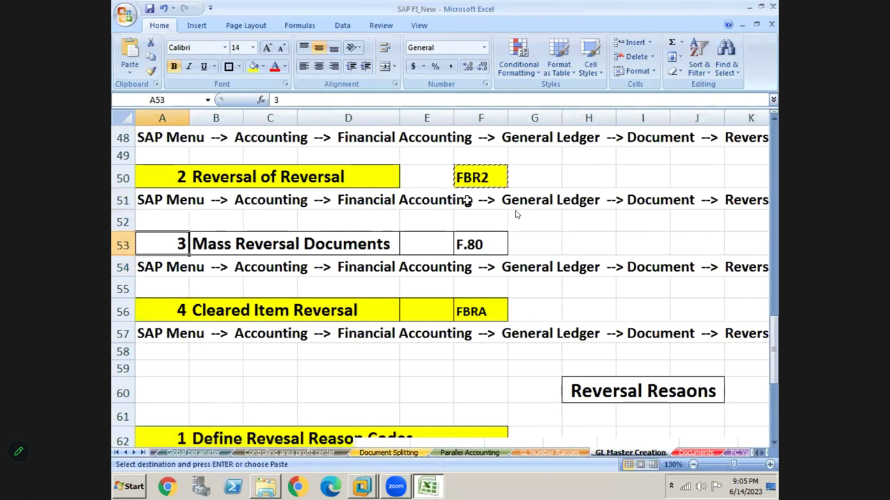
key(Right)
key(Right)
key(Right)
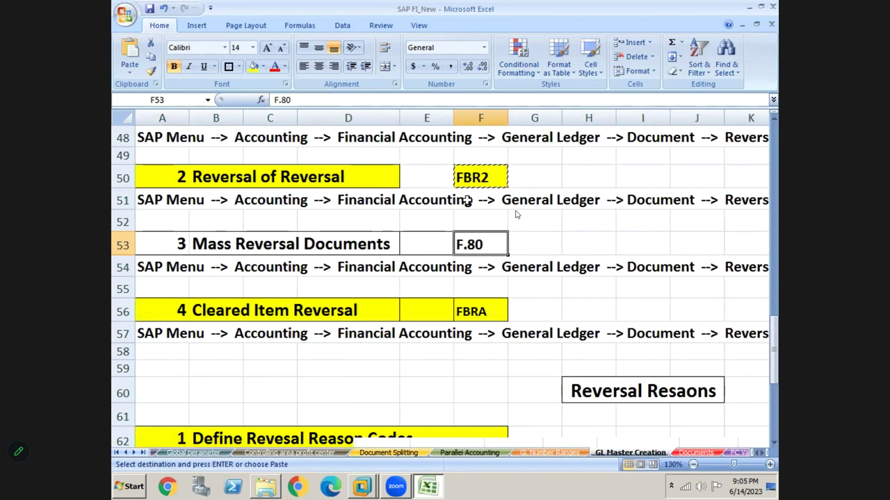
key(Up)
key(Up)
key(Up)
key(Up)
key(Up)
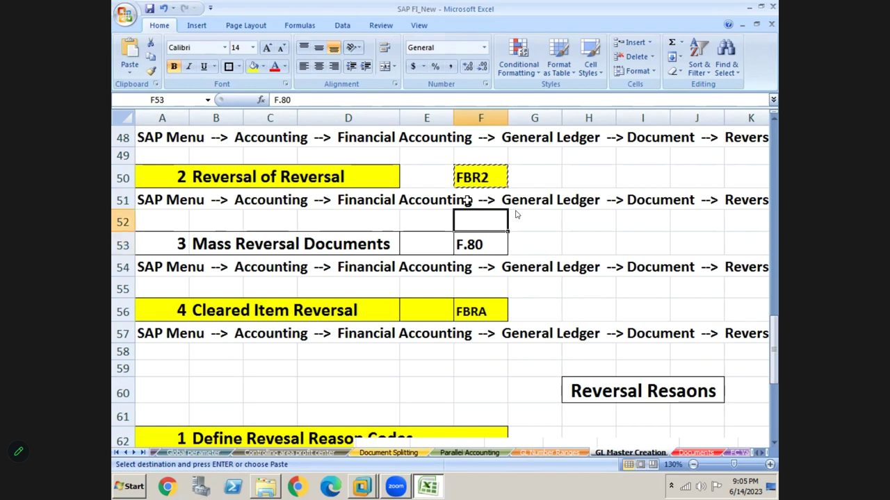
key(Up)
key(Up)
key(Up)
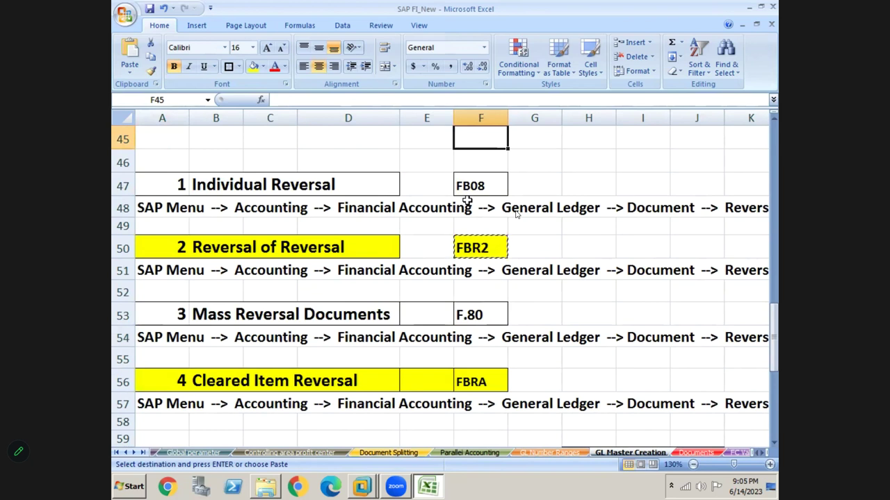
click(222, 189)
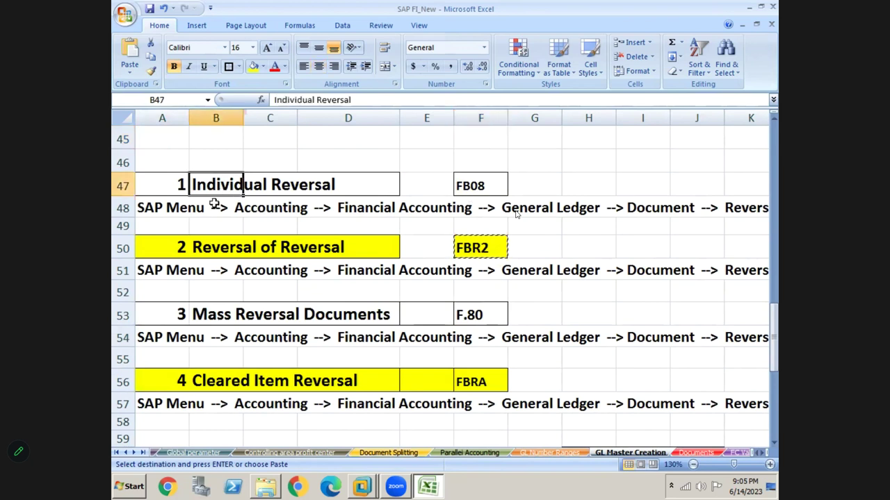
click(237, 315)
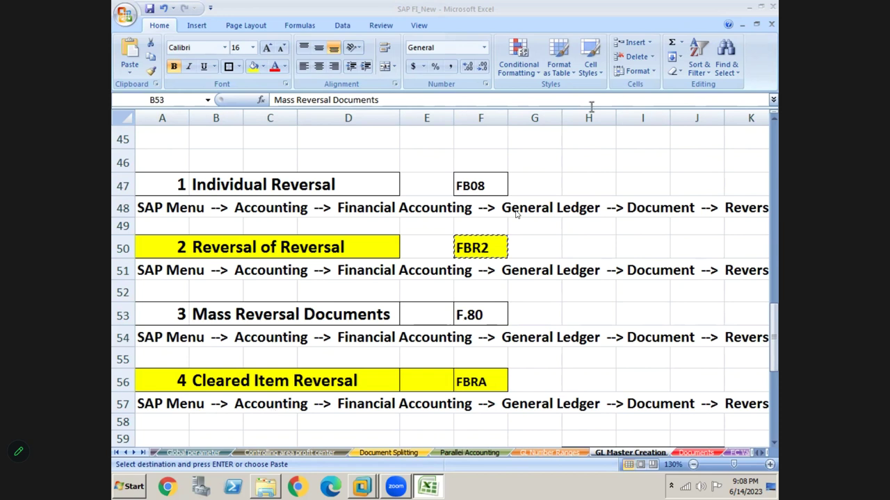
- Leave cell E51 unchanged, select A53, and go right to column X and down to the empty rows
double_click(430, 271)
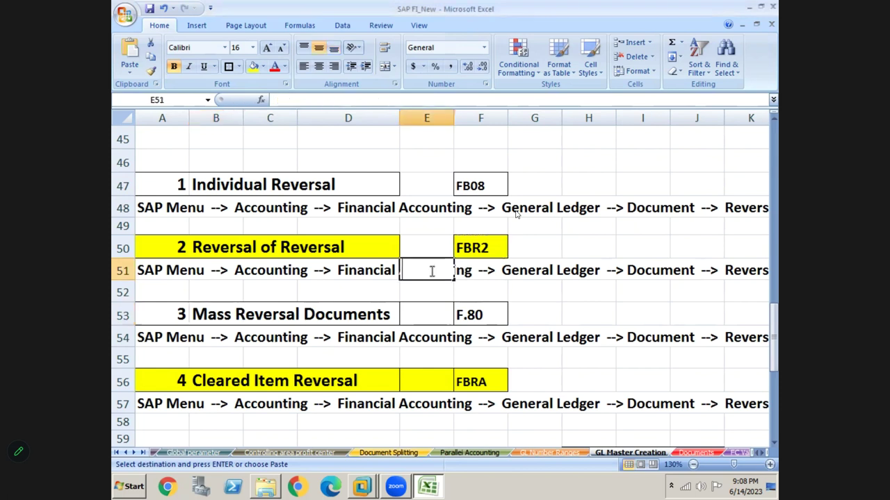
key(Return)
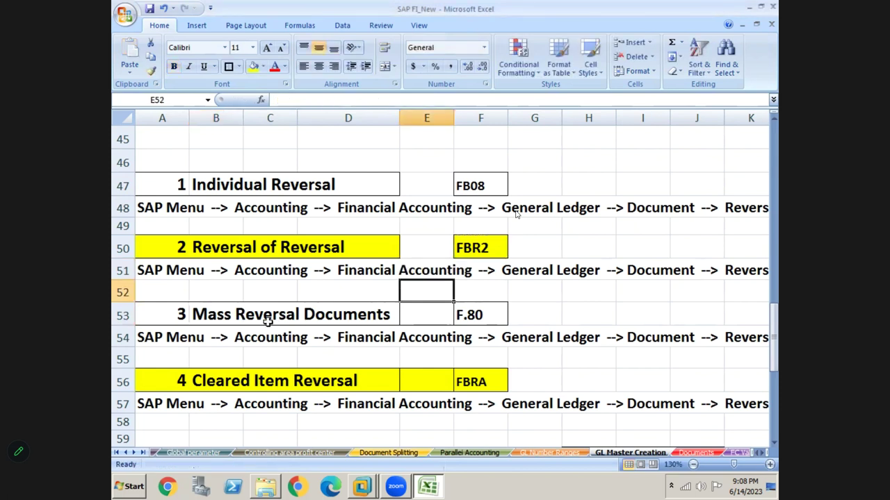
click(267, 321)
click(169, 322)
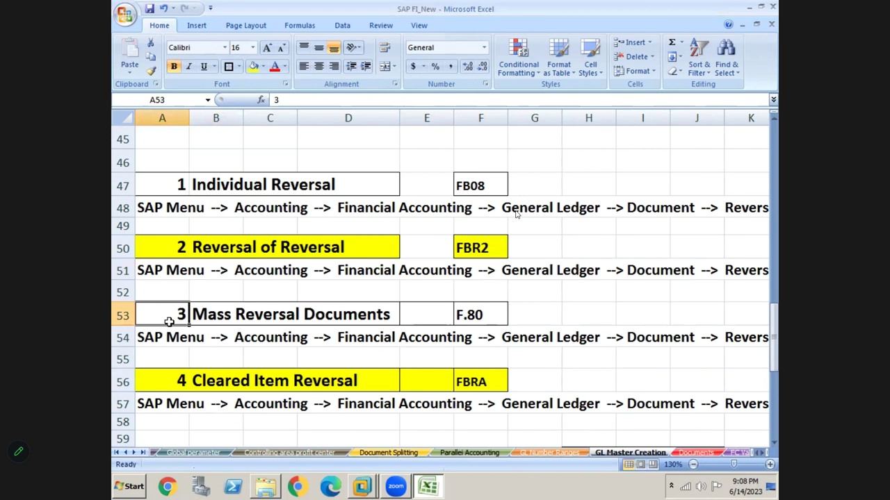
key(Right)
key(Right)
key(Right)
key(Right)
key(Right)
key(Right)
key(Right)
key(Right)
key(Right)
key(Right)
key(Right)
key(Right)
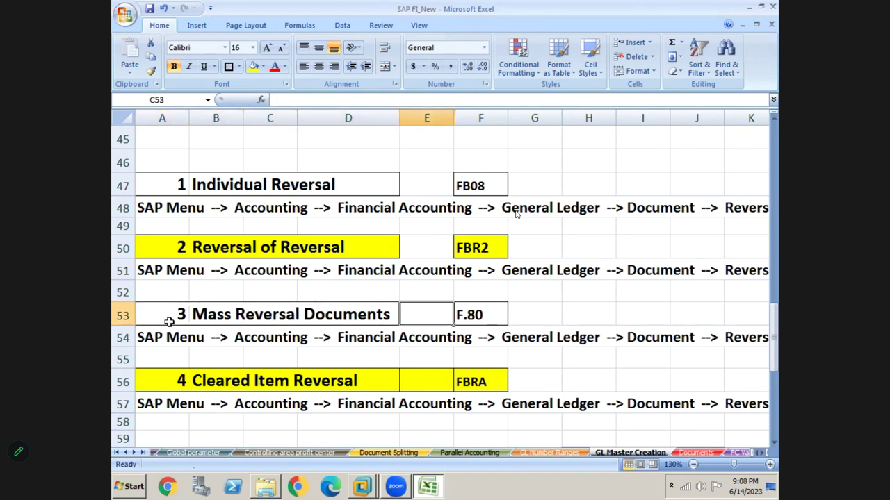
key(Right)
key(Right)
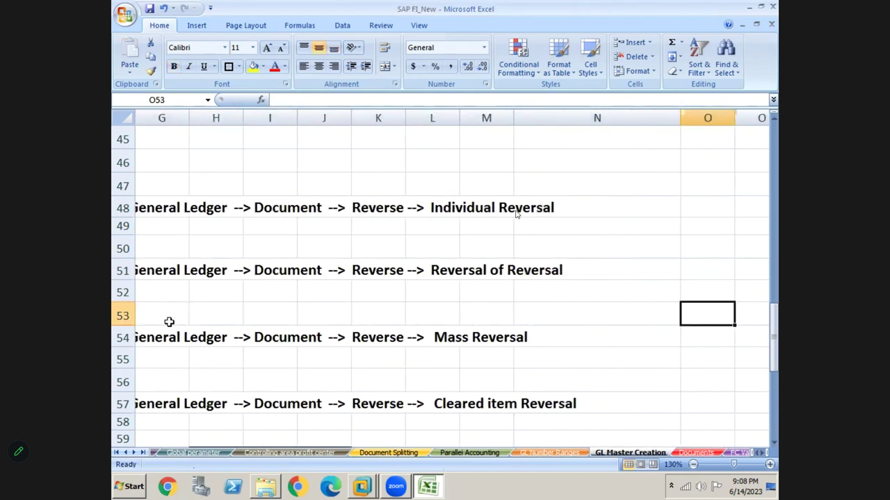
key(Right)
key(Right)
key(Right)
key(Right)
key(Right)
key(Right)
key(Right)
key(Right)
key(Right)
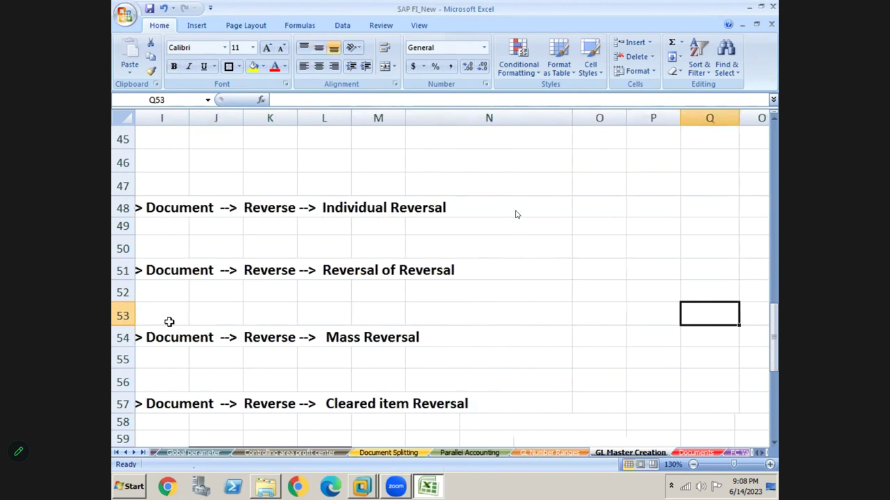
key(Down)
key(Down)
key(Down)
key(Down)
key(Down)
key(Down)
key(Down)
key(Down)
key(Down)
key(Down)
key(Down)
key(Down)
key(Down)
key(Down)
key(Down)
key(Down)
key(Down)
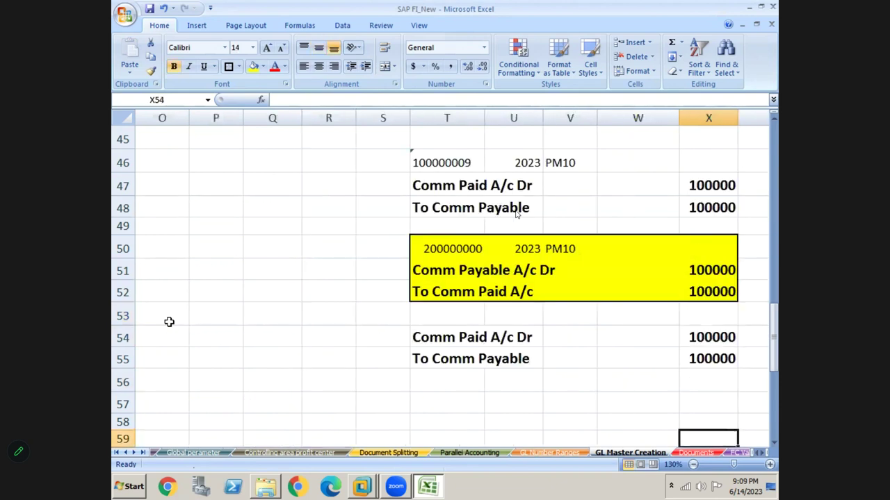
key(Right)
key(Down)
key(Right)
key(Down)
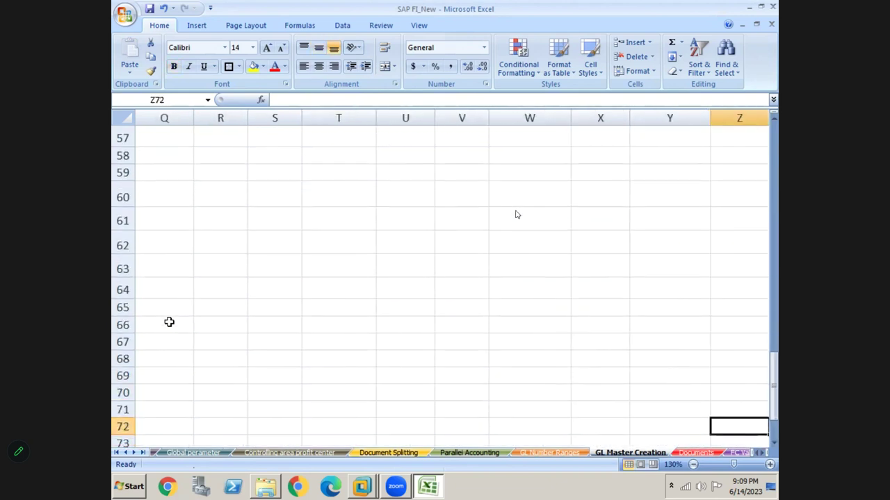
- Type 'Comm paid A/c' in T61 and 'To comm payable' in T62
click(335, 223)
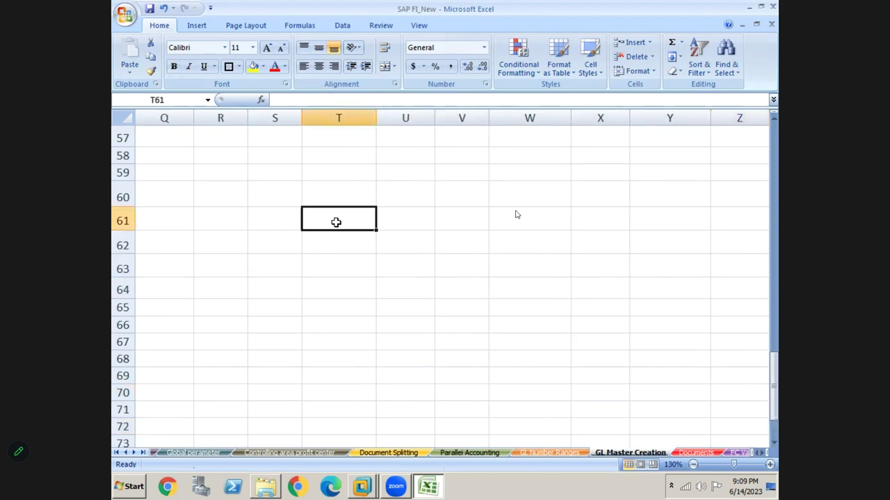
text(Comm)
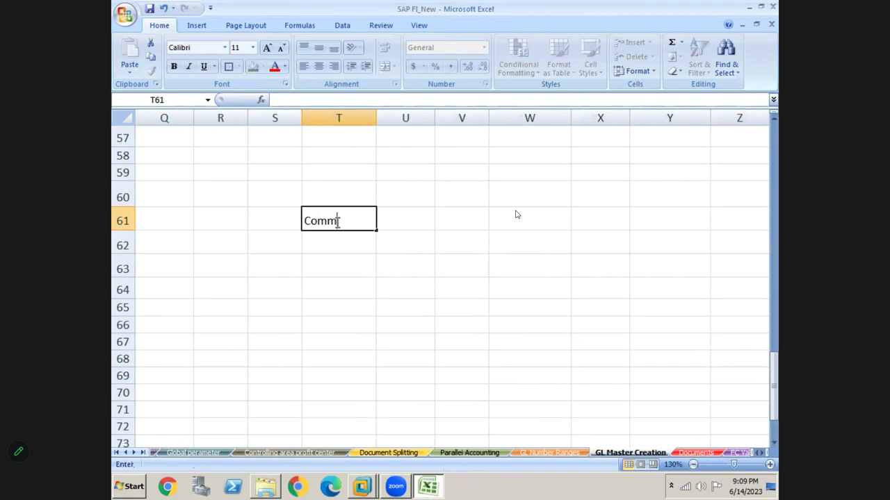
text( paid A.)
key(BackSpace)
text(/)
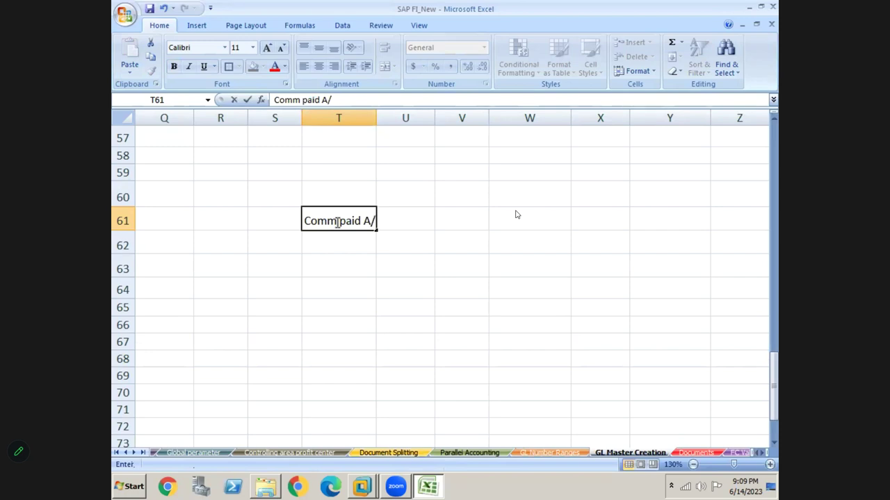
text(c)
key(Return)
text(To comm pa)
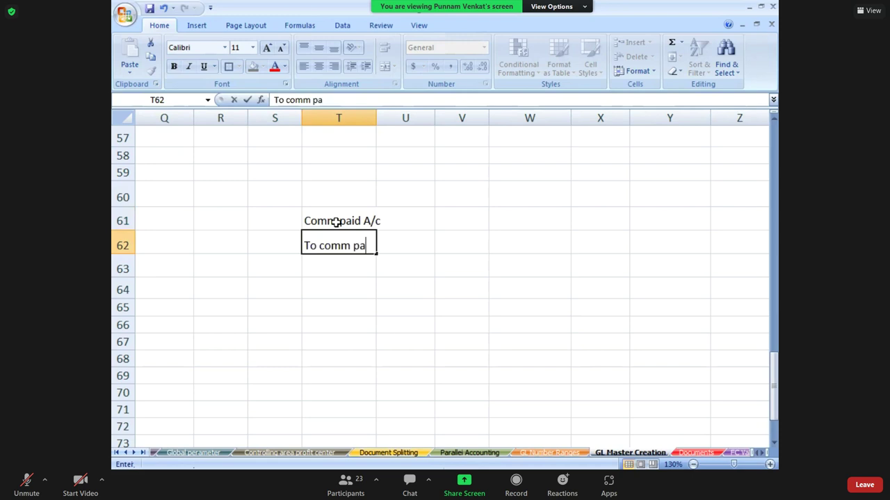
text(yable)
key(Return)
- Select T61:V62 and switch back to SAP
click(336, 222)
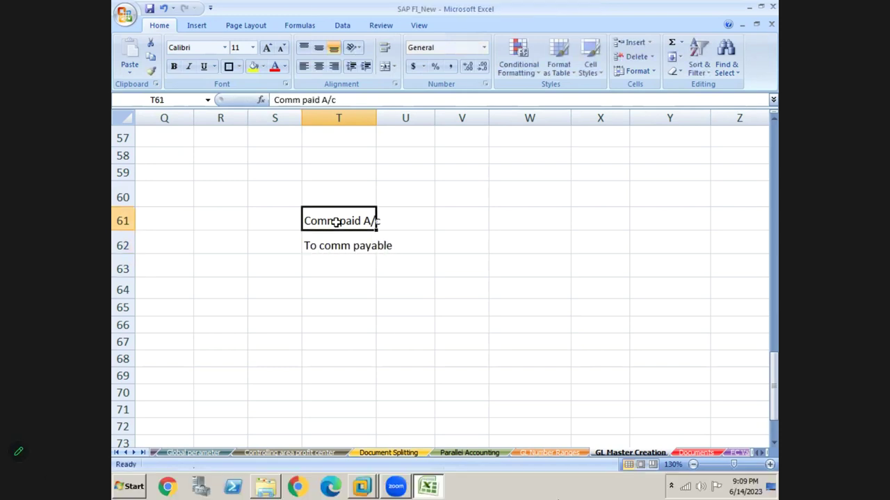
key(Right)
key(Right)
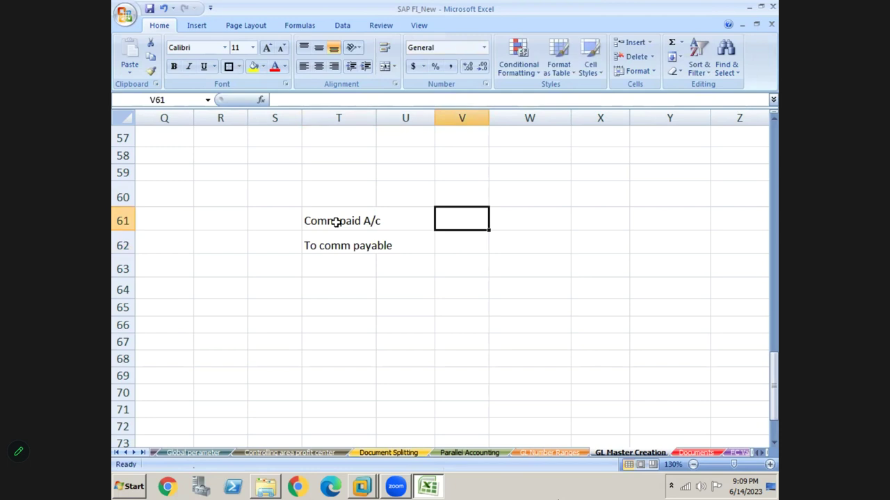
click(318, 223)
key(shift+Right)
key(shift+Right)
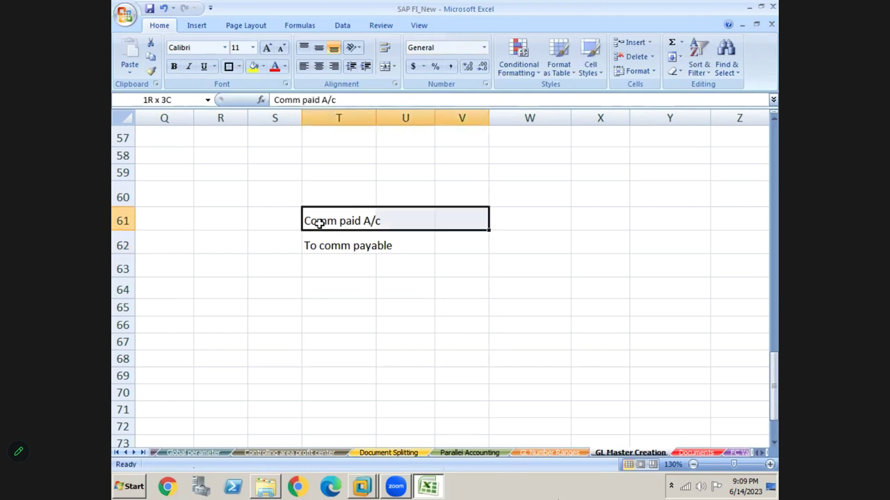
key(shift+Down)
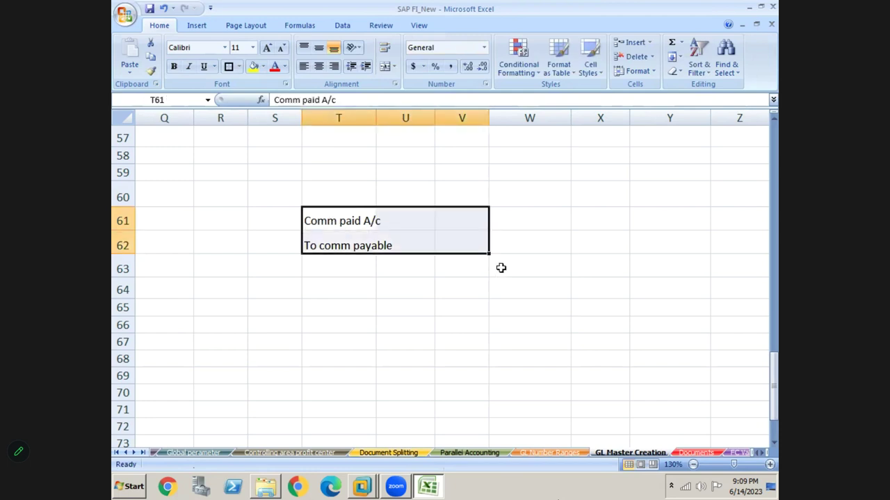
key(alt+Tab)
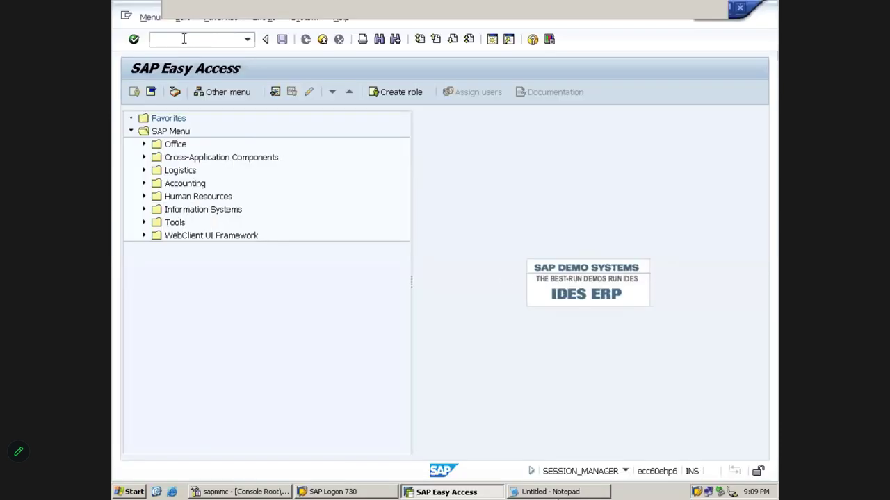
- Start the FB G/L entry and go through the header fields, clearing the Currency value
click(184, 39)
text(FB)
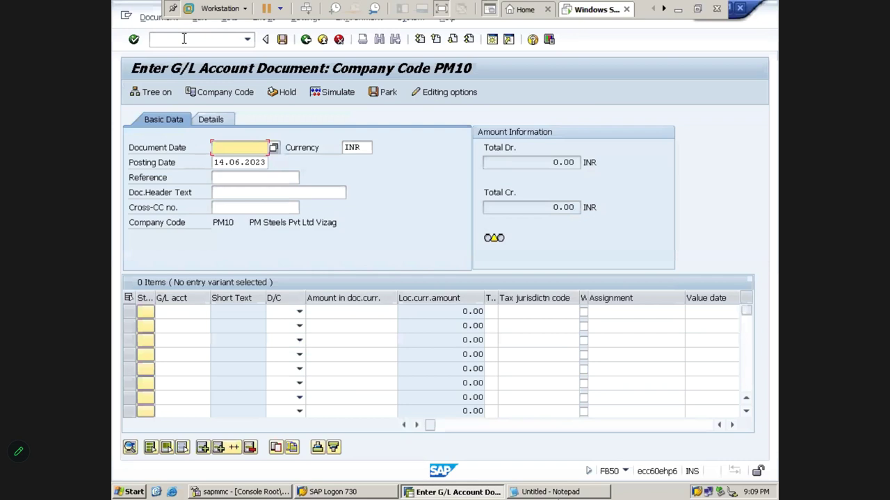
key(BackSpace)
key(Tab)
key(Delete)
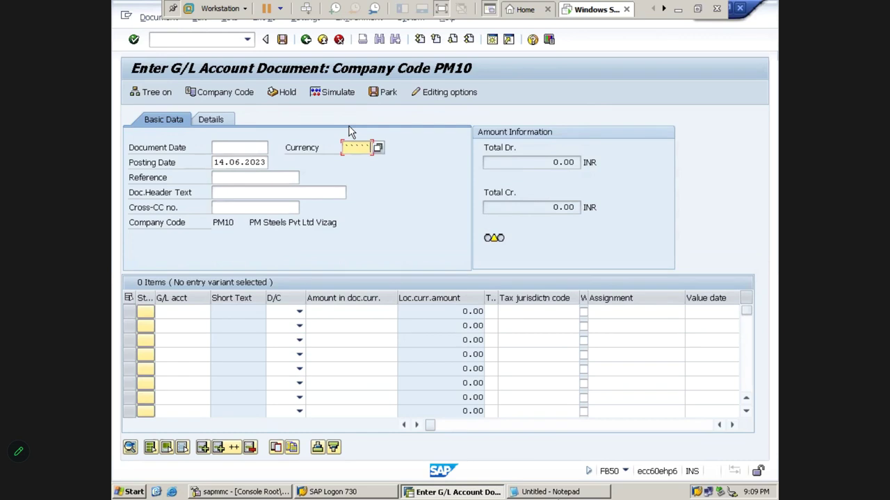
key(Tab)
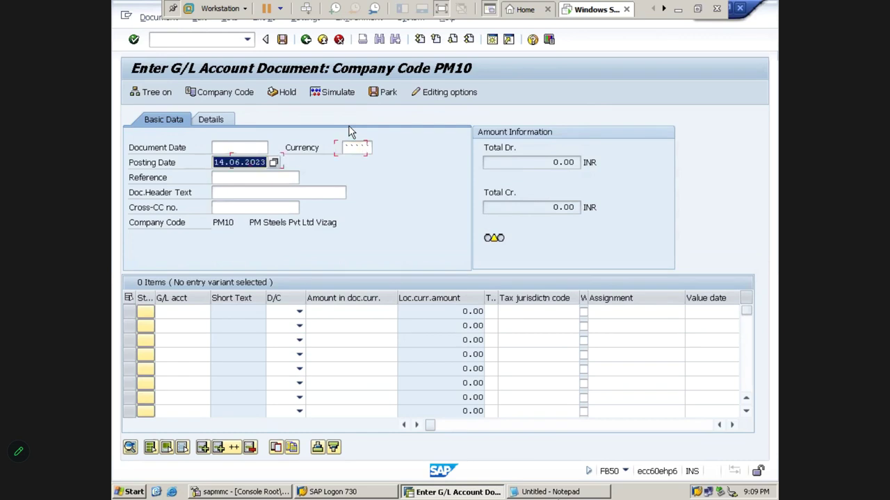
key(Tab)
key(Tab)
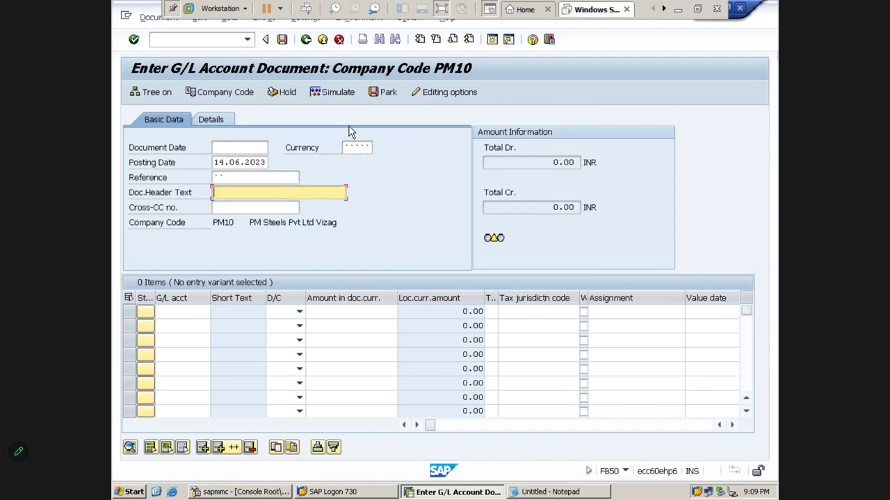
click(230, 144)
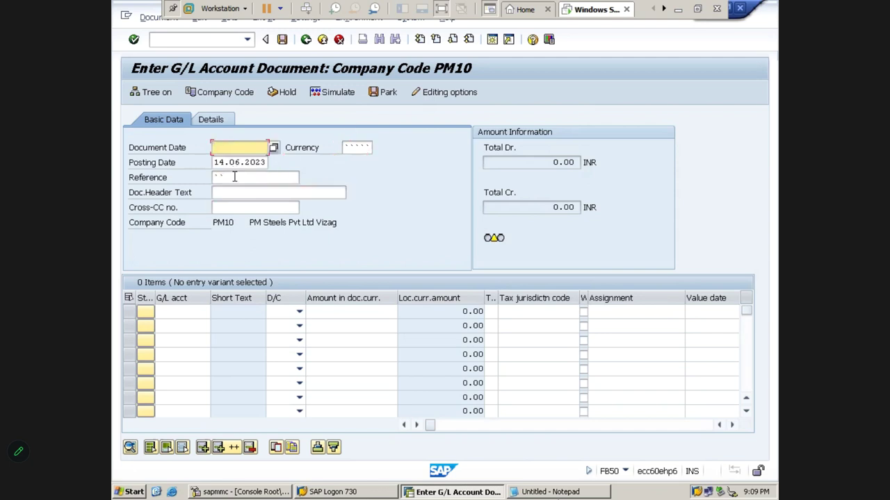
click(230, 175)
click(267, 158)
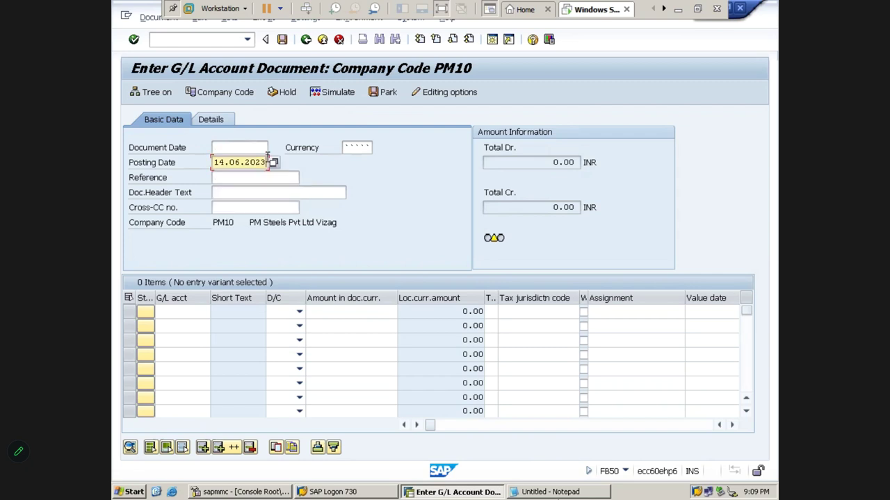
key(shift+Tab)
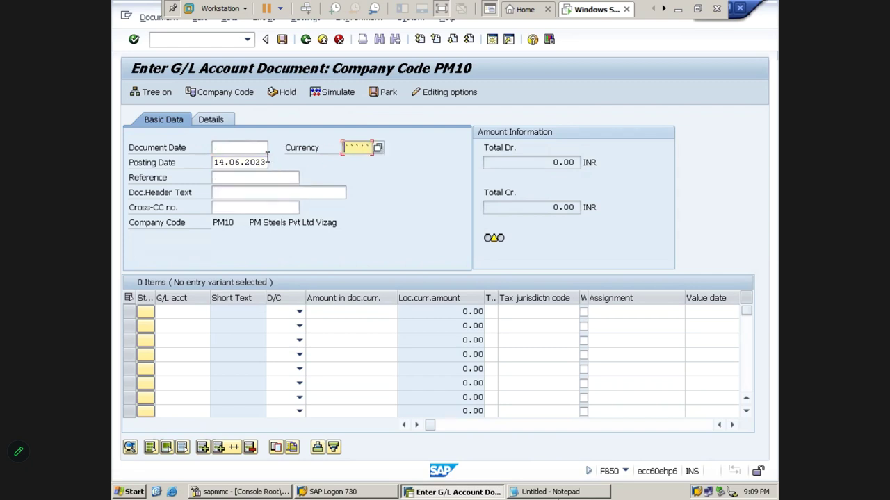
key(shift+Tab)
key(Tab)
key(shift+Tab)
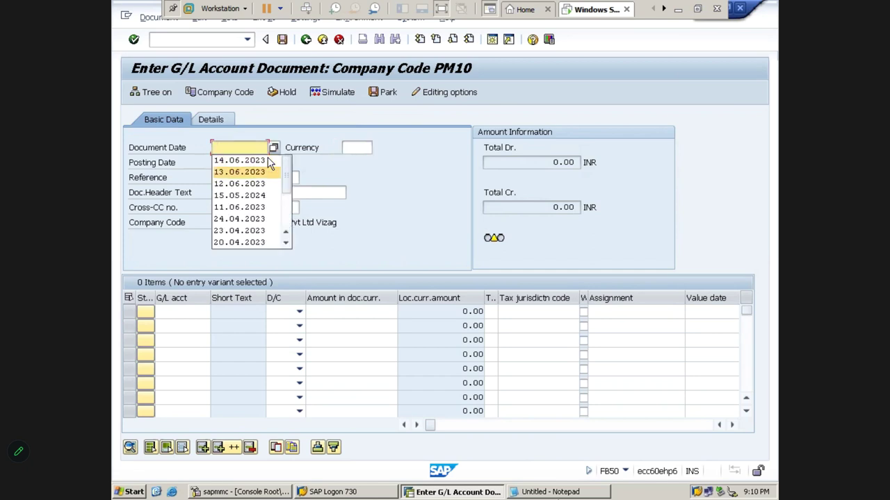
- Set document date 14.06.2023, reference GL POSTING and currency INR
click(267, 160)
key(Tab)
key(Tab)
key(Tab)
key(shift+Tab)
key(Down)
key(Tab)
key(Tab)
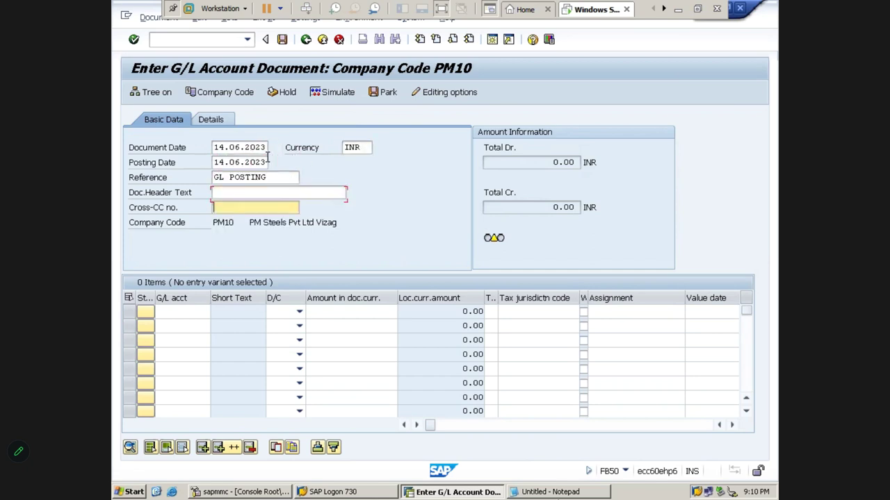
key(Tab)
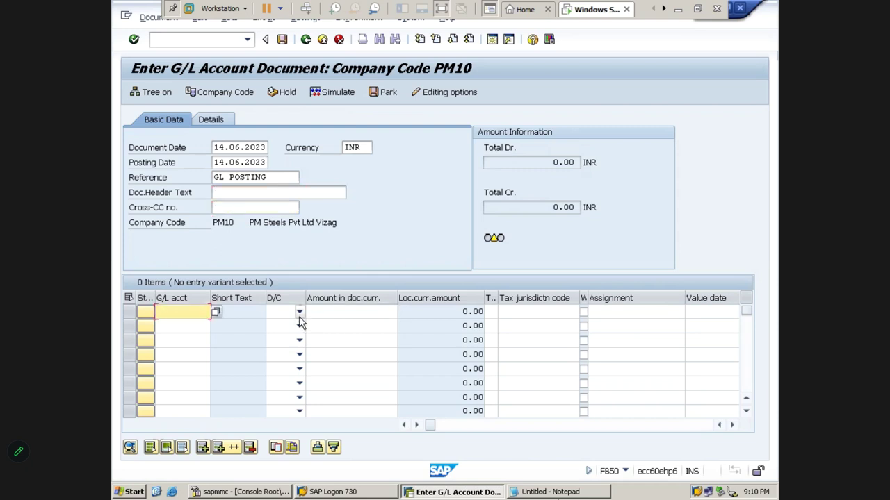
- Make line one a Debit to G/L 440000 and line two a Credit to G/L 160001
click(299, 312)
click(283, 337)
click(299, 325)
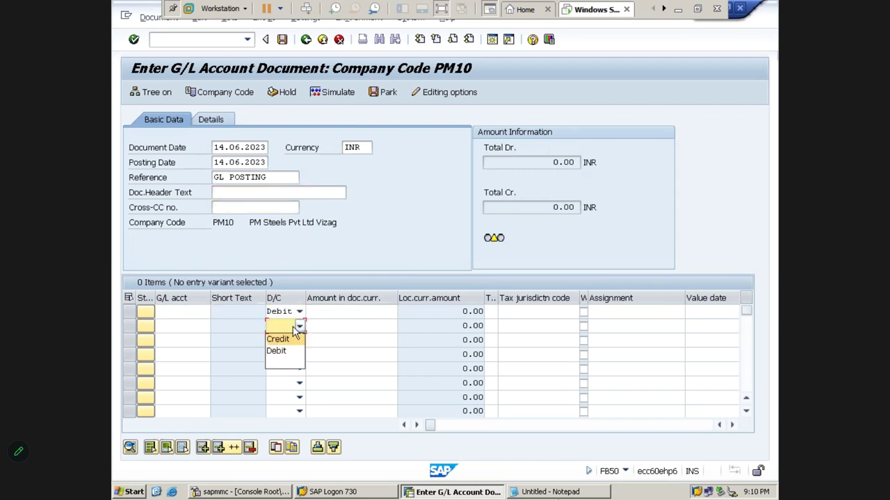
click(278, 339)
click(194, 312)
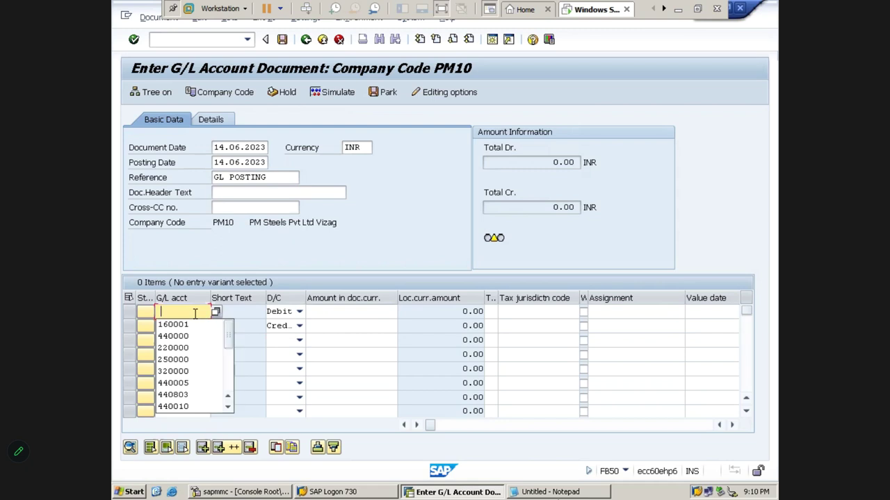
key(Down)
key(Down)
key(Return)
click(192, 325)
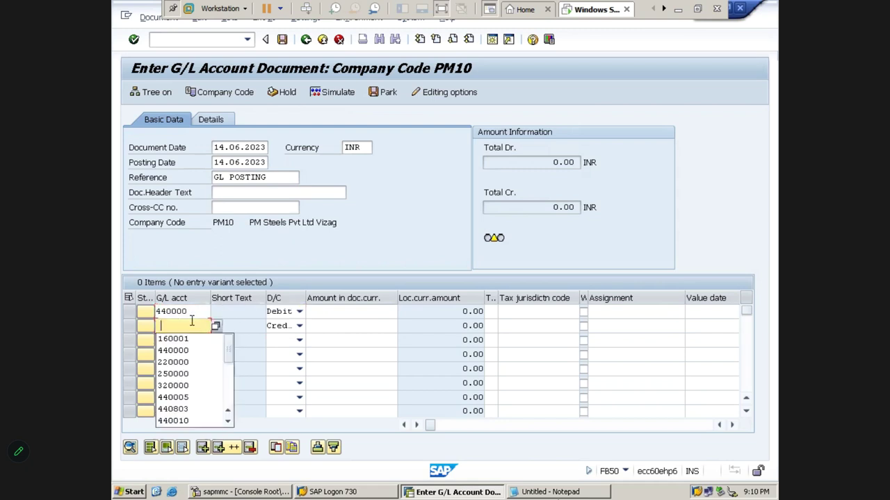
key(Down)
key(Return)
- Enter 120000 on both lines with business area PMHB and profit center PM100, then validate
click(335, 313)
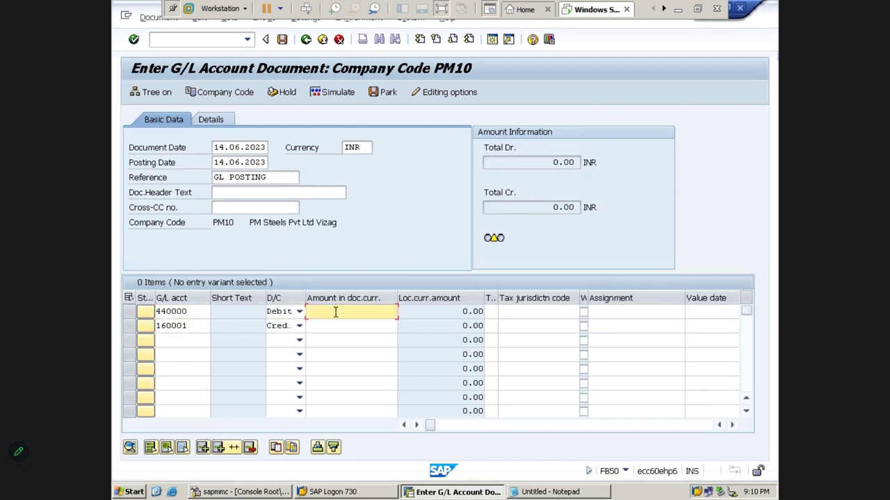
text(120000)
key(Down)
text(12)
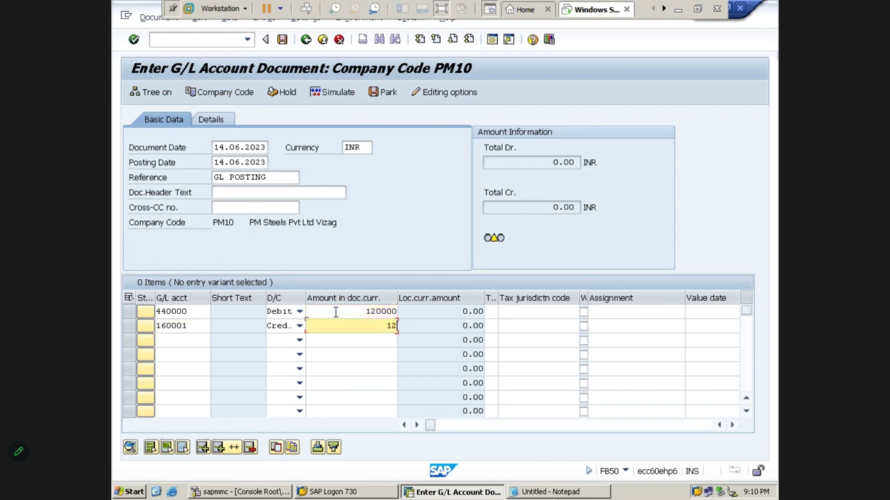
text(0000)
key(Tab)
key(Tab)
key(Tab)
key(Tab)
key(Tab)
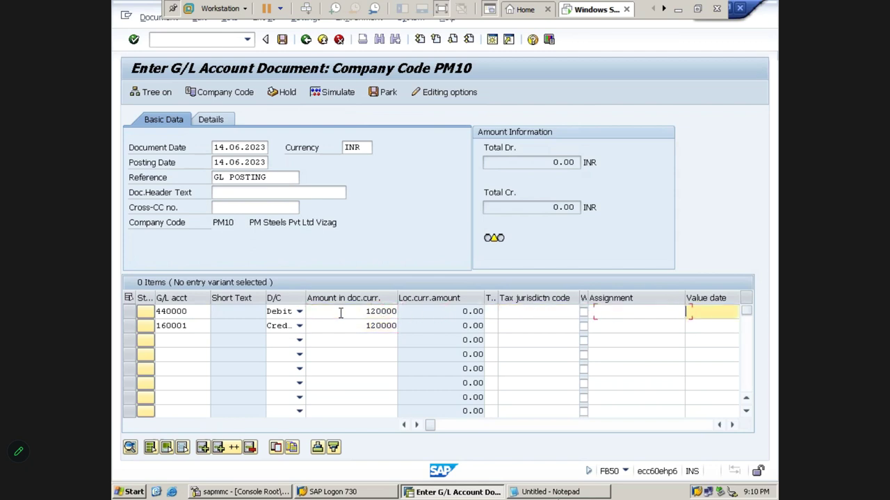
key(Tab)
key(Tab)
key(Tab)
text(PMHB)
key(Tab)
key(Tab)
key(Tab)
key(Tab)
key(Tab)
key(Tab)
key(Tab)
key(Tab)
key(Tab)
key(Tab)
key(Tab)
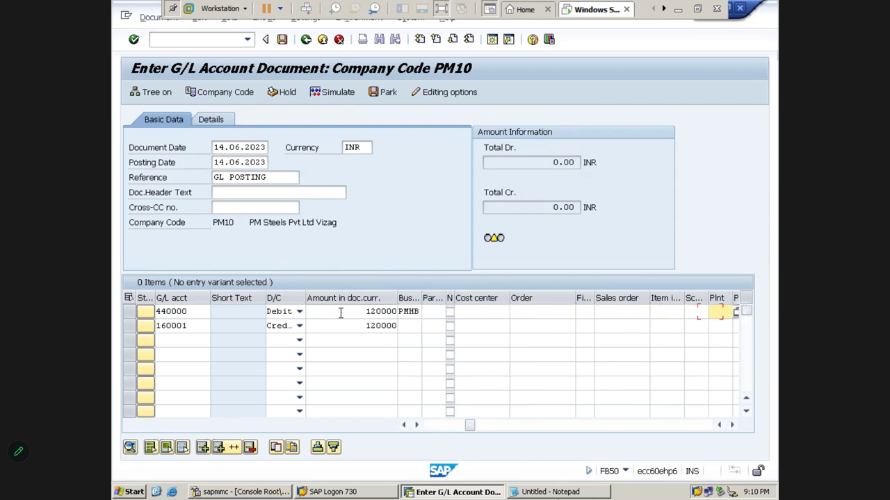
key(Tab)
key(shift+Tab)
text(PM100)
key(Tab)
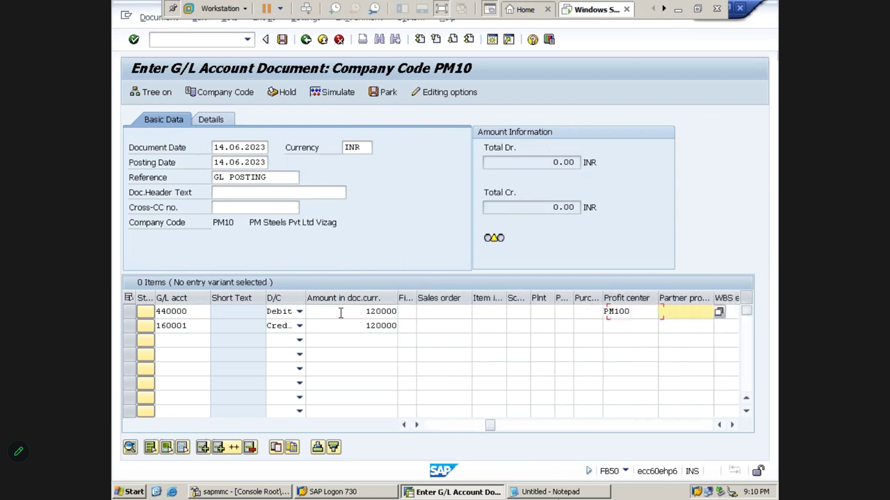
key(Return)
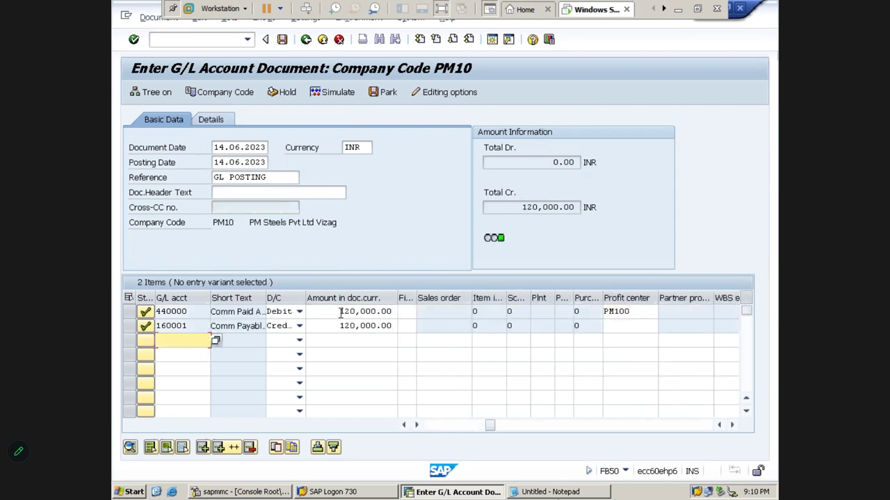
- Simulate and post the document, then display document 100000010 and copy its number
click(341, 99)
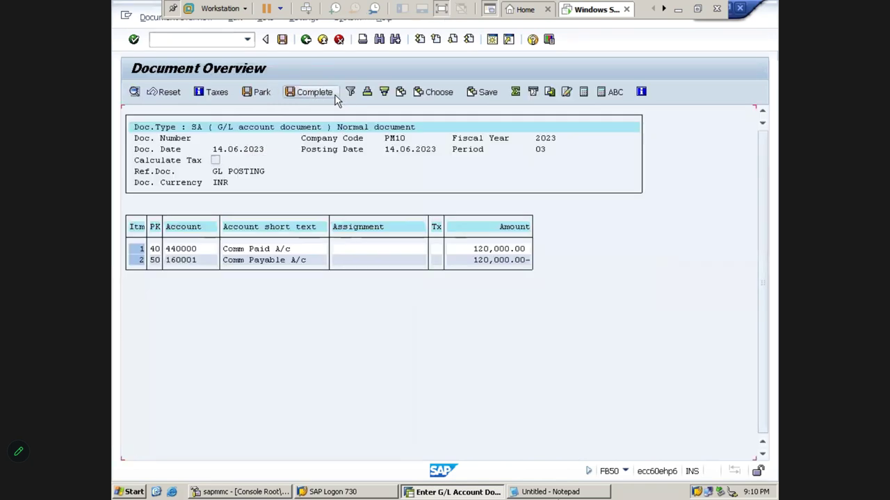
click(282, 40)
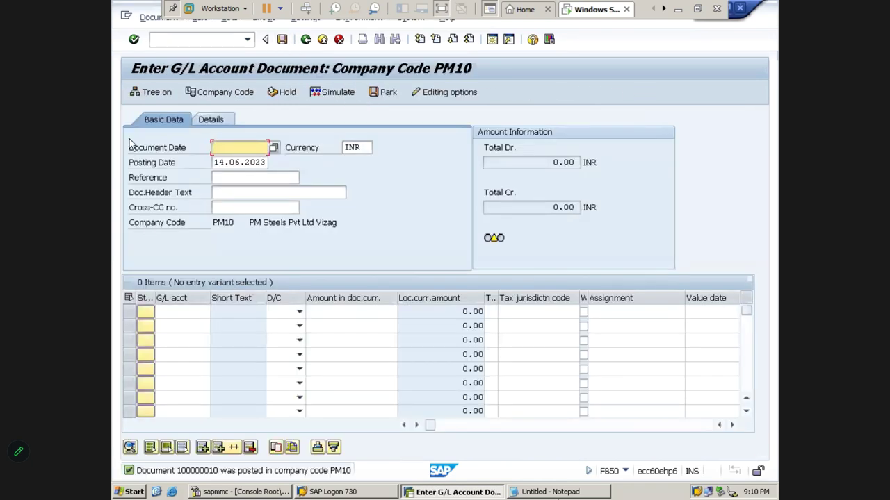
click(158, 17)
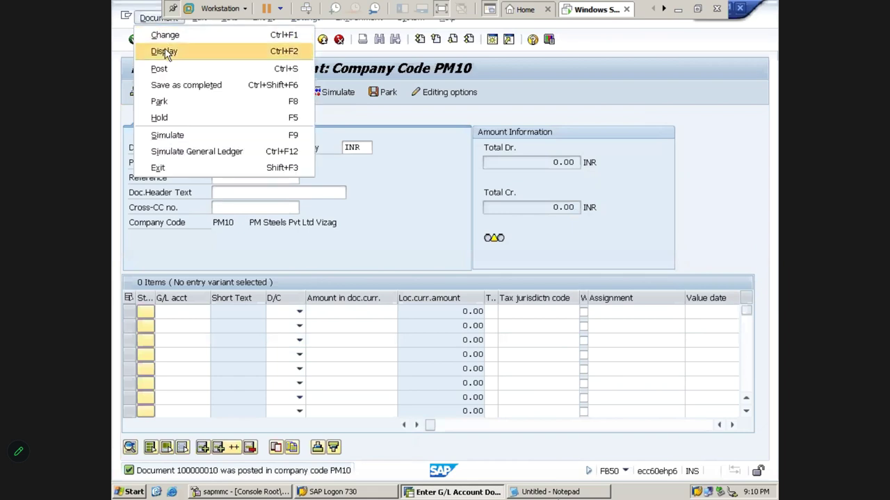
click(166, 52)
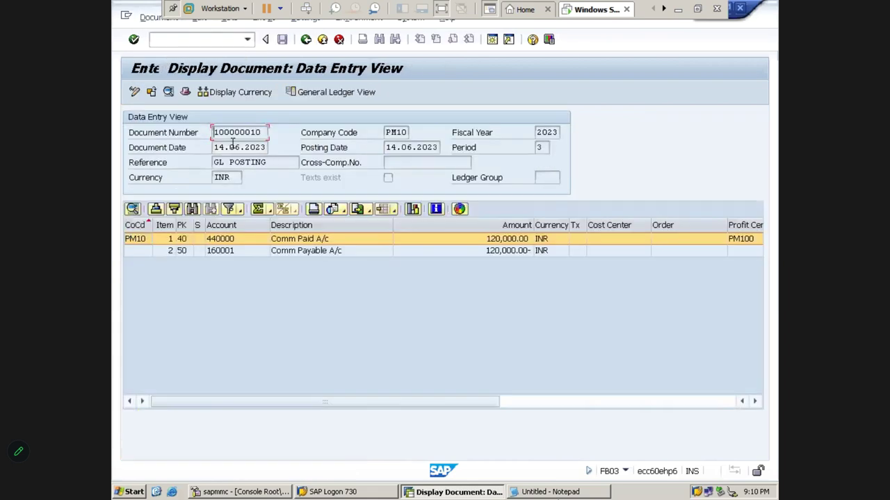
drag(215, 133, 288, 137)
key(ctrl+c)
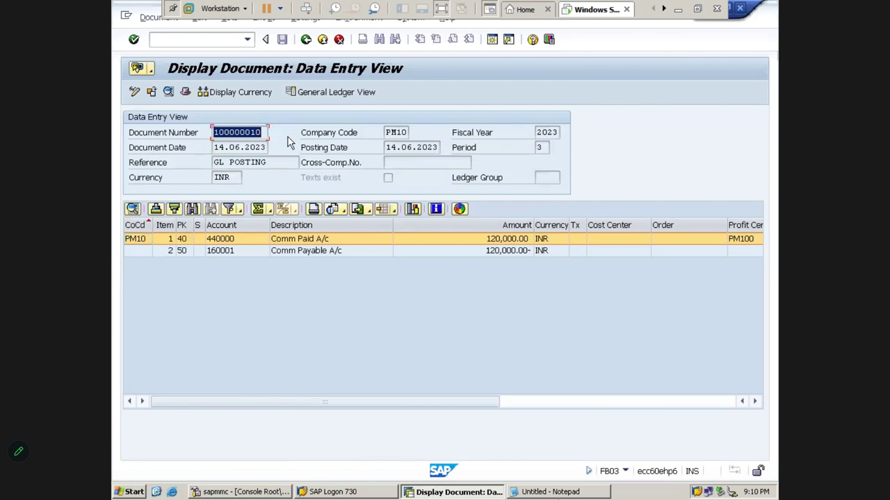
key(End)
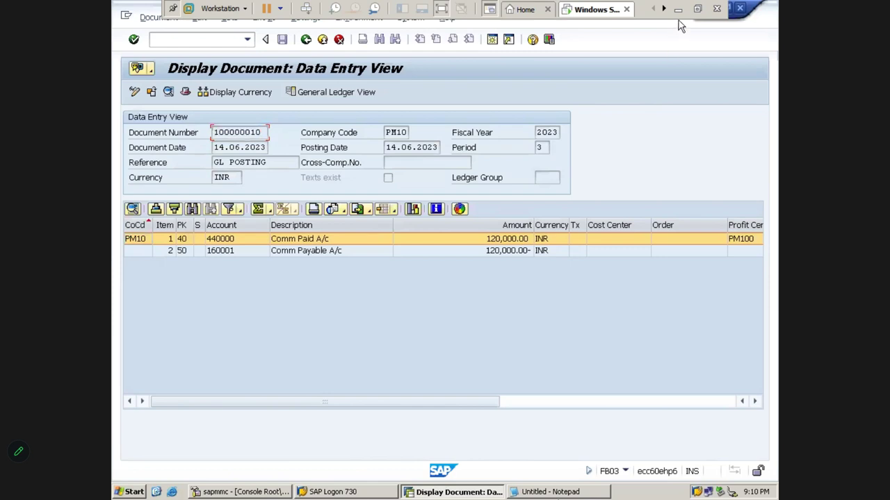
click(678, 9)
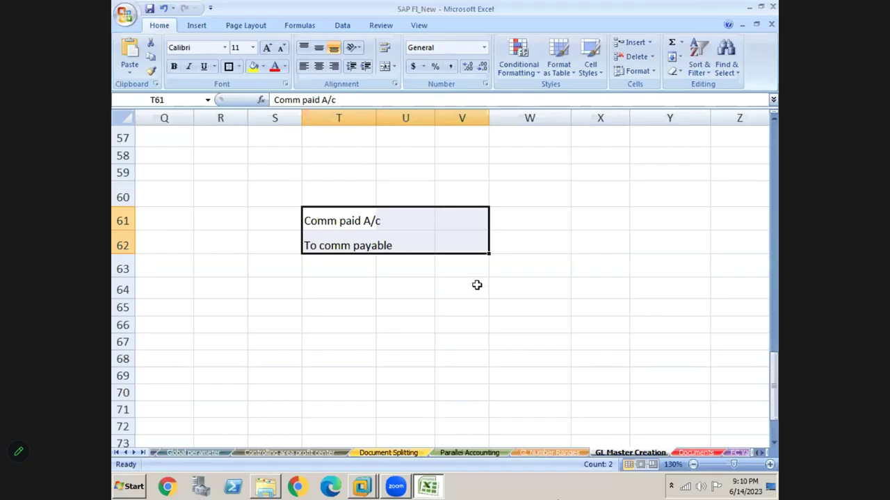
- Paste document number 100000010 into cell W60 and go back to SAP
click(477, 285)
click(520, 193)
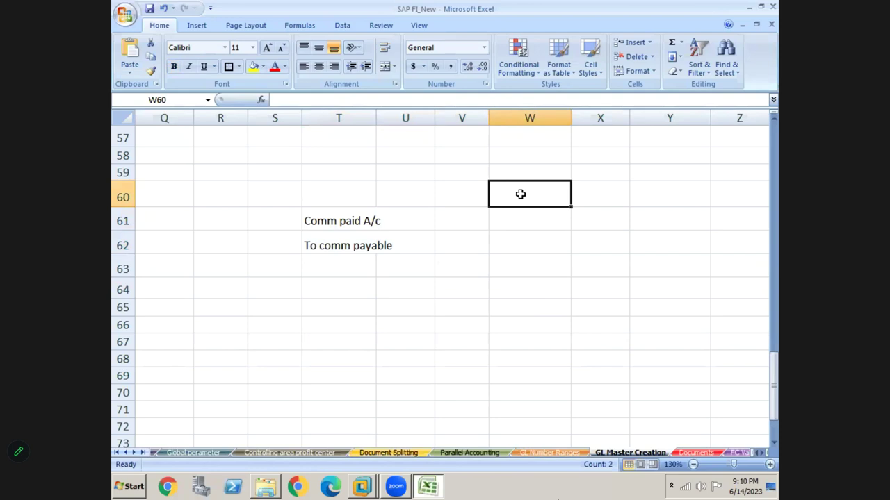
key(ctrl+v)
click(463, 218)
click(545, 200)
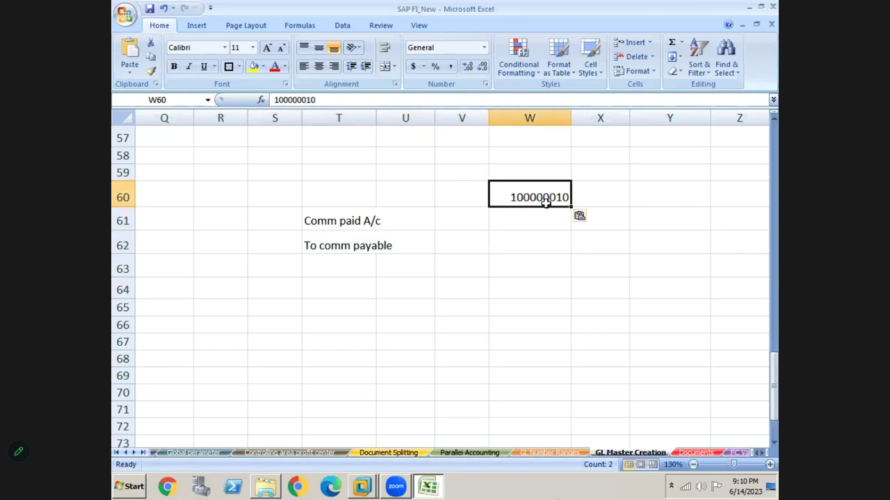
key(alt+Tab)
key(alt+Tab)
key(alt+Tab)
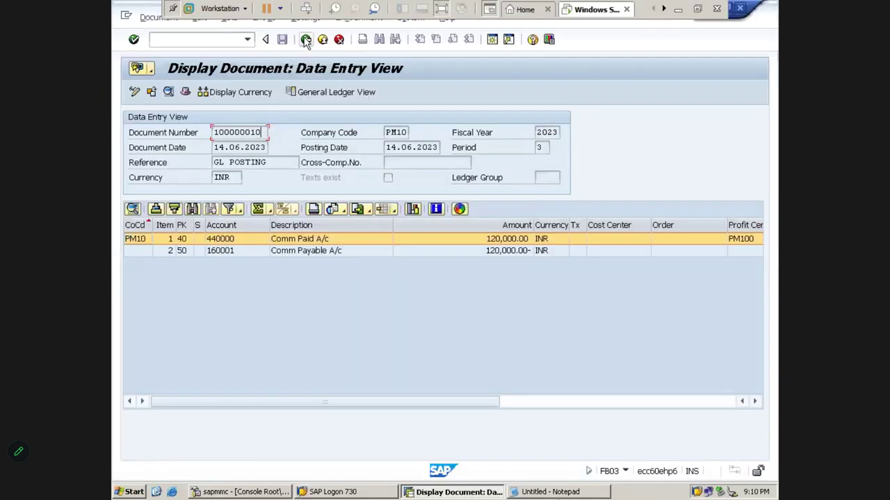
- Return to the G/L entry form and fill document date 14.06.2023 and reference GL POSTING from history
click(305, 40)
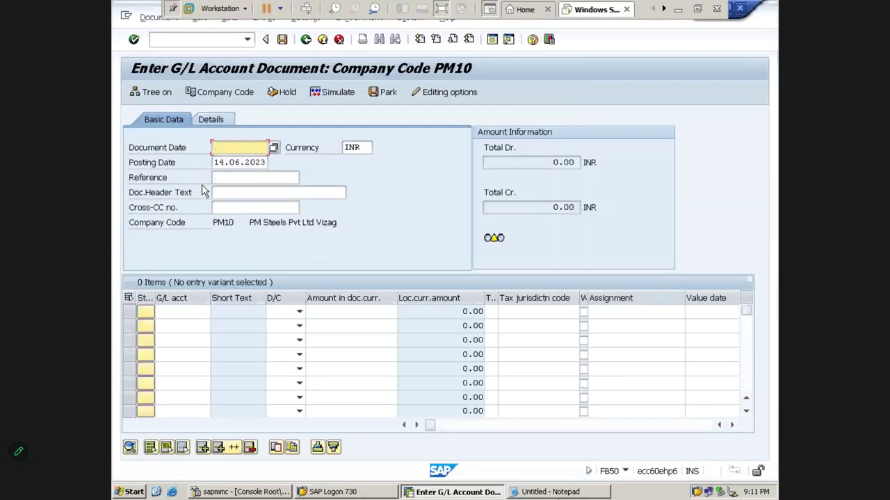
key(Down)
key(Down)
key(Return)
key(Tab)
key(Tab)
key(Tab)
key(Tab)
key(shift+Tab)
key(Down)
key(Down)
key(Return)
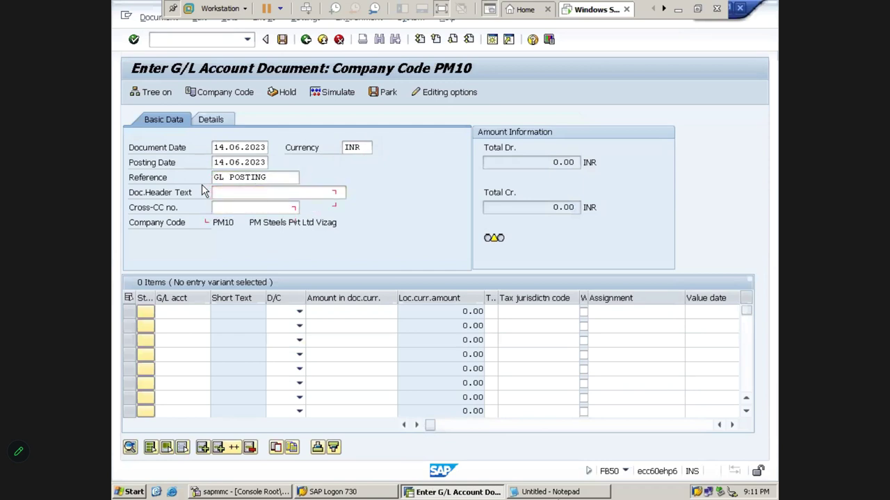
- Make line one a Debit to account 440000 and line two a Credit to account 160001
click(298, 311)
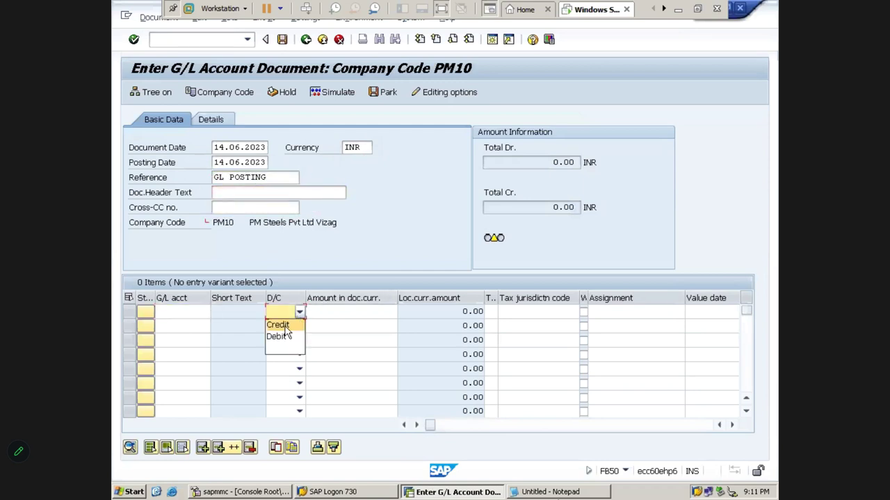
click(275, 339)
click(299, 326)
click(277, 339)
click(298, 340)
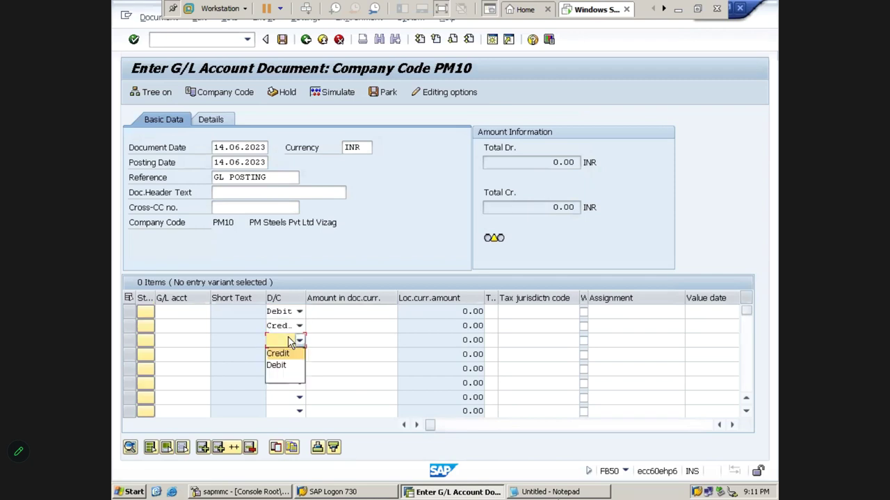
click(205, 326)
click(188, 312)
key(Down)
key(Down)
key(Return)
click(184, 325)
key(Down)
key(Return)
- Enter 150000 on both lines with business area PMHB and profit center PM100, then validate
click(354, 312)
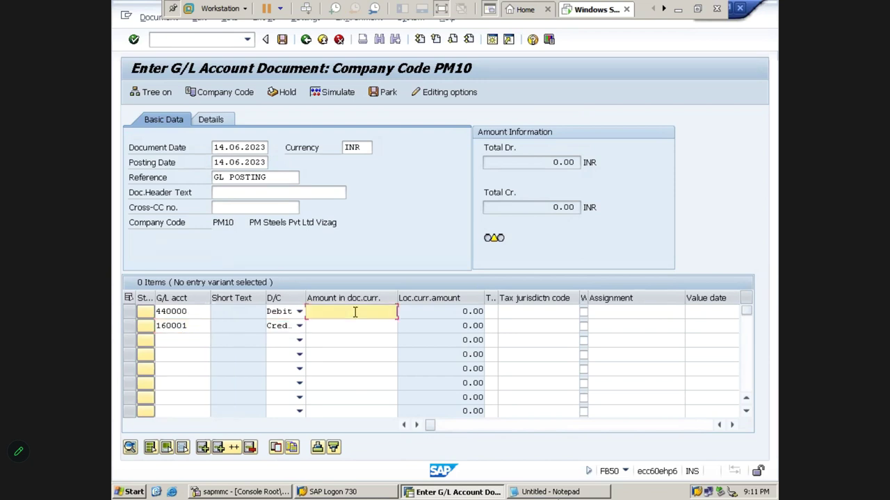
text(150000)
key(Down)
text(1)
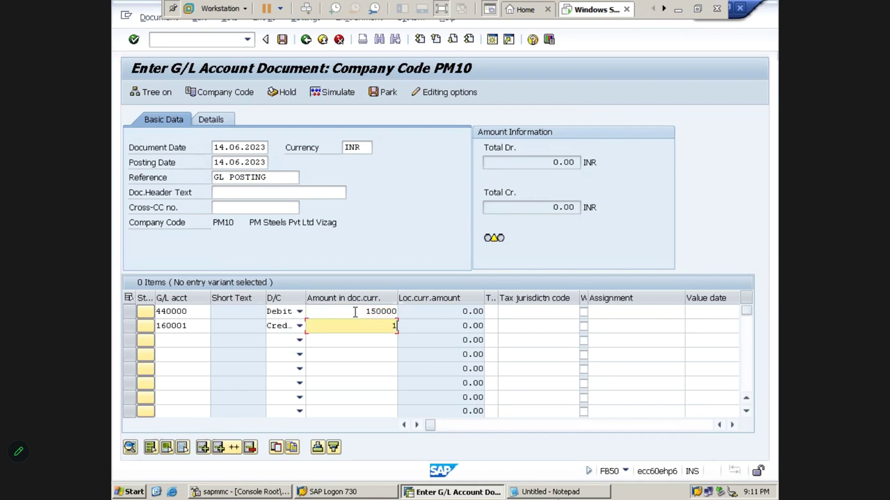
text(50000)
key(Tab)
key(Tab)
key(Tab)
key(Tab)
key(Tab)
key(Tab)
key(Tab)
key(Tab)
key(Tab)
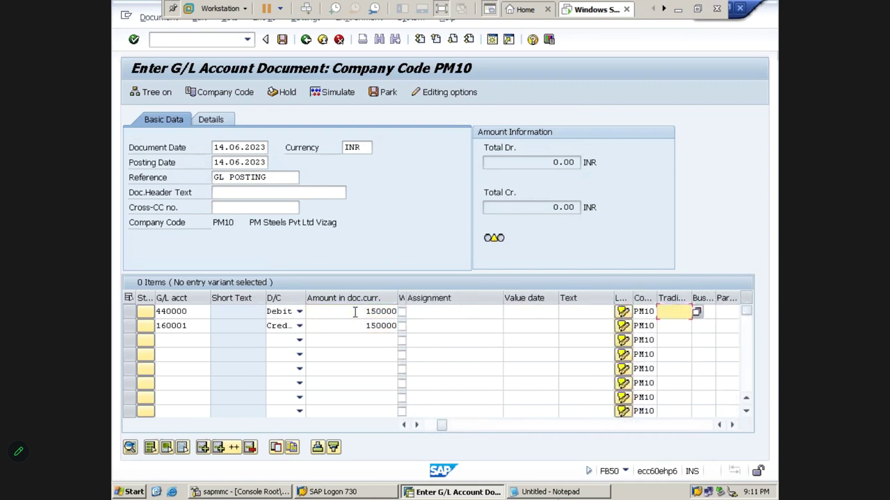
text(PMHB)
key(Tab)
key(Tab)
key(Tab)
key(Tab)
key(Tab)
key(Tab)
key(Tab)
key(Tab)
key(Tab)
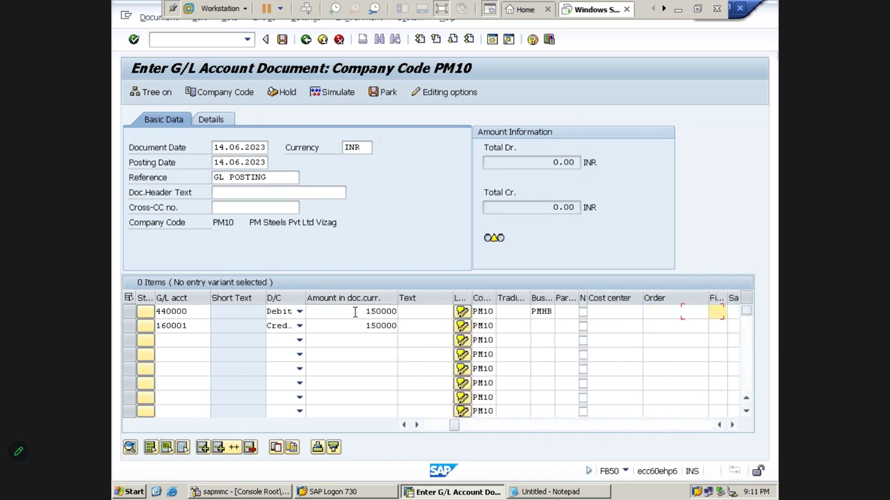
key(Tab)
key(Tab)
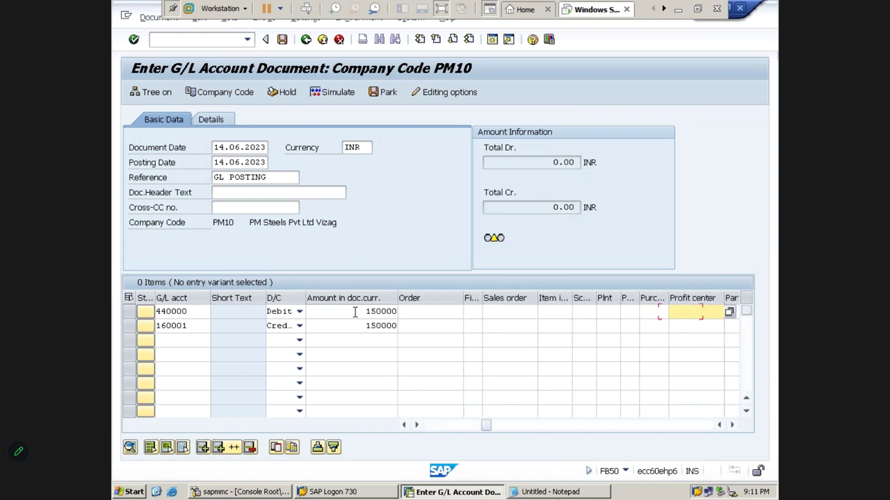
text(PM100)
key(Tab)
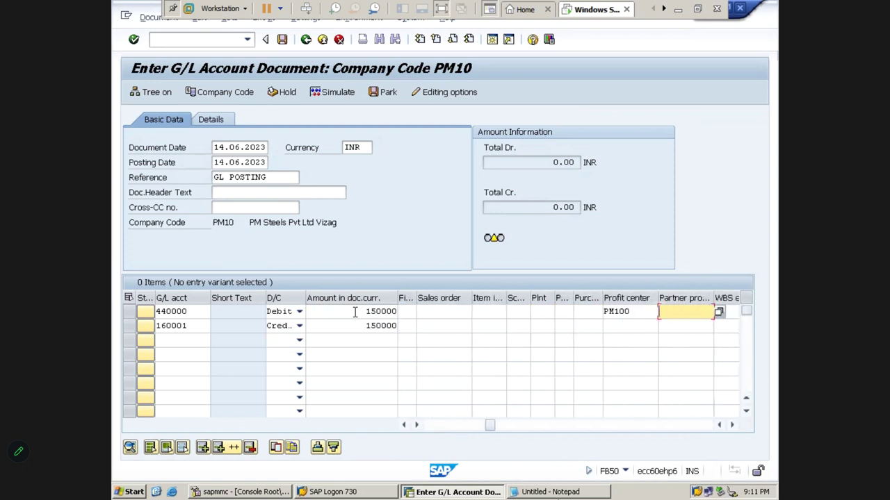
key(Return)
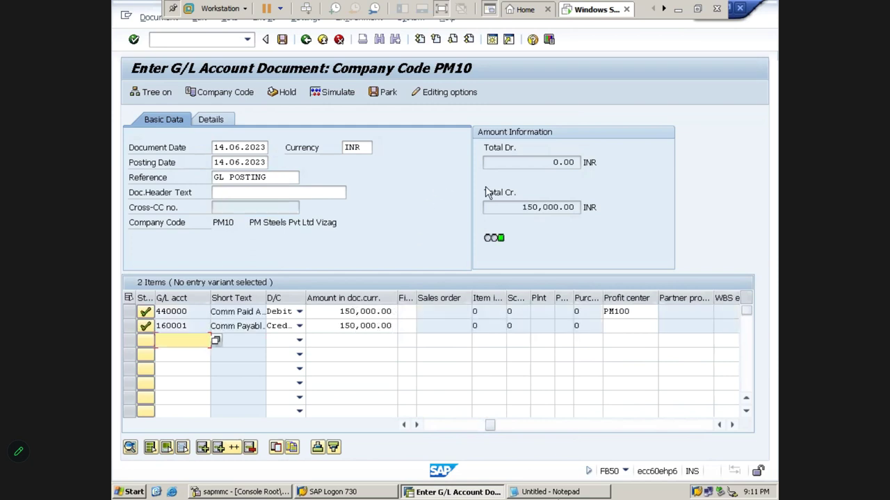
- Post the second commission document, display 100000011 and copy its document number for Excel
click(336, 101)
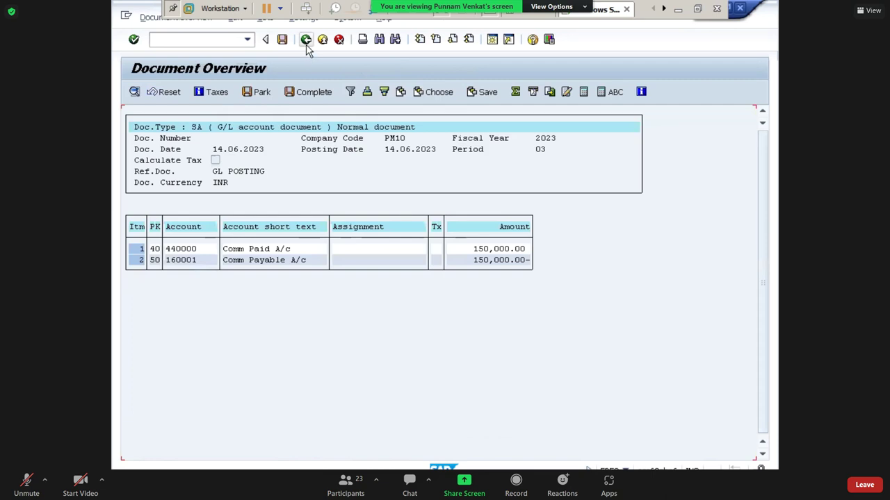
click(282, 40)
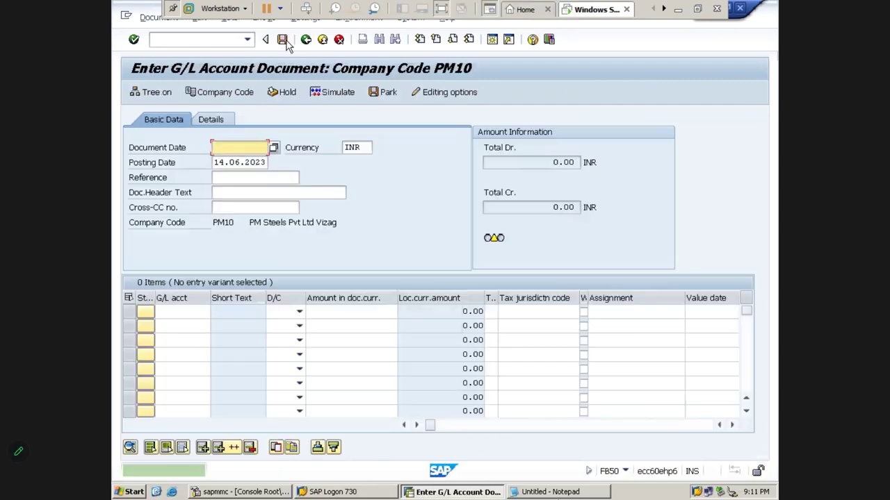
click(159, 18)
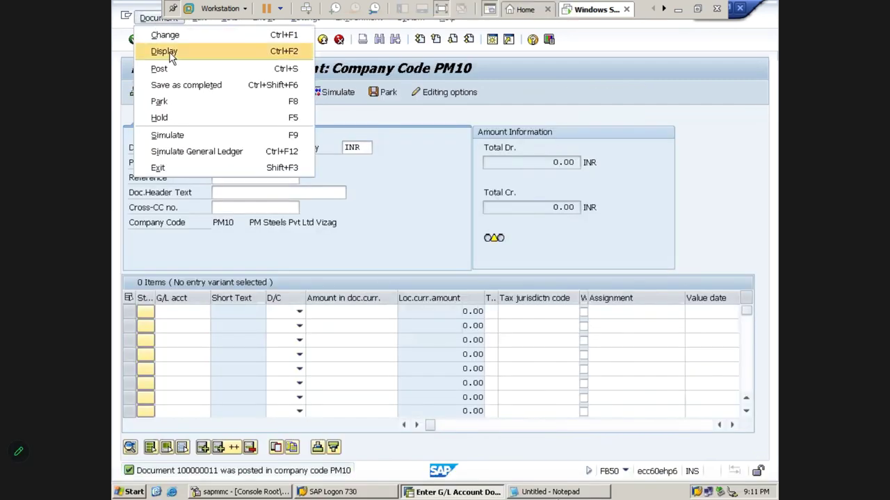
click(172, 57)
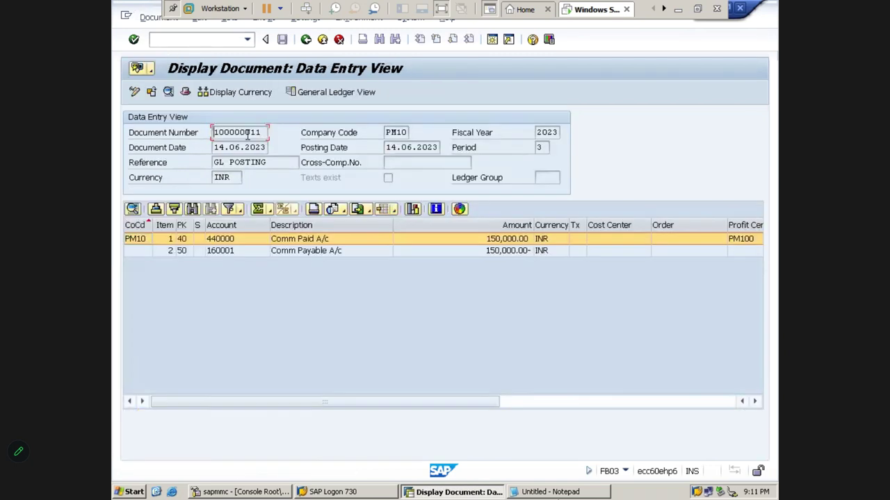
key(shift+Left)
key(shift+Left)
key(shift+Left)
key(shift+Left)
key(alt+Tab)
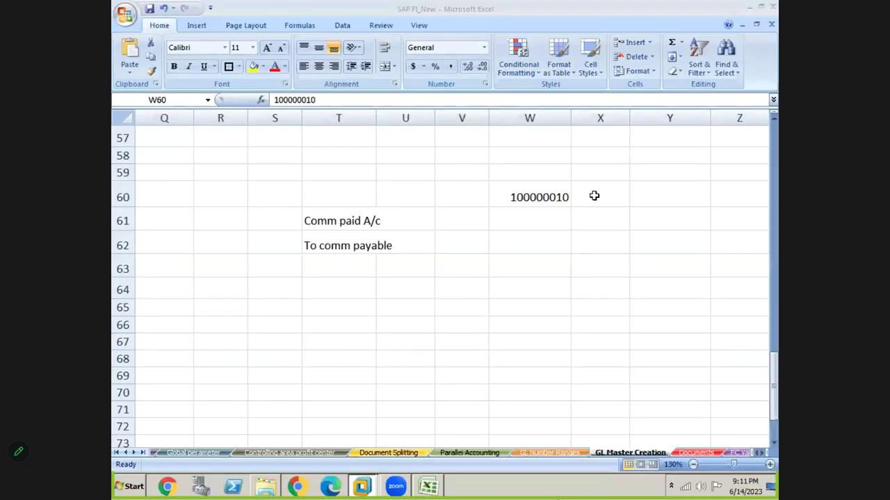
- Paste document number 100000011 into W61 under 100000010 and check both numbers
click(532, 224)
text(100000011)
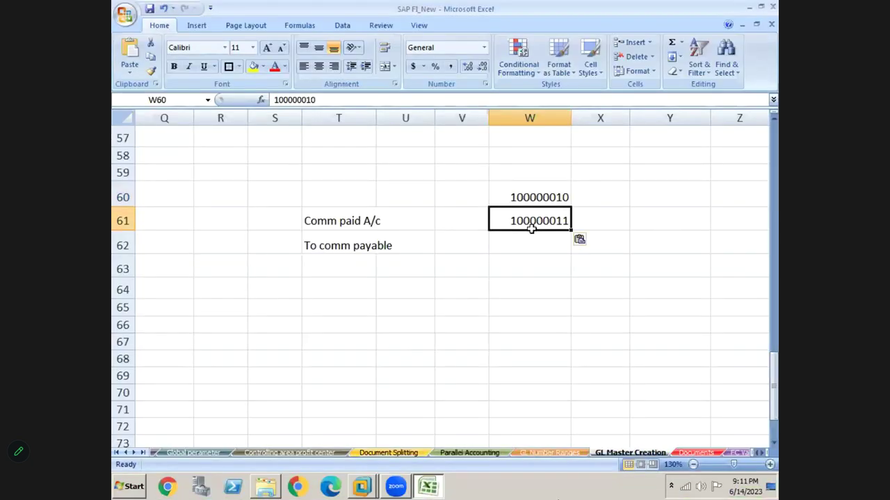
click(521, 199)
key(shift+Down)
key(Up)
key(Down)
key(Down)
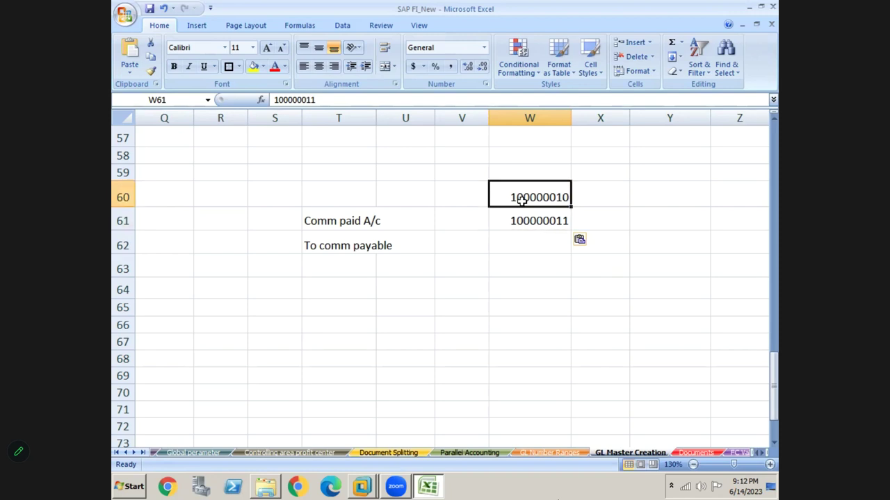
- Select the two document numbers 100000010 and 100000011 in W60:W61
click(522, 200)
key(shift+Down)
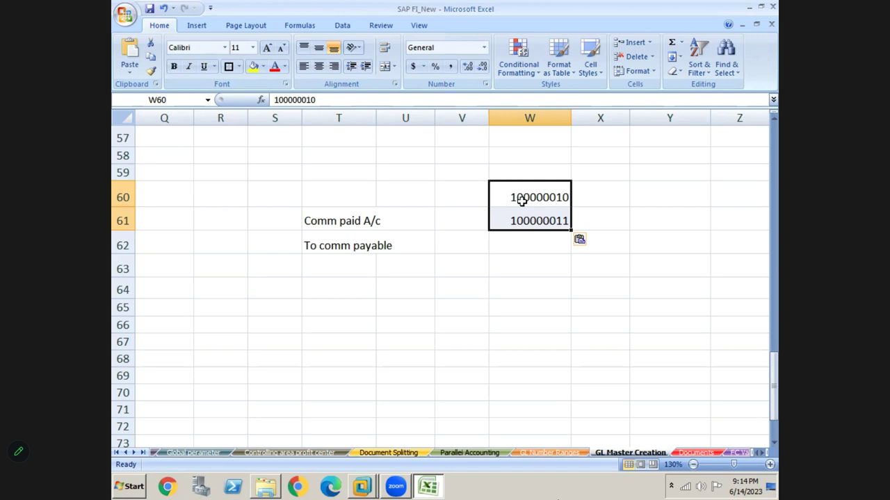
click(394, 234)
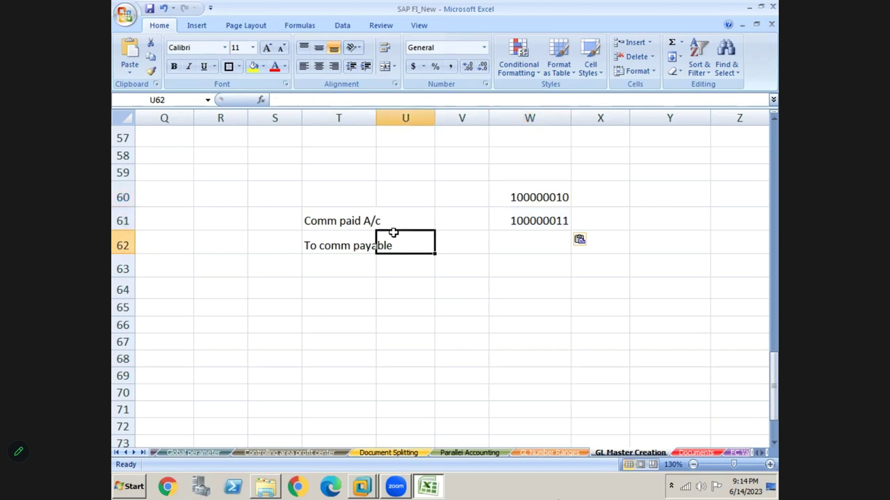
click(518, 199)
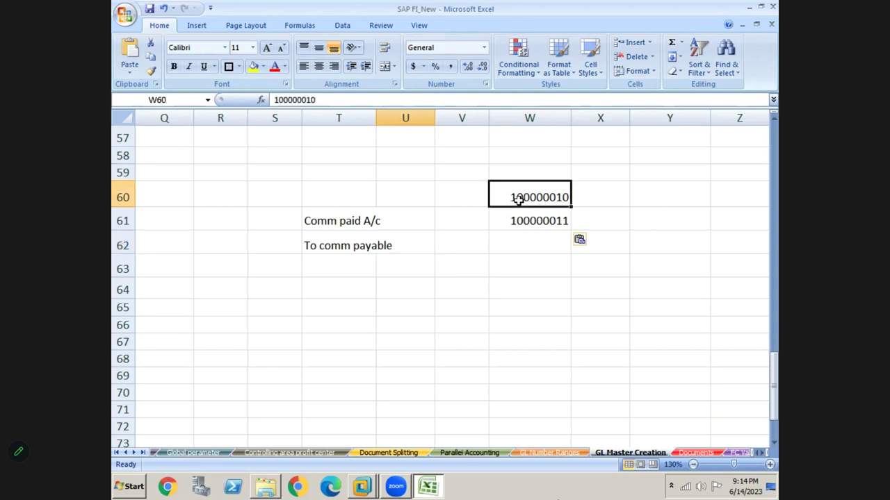
key(shift+Down)
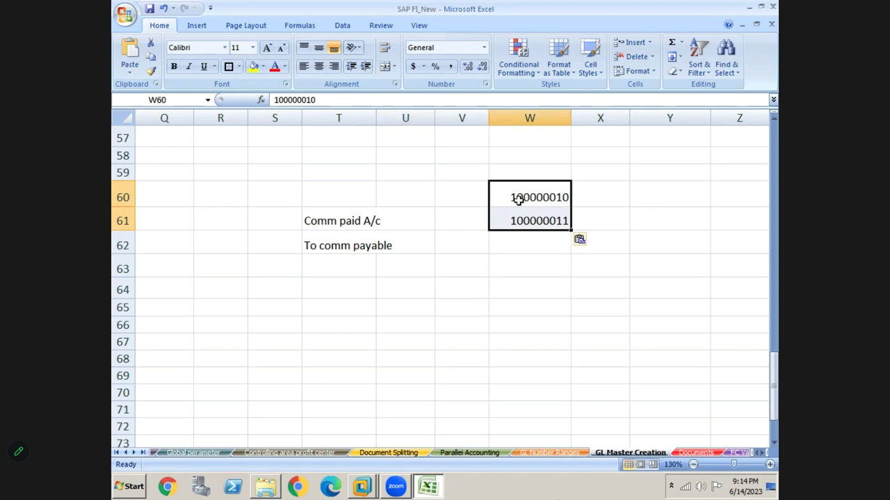
key(Left)
key(Left)
key(Left)
key(Left)
key(Left)
key(Left)
key(Left)
key(Left)
key(Left)
key(Left)
key(Left)
key(Left)
key(Left)
key(Left)
key(Left)
key(Left)
key(Left)
key(Left)
key(Left)
key(Left)
key(Up)
key(Up)
key(Up)
key(Up)
key(Up)
key(Up)
key(Up)
key(Up)
key(Up)
key(Up)
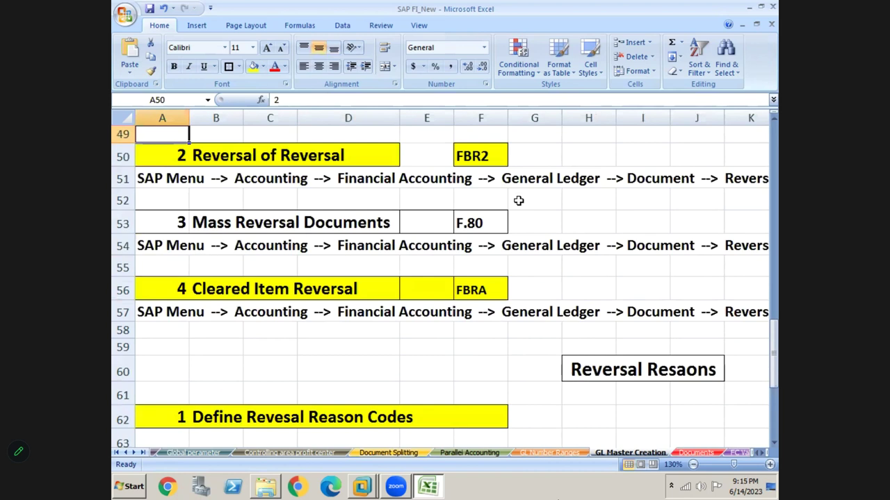
- Review the Mass Reversal Documents row in A53 and its transaction code F.80
click(206, 223)
click(164, 222)
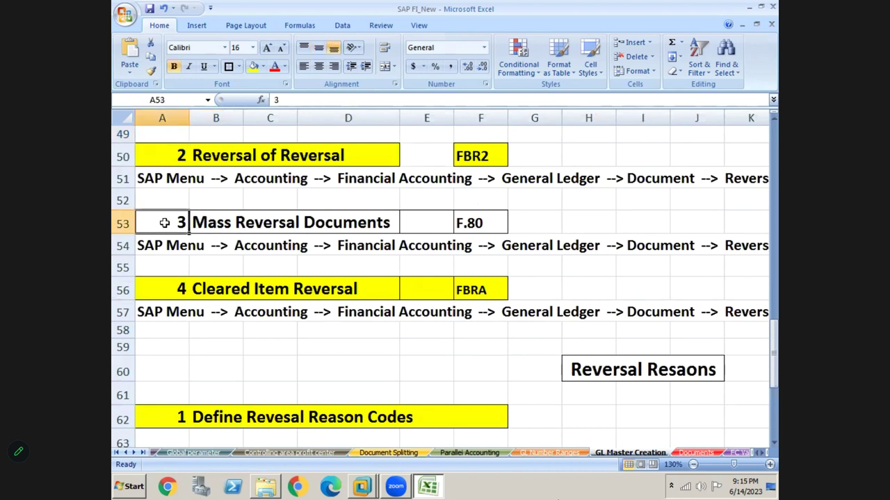
key(shift+Right)
key(shift+Right)
key(shift+Right)
key(shift+Right)
key(shift+Right)
key(shift+Right)
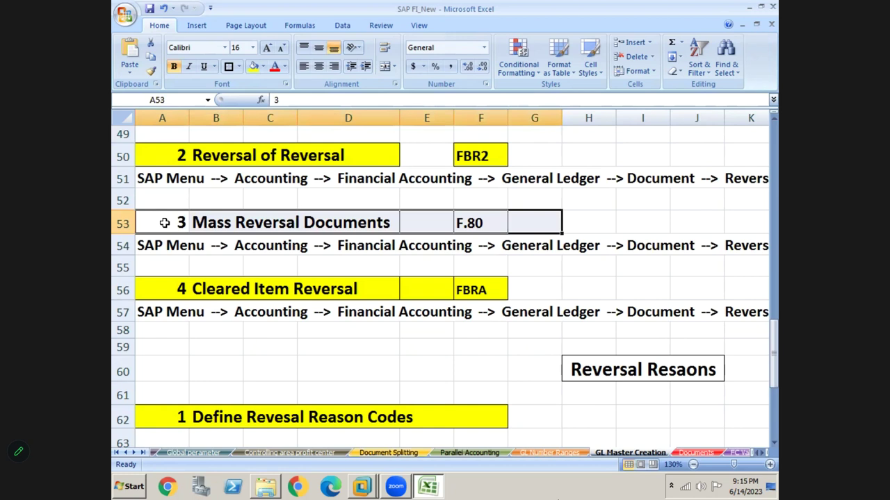
click(164, 222)
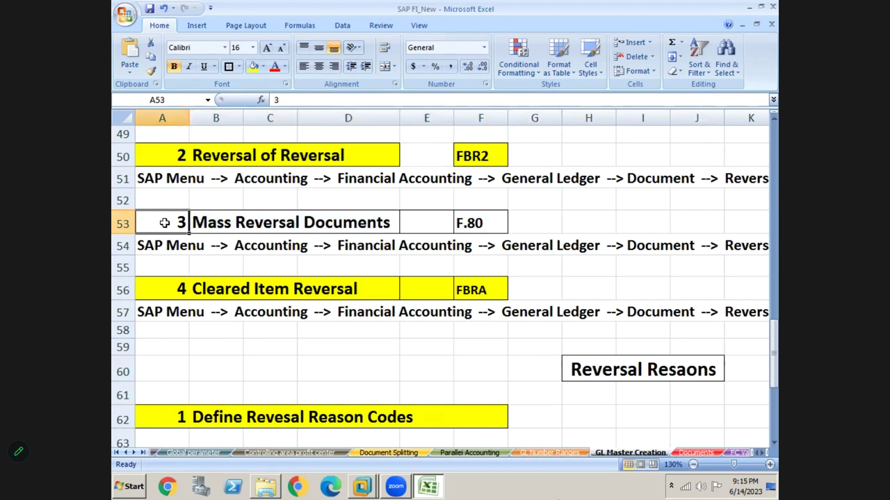
key(Right)
key(Right)
key(Right)
key(Right)
key(Right)
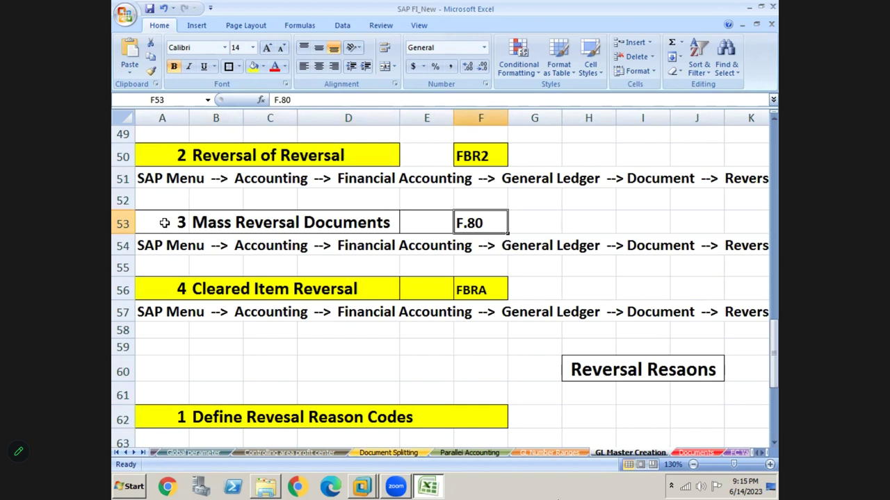
key(Left)
key(Left)
key(Left)
key(Left)
key(Left)
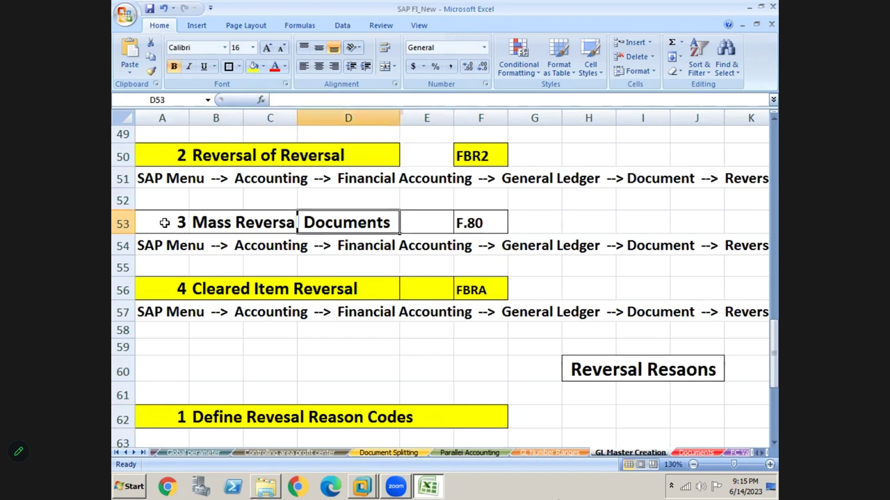
key(Right)
key(Right)
key(Right)
key(Right)
key(Right)
key(Left)
key(Right)
key(Right)
key(Left)
- Reselect the document numbers in W60:W61 and return to the SAP session
key(Right)
key(Right)
key(Right)
key(Right)
key(Right)
key(Right)
key(Right)
key(Right)
key(Right)
key(Right)
key(Right)
key(Right)
key(Right)
key(Right)
key(Right)
key(Right)
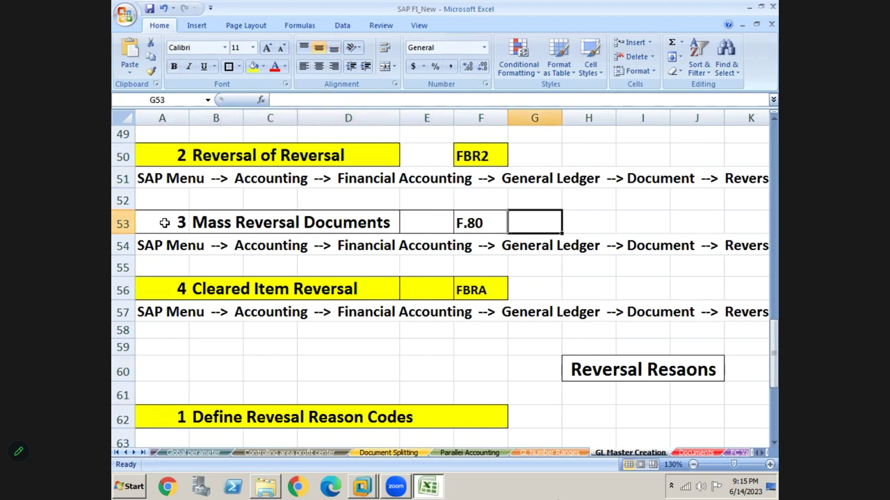
key(Right)
key(Right)
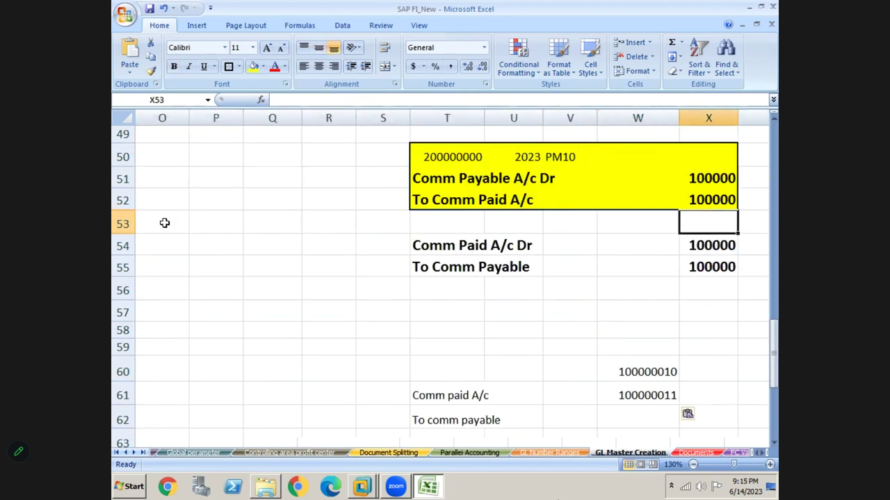
key(Down)
key(Down)
key(Down)
key(Down)
key(Down)
key(Down)
key(Down)
key(Down)
key(Down)
key(Down)
key(Up)
key(Up)
key(Up)
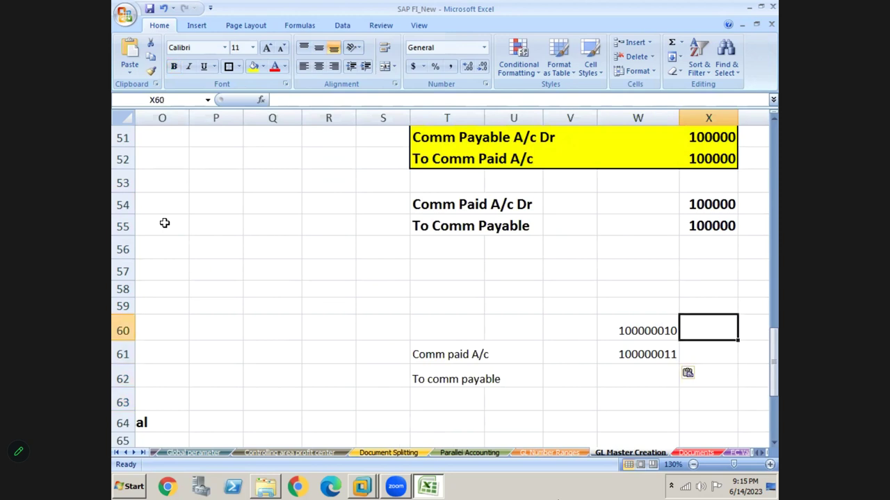
key(Left)
key(shift+Down)
key(alt+Tab)
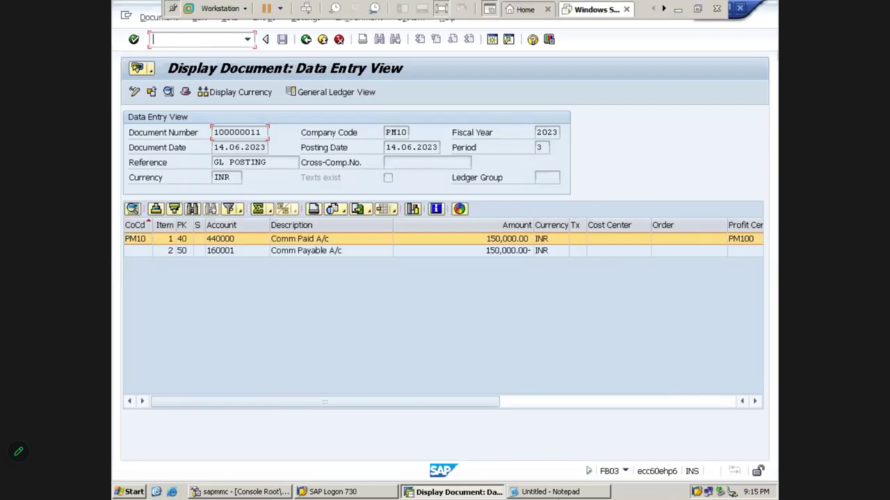
- Leave the document display and start transaction F.80 from the command field
key(shift+F3)
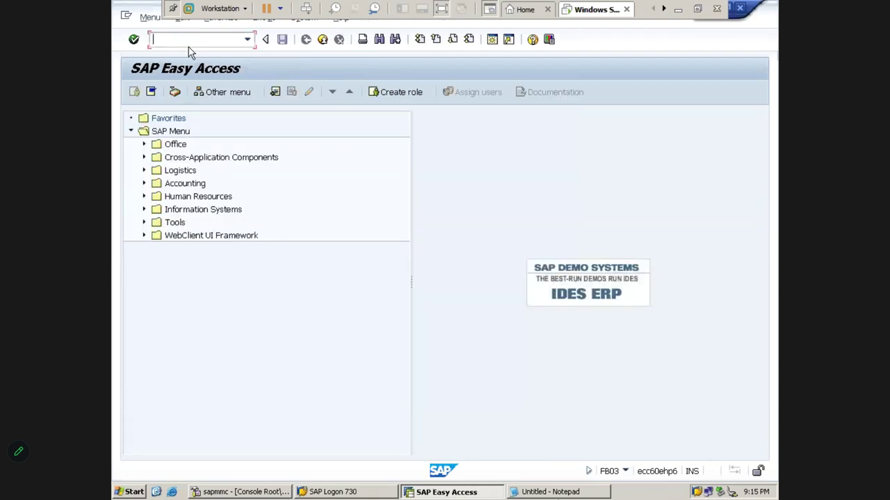
text(F)
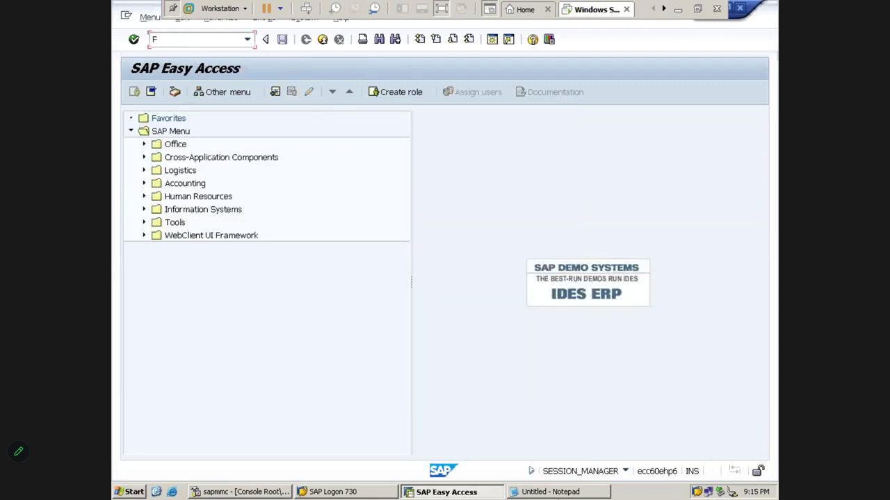
text(.80)
key(BackSpace)
key(Return)
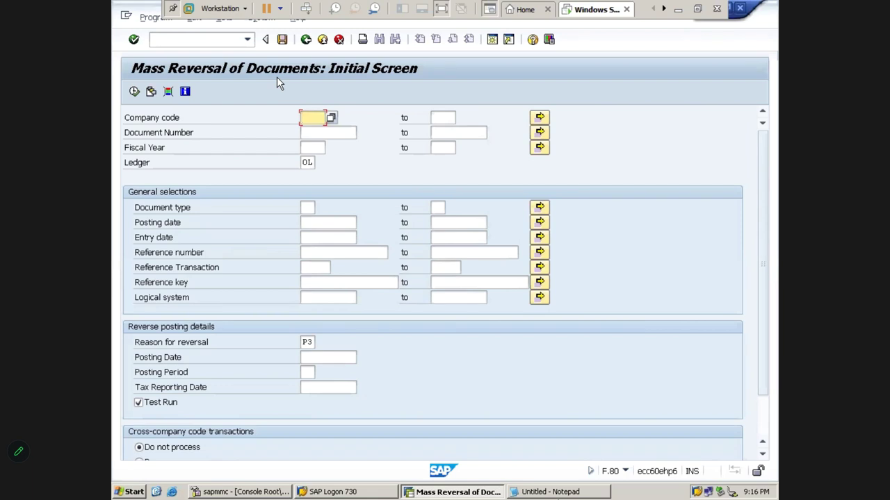
- Enter company code PM10 on the Mass Reversal selection screen
click(311, 117)
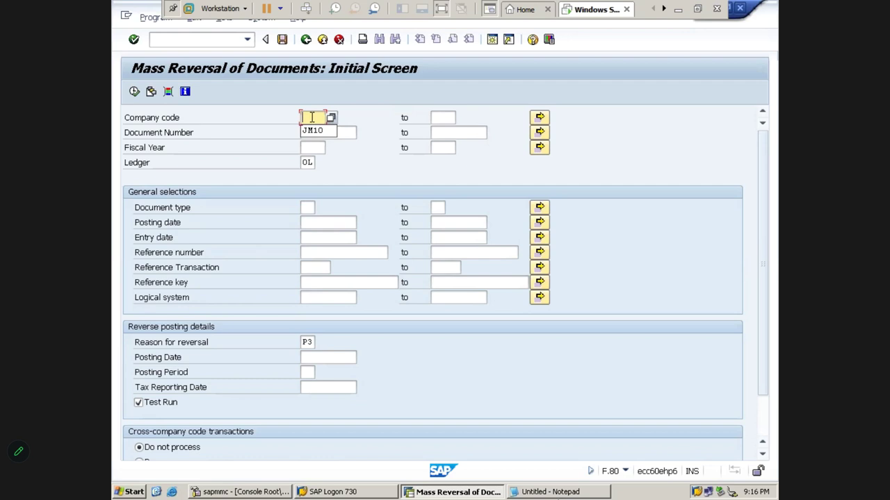
text(PM10)
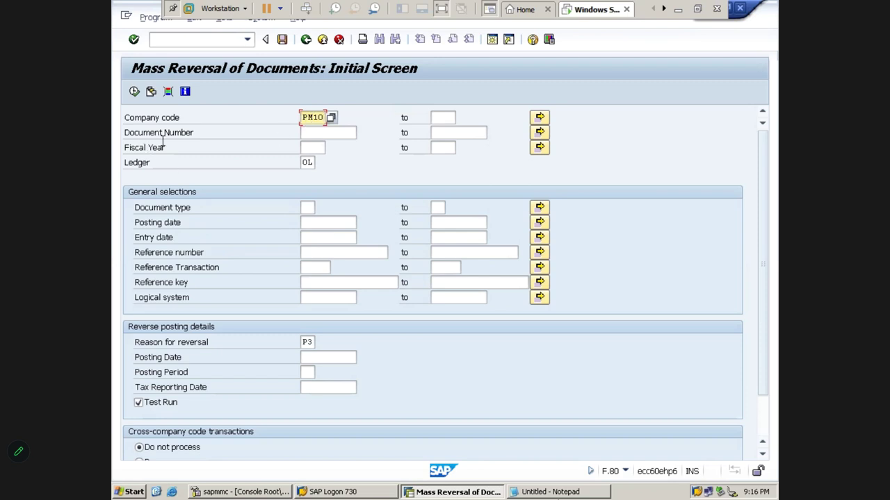
click(310, 133)
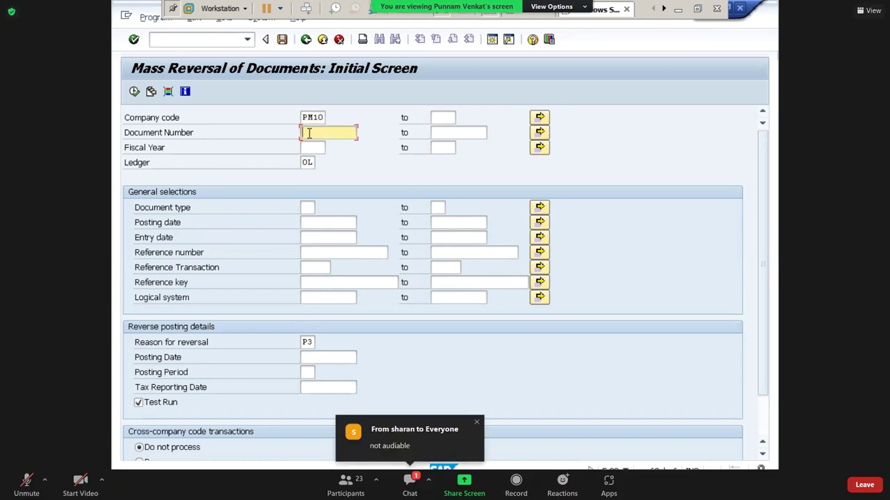
click(447, 134)
click(314, 136)
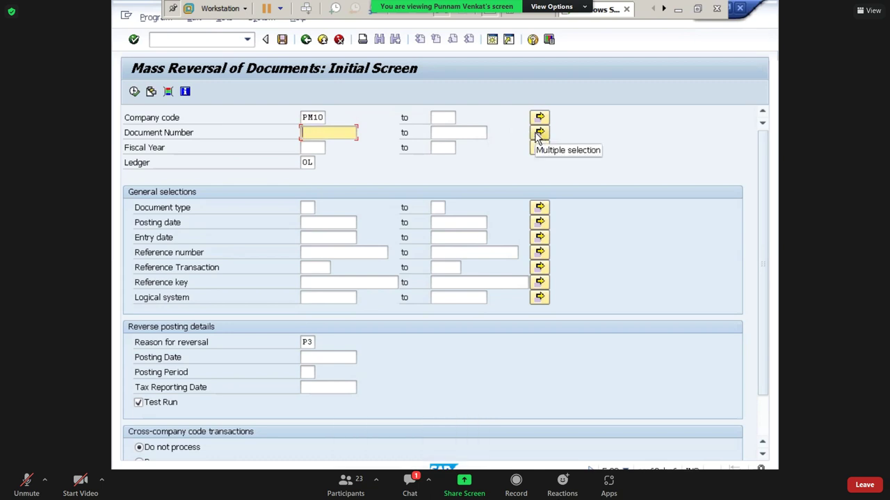
- Copy W60:W61 from Excel and upload both document numbers into the multiple selection
click(540, 136)
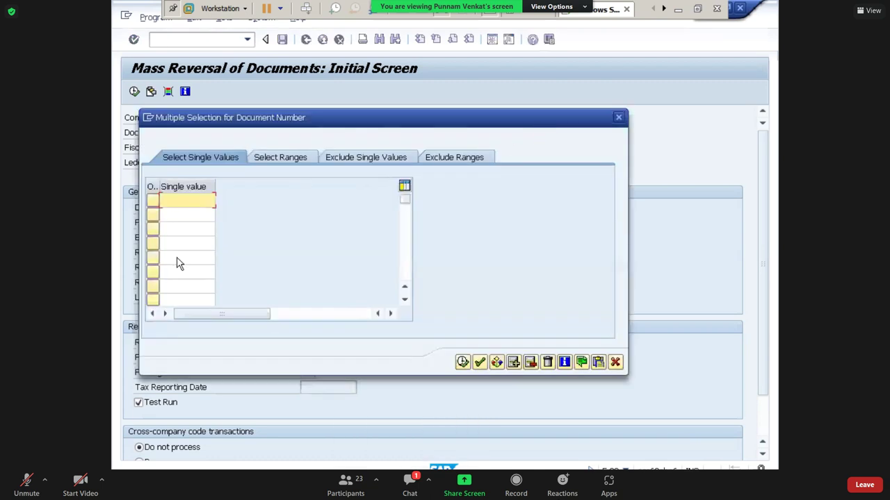
click(177, 214)
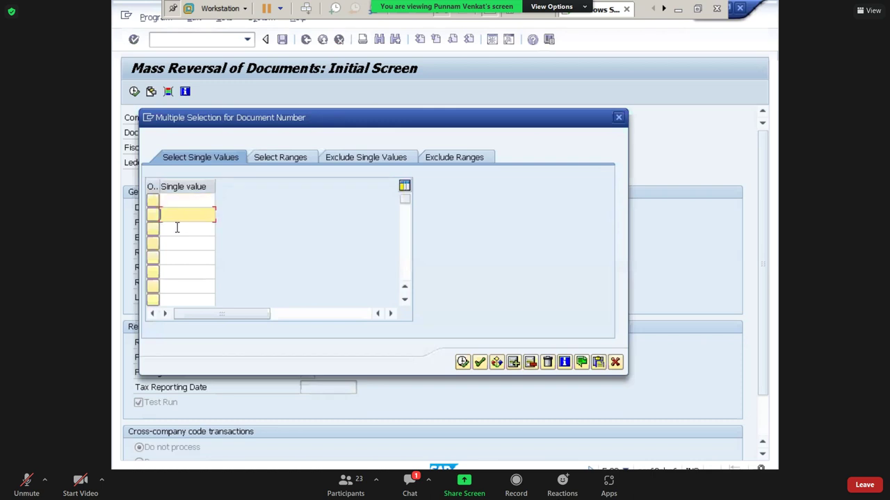
click(176, 228)
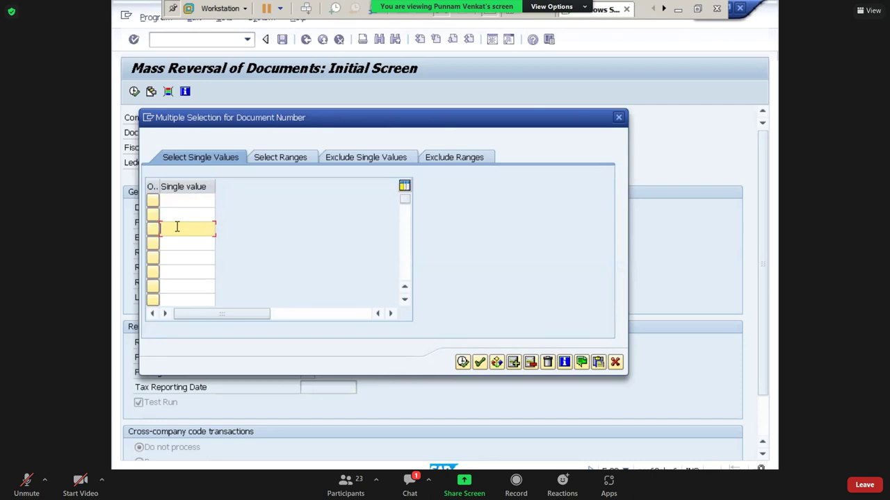
click(185, 199)
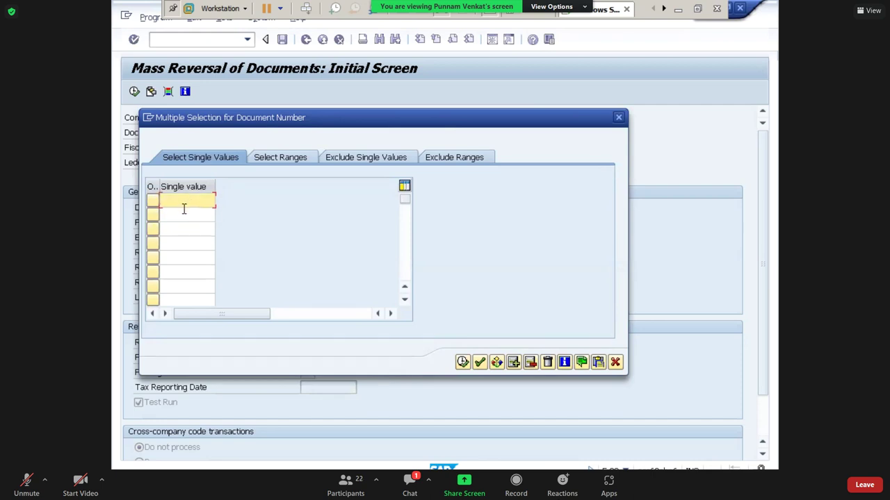
click(184, 209)
click(185, 202)
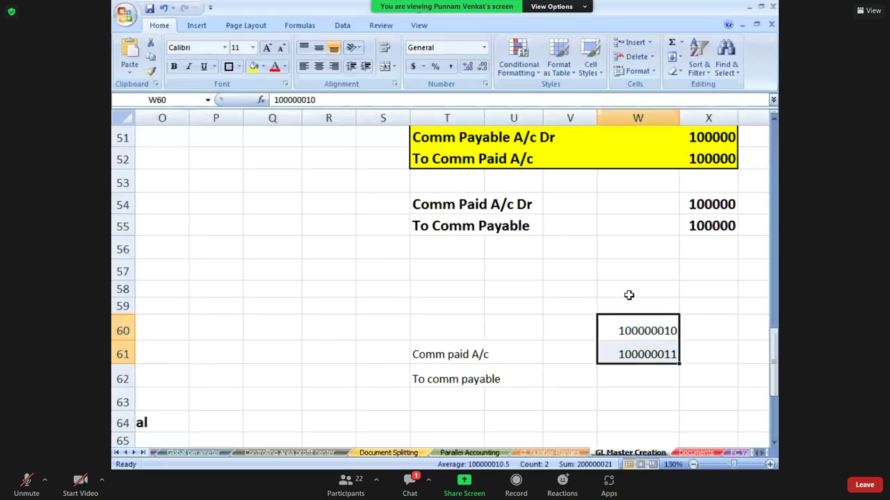
key(ctrl+c)
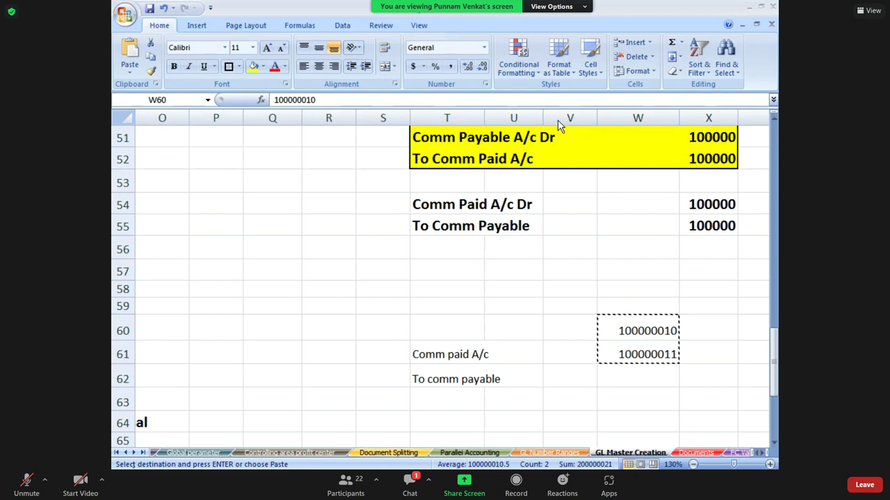
click(619, 330)
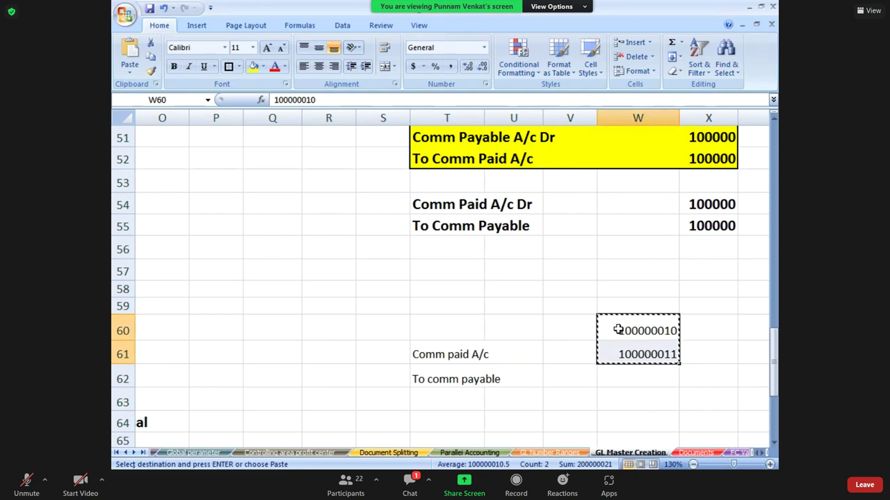
key(alt+Tab)
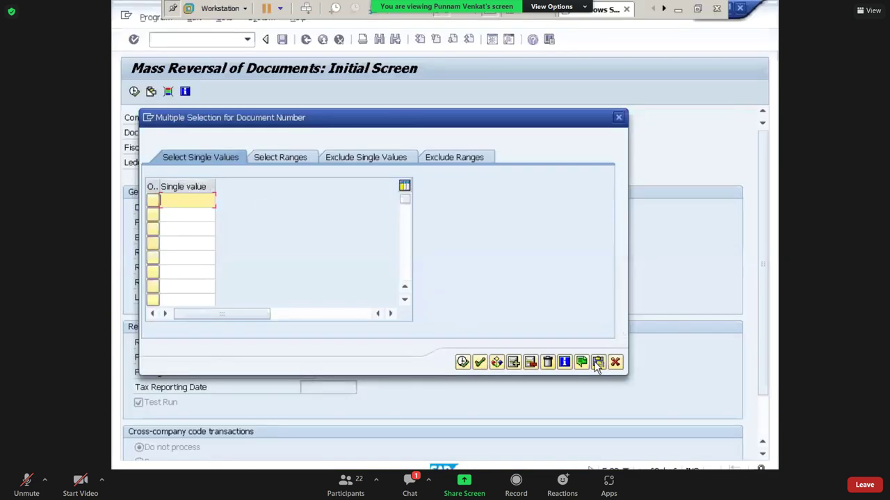
click(597, 364)
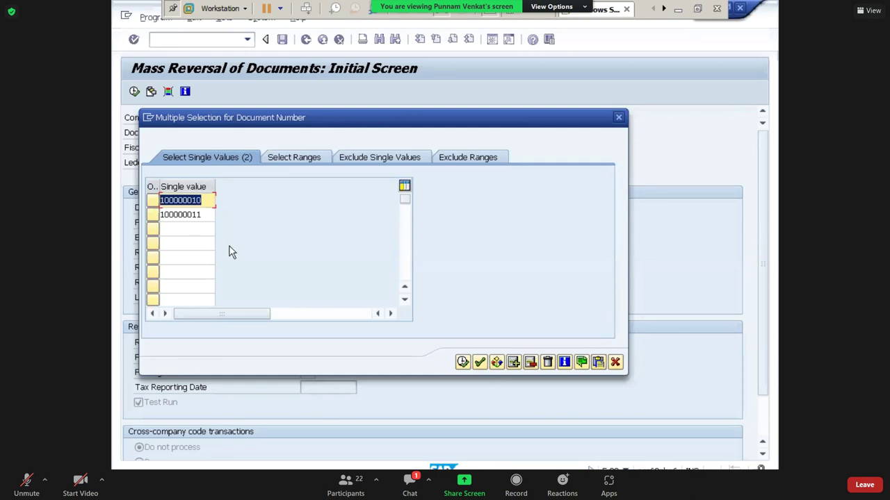
click(479, 364)
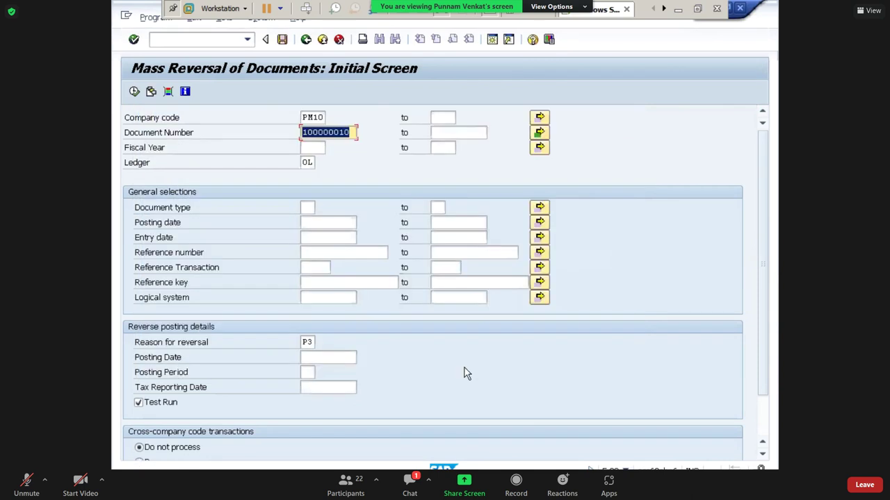
- Reopen the document number multiple selection, cancel it and confirm clearing the values
click(541, 134)
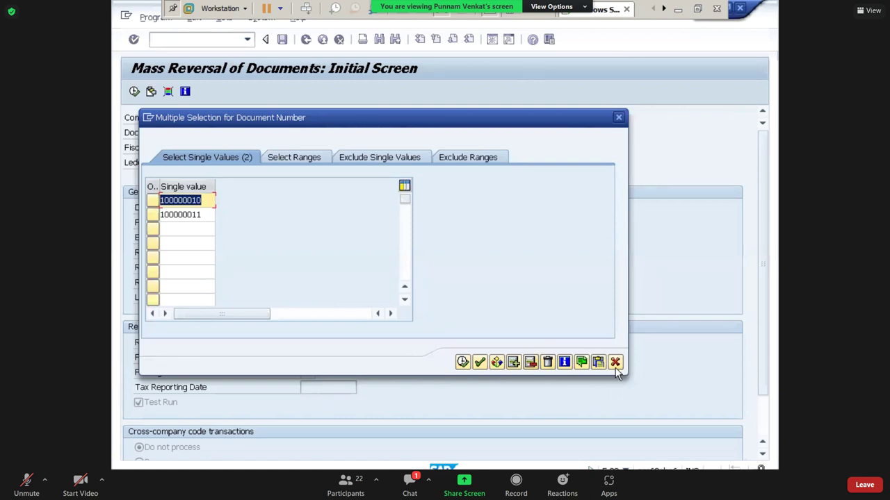
click(615, 363)
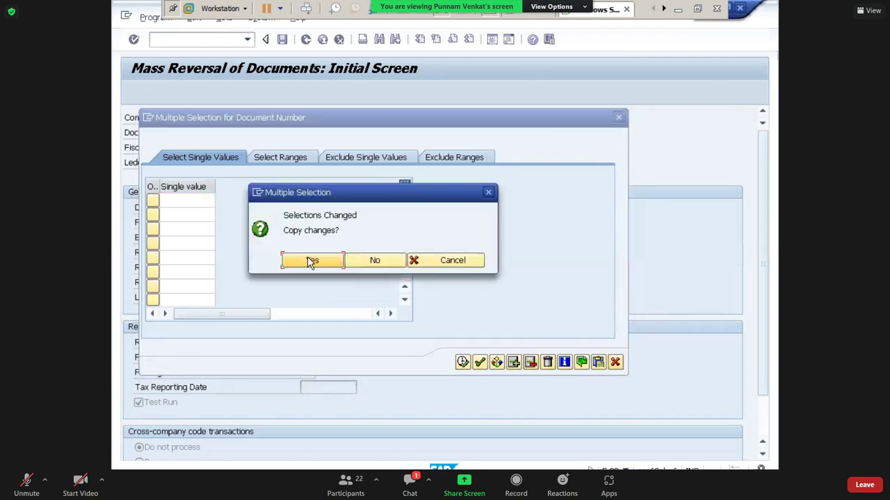
click(310, 262)
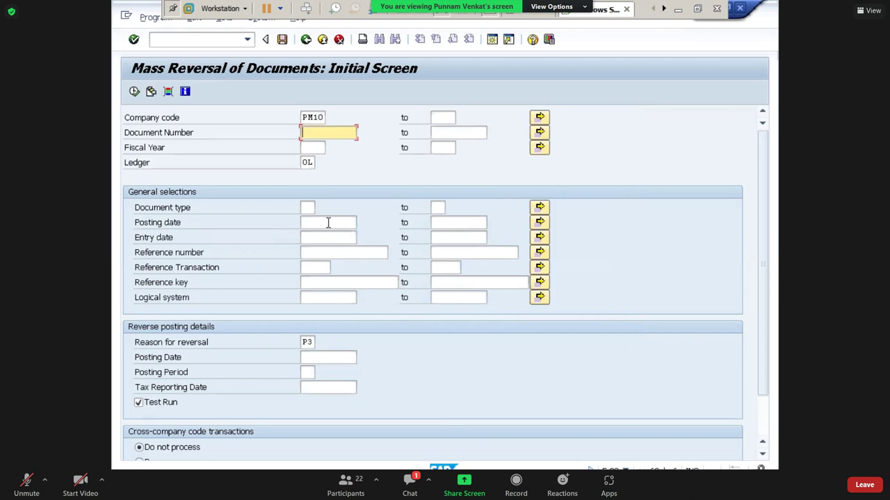
- Set the fiscal year to 2023
click(317, 118)
click(316, 147)
text(2023)
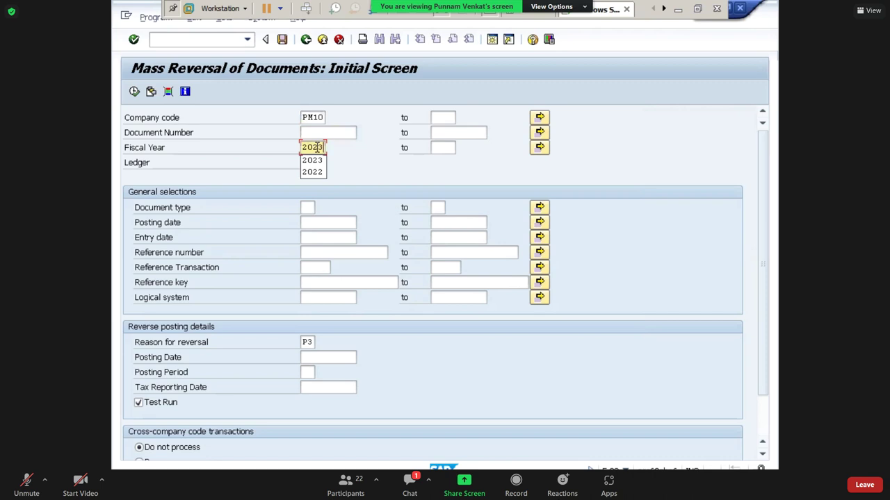
key(Return)
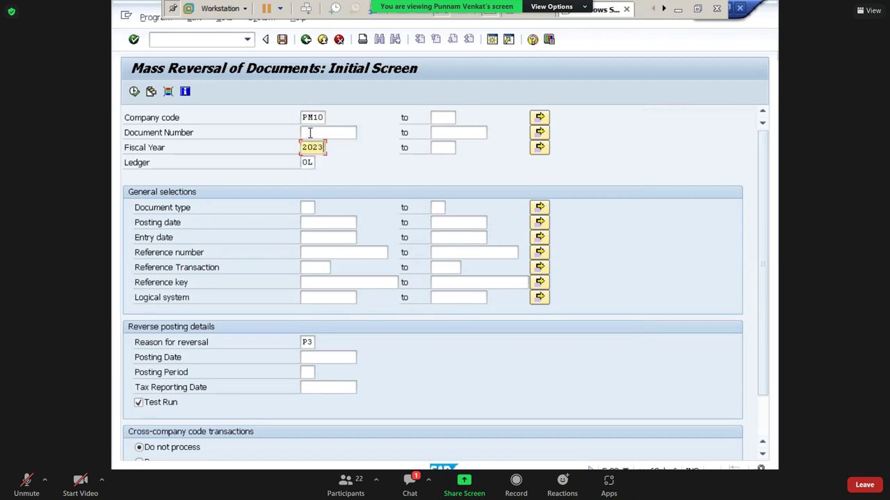
- Upload document numbers 100000010 and 100000011 from the spreadsheet into the multiple selection
click(309, 132)
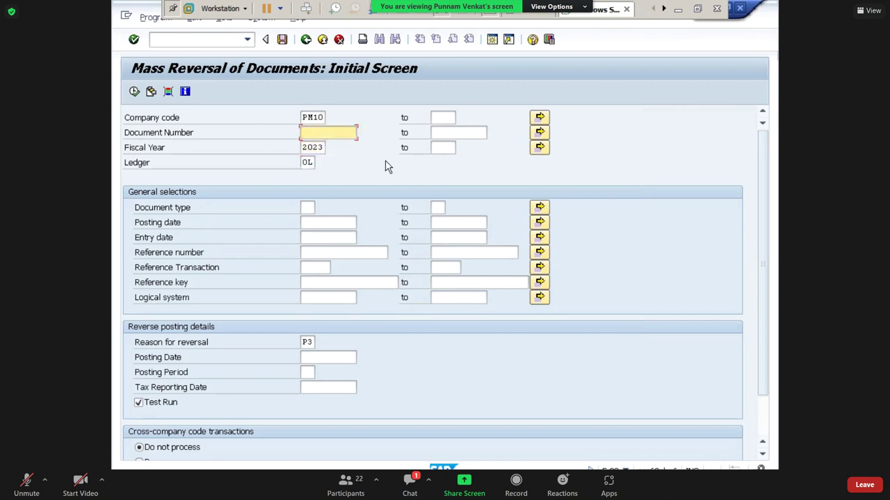
click(538, 137)
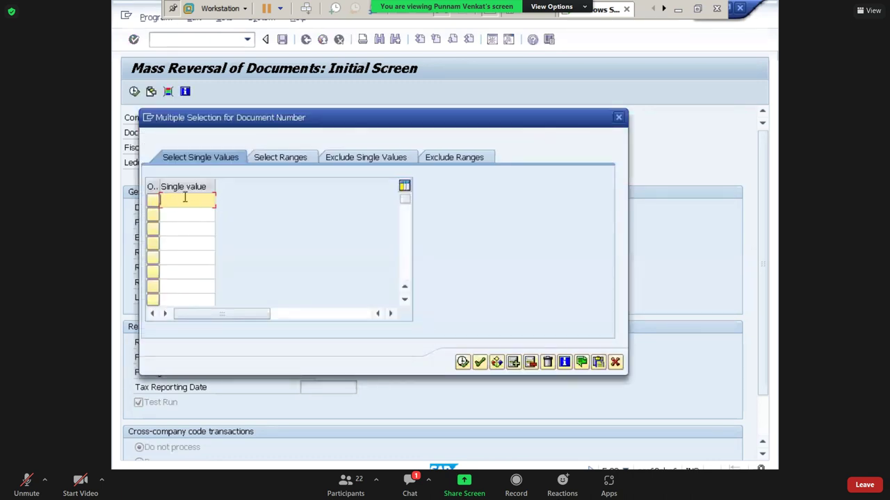
click(678, 8)
drag(625, 322, 626, 322)
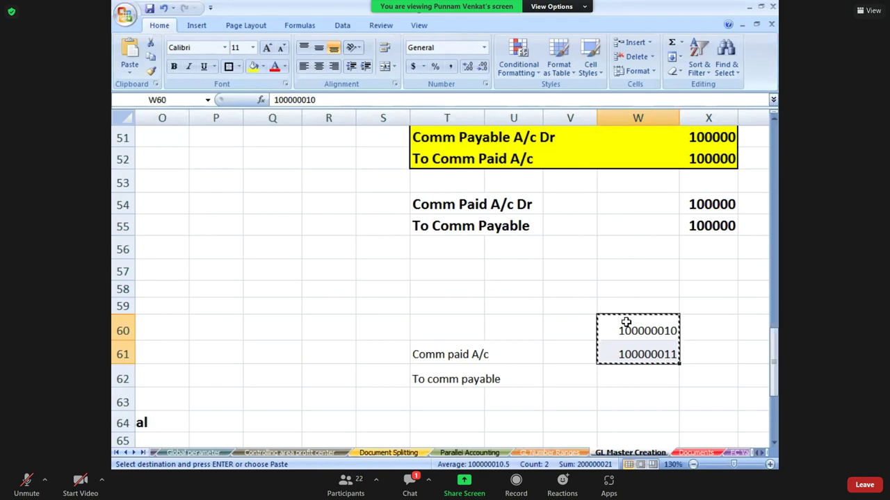
key(alt+Tab)
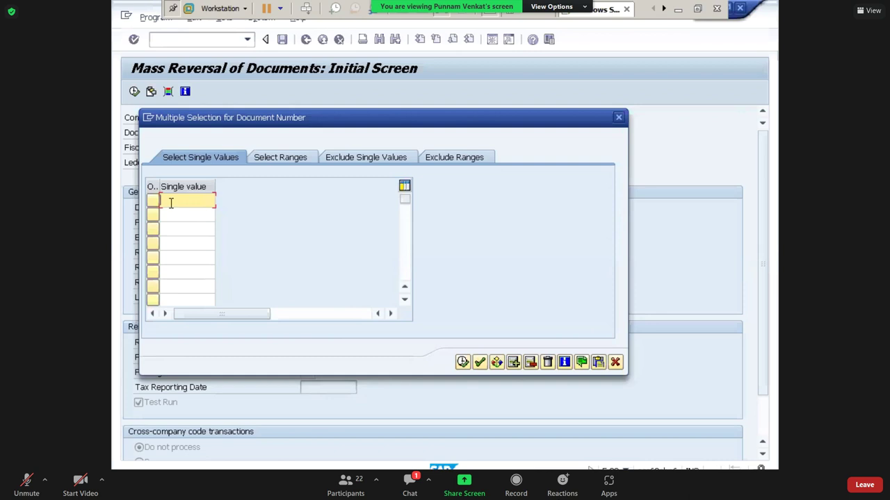
click(599, 365)
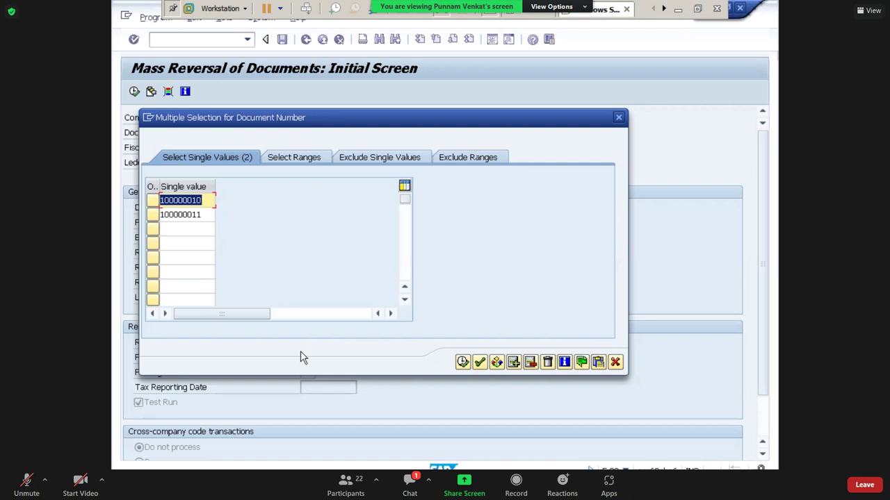
click(463, 362)
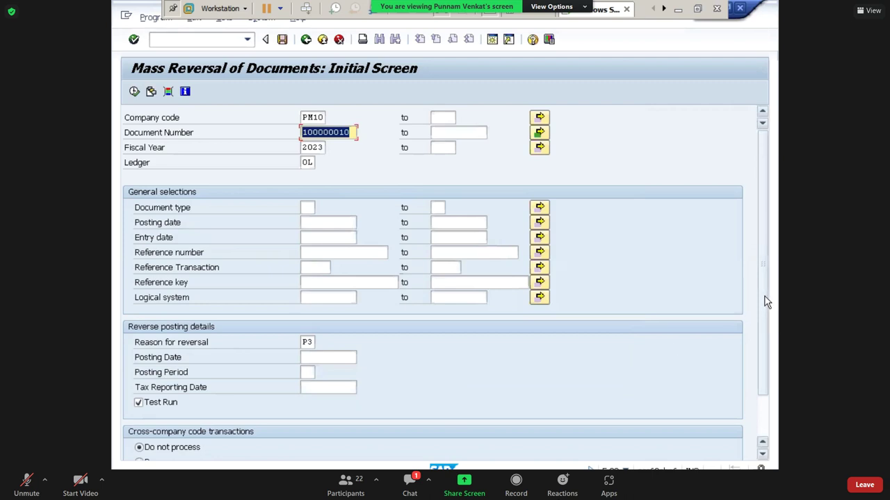
- Choose Process for cross-company code transactions and execute the reversal as a test run
drag(765, 303, 772, 340)
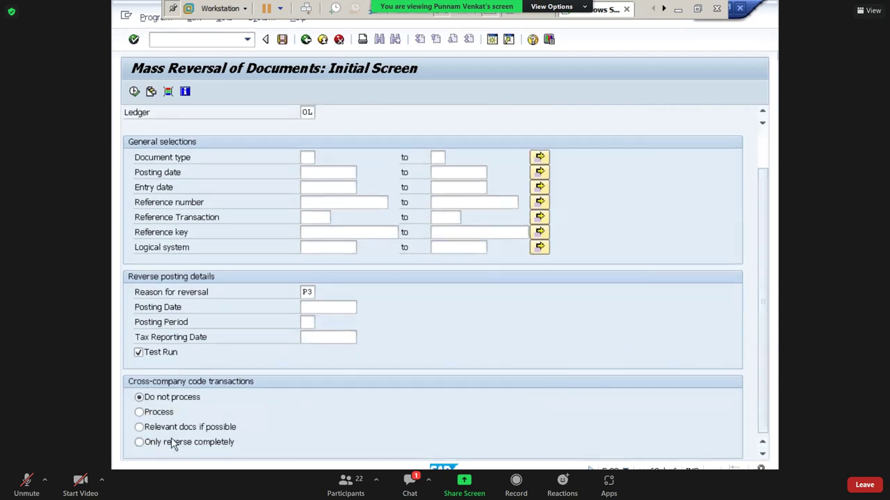
click(157, 413)
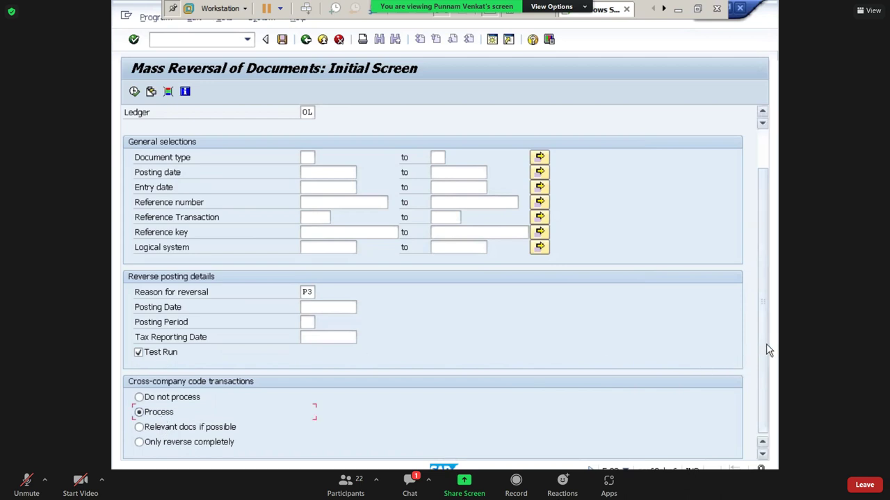
scroll(767, 343, up, 3)
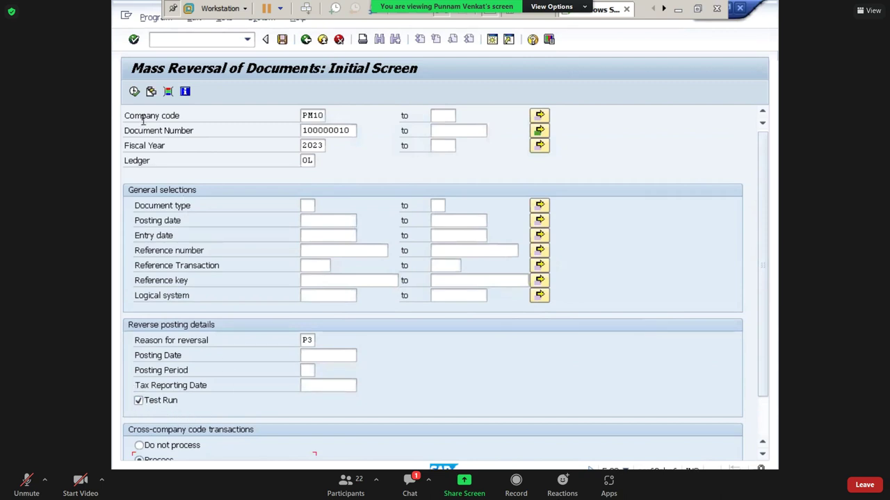
click(134, 91)
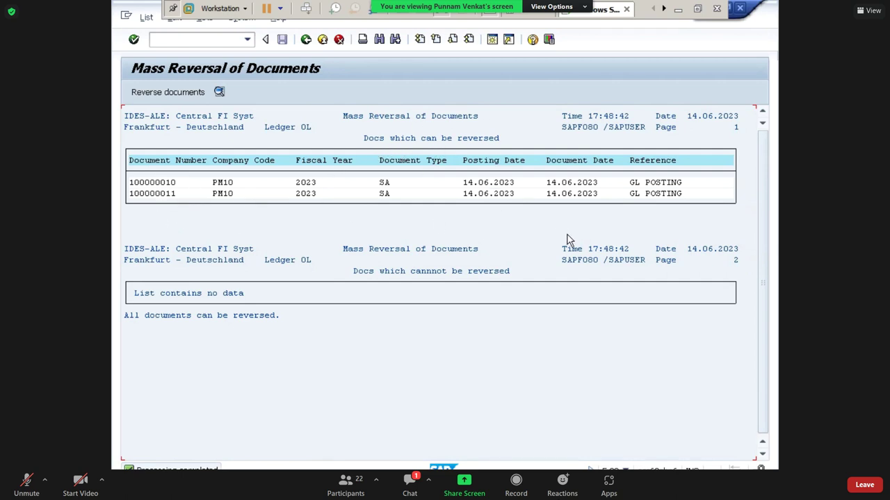
- Go back to the selection screen, untick Test Run and execute the live reversal
click(305, 39)
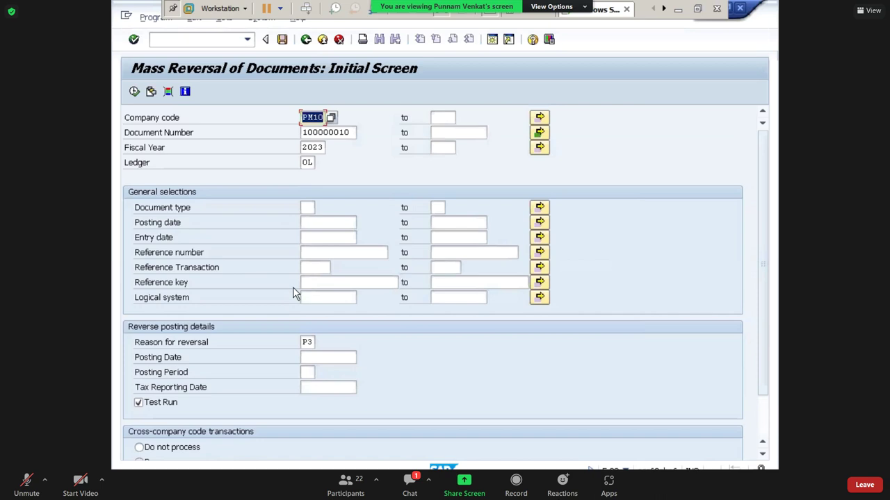
click(139, 402)
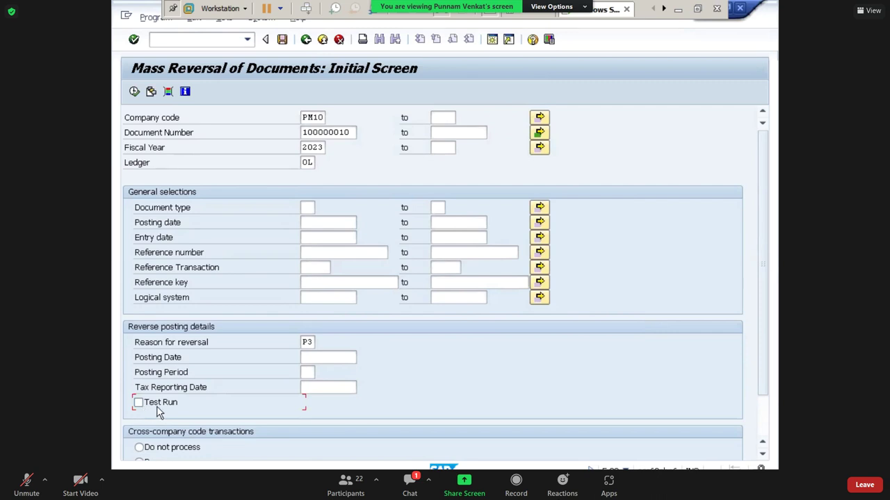
click(135, 94)
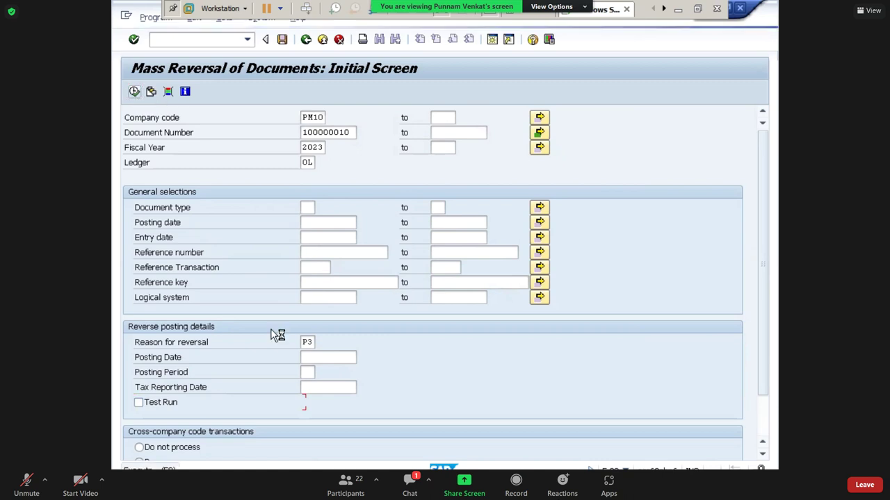
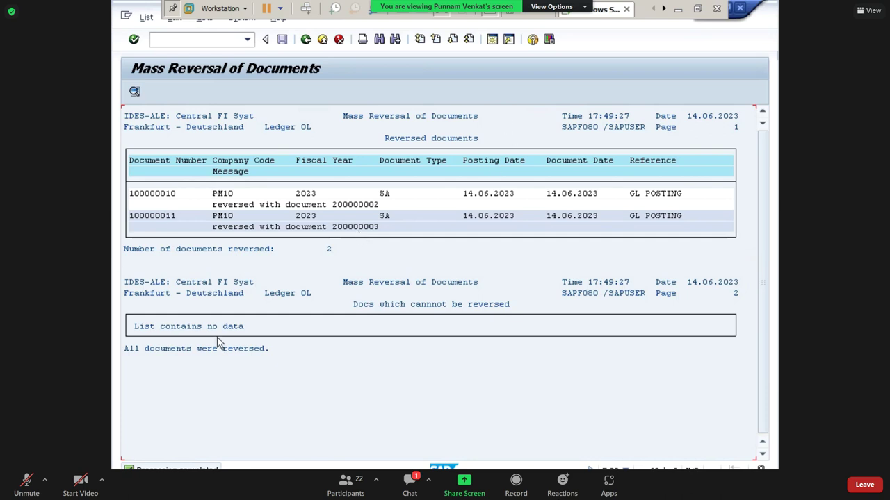
- Look up document 10000000 in Display Document (FB03), then leave the display
click(491, 41)
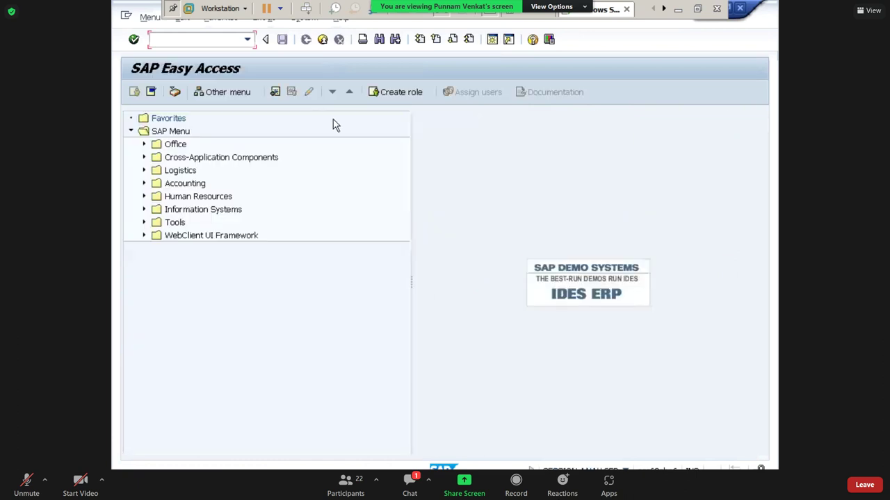
text(fb03)
key(Return)
key(alt+Tab)
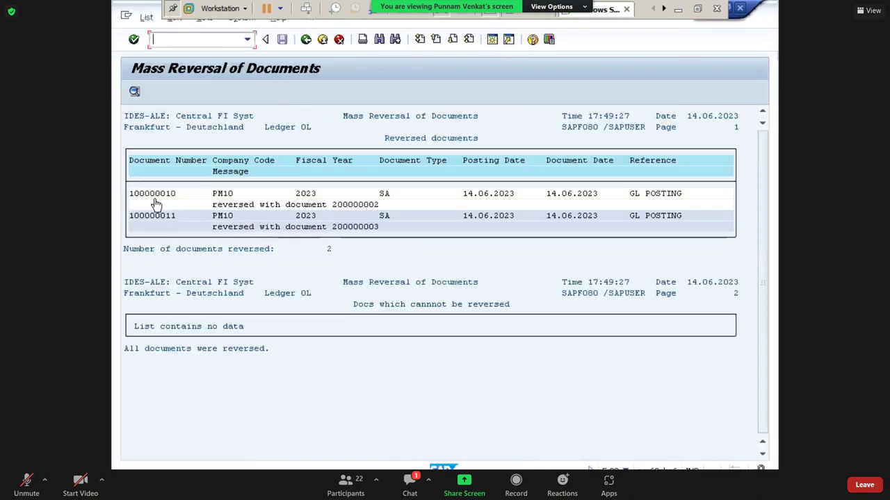
key(alt+Tab)
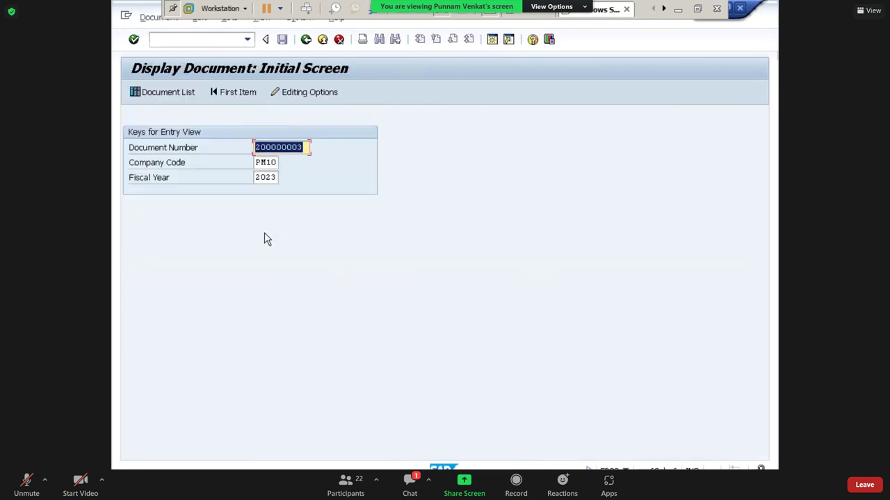
text(10000000)
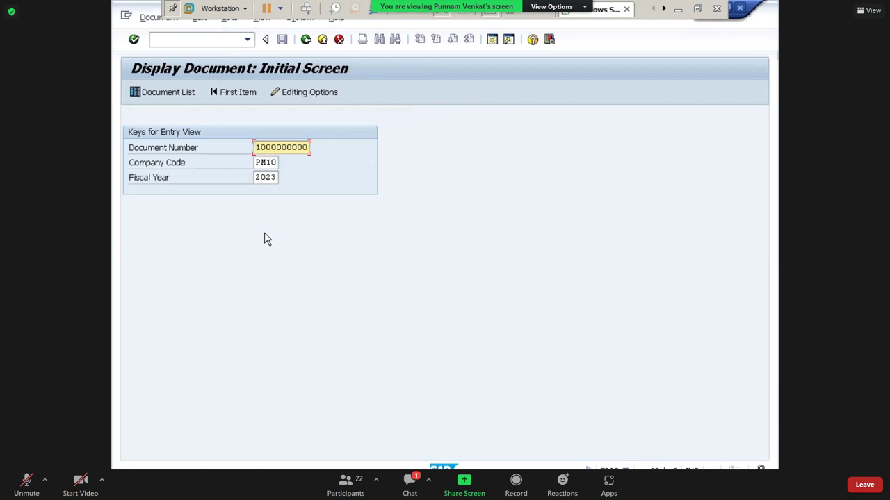
key(Tab)
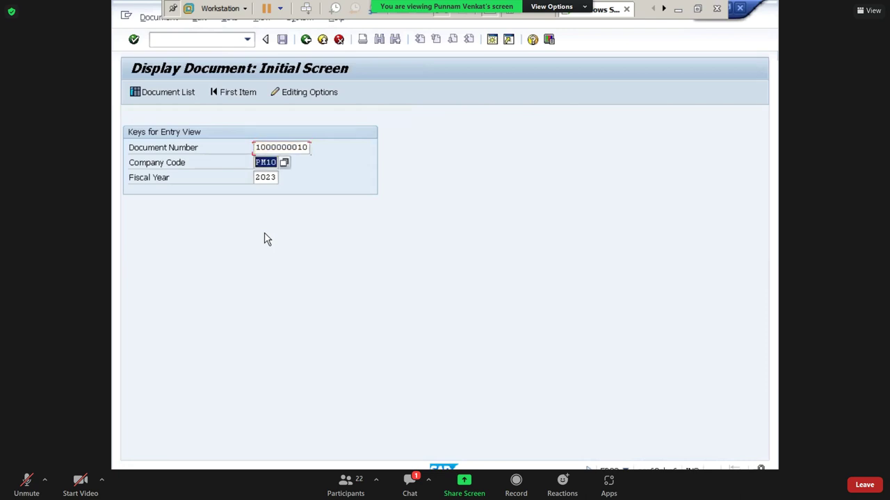
key(Return)
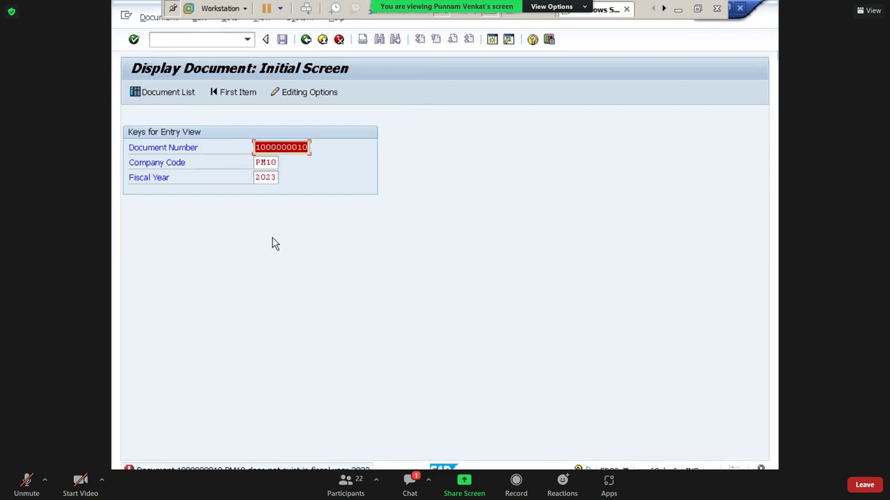
key(Tab)
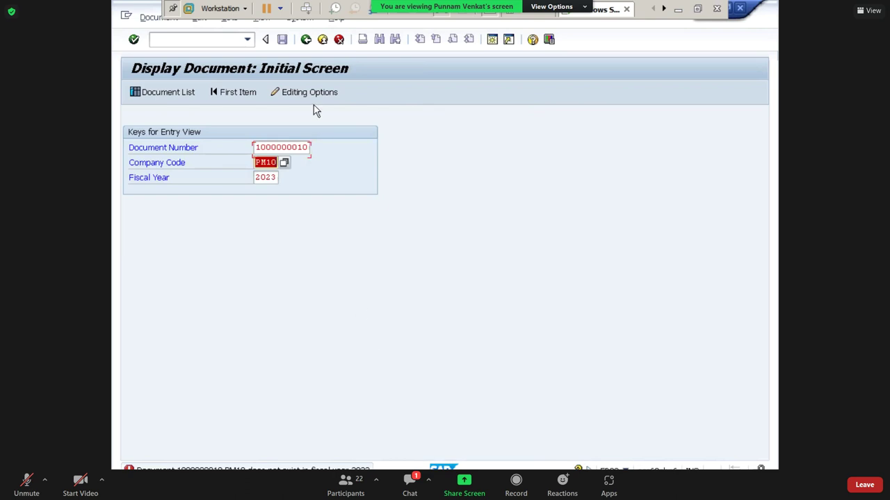
click(306, 38)
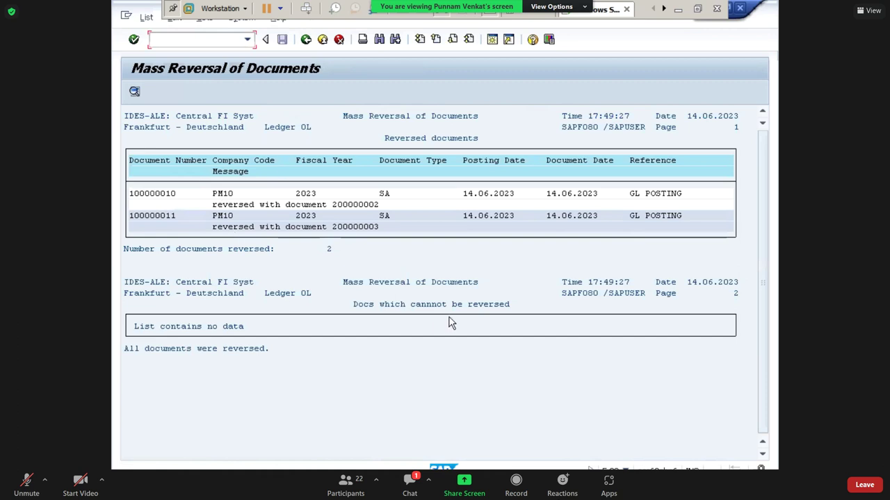
- Review document 100000010's Comm Paid and Comm Payable line items from the Mass Reversal list
click(153, 198)
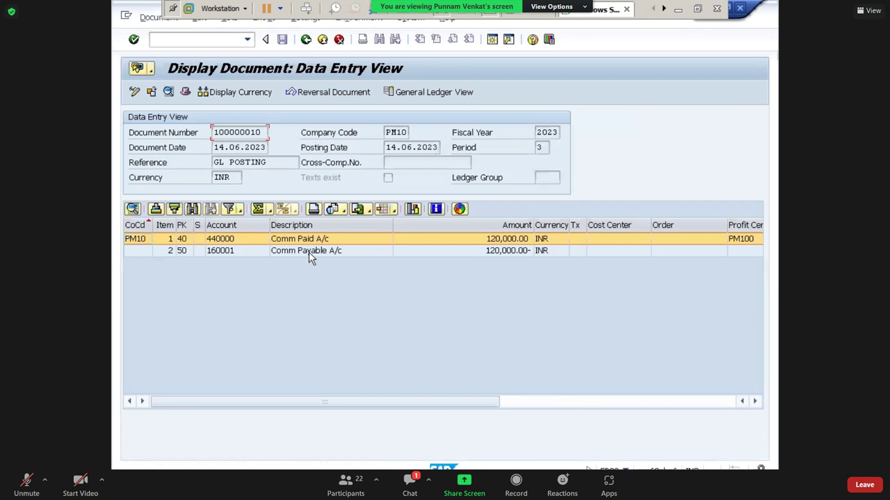
click(308, 252)
click(309, 239)
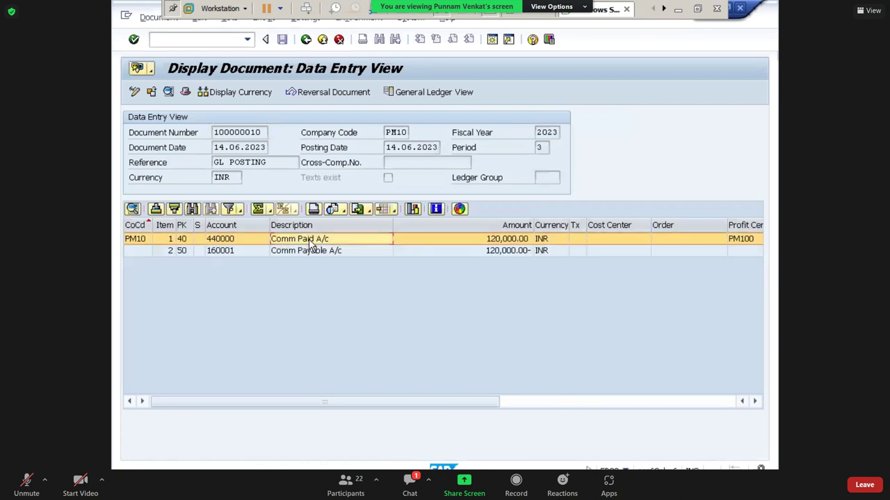
click(312, 252)
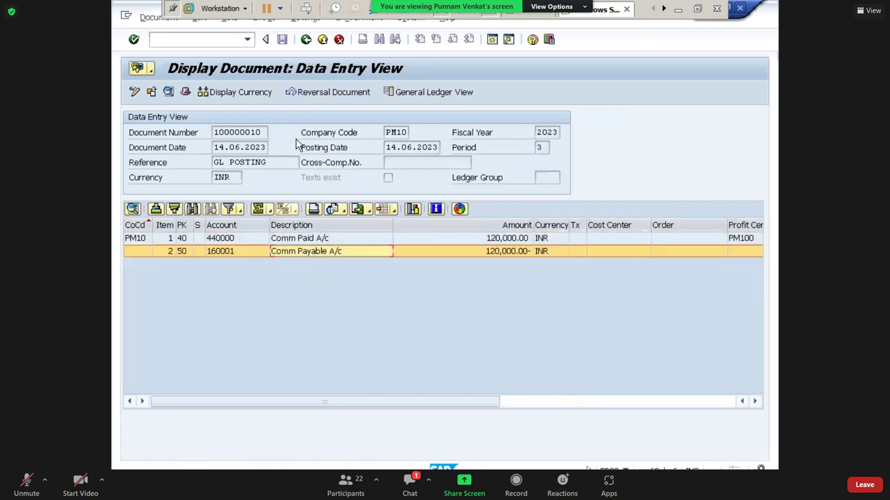
click(306, 39)
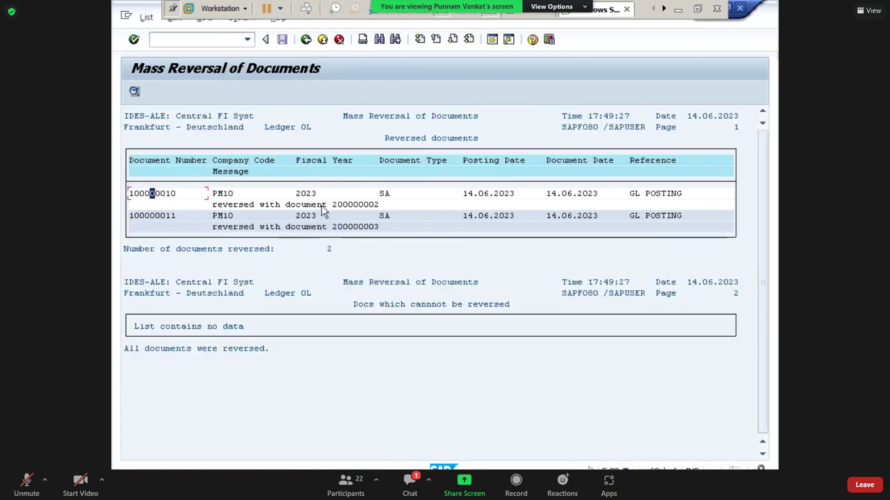
click(330, 206)
double_click(331, 208)
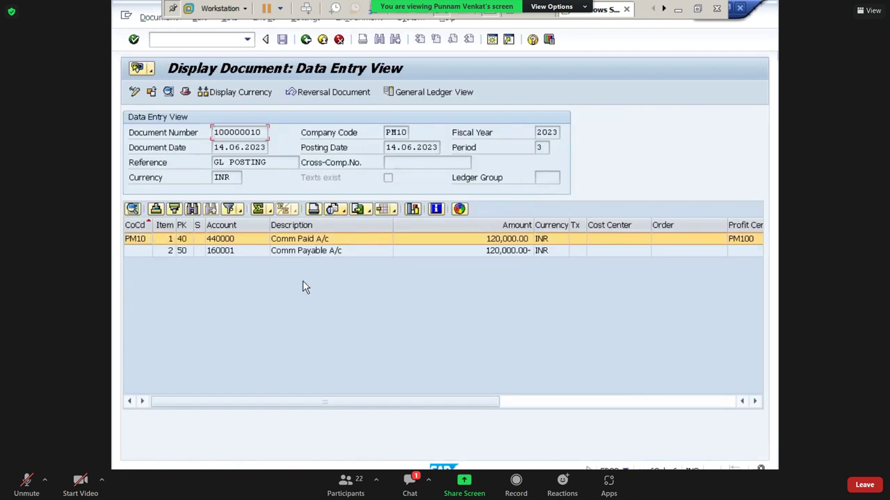
click(307, 40)
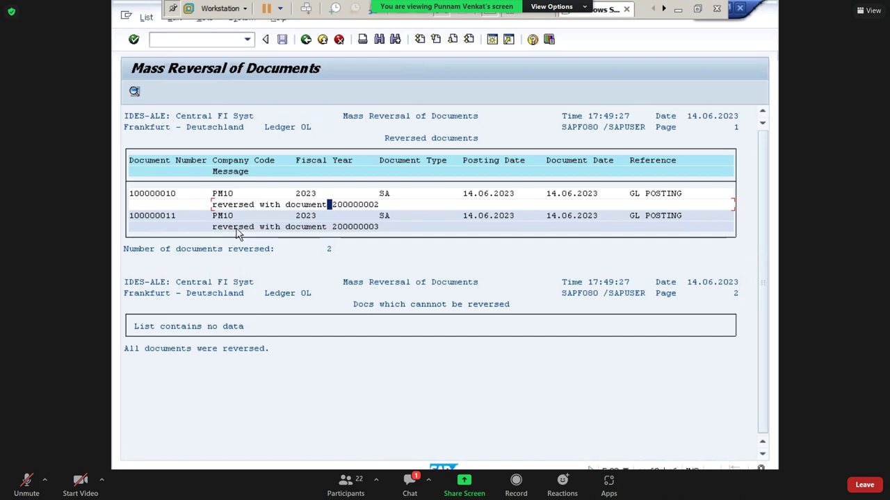
- Recheck document 100000010, review document 100000011's line items, then exit to the main menu
double_click(144, 198)
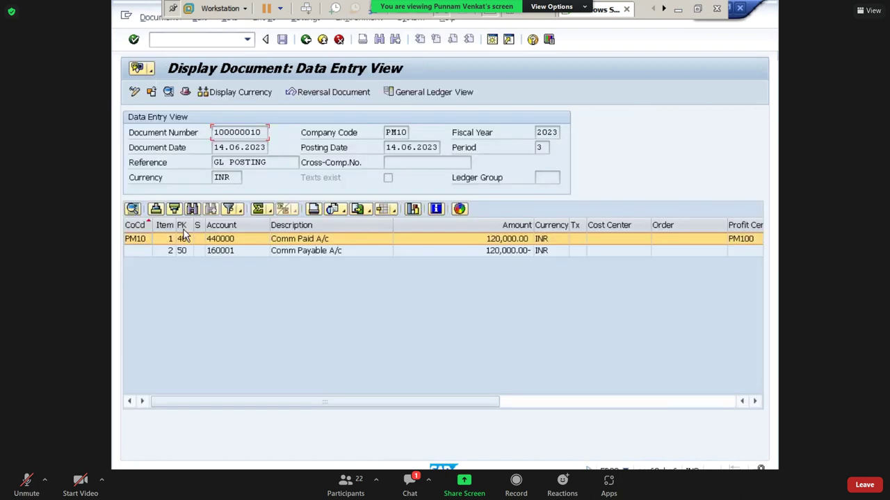
click(306, 248)
click(304, 239)
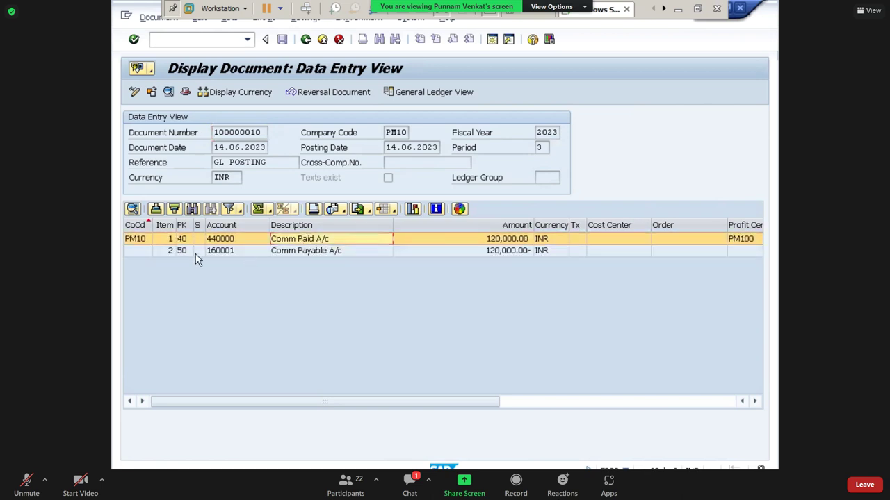
click(315, 254)
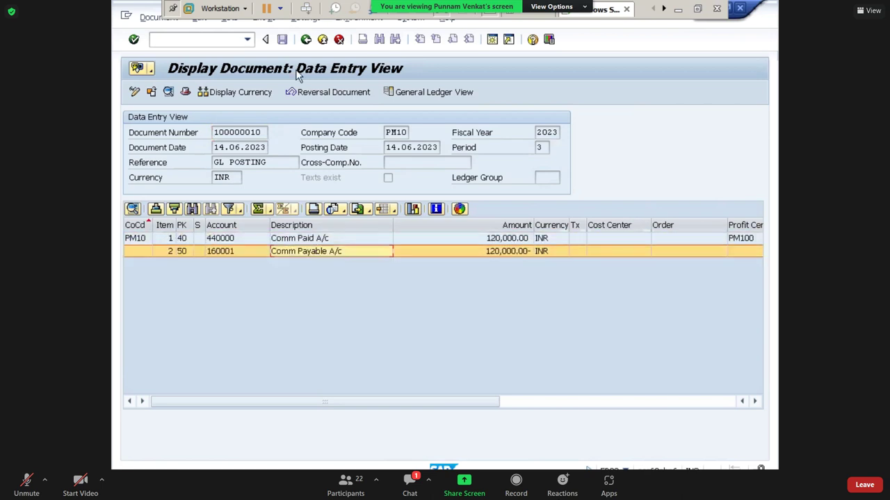
click(306, 38)
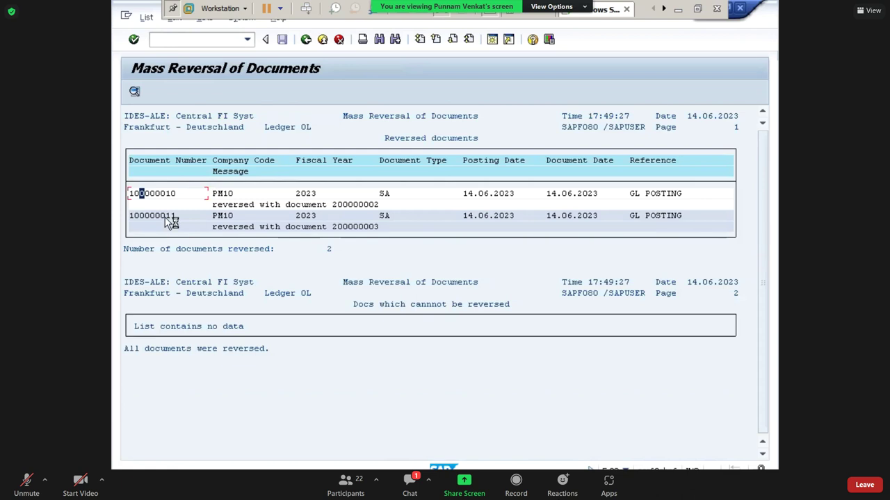
double_click(167, 217)
click(350, 242)
click(348, 253)
click(306, 40)
key(F3)
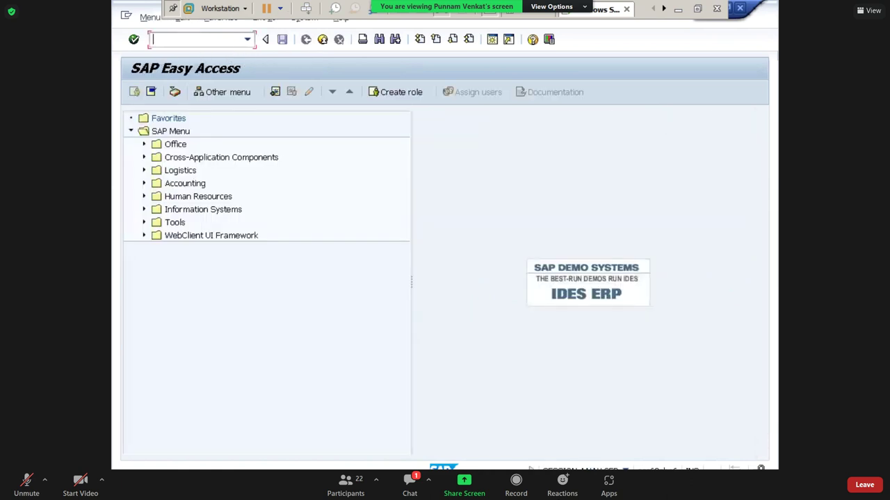
- Bring up the PM10 document list through FB03 with the document number cleared
text(FB03)
key(Return)
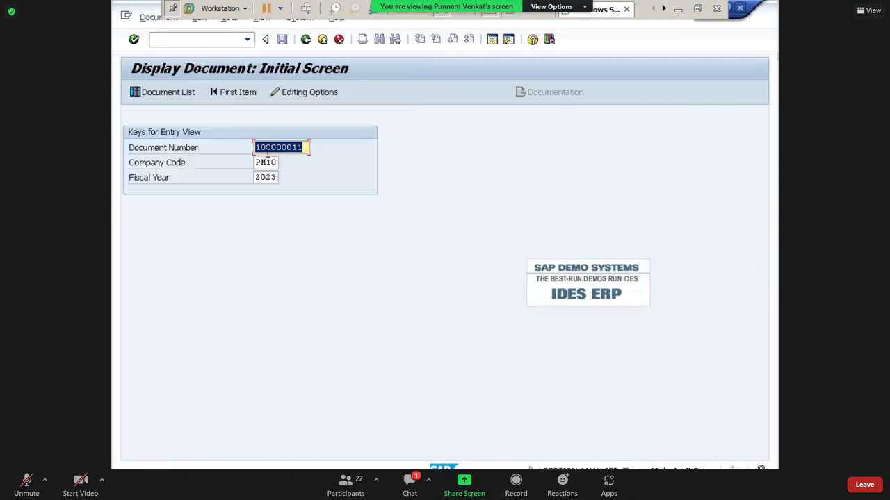
key(BackSpace)
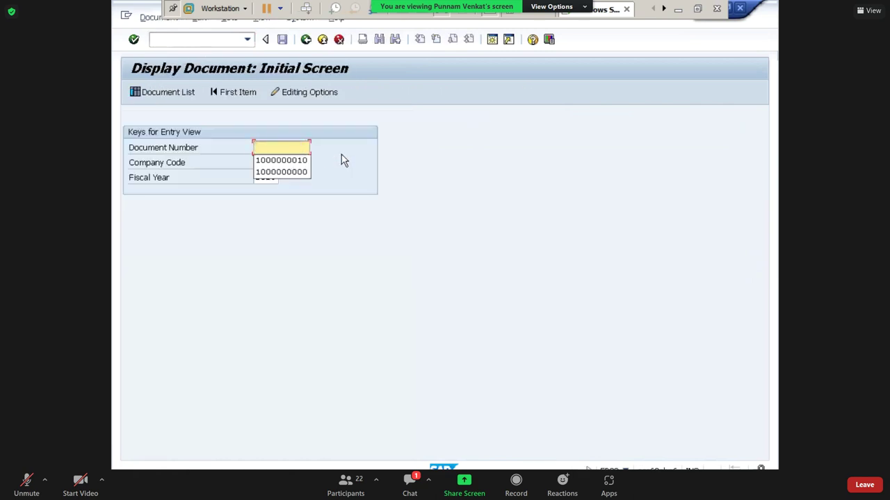
key(Tab)
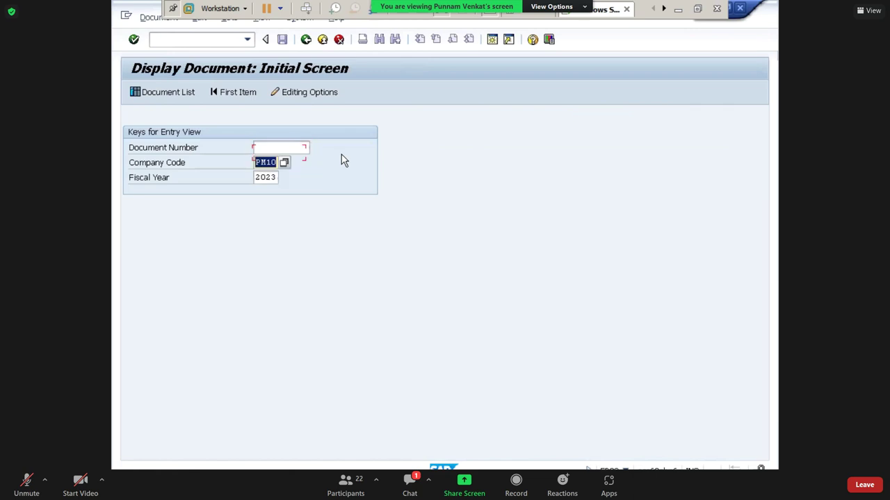
click(161, 92)
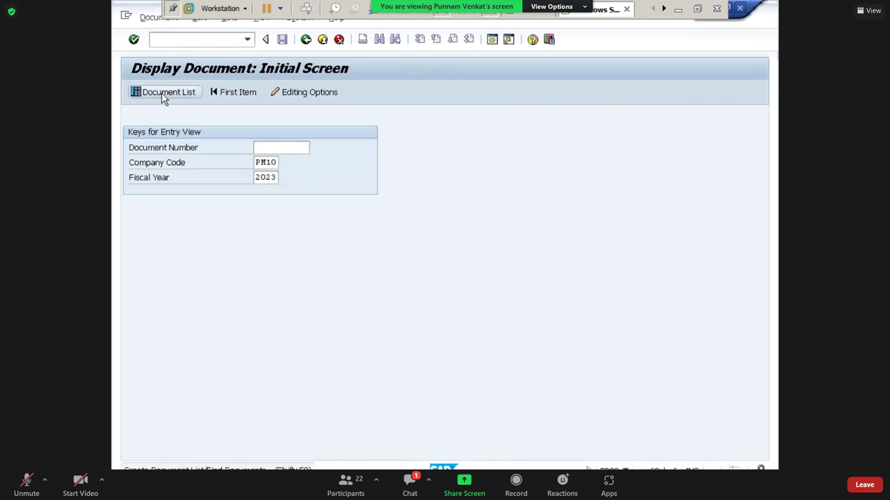
click(134, 93)
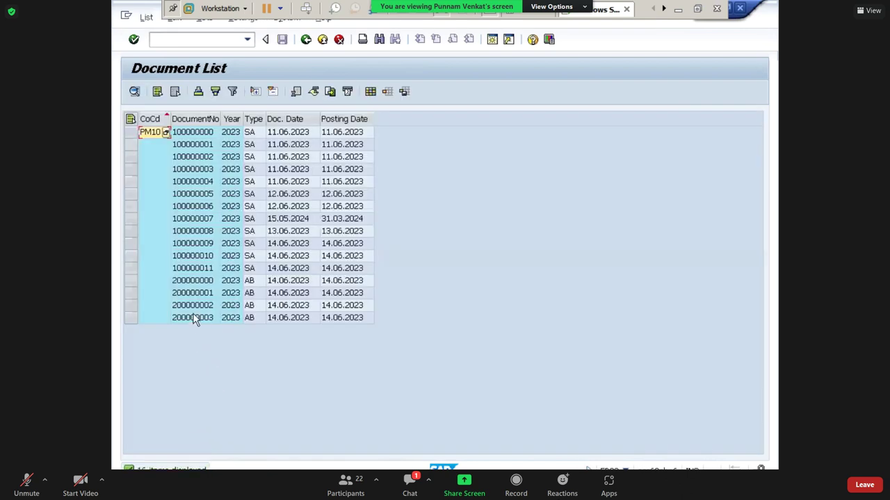
- Review the Comm Payable and Comm Paid lines of reversal documents 200000002 and 200000003
click(190, 310)
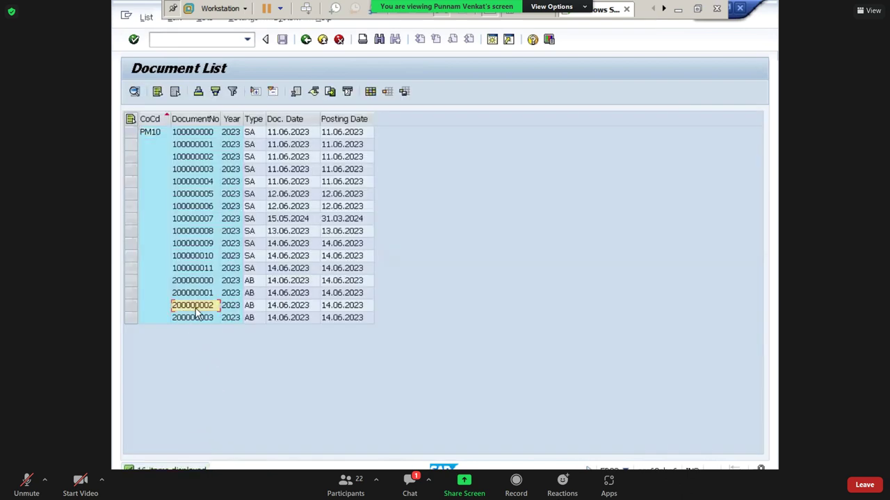
double_click(197, 313)
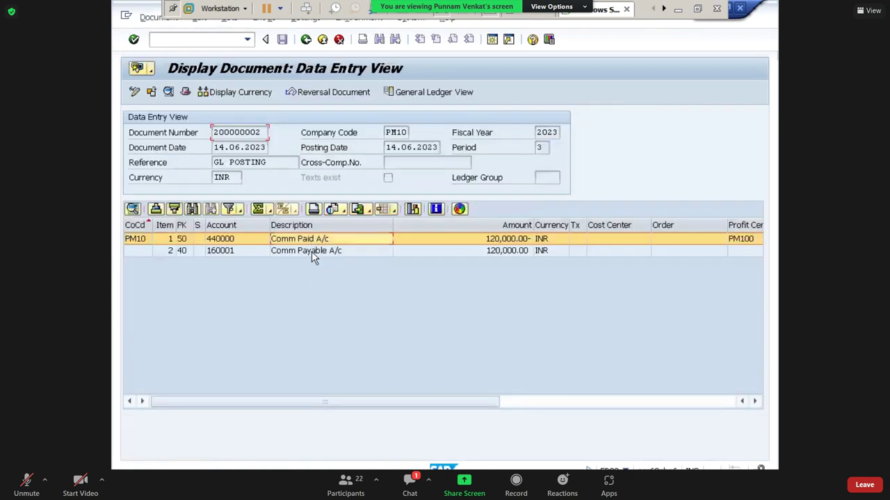
click(311, 251)
click(305, 38)
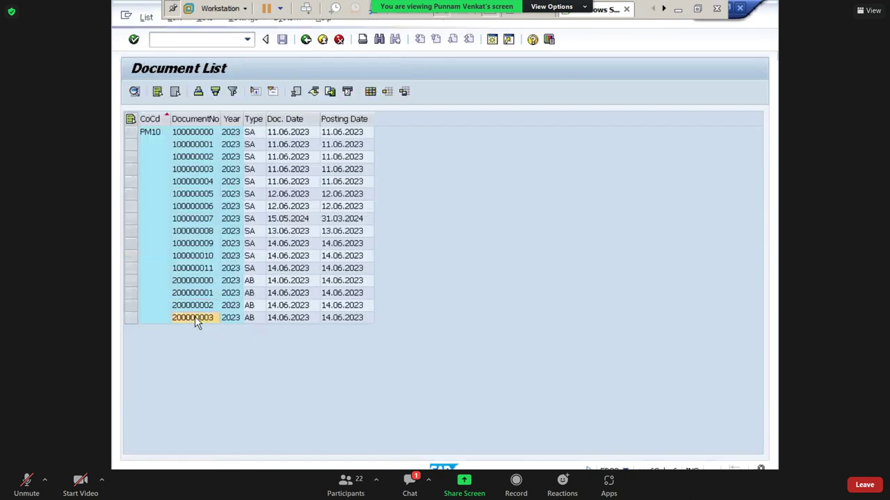
double_click(195, 318)
click(288, 251)
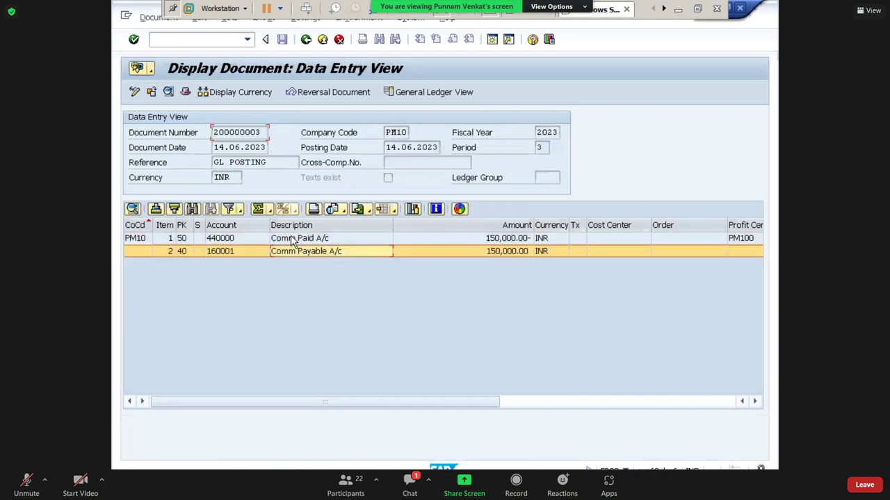
click(292, 239)
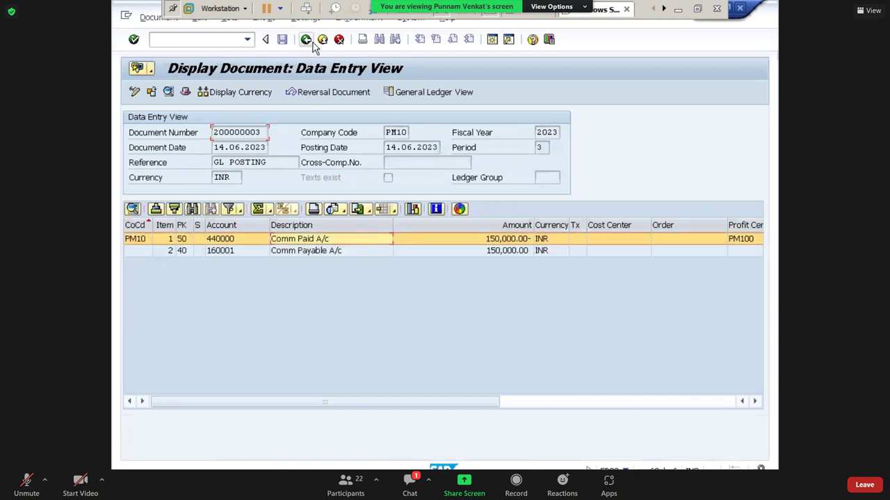
click(312, 43)
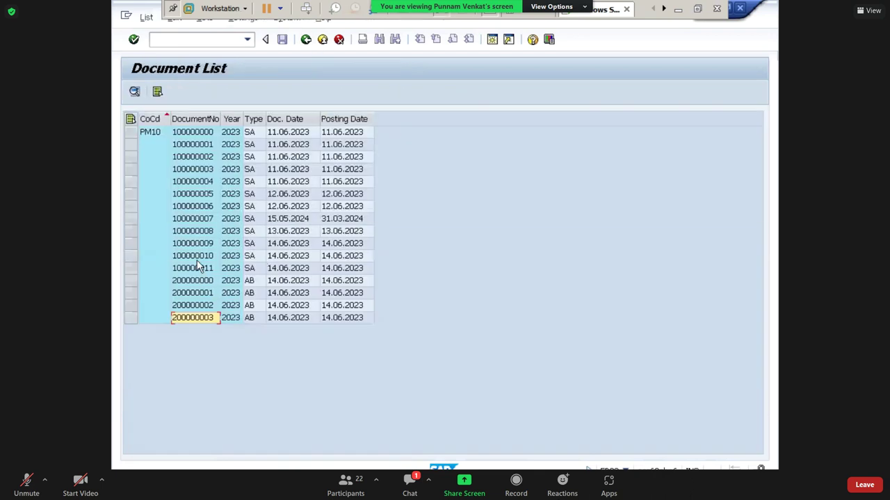
- Check documents 100000010 and 100000011, then return to Easy Access with /n
click(197, 259)
click(199, 270)
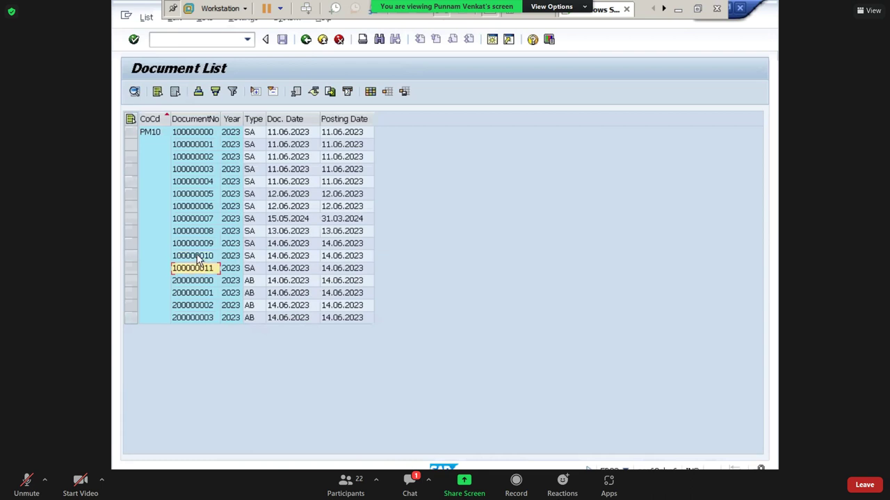
click(198, 257)
double_click(198, 257)
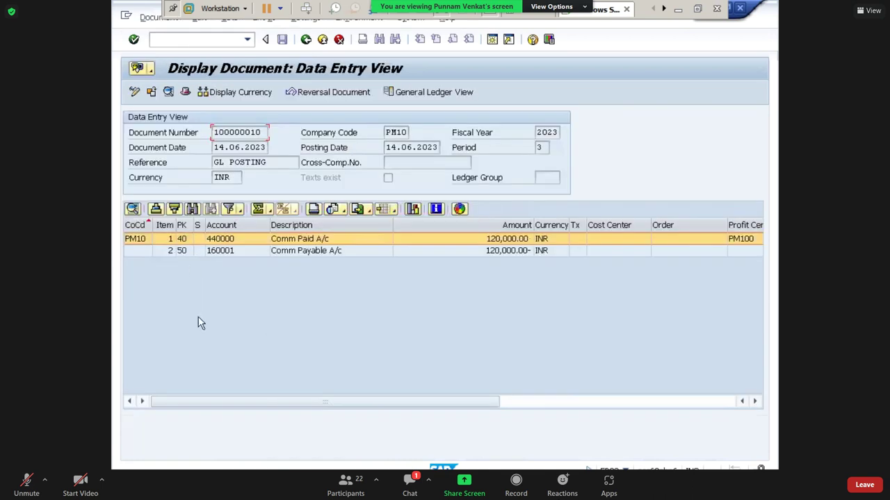
click(306, 39)
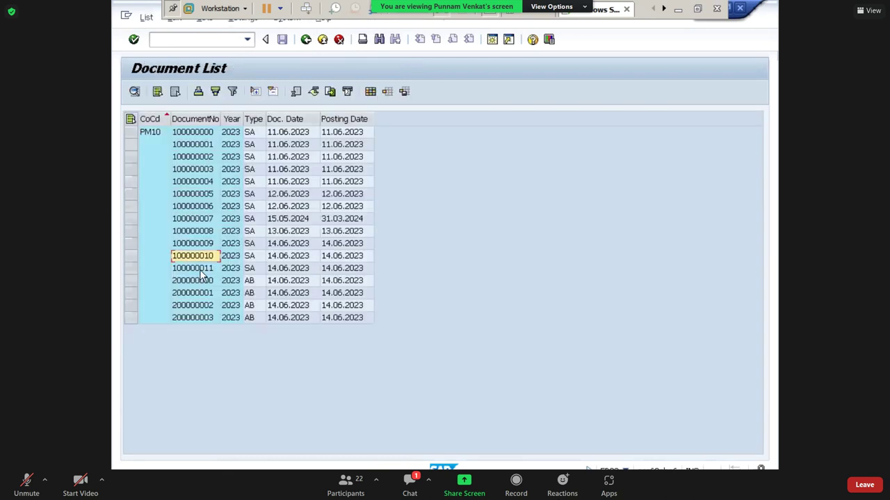
double_click(198, 268)
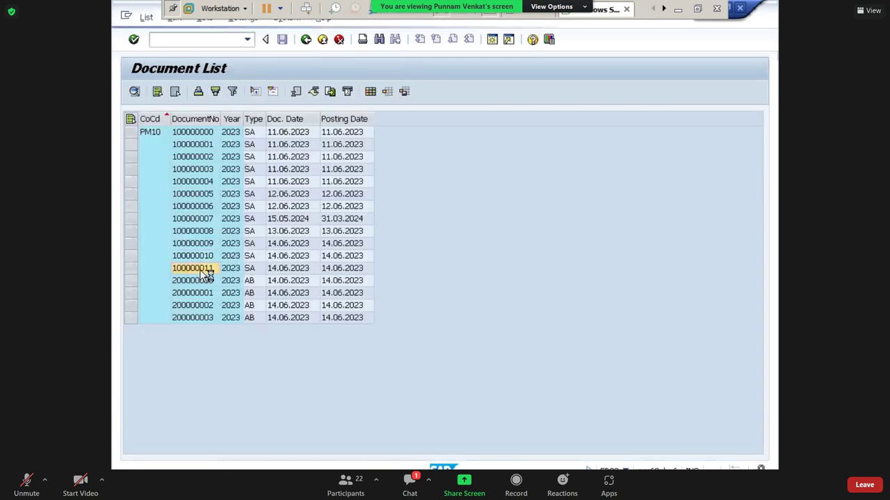
click(198, 40)
text(/n)
key(Return)
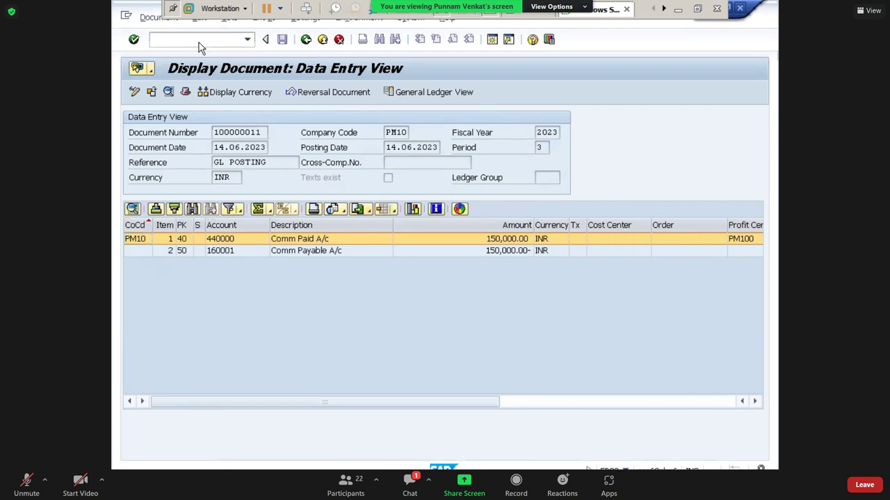
click(677, 9)
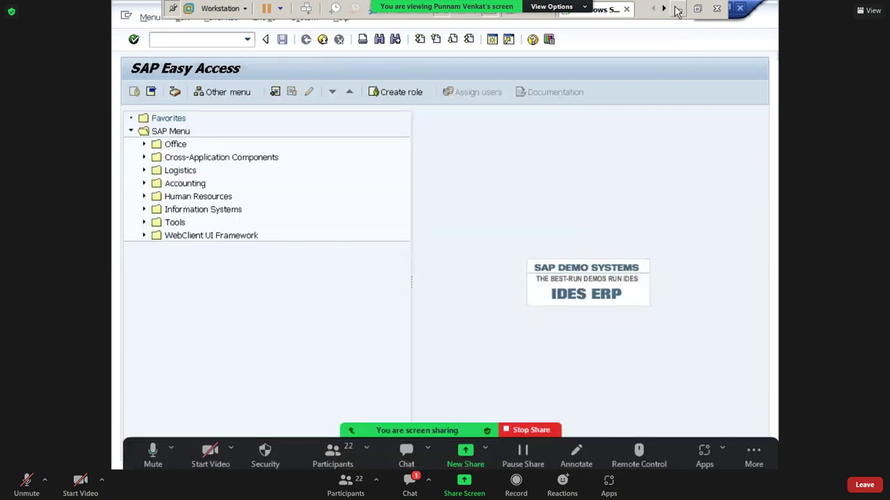
- Delete the scratch notes in S60:W62
key(Escape)
click(389, 305)
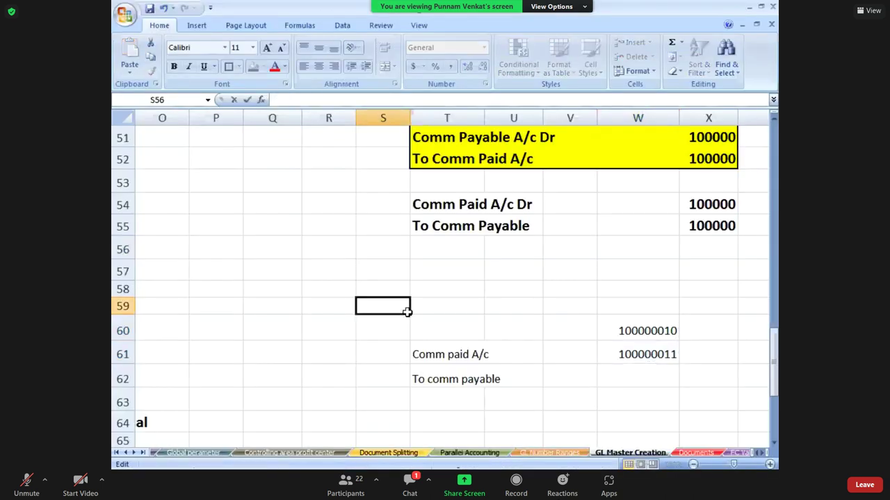
click(407, 317)
key(shift+Right)
key(shift+Right)
key(shift+Right)
key(shift+Right)
key(shift+Down)
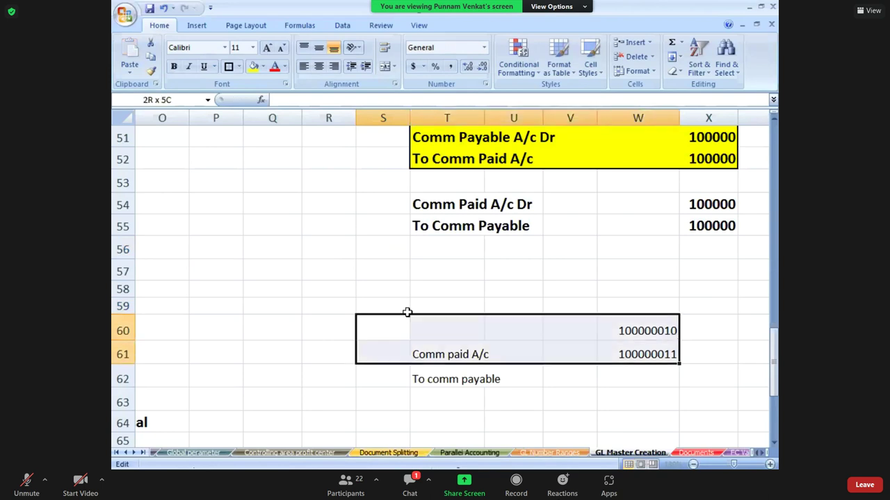
key(shift+Down)
key(Delete)
- Read through the reversal entries around rows 51–60, ending on cell O55
key(Left)
key(Left)
key(Left)
key(Left)
key(Left)
key(Left)
key(Left)
key(Left)
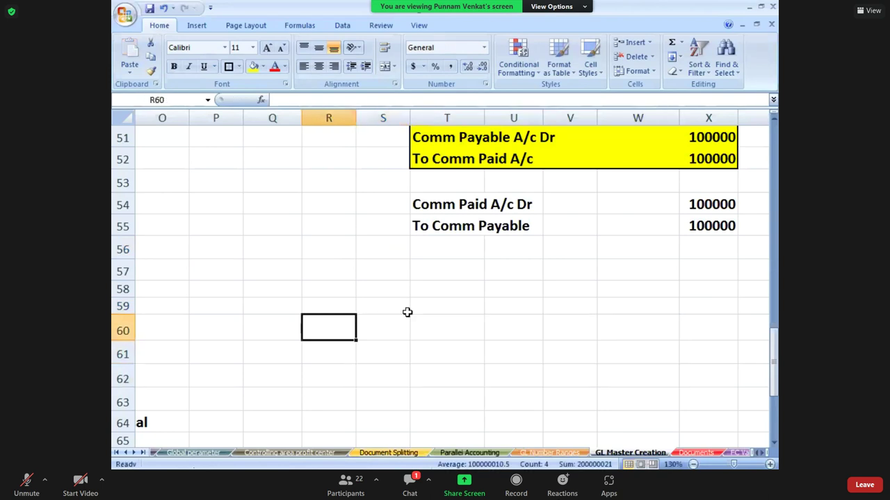
key(Home)
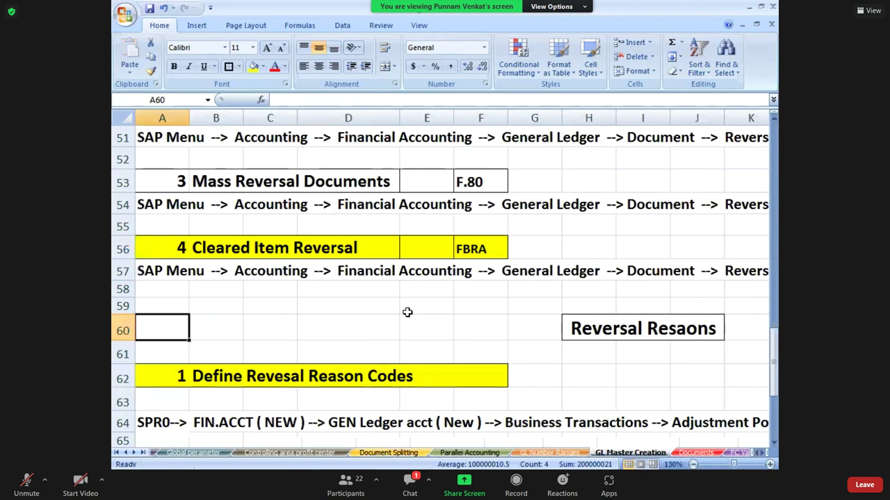
key(Up)
key(Up)
key(Up)
key(Up)
key(Up)
key(Up)
key(Up)
key(Up)
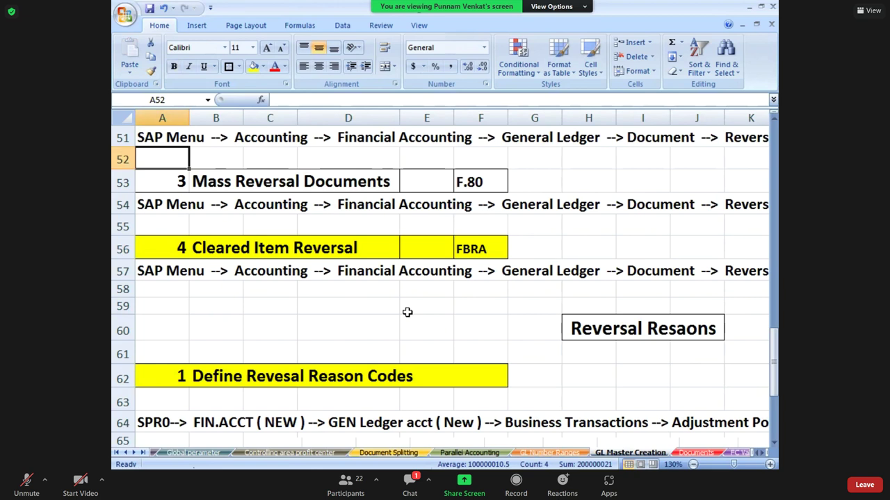
key(Down)
key(Down)
key(Down)
key(Down)
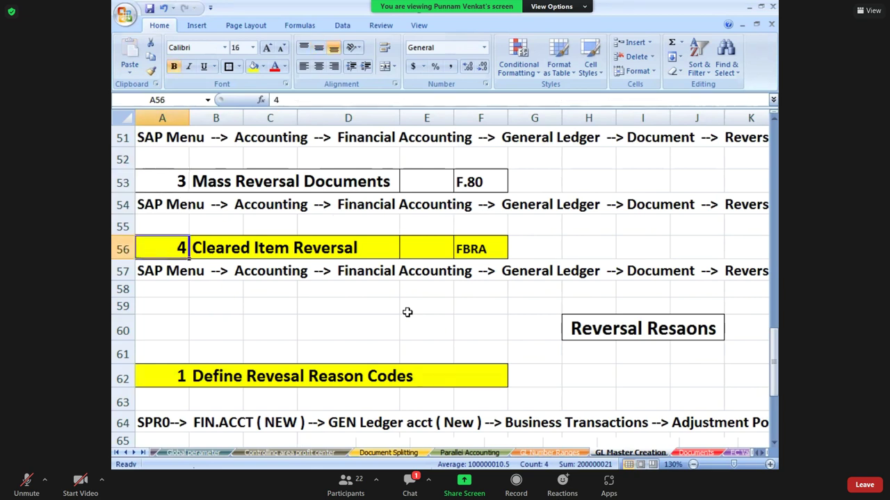
key(Down)
key(Down)
key(Down)
key(Down)
key(Down)
key(Down)
key(Down)
key(Down)
key(Down)
key(Down)
key(Down)
key(Down)
key(Down)
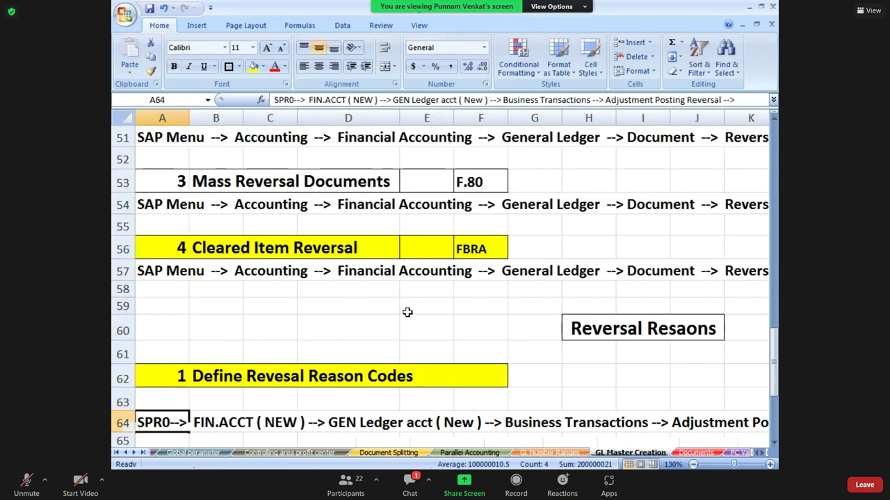
key(Up)
key(Up)
key(Up)
key(Up)
key(Up)
key(Up)
key(Up)
key(Up)
key(Up)
key(Up)
key(Up)
key(Up)
key(Up)
key(Up)
key(Up)
key(Up)
key(Up)
key(Up)
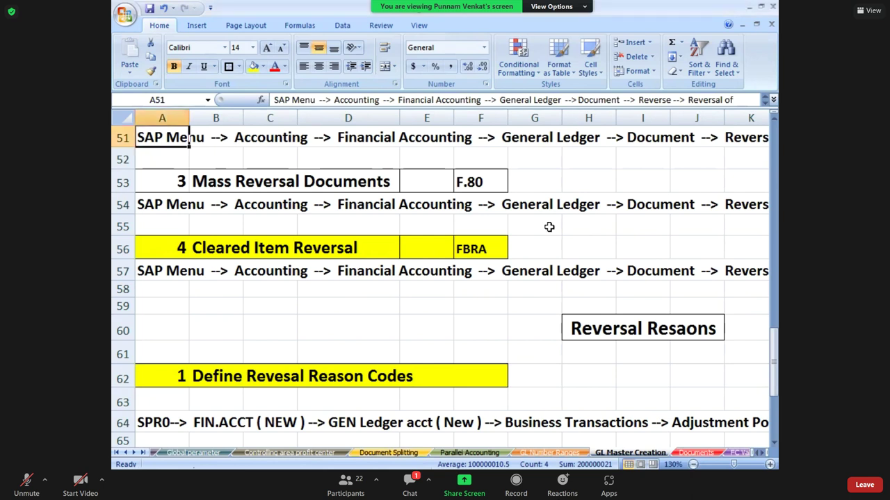
key(Right)
key(Right)
key(Right)
key(Right)
key(Right)
key(Right)
key(Right)
key(Right)
key(Right)
key(Right)
key(Right)
key(Right)
key(Right)
key(Right)
key(Right)
key(Right)
key(Right)
key(Right)
key(Right)
key(Right)
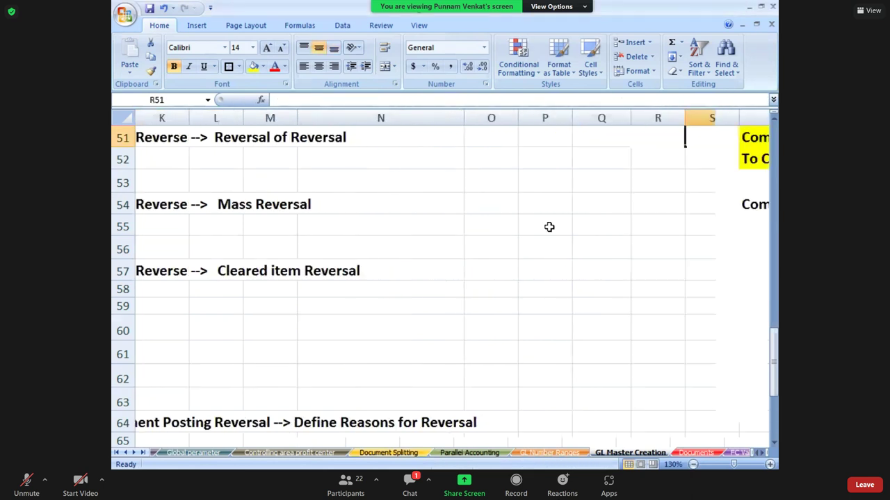
key(Down)
key(Down)
key(Down)
key(Down)
key(Down)
key(Down)
key(Down)
key(Down)
key(Down)
key(Left)
key(Left)
key(Left)
key(Left)
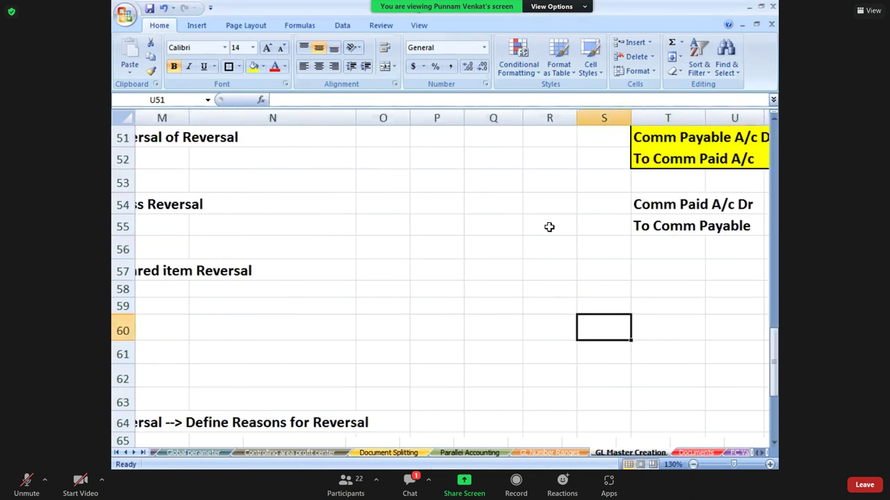
key(Up)
key(Up)
key(Up)
key(Up)
key(Up)
key(Left)
key(Left)
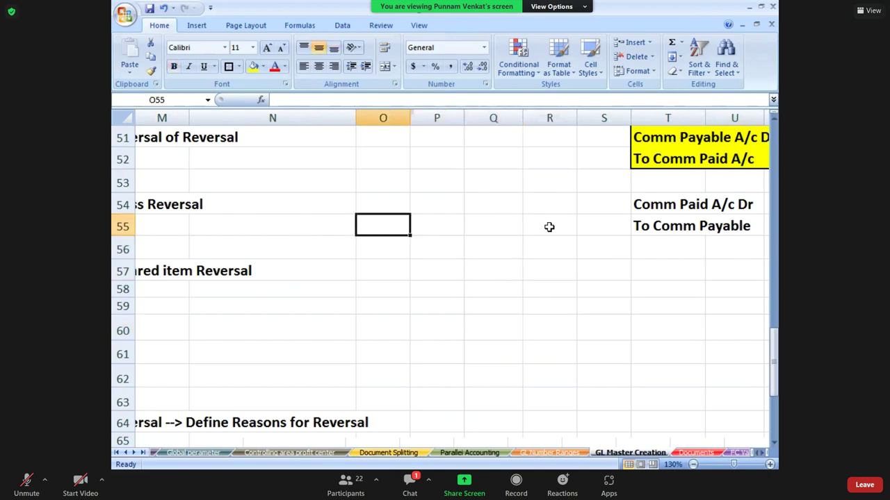
- Enter 'Invoice' in O55 and draw a straight arrow down from it
text(INVOI)
key(BackSpace)
key(BackSpace)
key(BackSpace)
key(BackSpace)
text(nvoice)
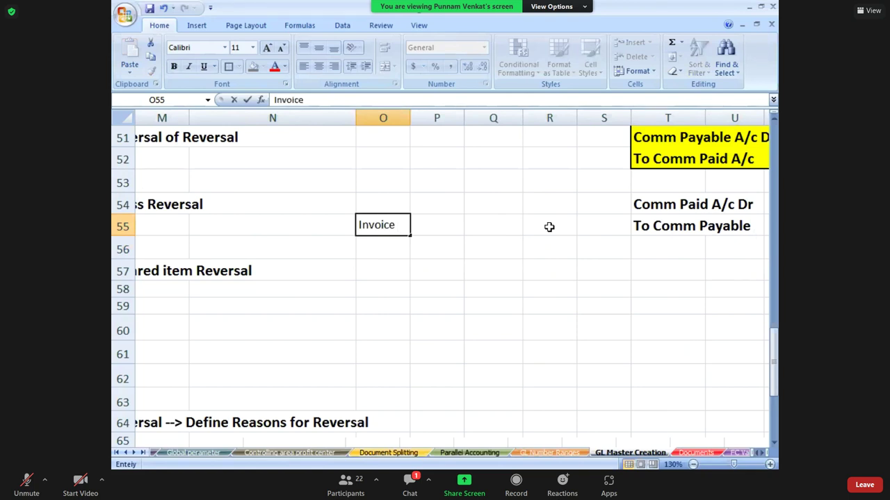
key(Return)
click(383, 227)
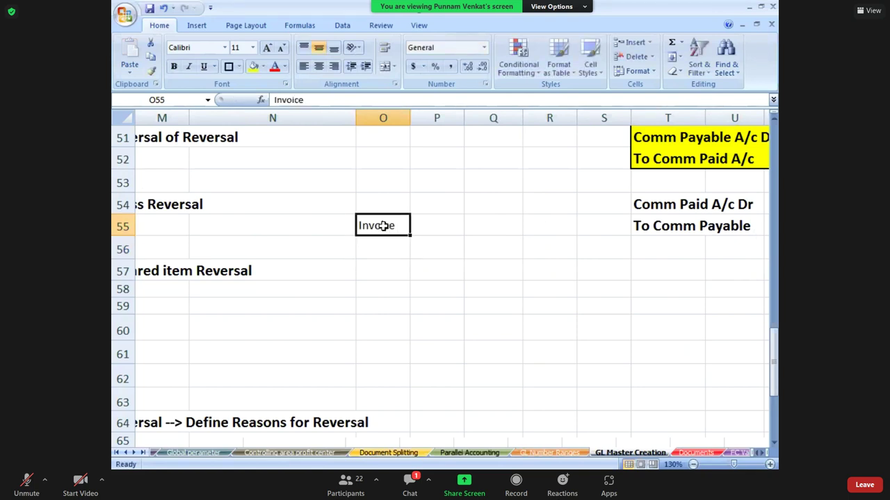
click(197, 27)
click(254, 59)
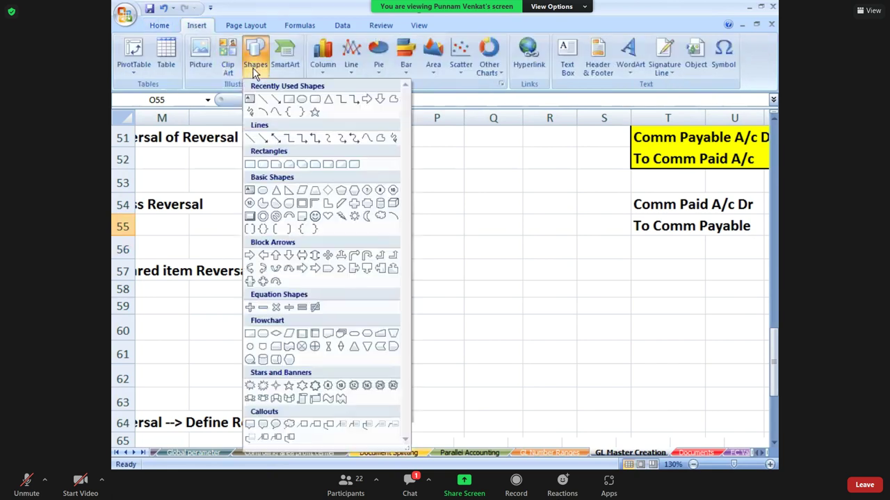
click(276, 100)
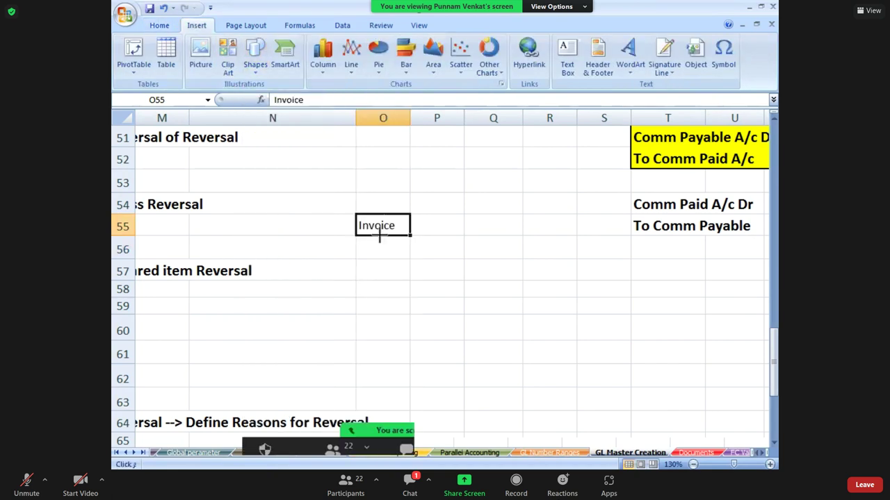
drag(380, 237, 379, 272)
- Enter 'Payment' in O58 below the arrow
click(379, 287)
text(Payment)
key(Return)
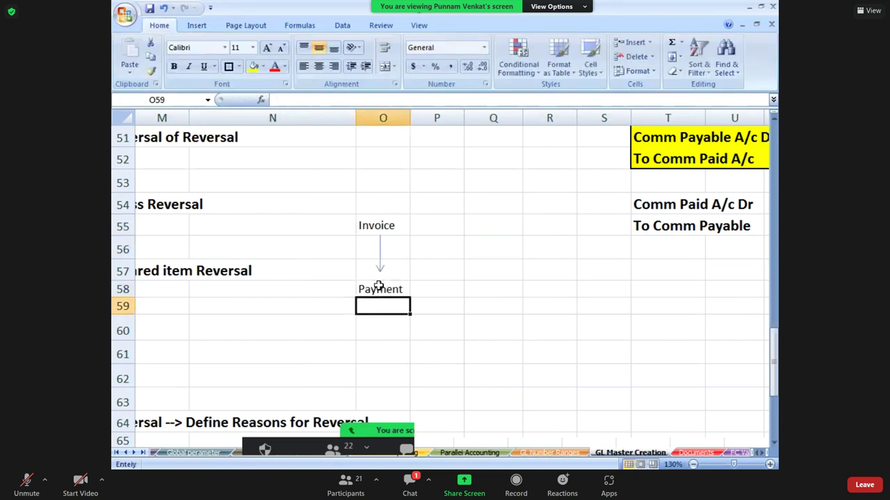
click(373, 291)
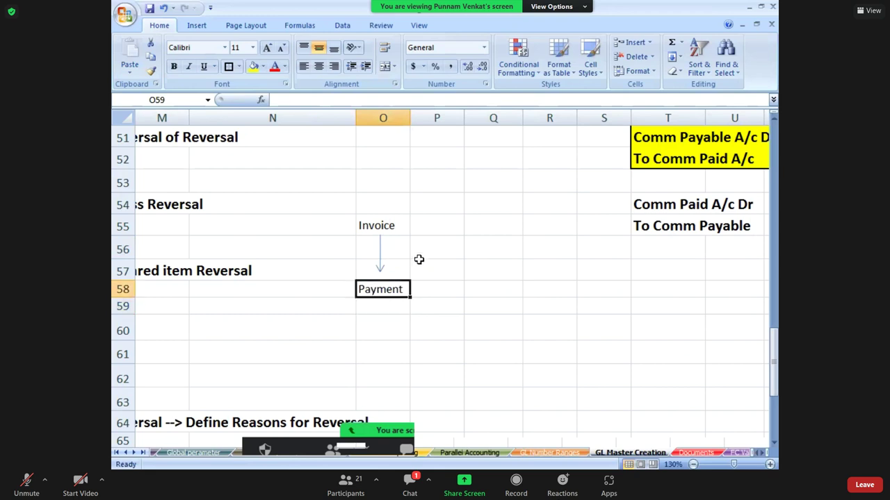
click(404, 227)
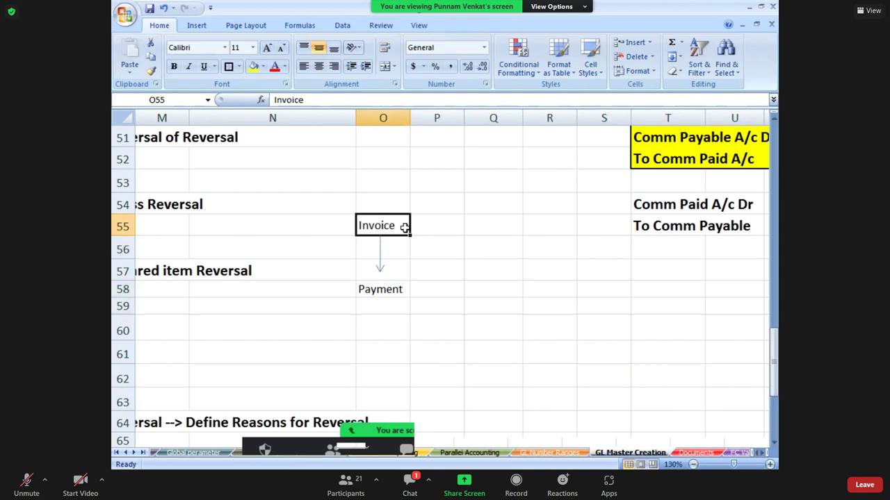
click(371, 292)
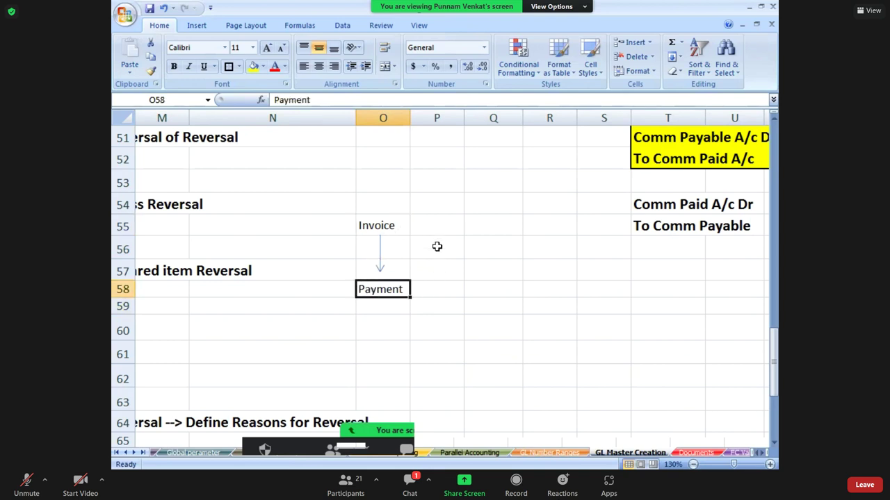
click(402, 224)
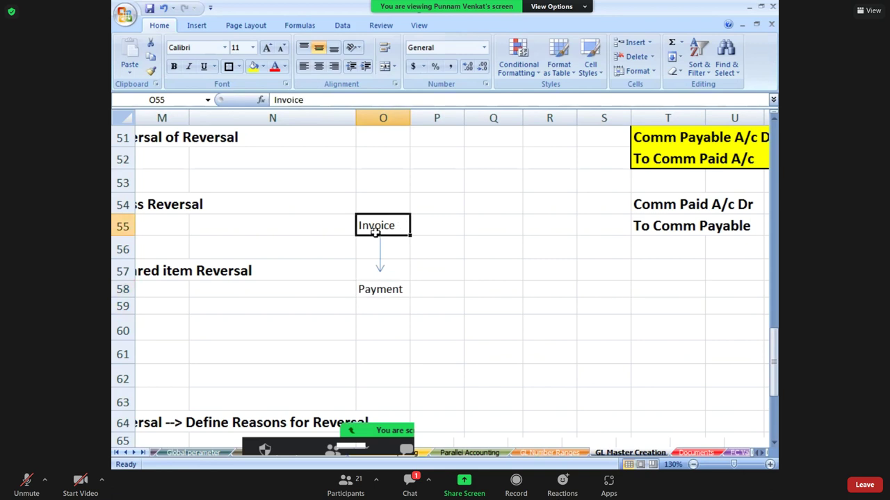
click(433, 226)
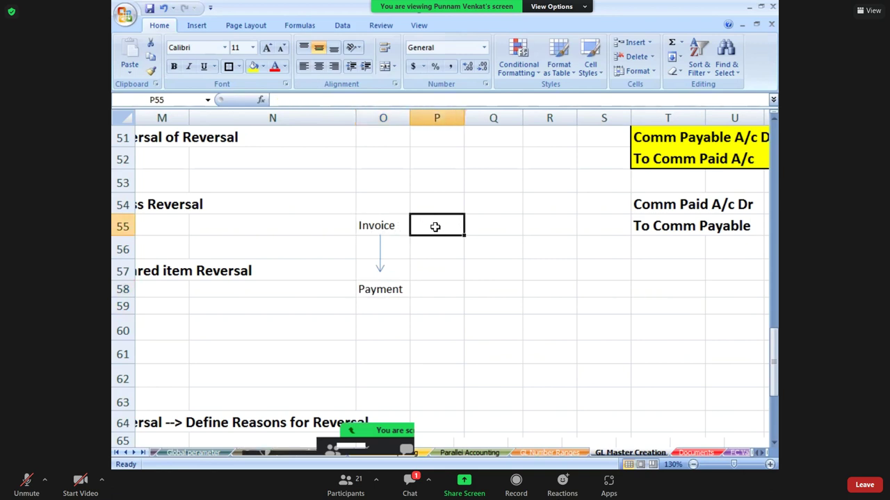
click(370, 288)
click(435, 287)
click(365, 225)
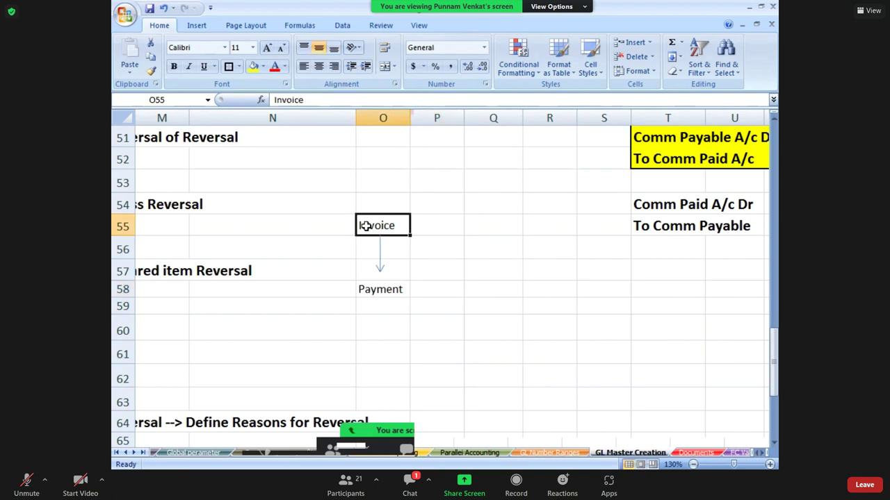
- Outline O55:P58 with an outside border and return to the Cleared Item Reversal heading
key(shift+Right)
key(shift+Down)
key(shift+Down)
key(shift+Down)
key(shift+Down)
key(shift+Up)
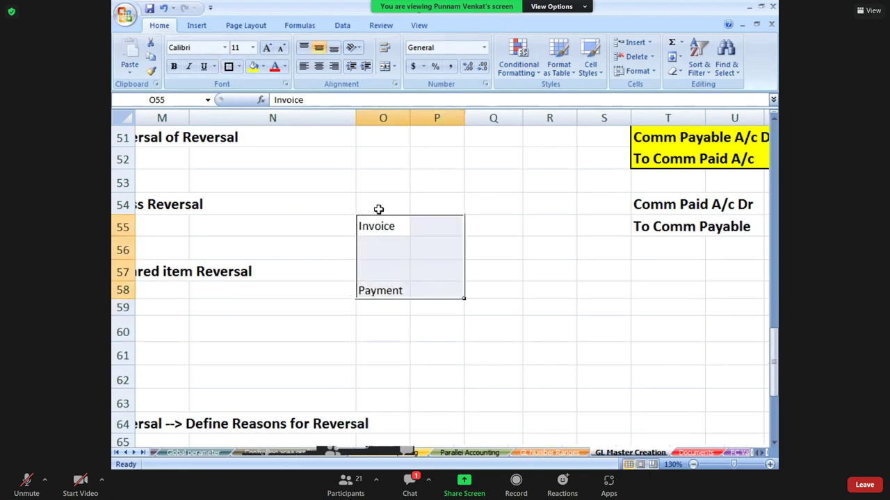
click(379, 223)
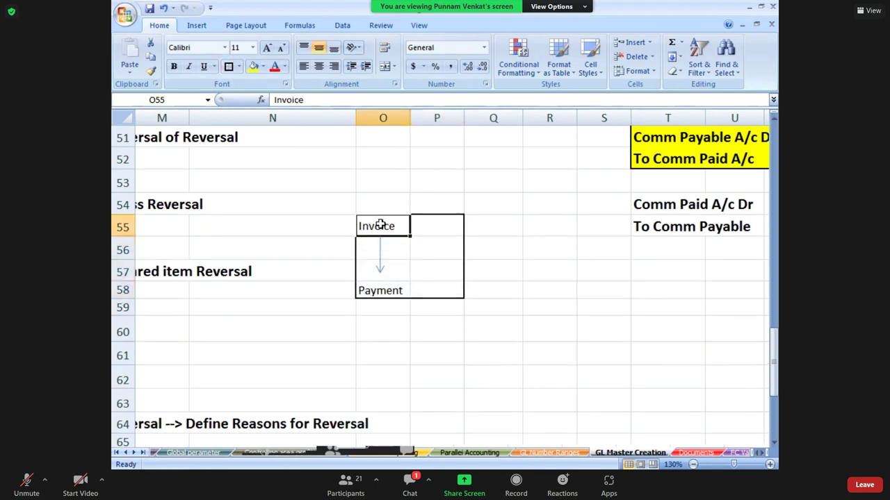
click(379, 296)
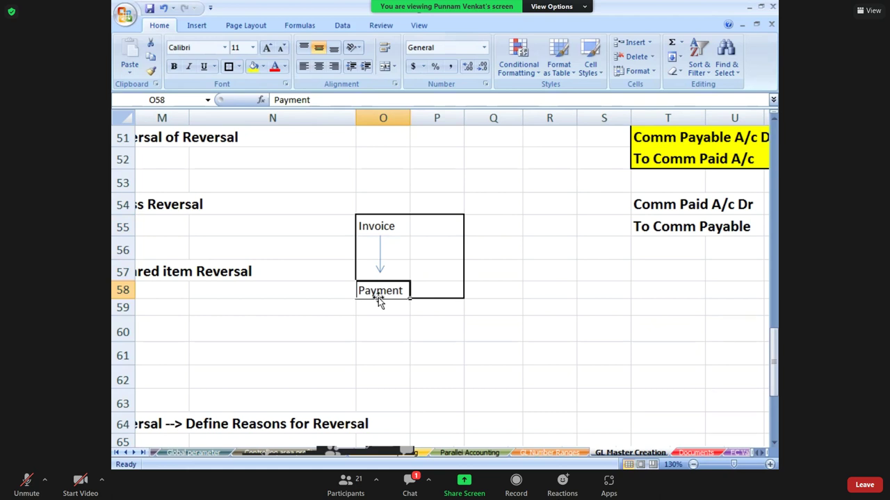
key(Left)
key(Left)
key(Left)
key(Left)
key(Left)
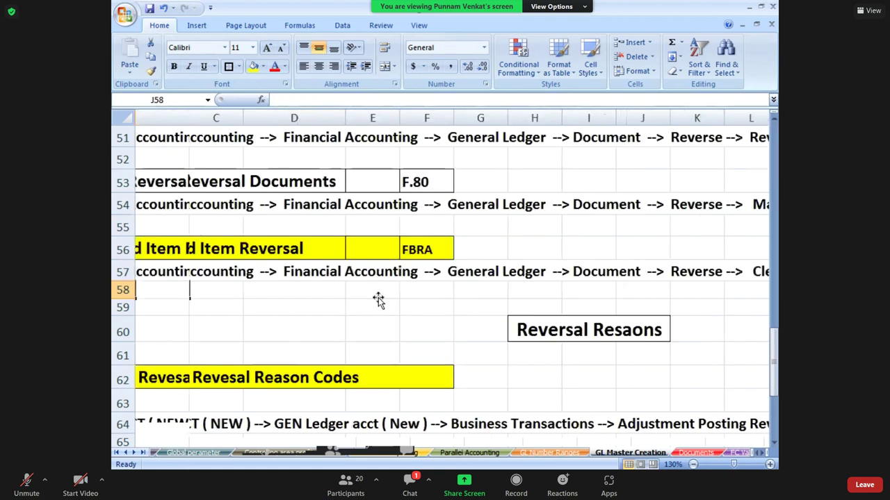
key(Left)
key(Left)
key(Left)
key(Left)
key(Left)
key(Left)
key(Left)
key(Left)
key(Left)
click(226, 252)
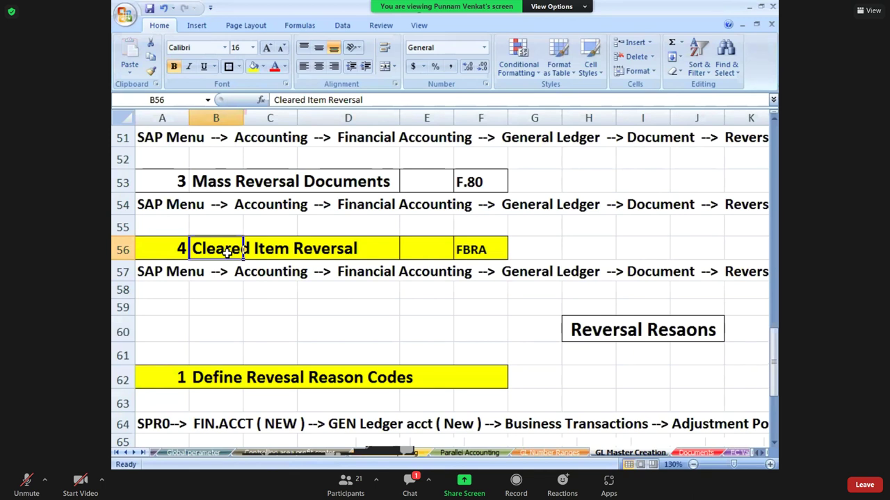
- Run FB03 with no document number and execute the Document List for PM10
key(alt+Tab)
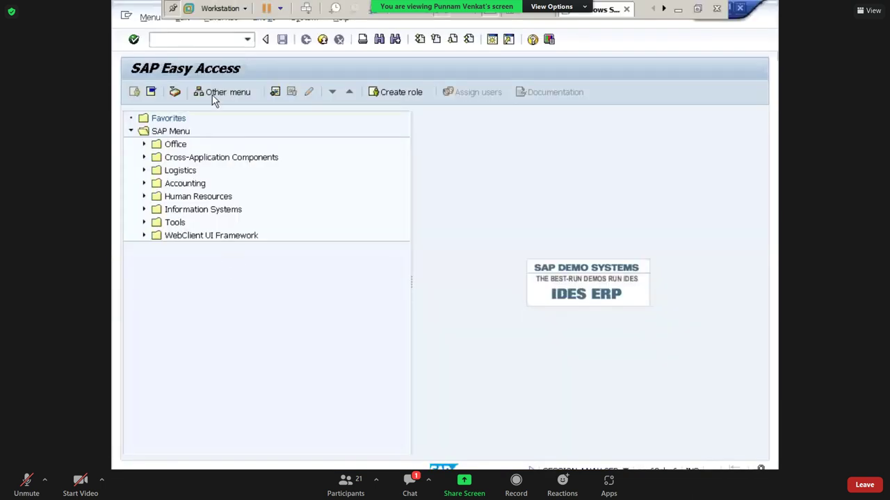
click(191, 41)
text(FB03)
key(Return)
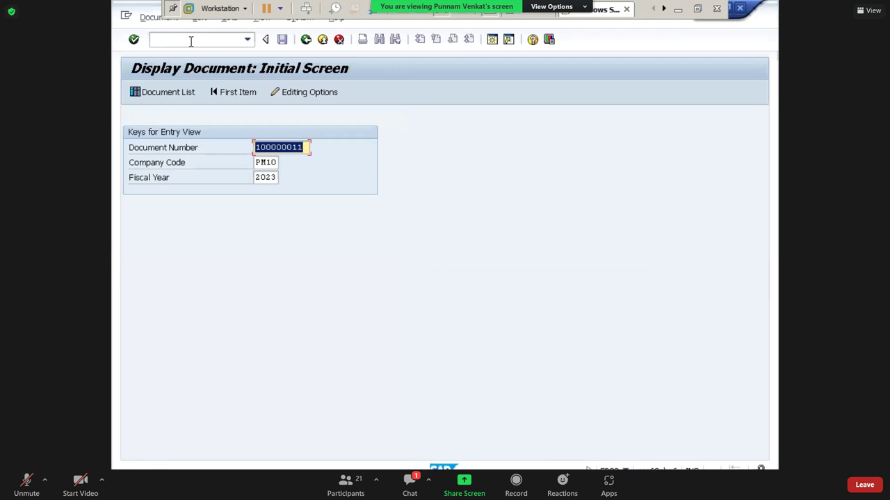
key(Delete)
key(Tab)
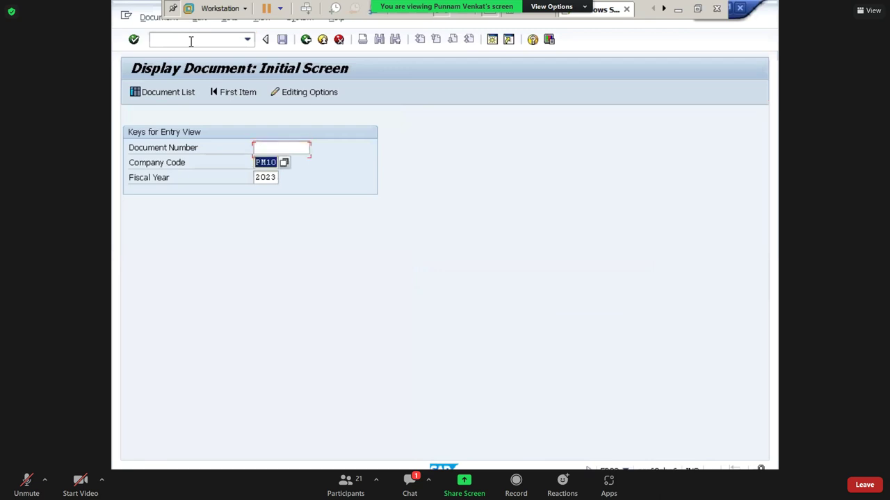
key(Tab)
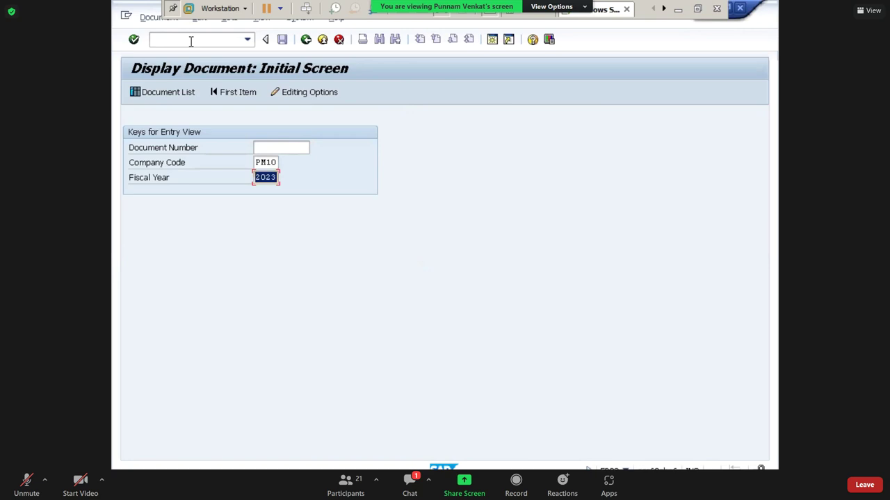
click(167, 92)
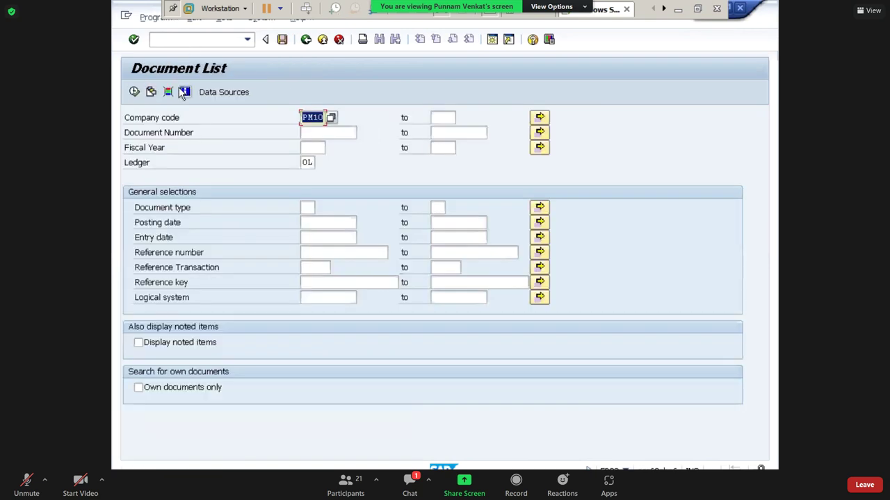
click(134, 91)
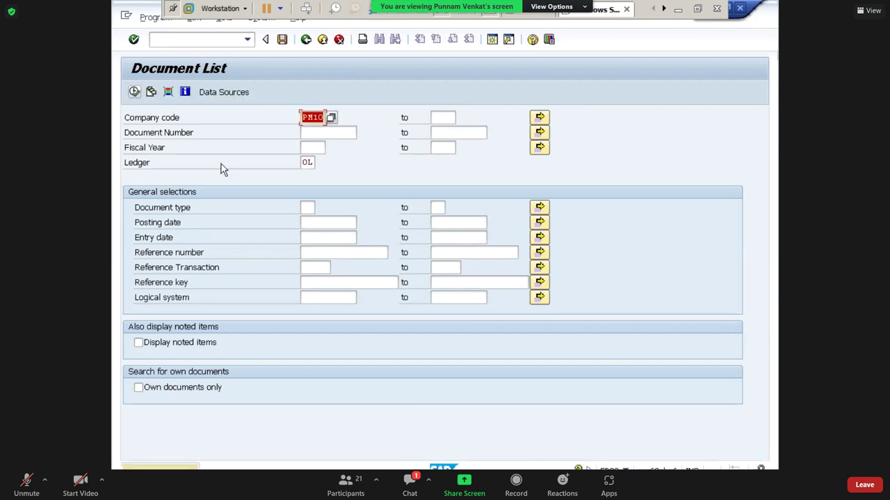
key(Return)
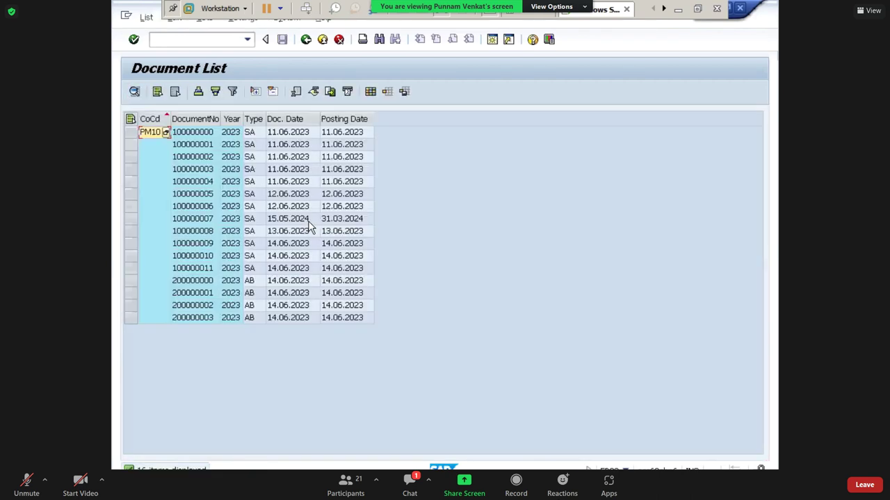
- Review the Comm Paid, Comm Payable and Cash lines of documents 100000000 and 100000001
click(182, 138)
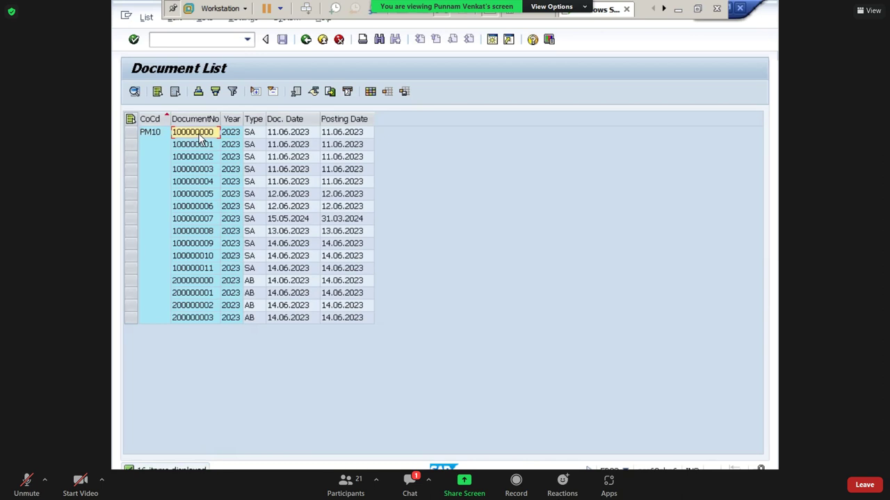
double_click(201, 139)
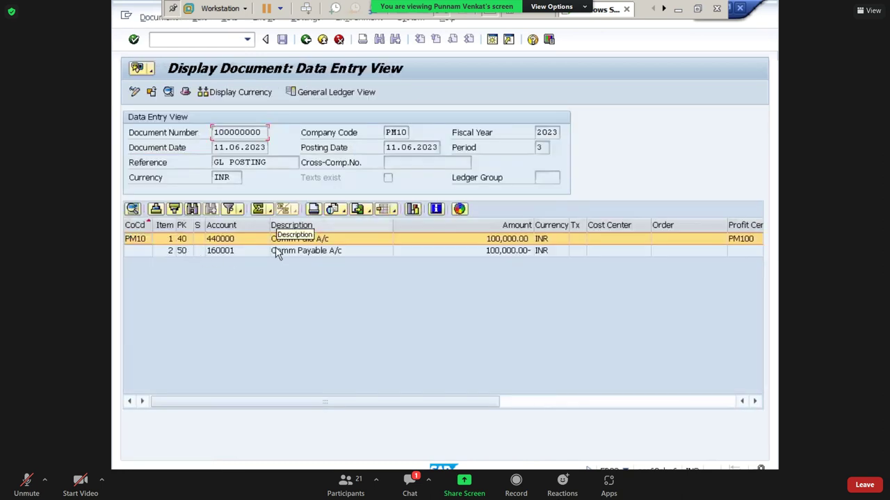
click(288, 244)
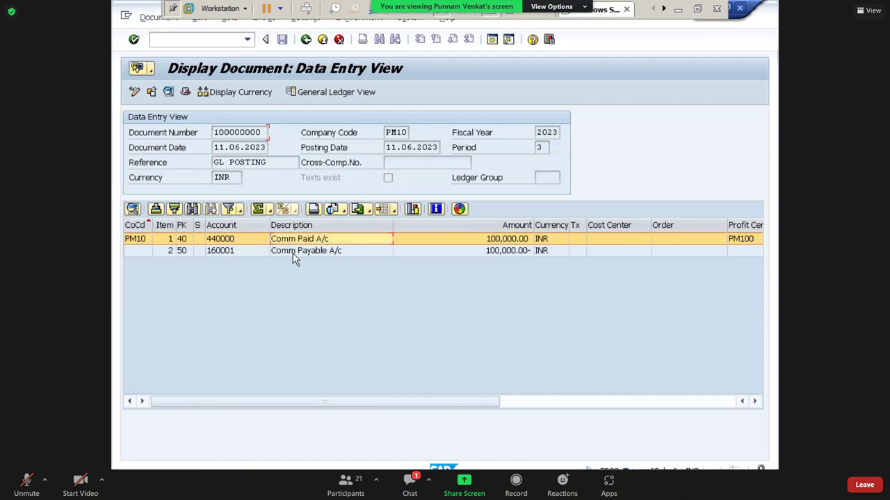
click(294, 251)
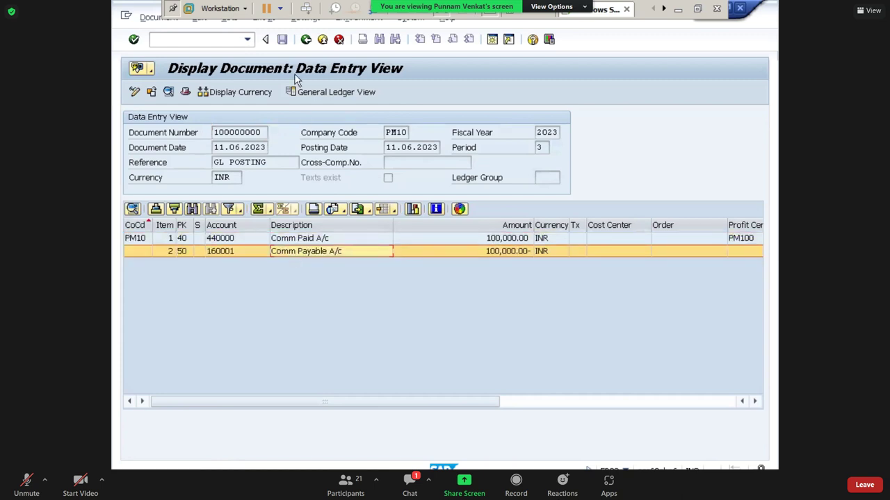
click(306, 40)
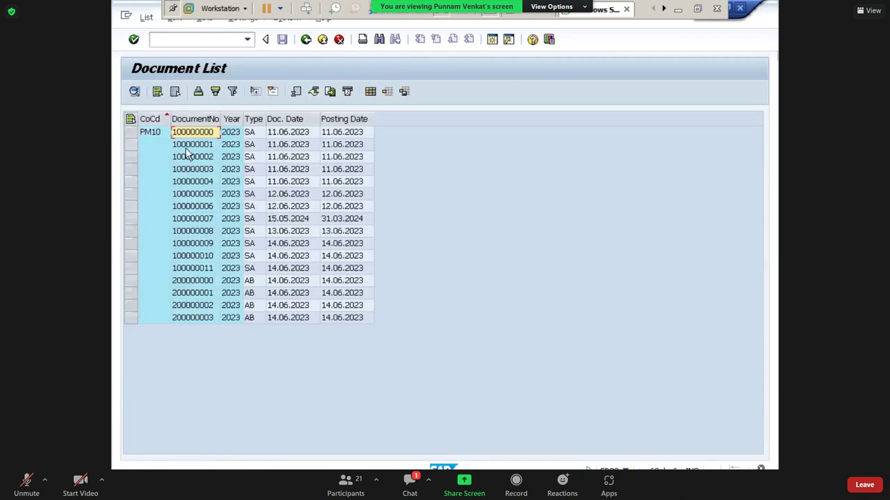
click(176, 147)
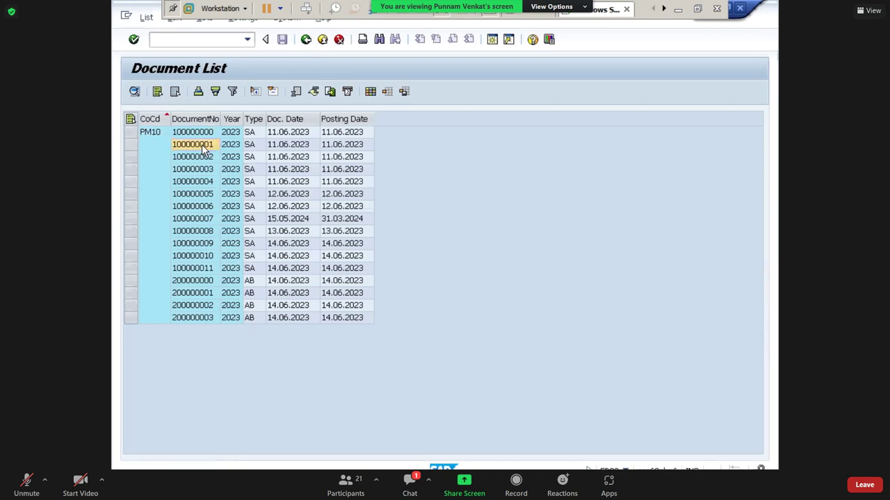
double_click(202, 146)
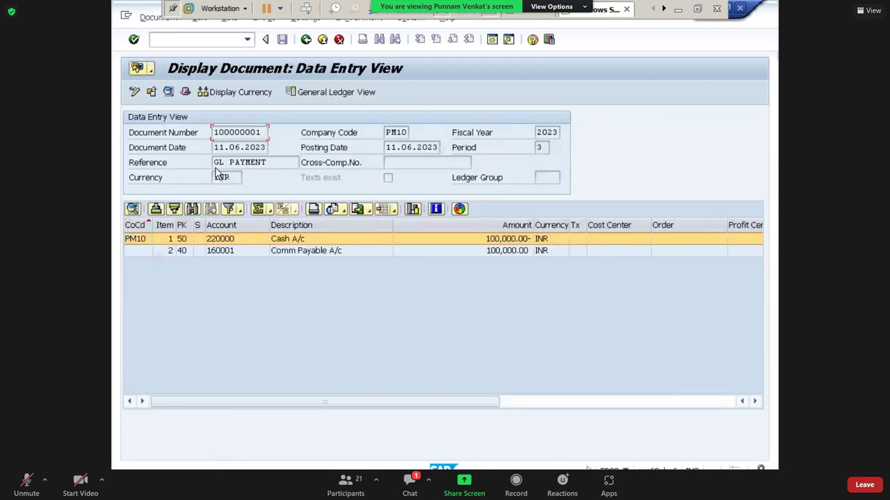
click(200, 253)
click(200, 239)
click(285, 254)
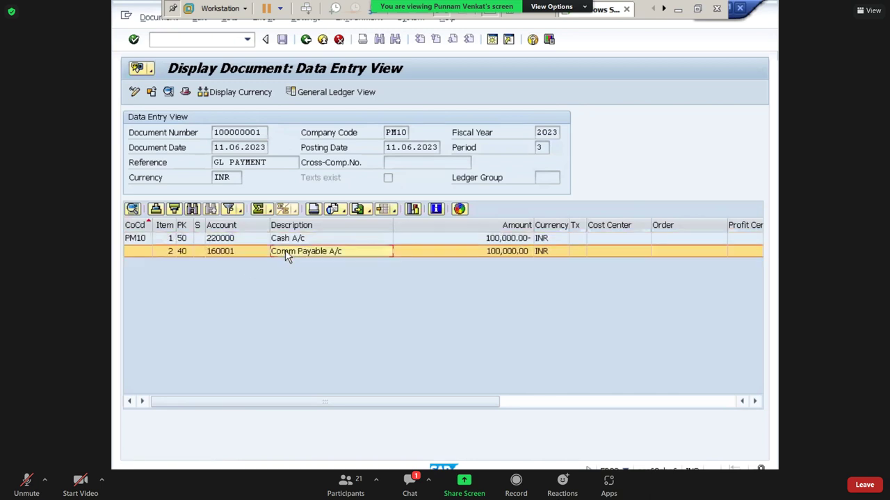
click(297, 240)
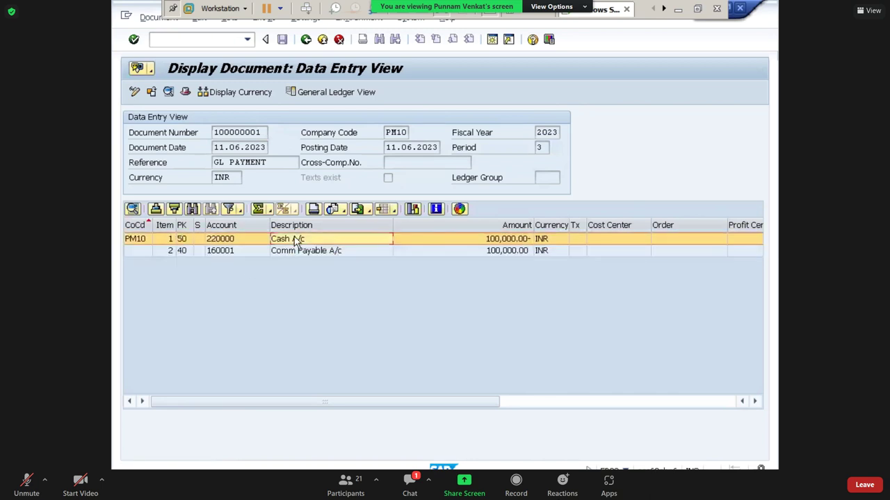
click(306, 40)
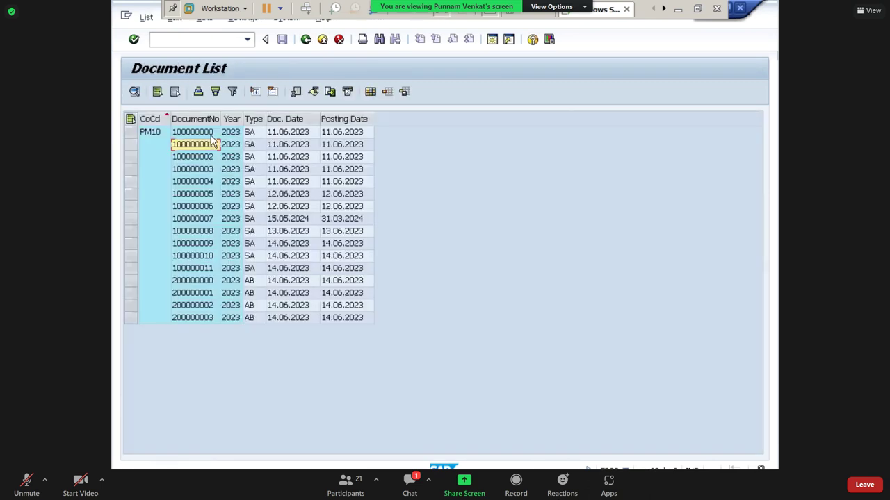
- Open the Comm Payable line item detail of document 100000000
click(212, 137)
click(209, 147)
click(131, 144)
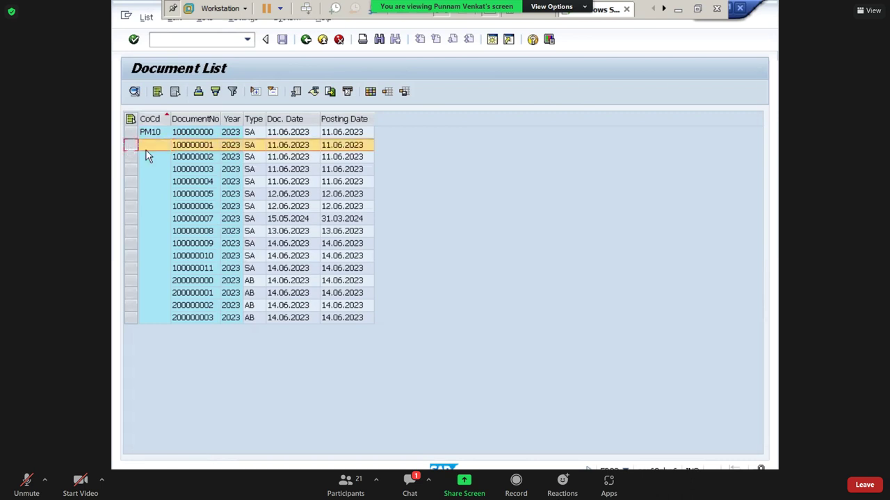
click(200, 146)
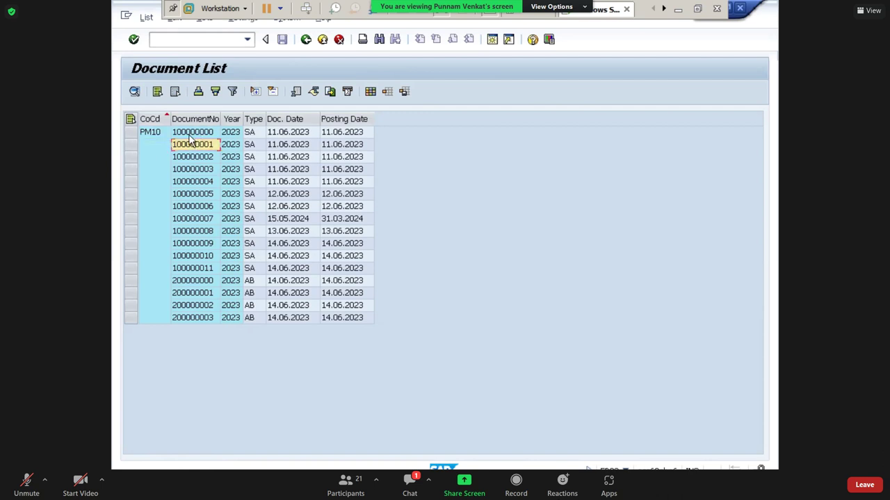
click(196, 134)
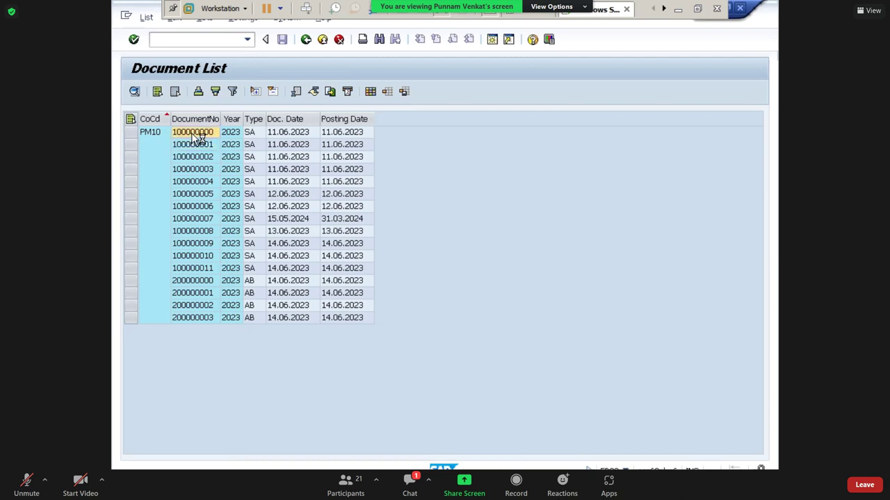
double_click(198, 138)
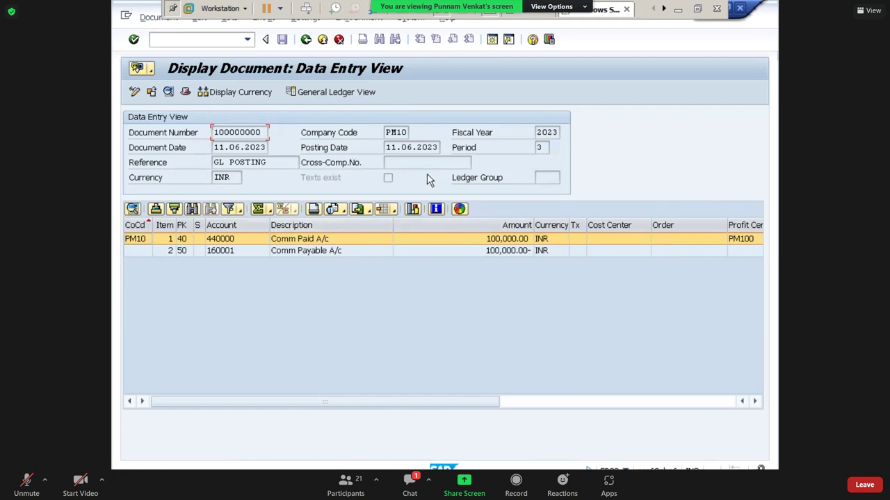
click(290, 253)
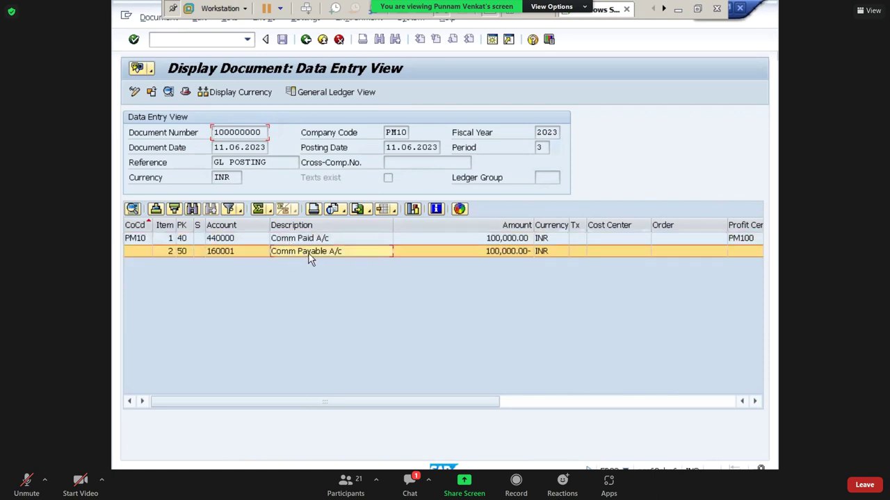
double_click(311, 253)
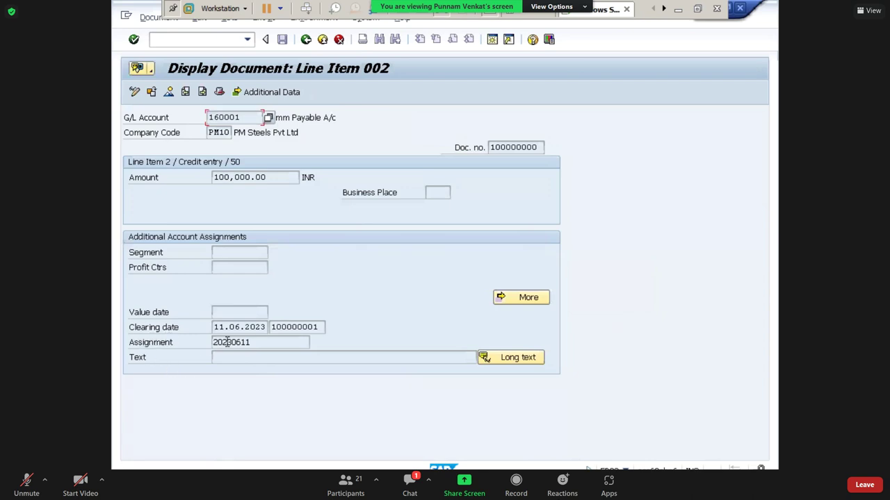
- Check its clearing date 11.06.2023 and clearing document 100000001, then return to Excel
drag(213, 328, 273, 337)
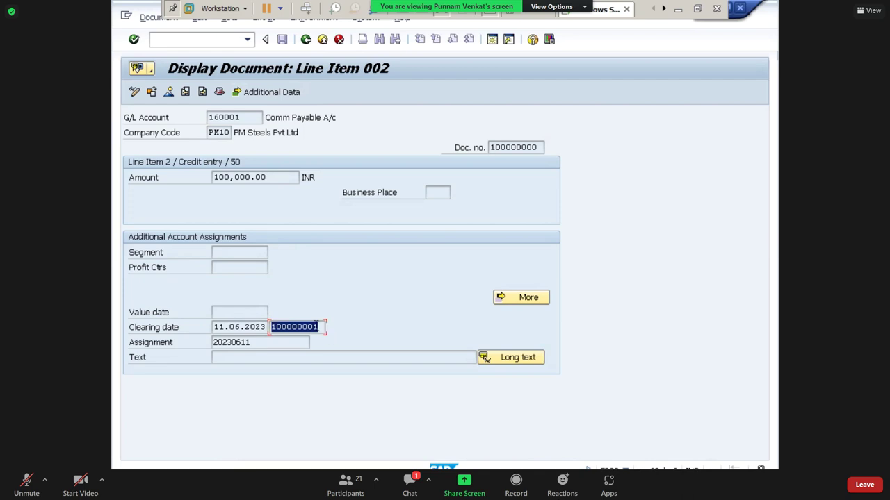
drag(321, 326, 181, 346)
click(234, 327)
click(298, 327)
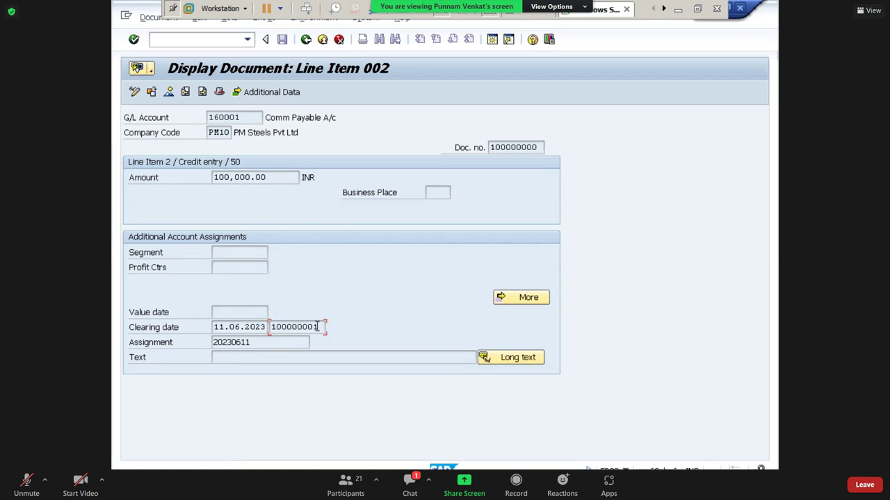
click(306, 39)
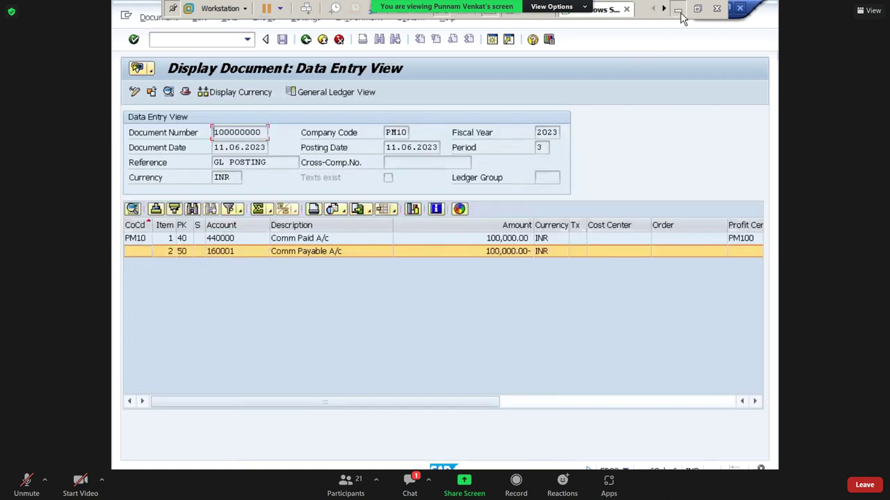
click(679, 14)
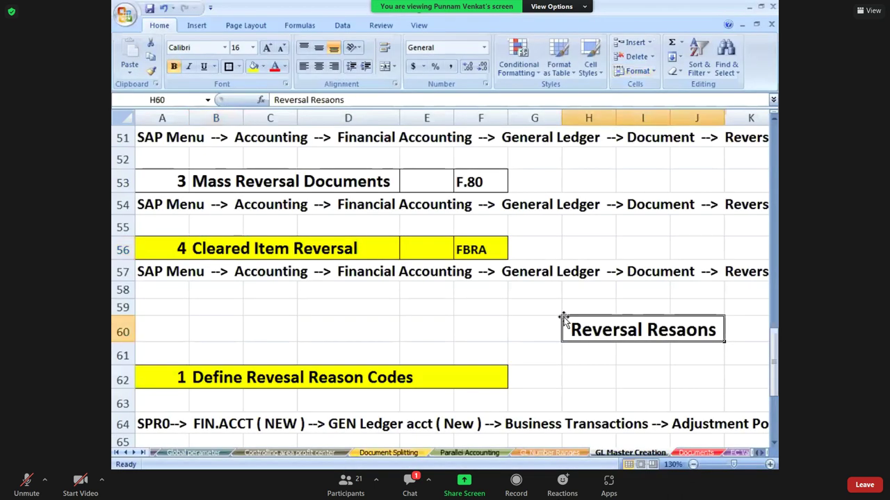
- Enter invoice 10000000 in P55 and payment 100000001 in P58 of the Invoice/Payment box
key(Right)
key(Right)
key(Right)
key(Right)
key(Right)
key(Right)
key(Right)
key(Right)
key(Right)
key(Right)
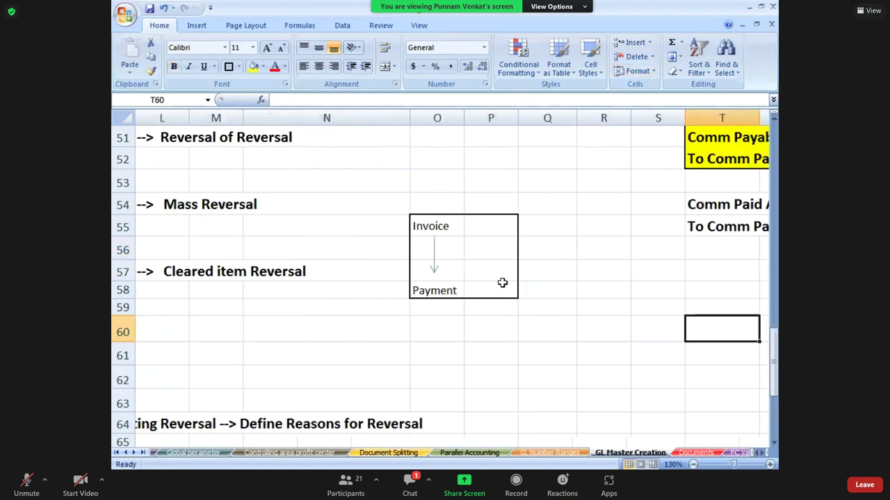
click(485, 234)
text(10)
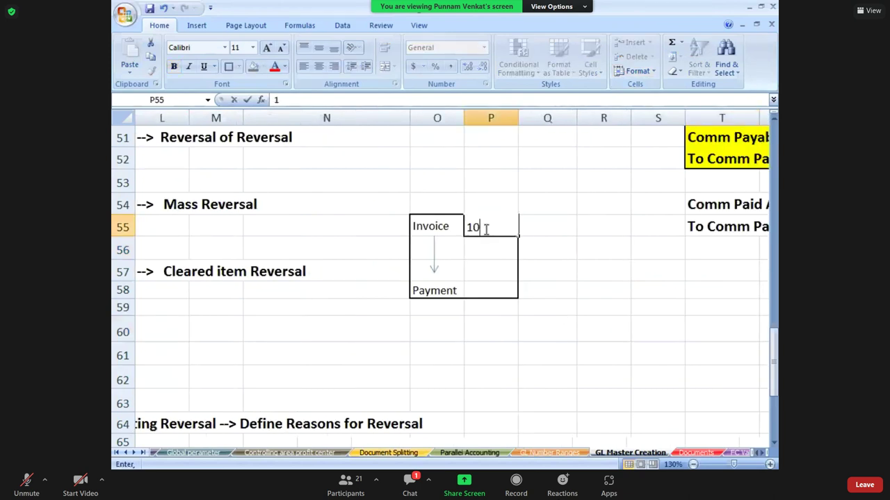
text(000000)
key(Return)
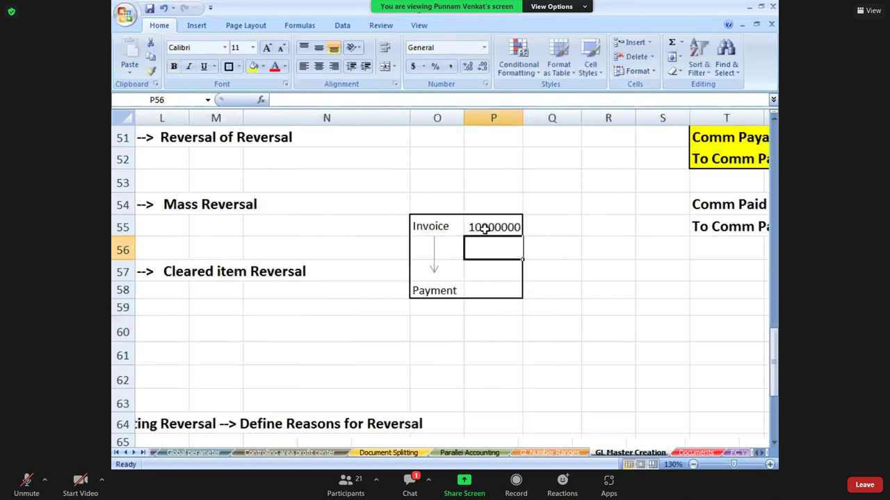
click(480, 290)
text(1)
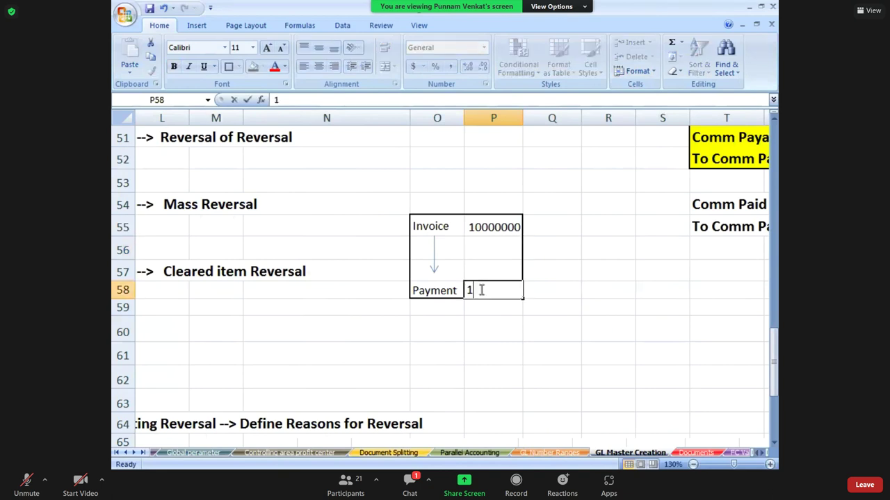
text(000000)
text(01)
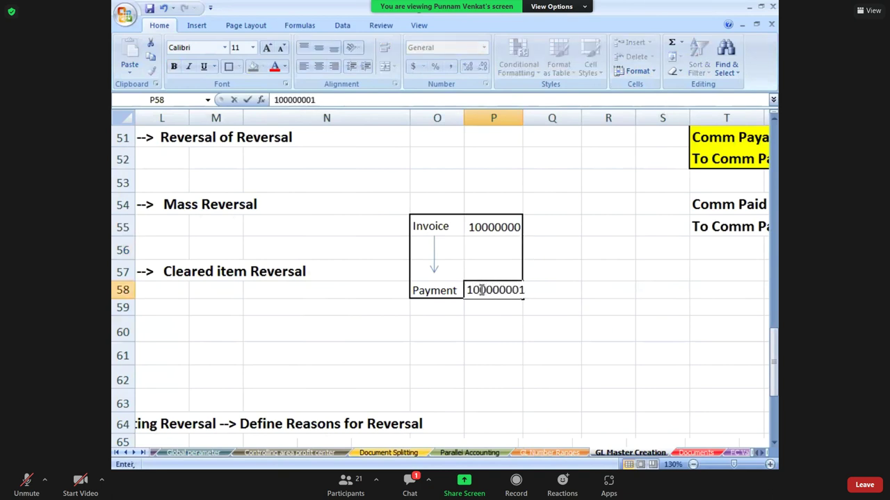
key(Return)
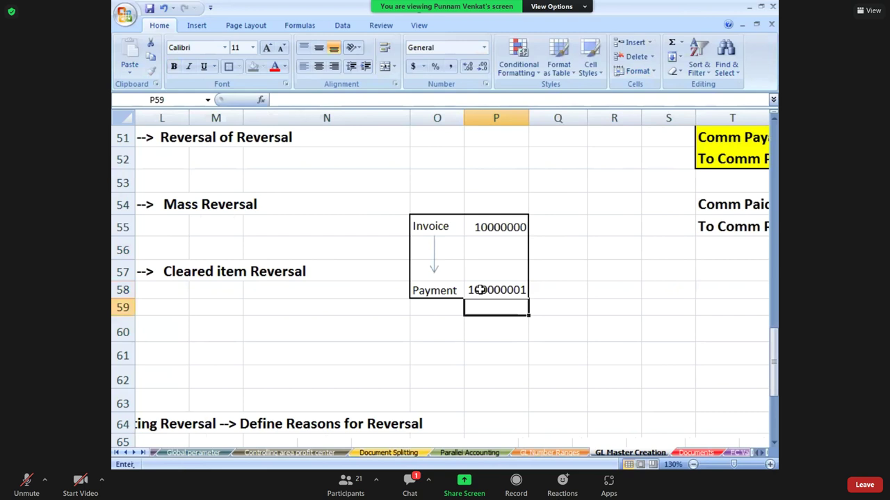
click(420, 230)
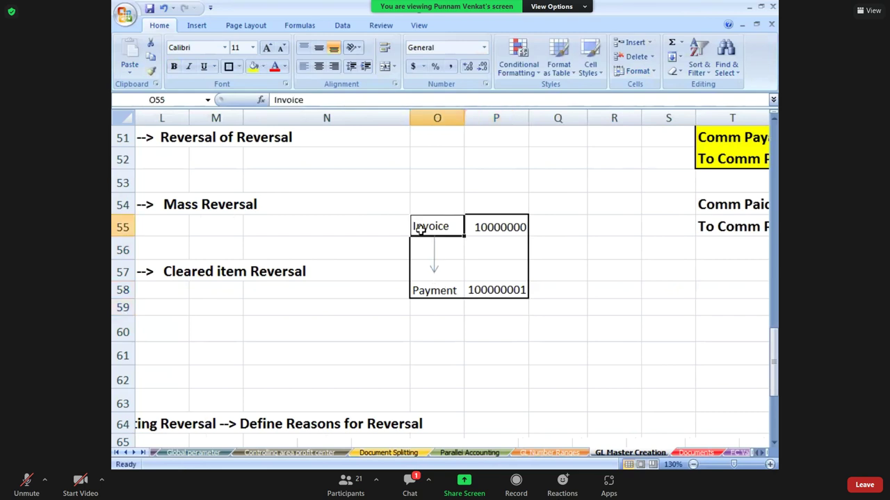
click(432, 294)
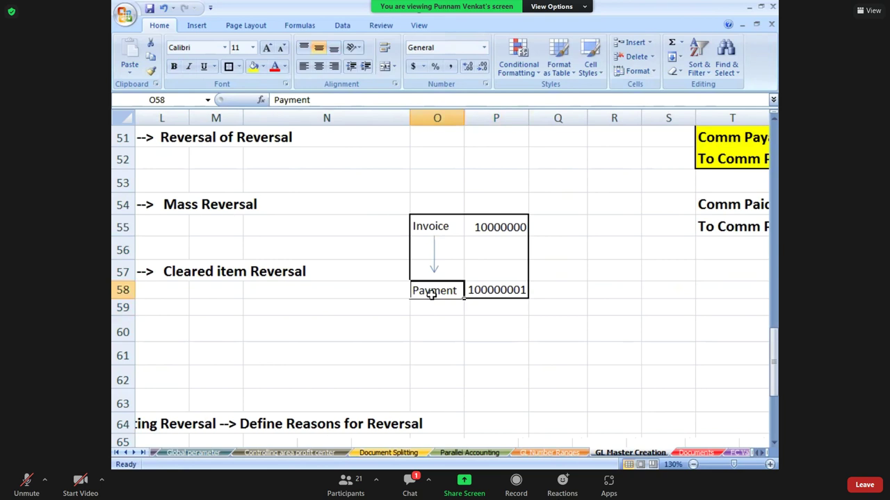
click(431, 229)
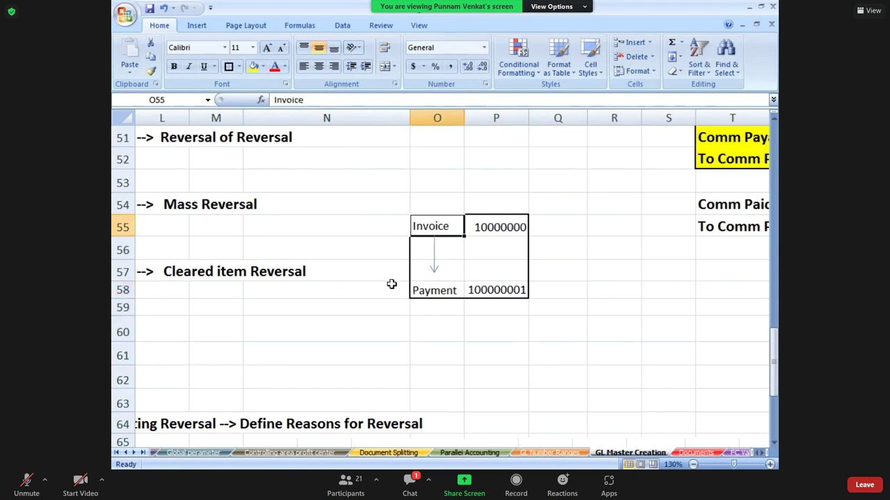
click(429, 290)
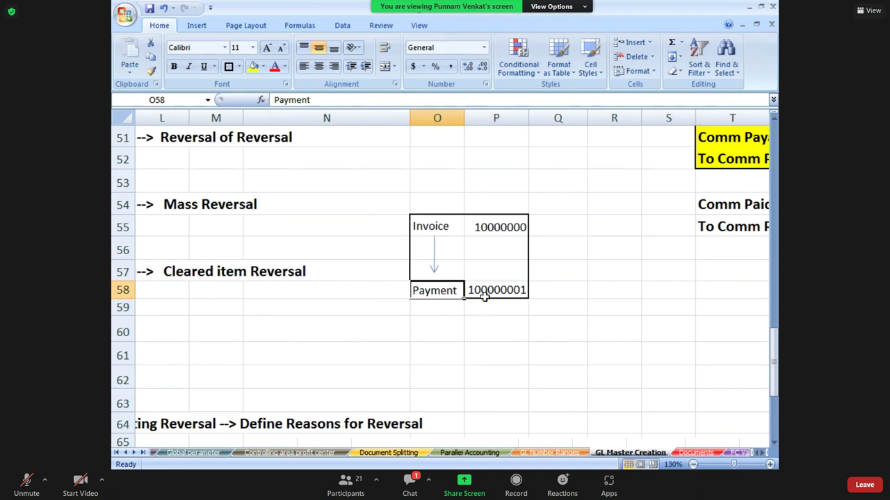
click(450, 231)
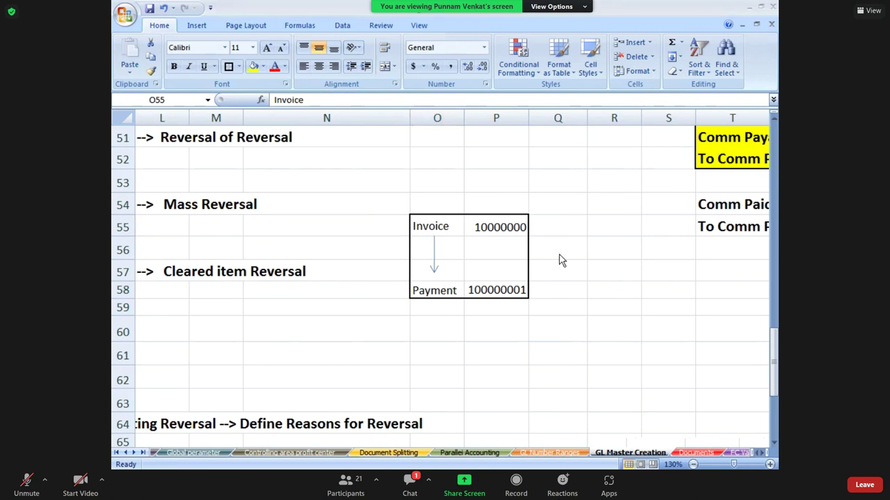
- Copy the FBRA transaction code from the Cleared Item Reversal row and return to SAP
key(Left)
key(Left)
key(Left)
key(Left)
key(Left)
key(Left)
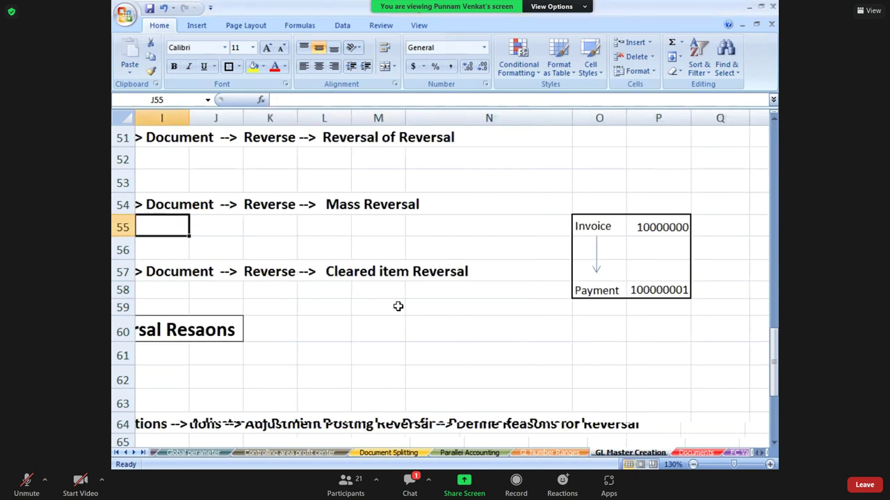
key(Left)
key(Left)
key(Left)
key(Left)
key(Left)
key(Left)
key(Left)
key(Left)
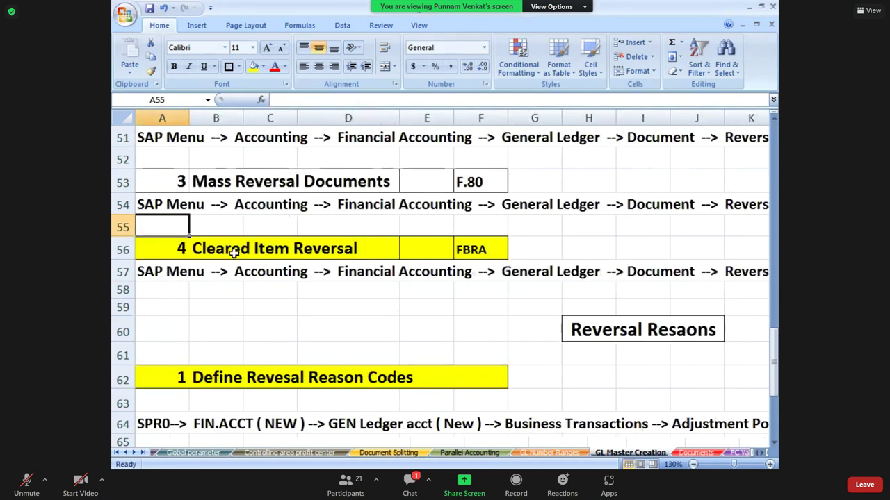
click(234, 253)
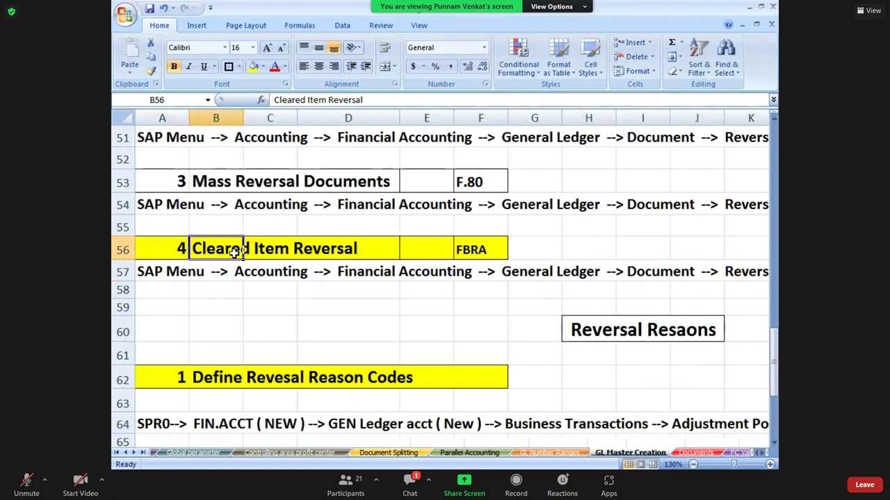
key(Right)
key(Right)
key(Right)
key(Right)
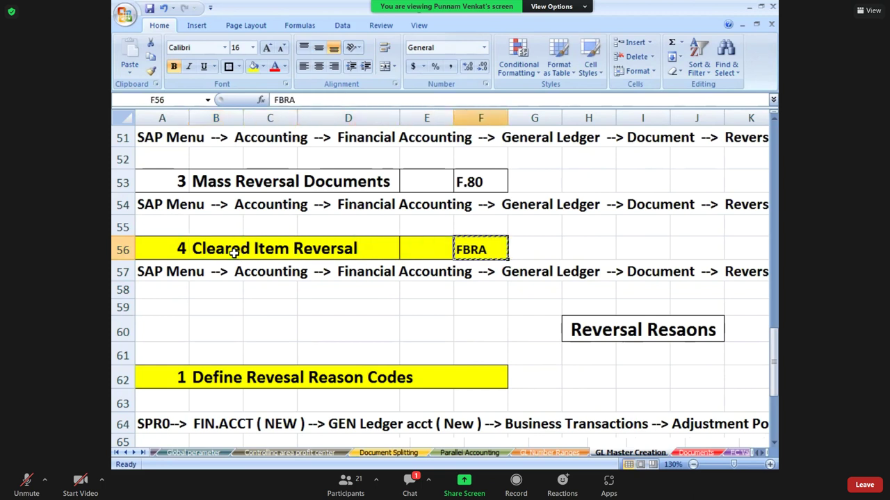
key(ctrl+c)
key(alt+Tab)
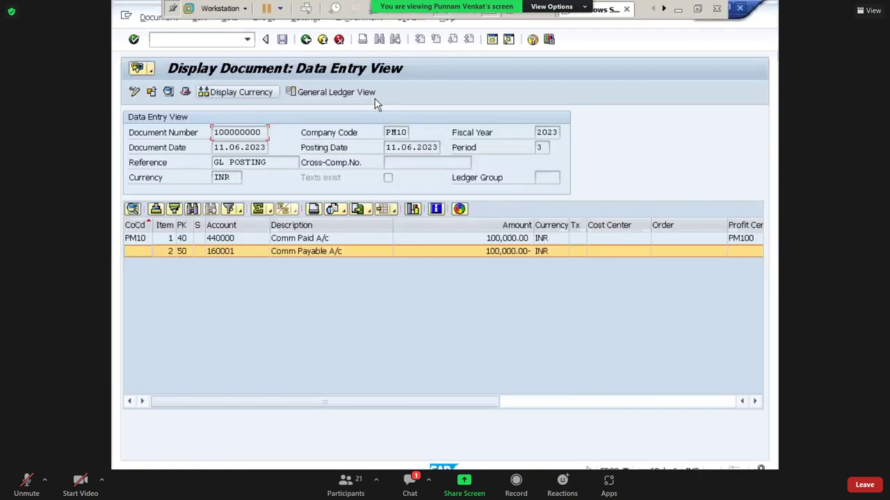
- Open the FBRA Reset Cleared Items transaction from the SAP main menu
click(314, 39)
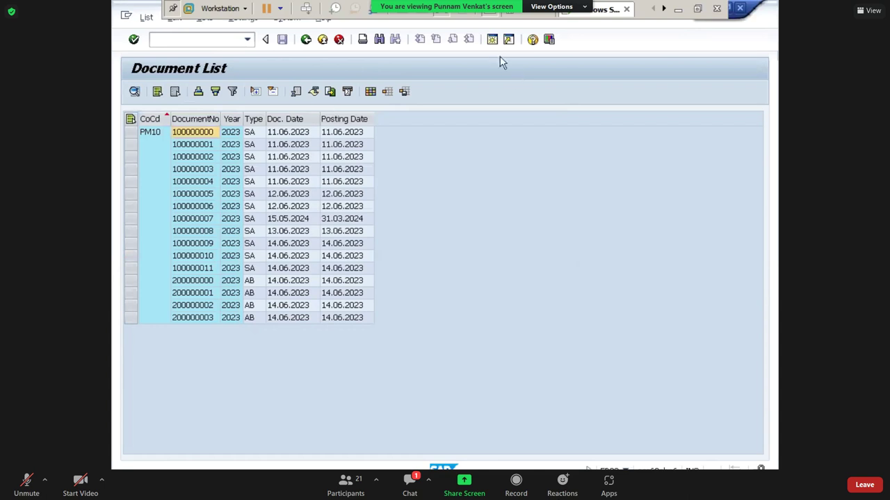
key(shift+F3)
text(FBRA)
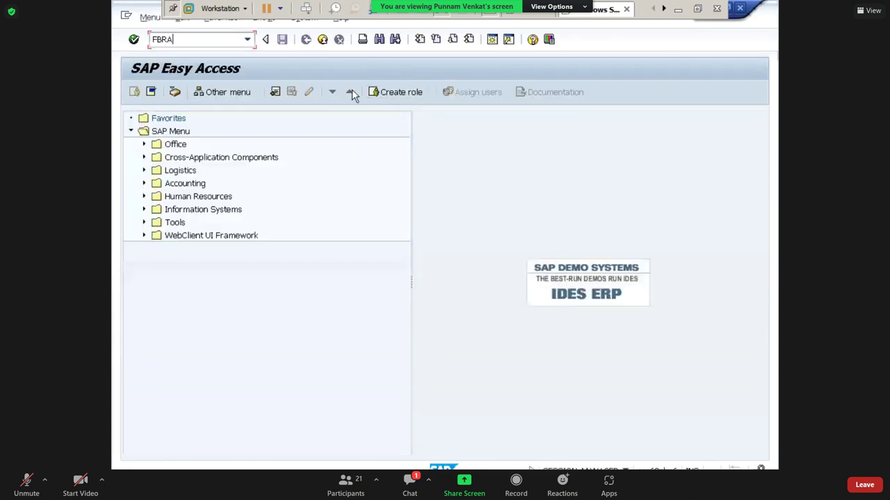
key(Return)
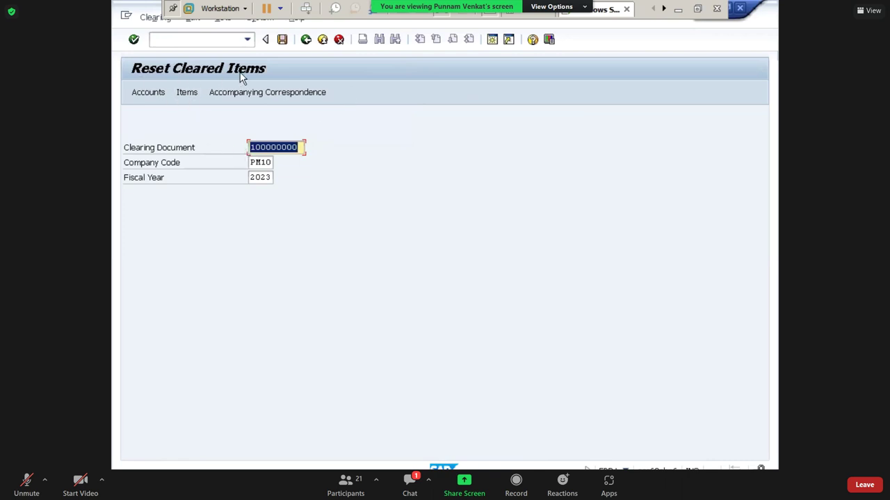
- Fill in clearing document 100000001, company code PM10 and fiscal year 2023
key(Delete)
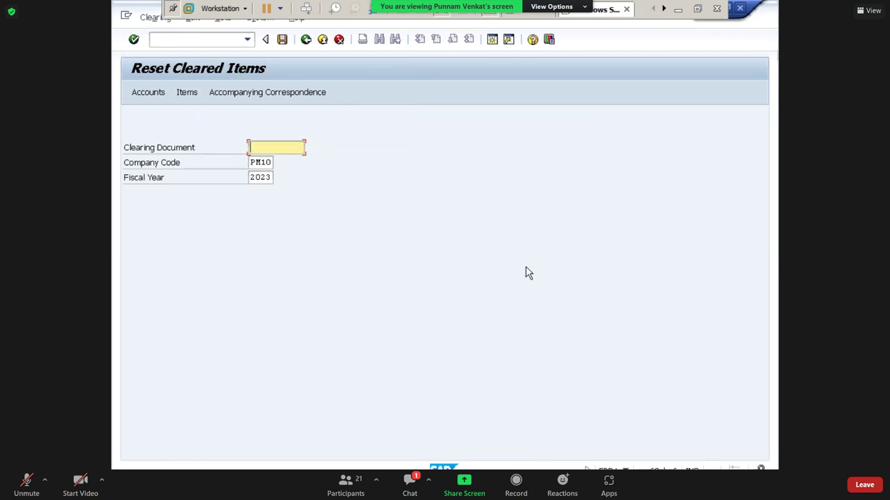
key(alt+Tab)
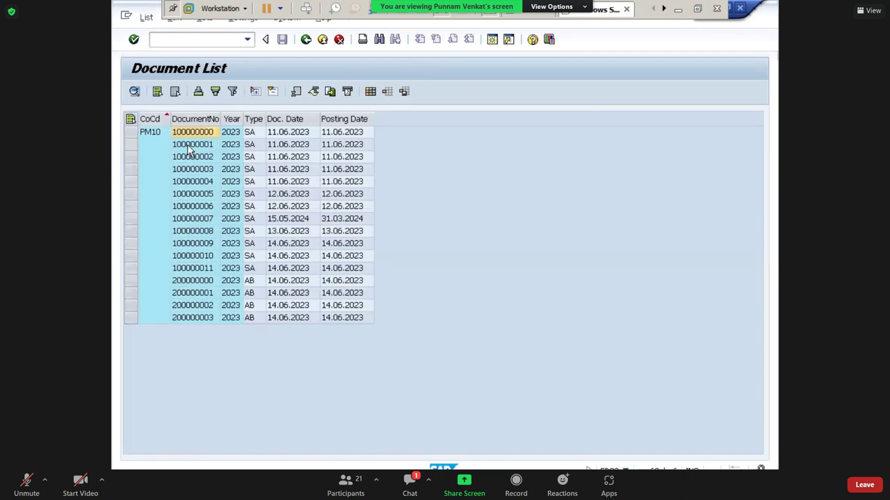
click(188, 147)
double_click(190, 148)
key(alt+Tab)
key(ctrl+v)
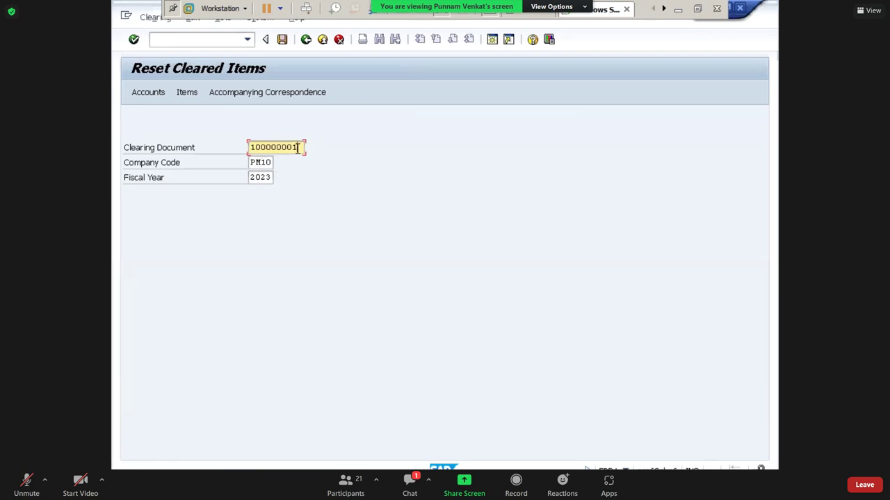
click(264, 163)
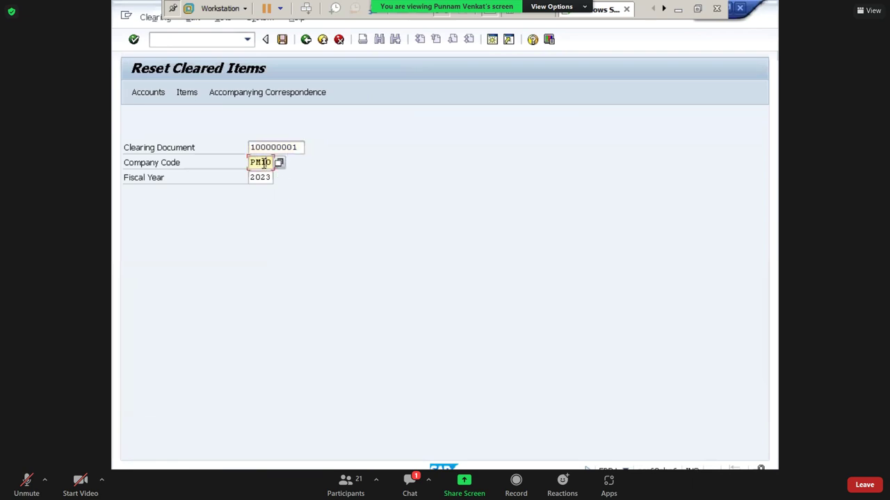
click(257, 179)
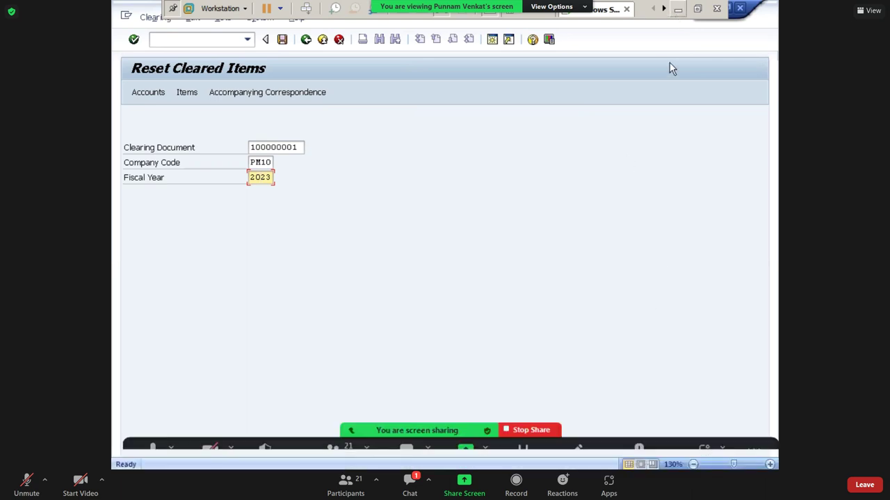
- Bring the Excel notes back up at row 61
click(685, 8)
click(601, 356)
key(Right)
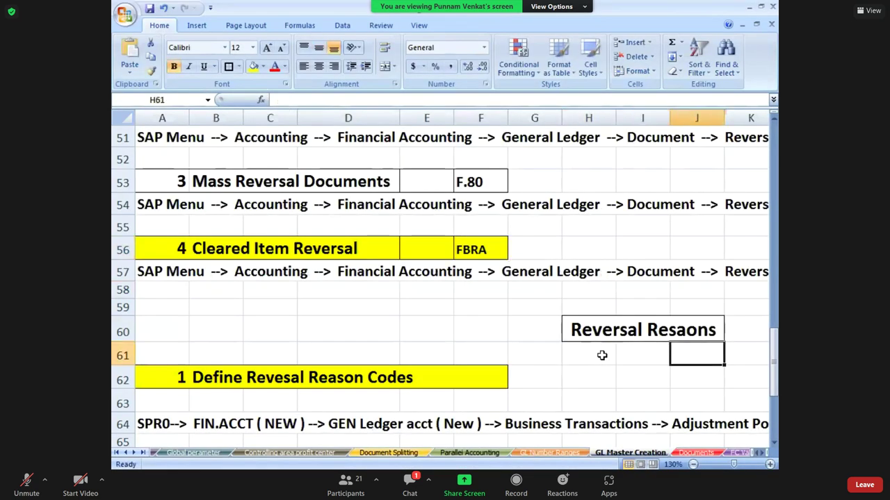
- Type the payment entry 'Comm Payable A/c Dr' / 'To cash' into Q60:Q61
key(Right)
key(Right)
key(Right)
key(Right)
key(Right)
key(Right)
key(Right)
key(Right)
key(Right)
key(Right)
key(Right)
click(387, 328)
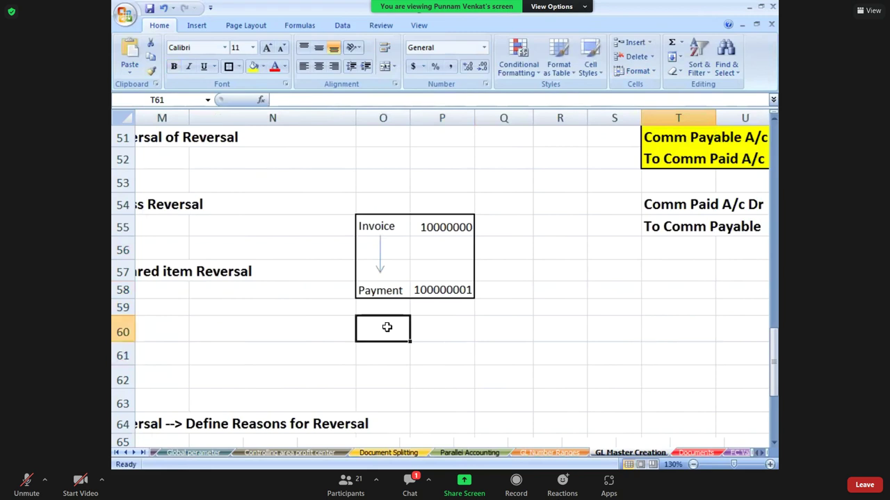
key(Right)
key(Right)
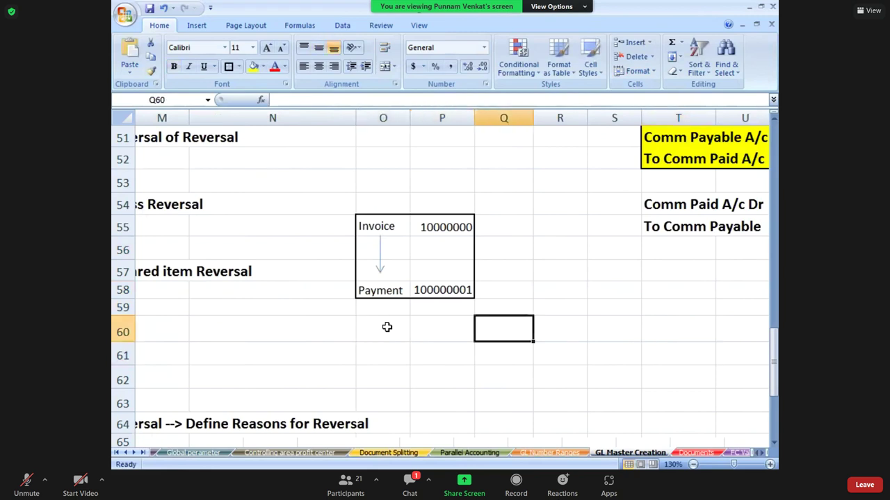
text(Comm)
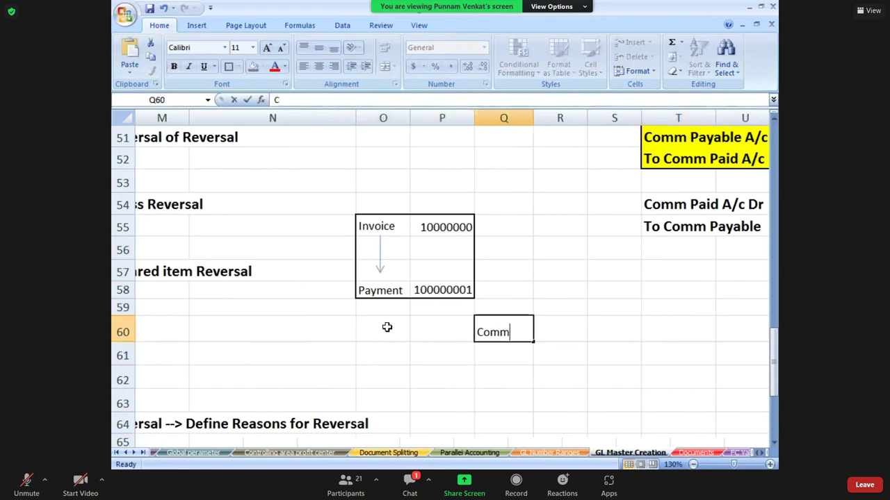
text( Payable A/c Dr)
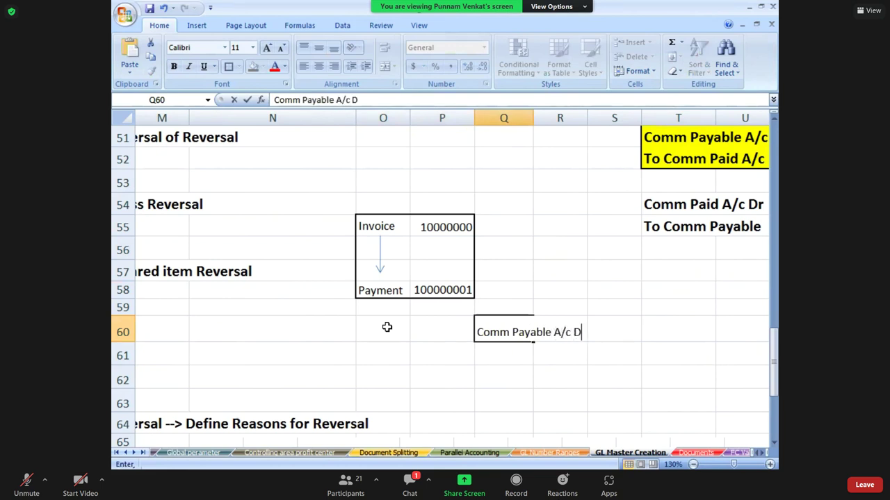
key(Return)
text(To cash)
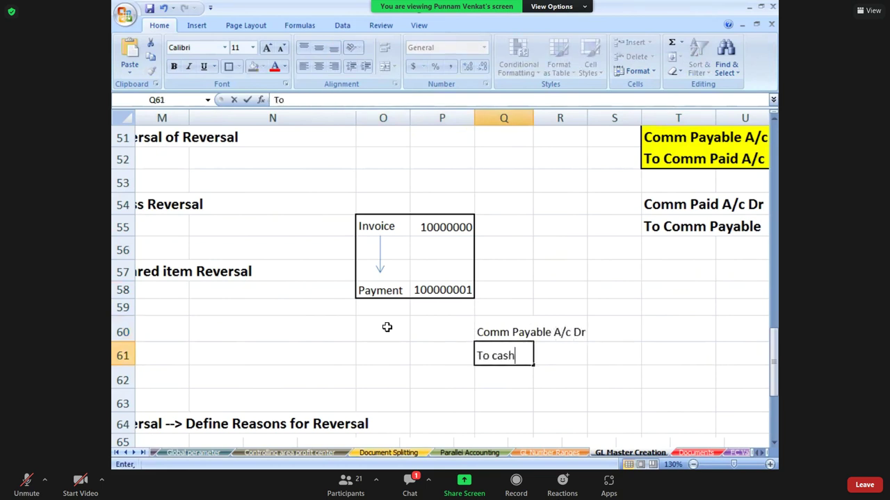
key(Return)
key(Up)
key(Up)
key(Right)
key(Right)
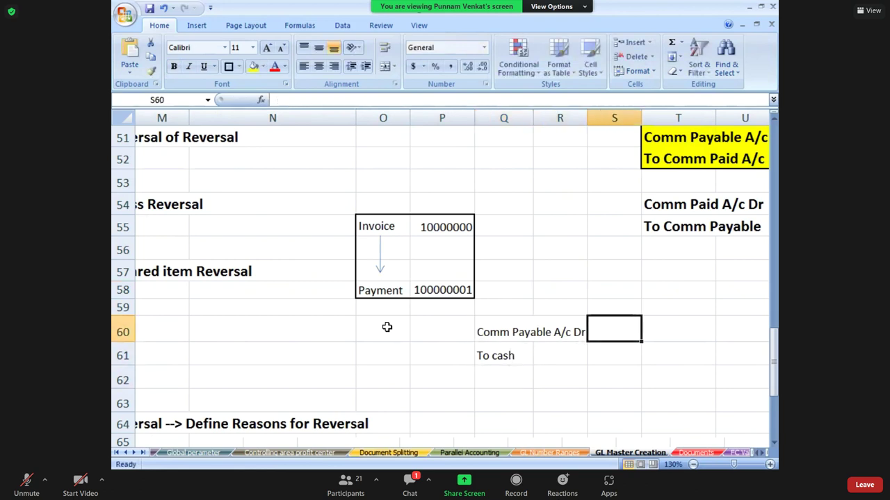
key(Down)
key(Down)
key(Down)
key(Down)
key(Down)
key(Down)
key(Down)
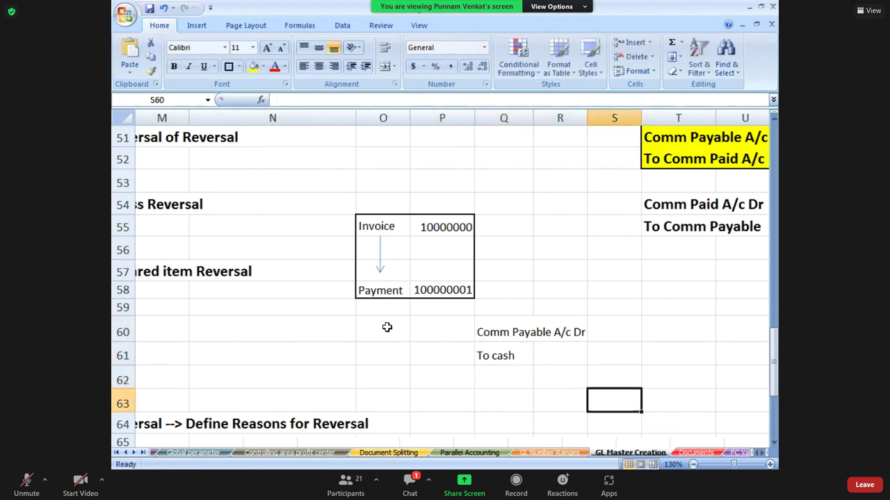
- Type the reversal entry 'cash A/c Dr' / 'To Comm Payable' into Q63:Q64
drag(491, 298, 560, 312)
click(506, 359)
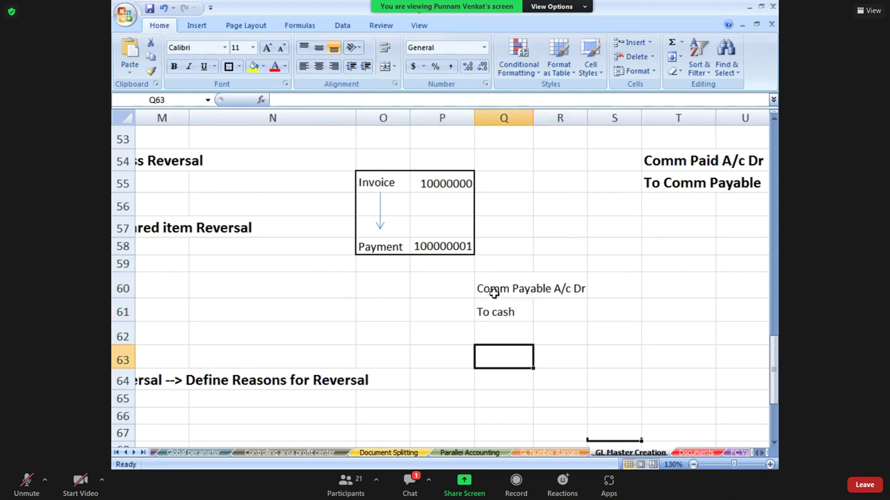
drag(491, 292, 549, 290)
key(shift+Down)
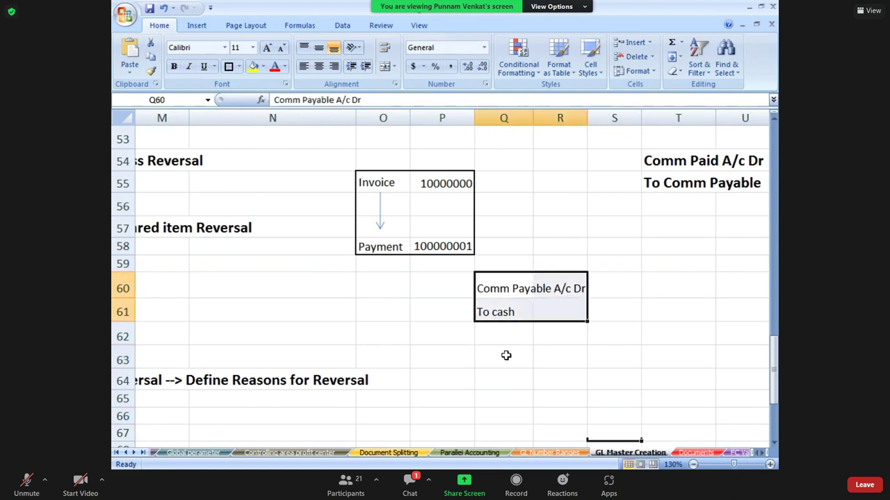
click(507, 357)
text(cash A/c Dr)
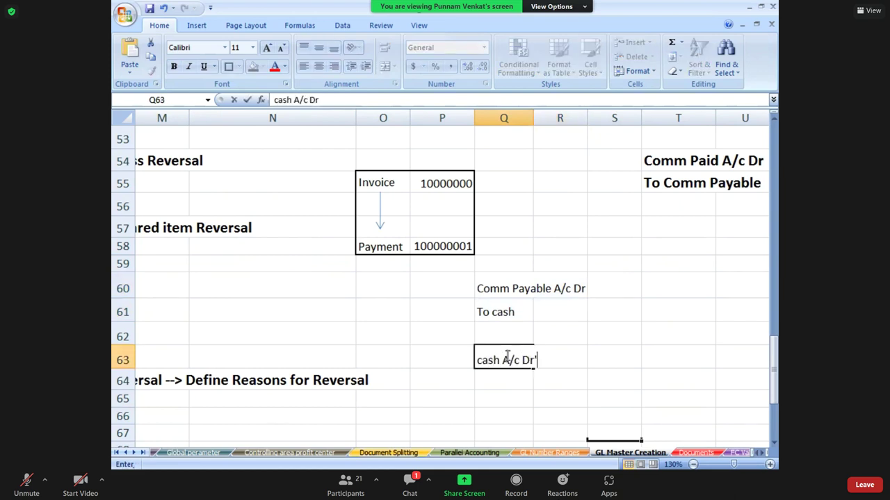
key(Return)
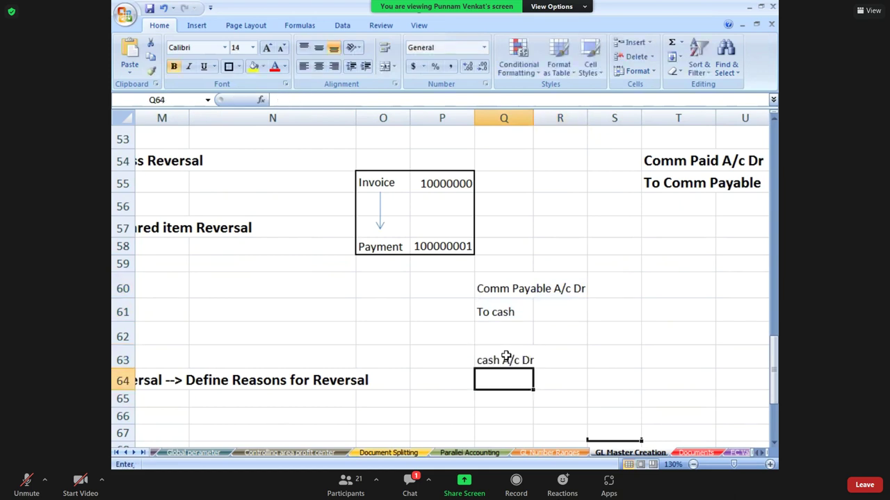
text(To Comm Paab)
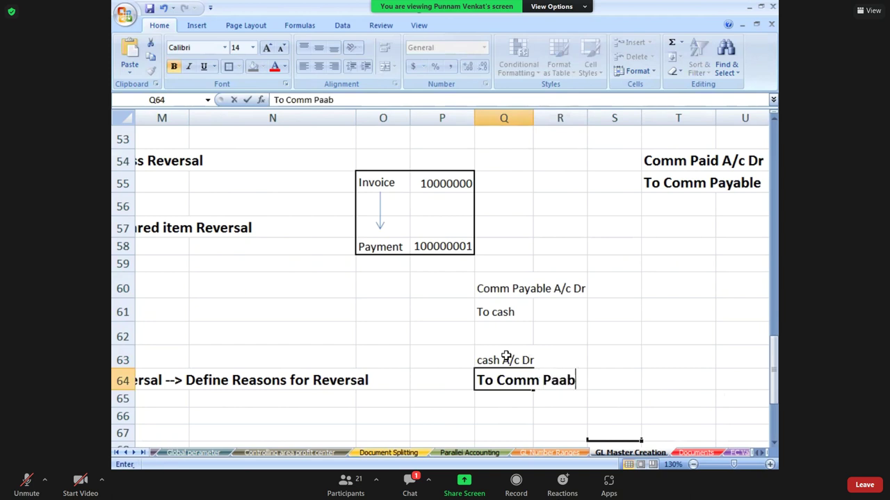
key(BackSpace)
key(BackSpace)
text(yable)
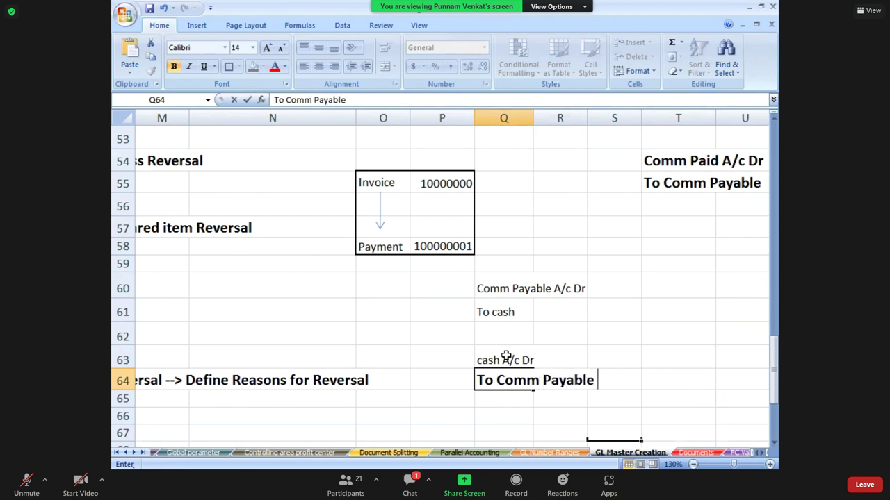
key(Return)
- Put a box border around the payment entry Q60:R61
click(497, 357)
click(495, 292)
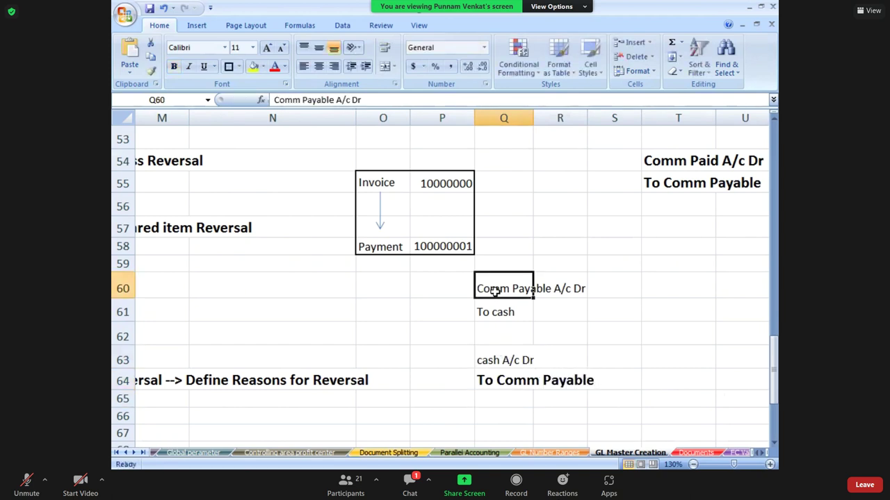
key(shift+Down)
key(shift+Down)
key(shift+Down)
key(shift+Down)
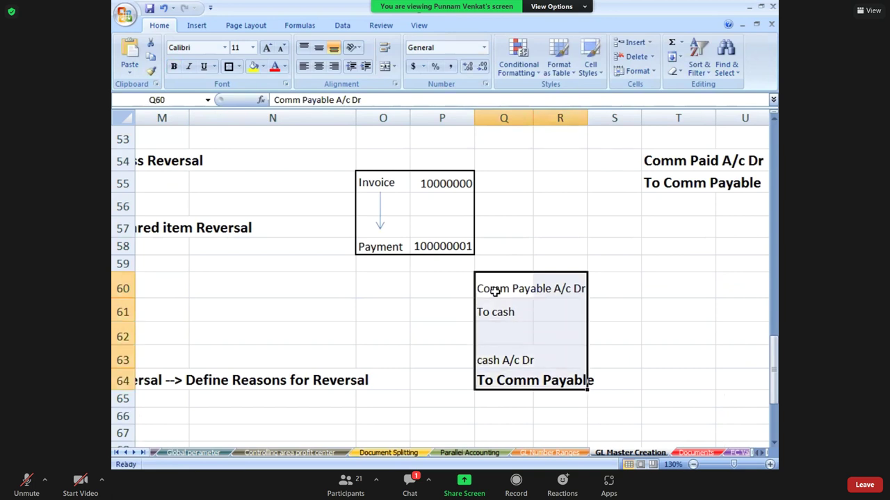
click(495, 292)
key(shift+Right)
key(shift+Down)
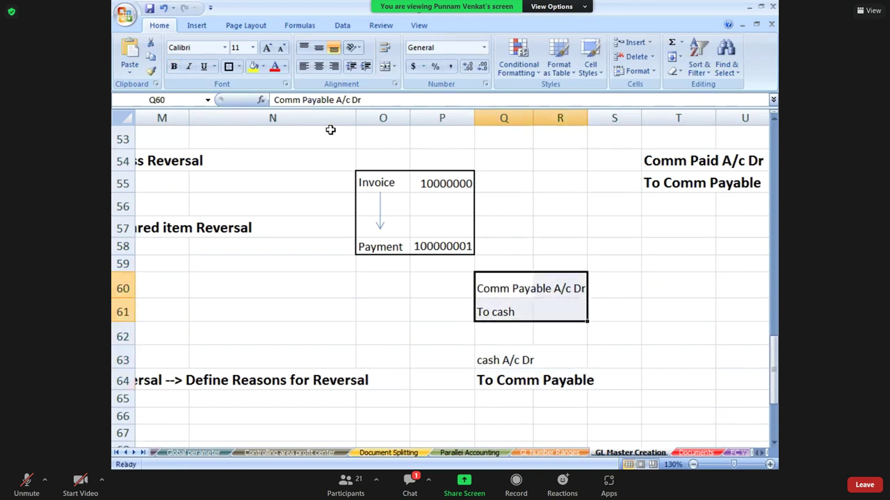
click(228, 66)
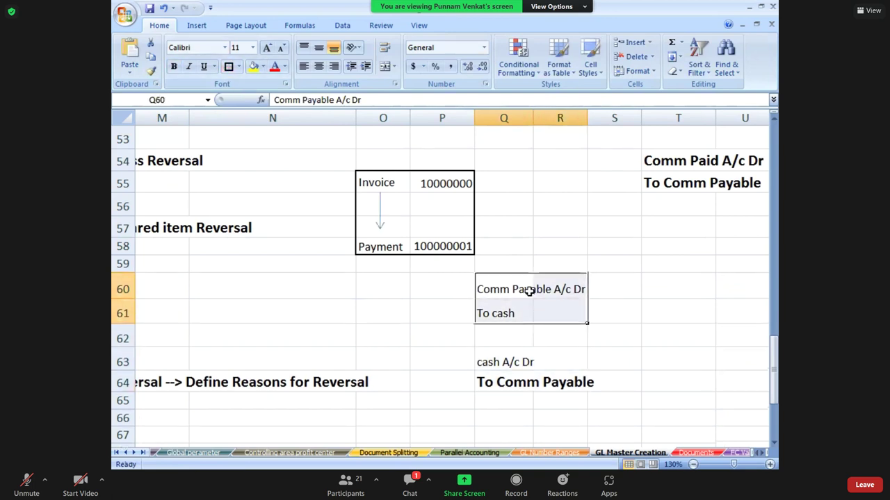
- Label the payment entry with document number 100000001 in Q59
click(504, 261)
text(100000001)
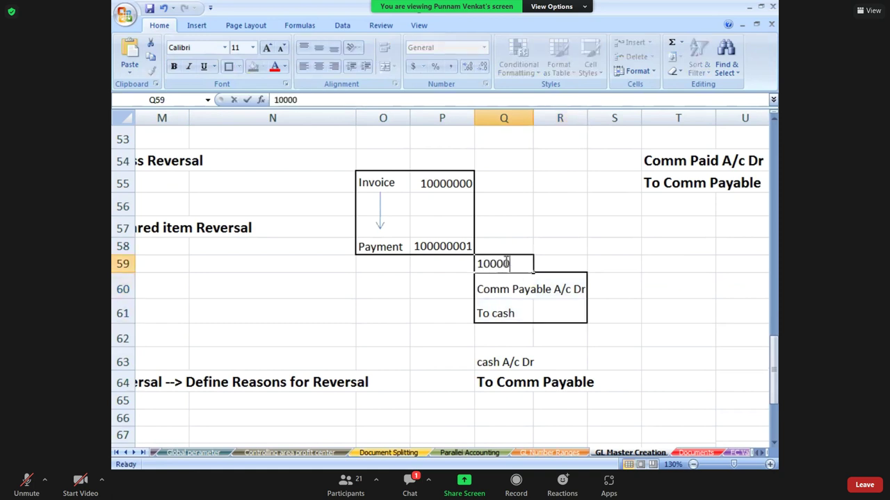
key(Up)
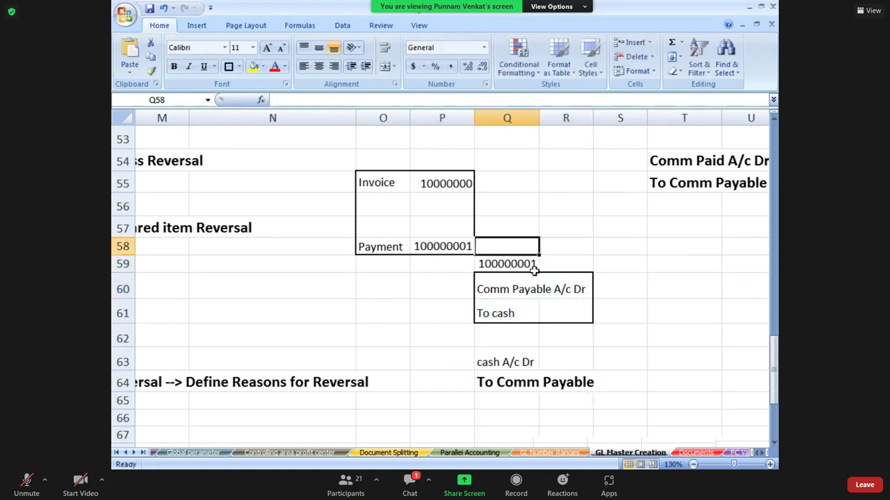
click(535, 271)
click(504, 300)
click(502, 290)
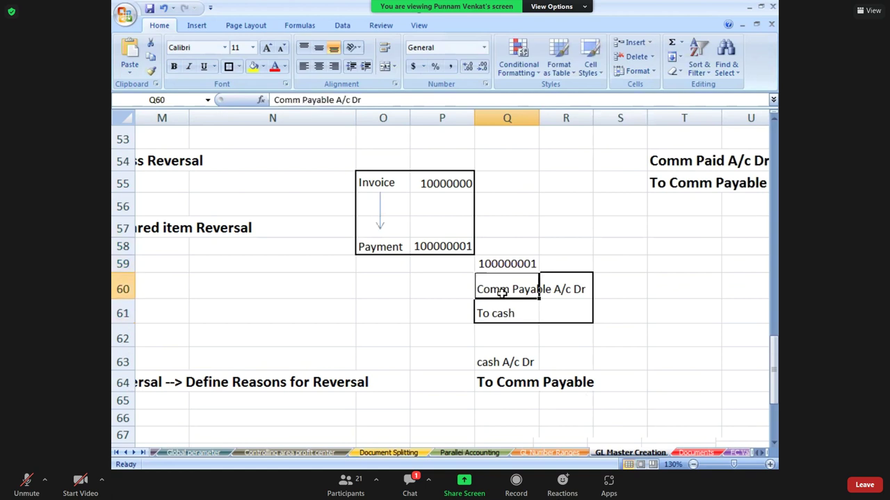
key(shift+Right)
key(shift+Right)
key(shift+Down)
key(shift+Left)
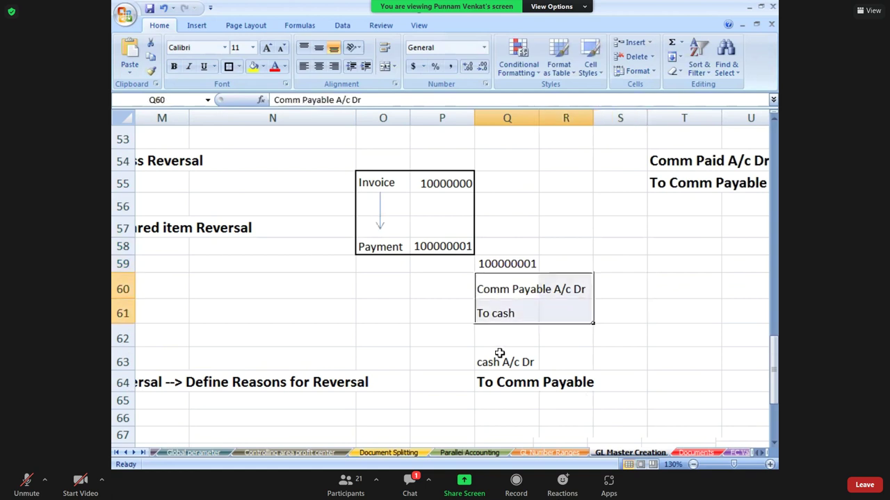
- Shade the reversal entry Q63:R64 yellow
click(490, 363)
key(shift+Right)
key(shift+Down)
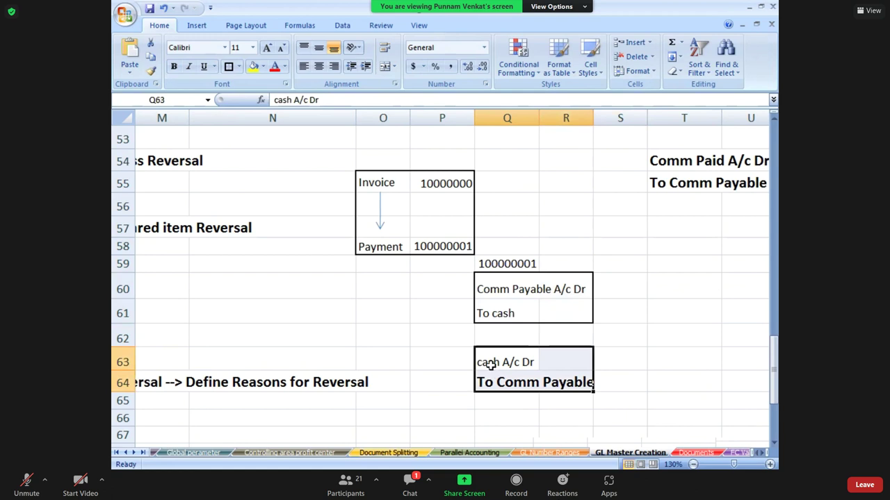
click(253, 66)
click(372, 301)
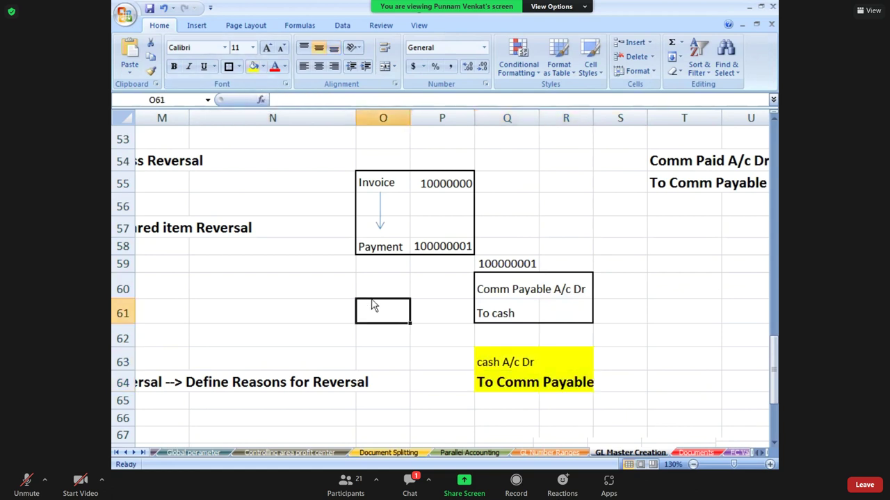
key(alt+Tab)
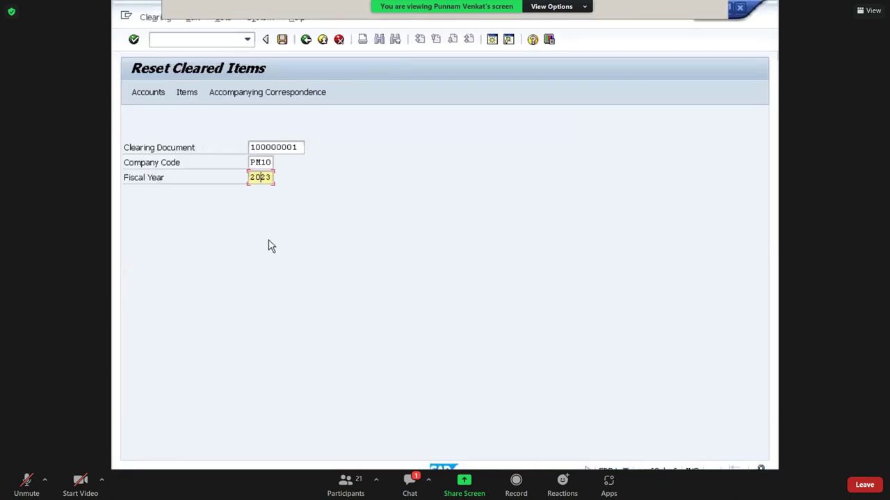
- Reset and reverse clearing document 100000001 with reason P3, posting reversal 200000004 in PM10
click(263, 148)
click(259, 164)
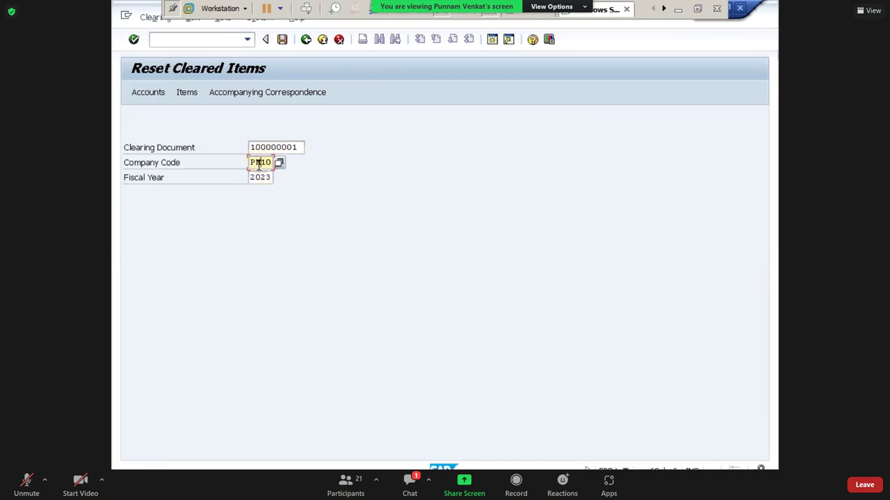
click(265, 179)
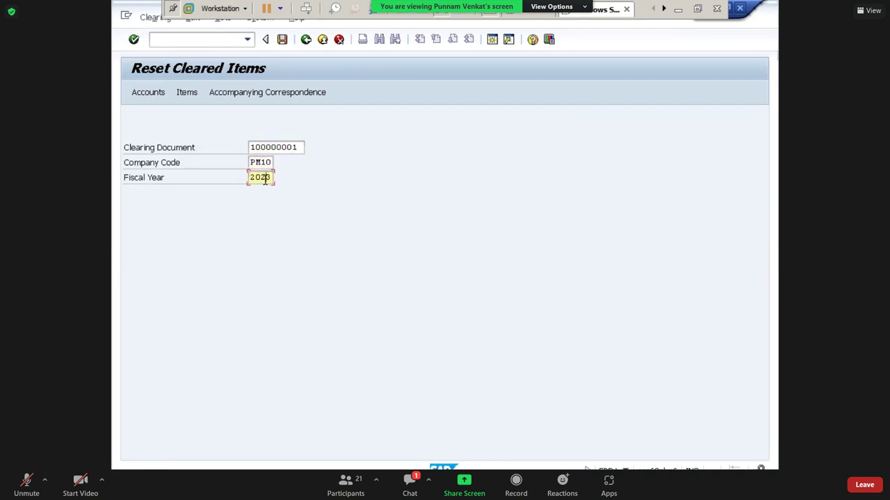
click(283, 43)
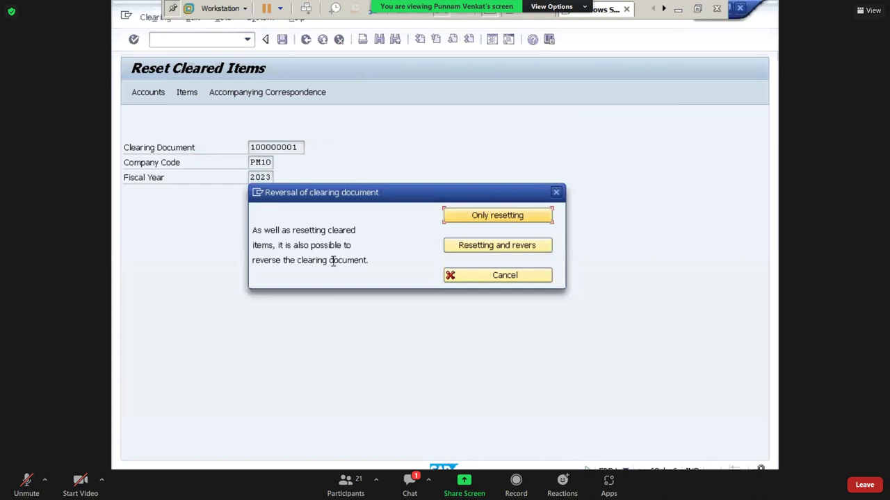
click(478, 248)
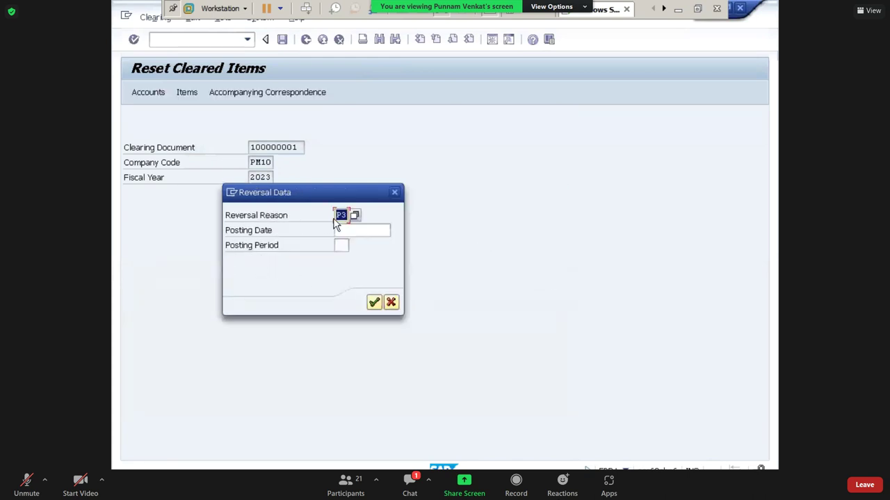
click(374, 303)
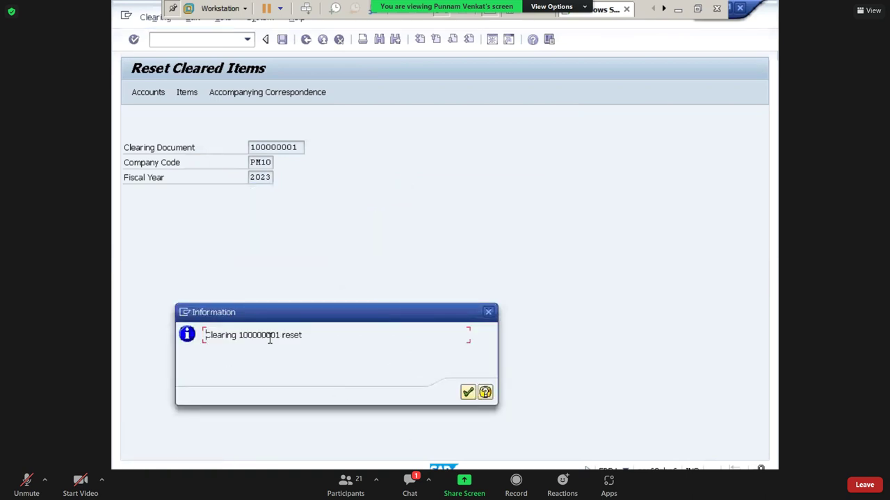
click(468, 393)
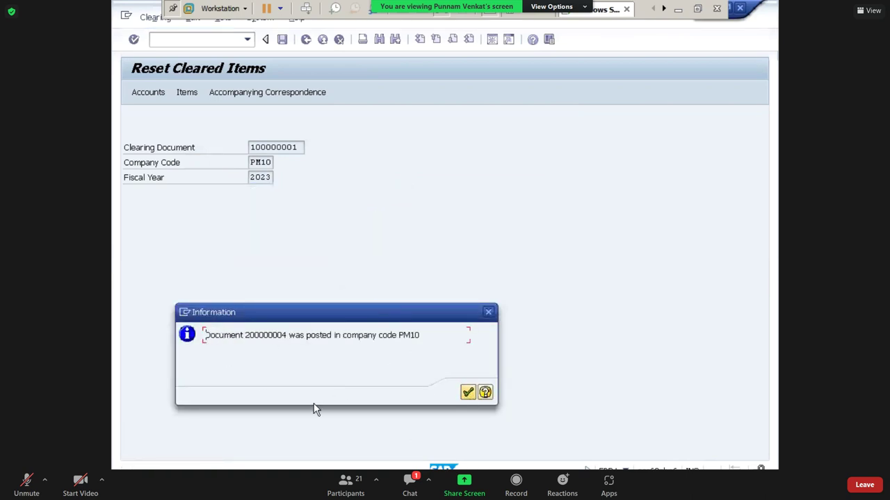
drag(246, 337, 289, 336)
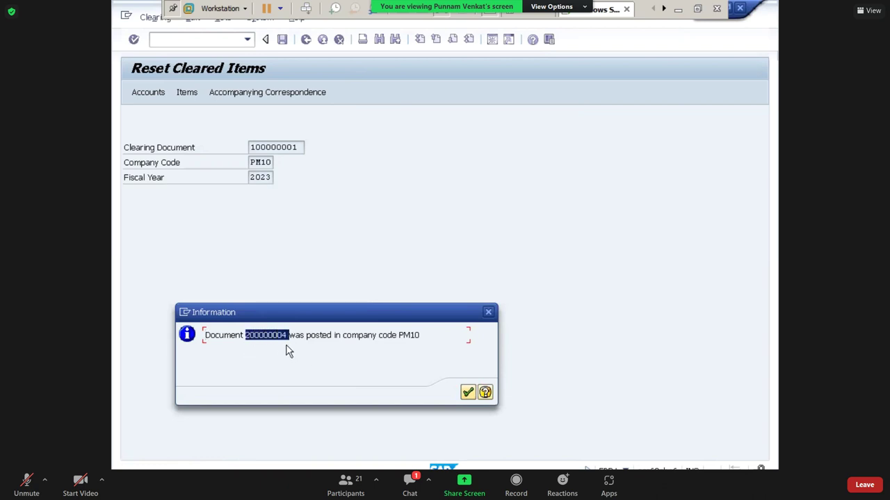
click(467, 399)
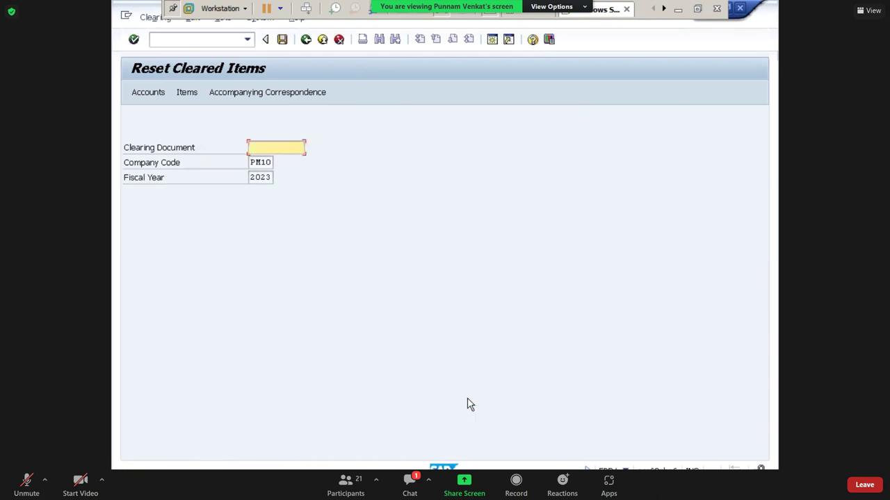
click(184, 41)
- Run the FB03 document list for company code PM10
text(/n)
key(Return)
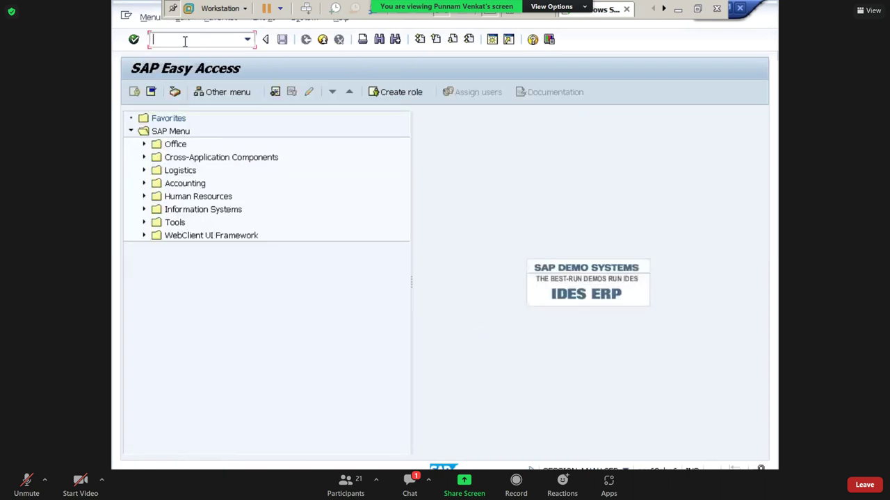
text(FB03)
key(Return)
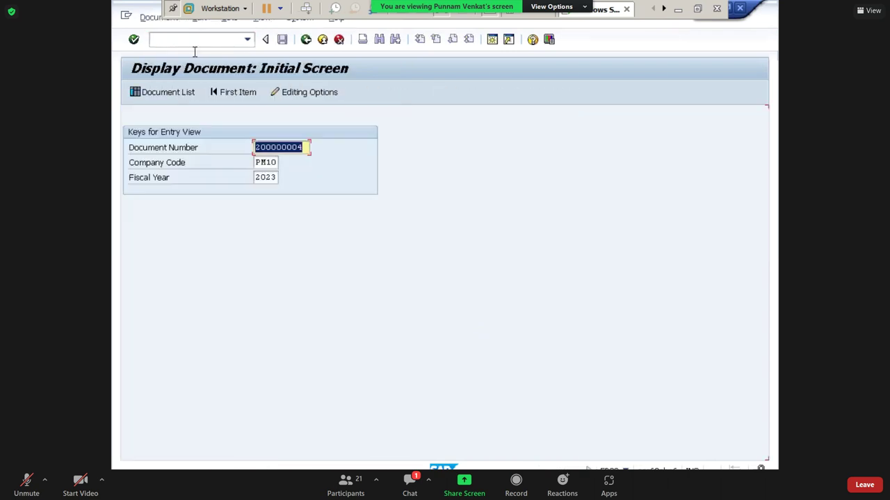
key(Tab)
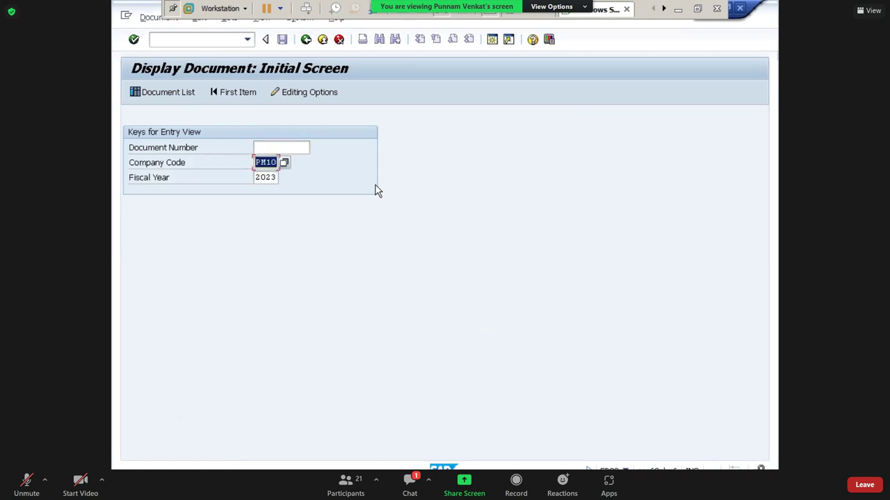
key(Tab)
click(168, 98)
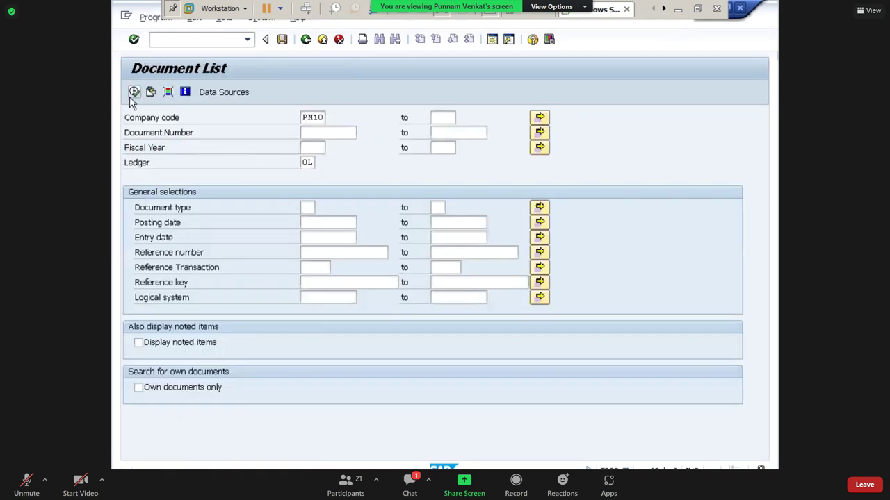
click(130, 95)
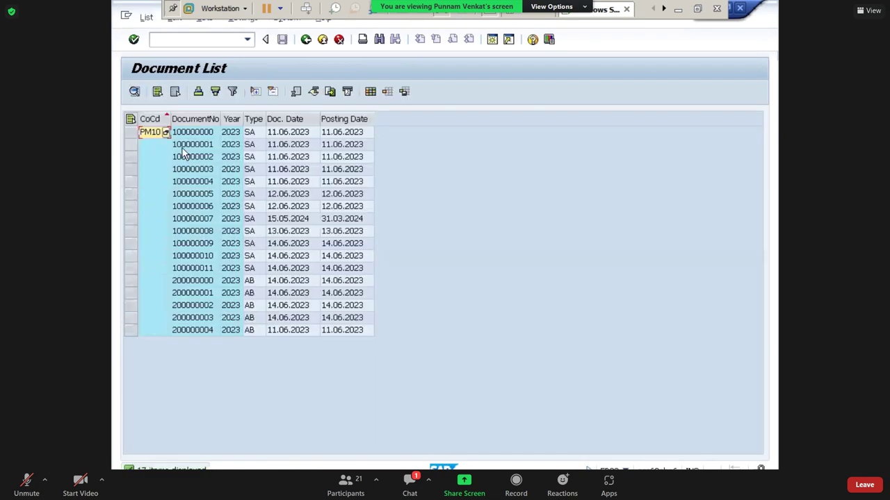
- Open payment 100000001 and compare its Comm Payable A/c and Cash A/c lines
click(183, 148)
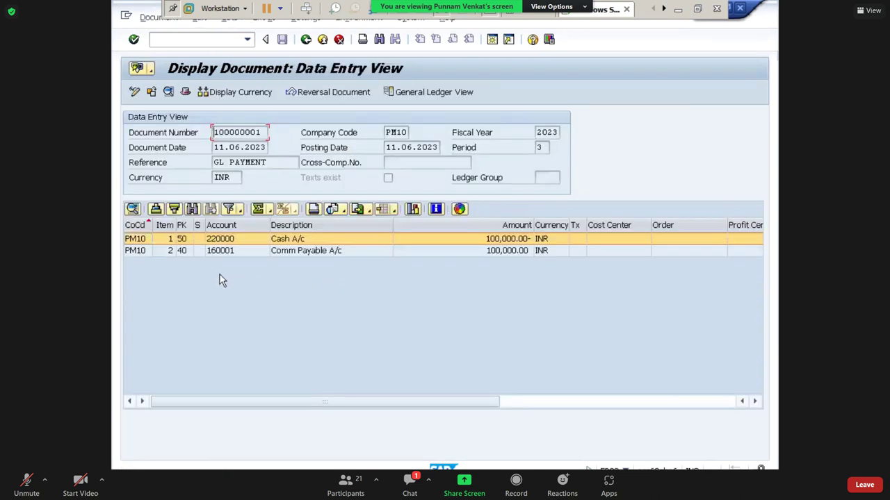
click(199, 251)
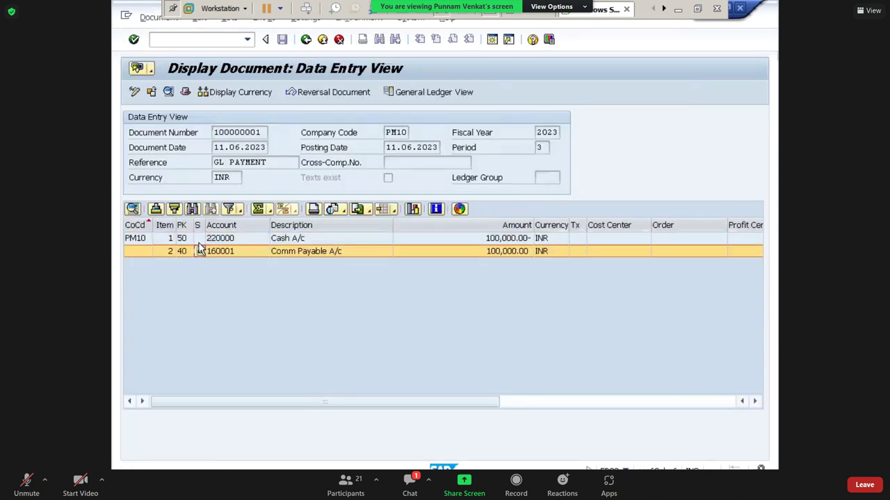
key(Up)
click(297, 252)
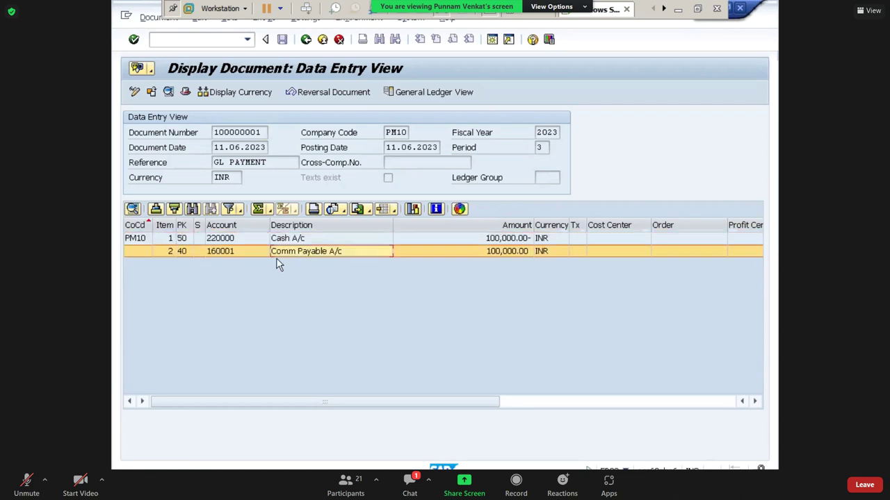
click(310, 239)
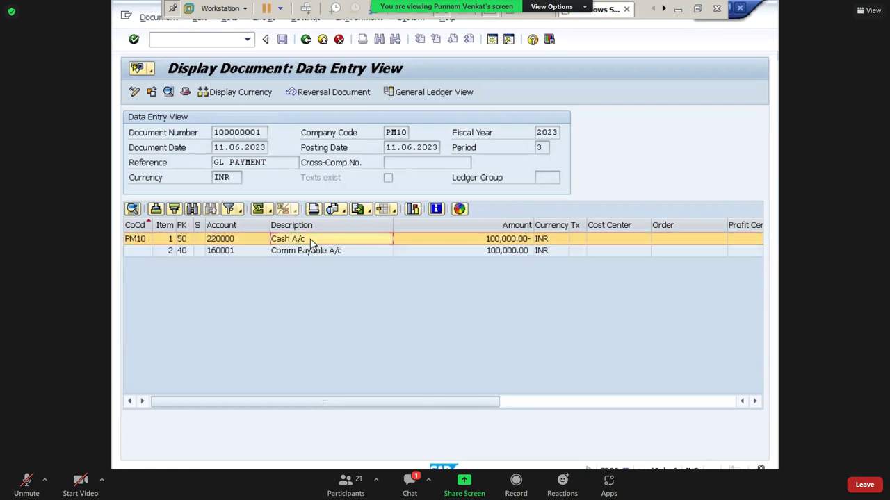
click(306, 253)
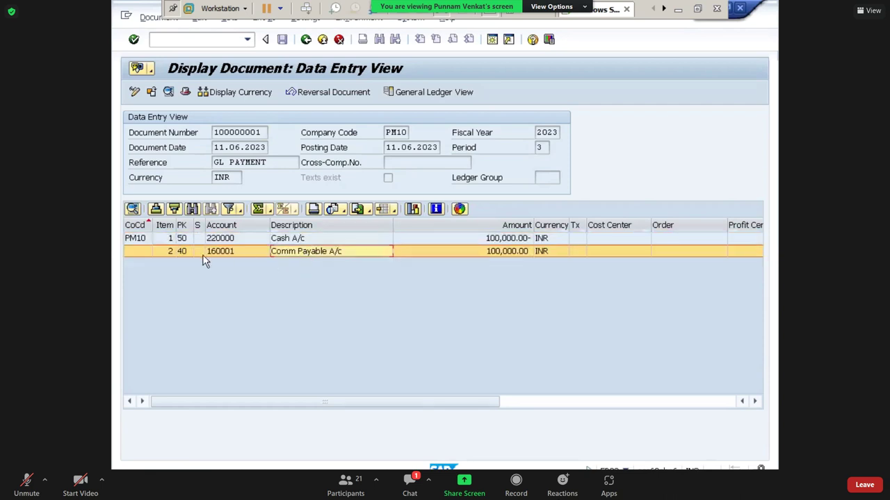
click(284, 240)
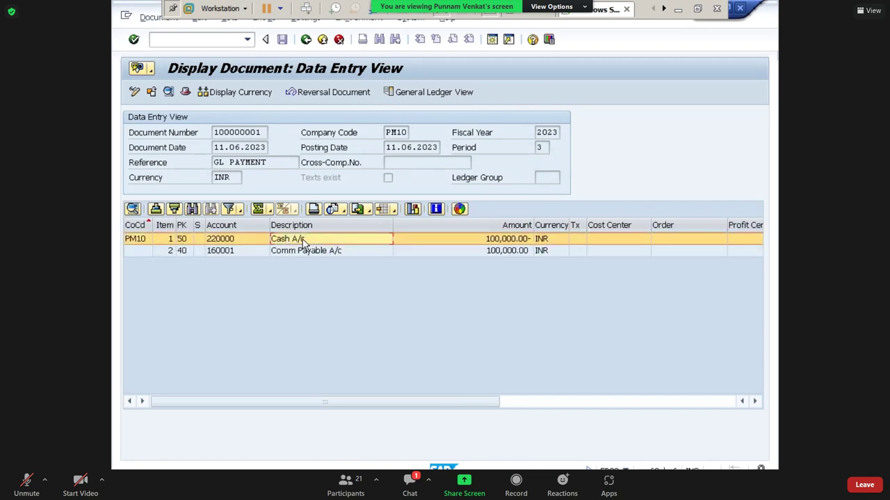
- Open reversal document 200000004 and check its Comm Payable A/c line
click(305, 39)
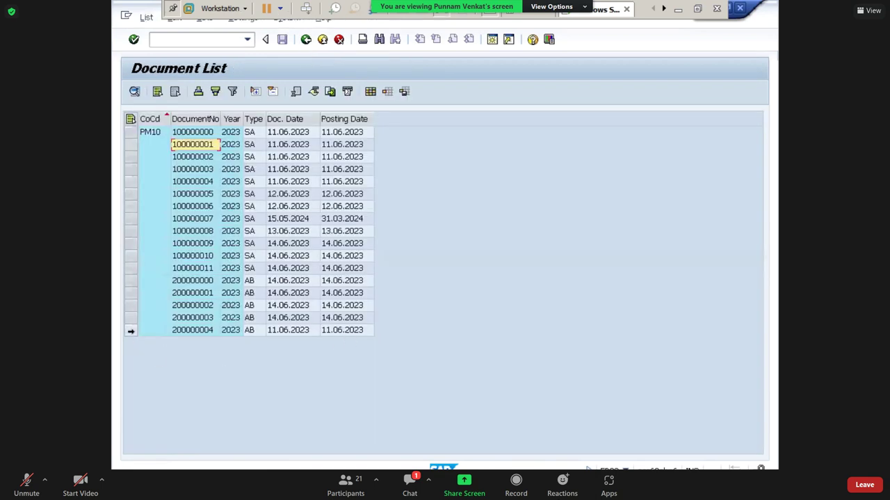
click(176, 333)
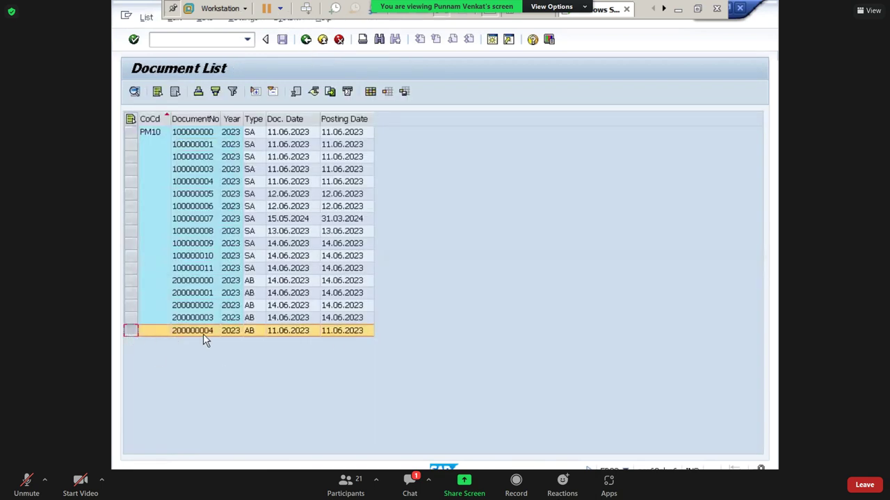
double_click(201, 335)
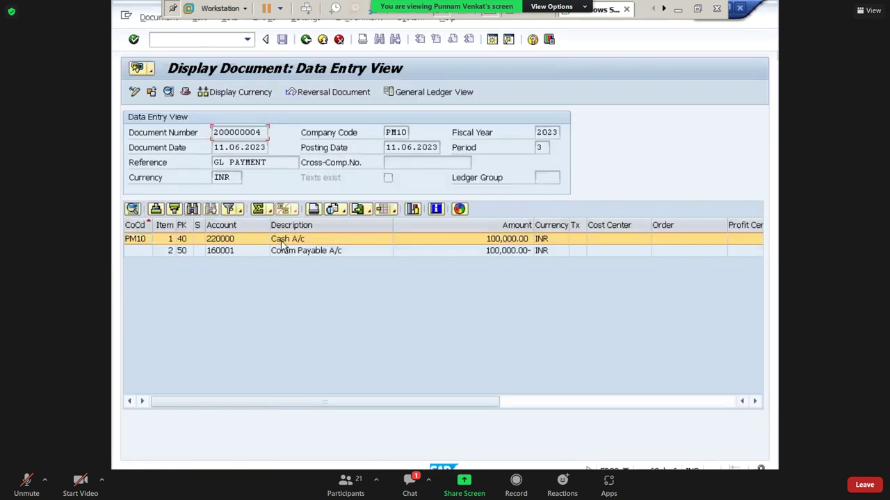
click(289, 254)
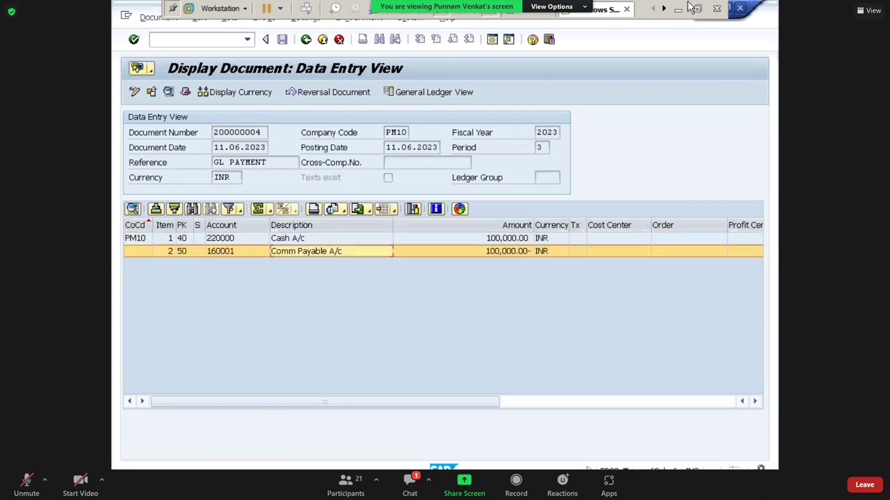
key(alt+Tab)
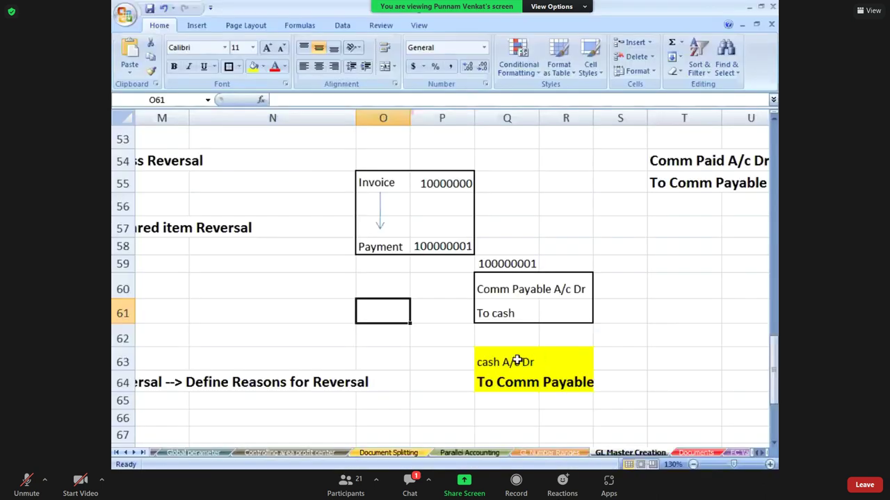
- Select the payment and reversal journal entries in Q60:R64
click(488, 370)
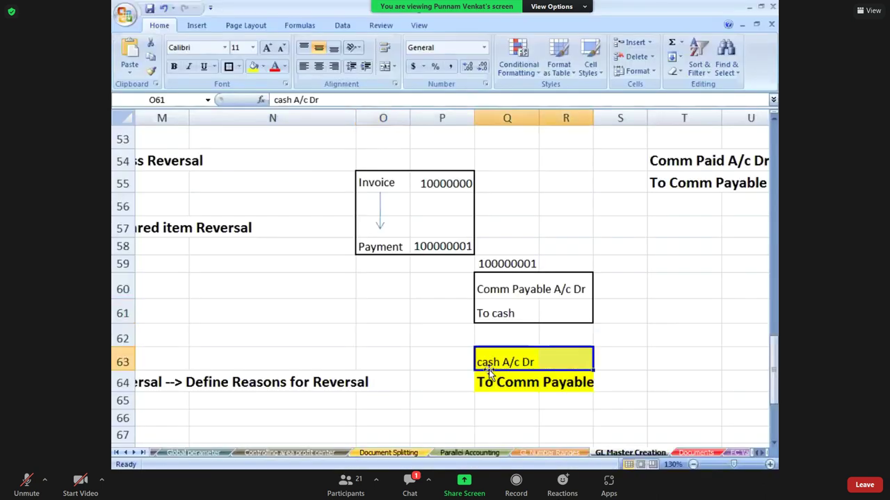
click(487, 284)
key(shift+Right)
key(shift+Down)
key(shift+Down)
key(shift+Down)
key(shift+Down)
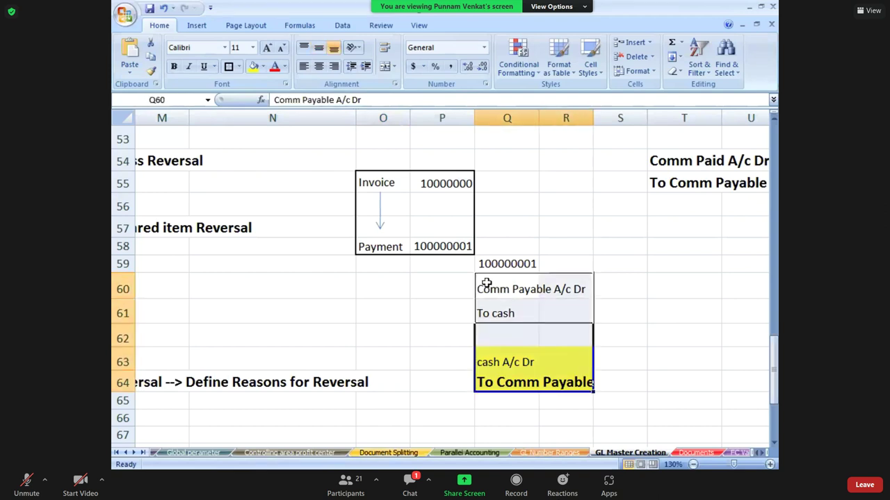
- Return to the SAP Easy Access main menu with /n
key(alt+Tab)
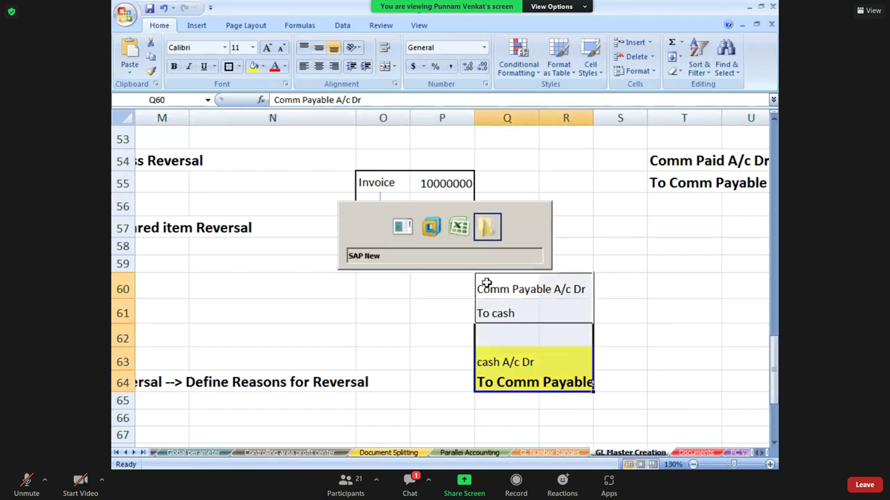
text(/n)
key(Return)
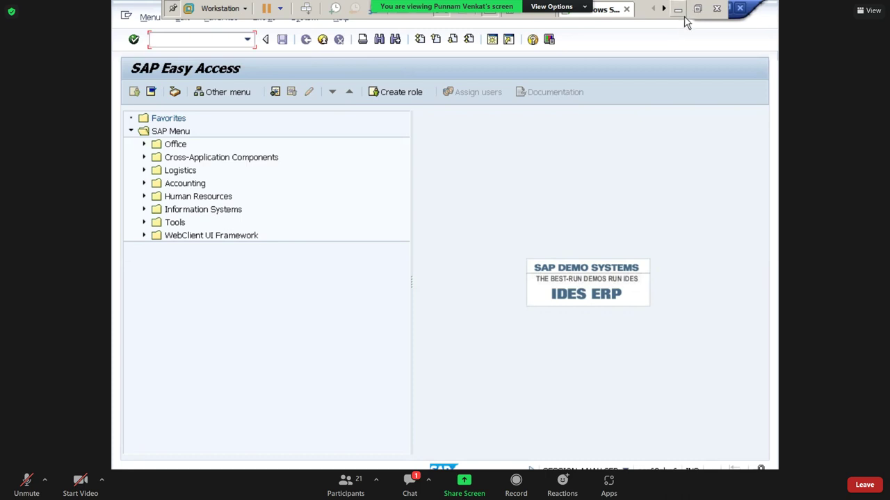
- Minimize SAP GUI and close the Zoom Cloud Meetings window
click(677, 9)
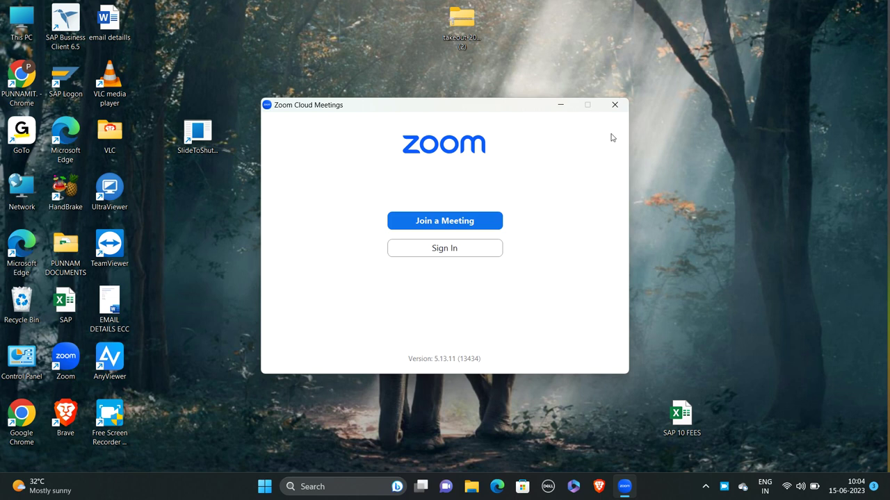
click(614, 105)
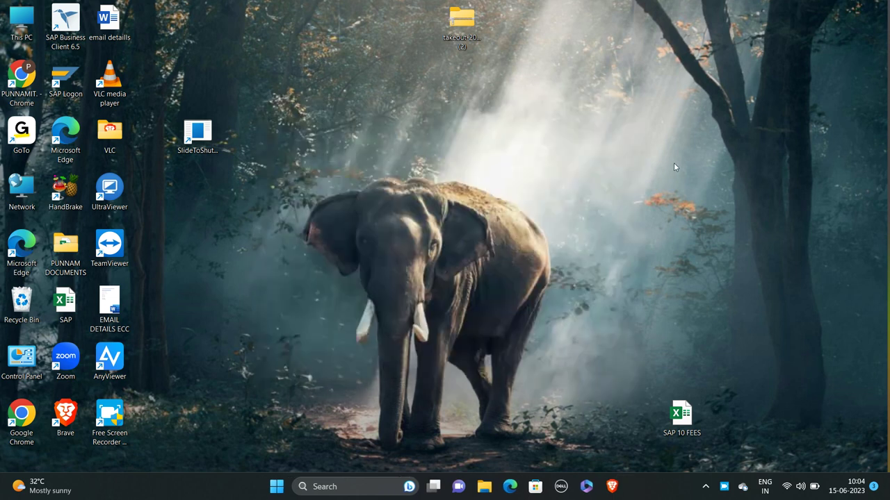